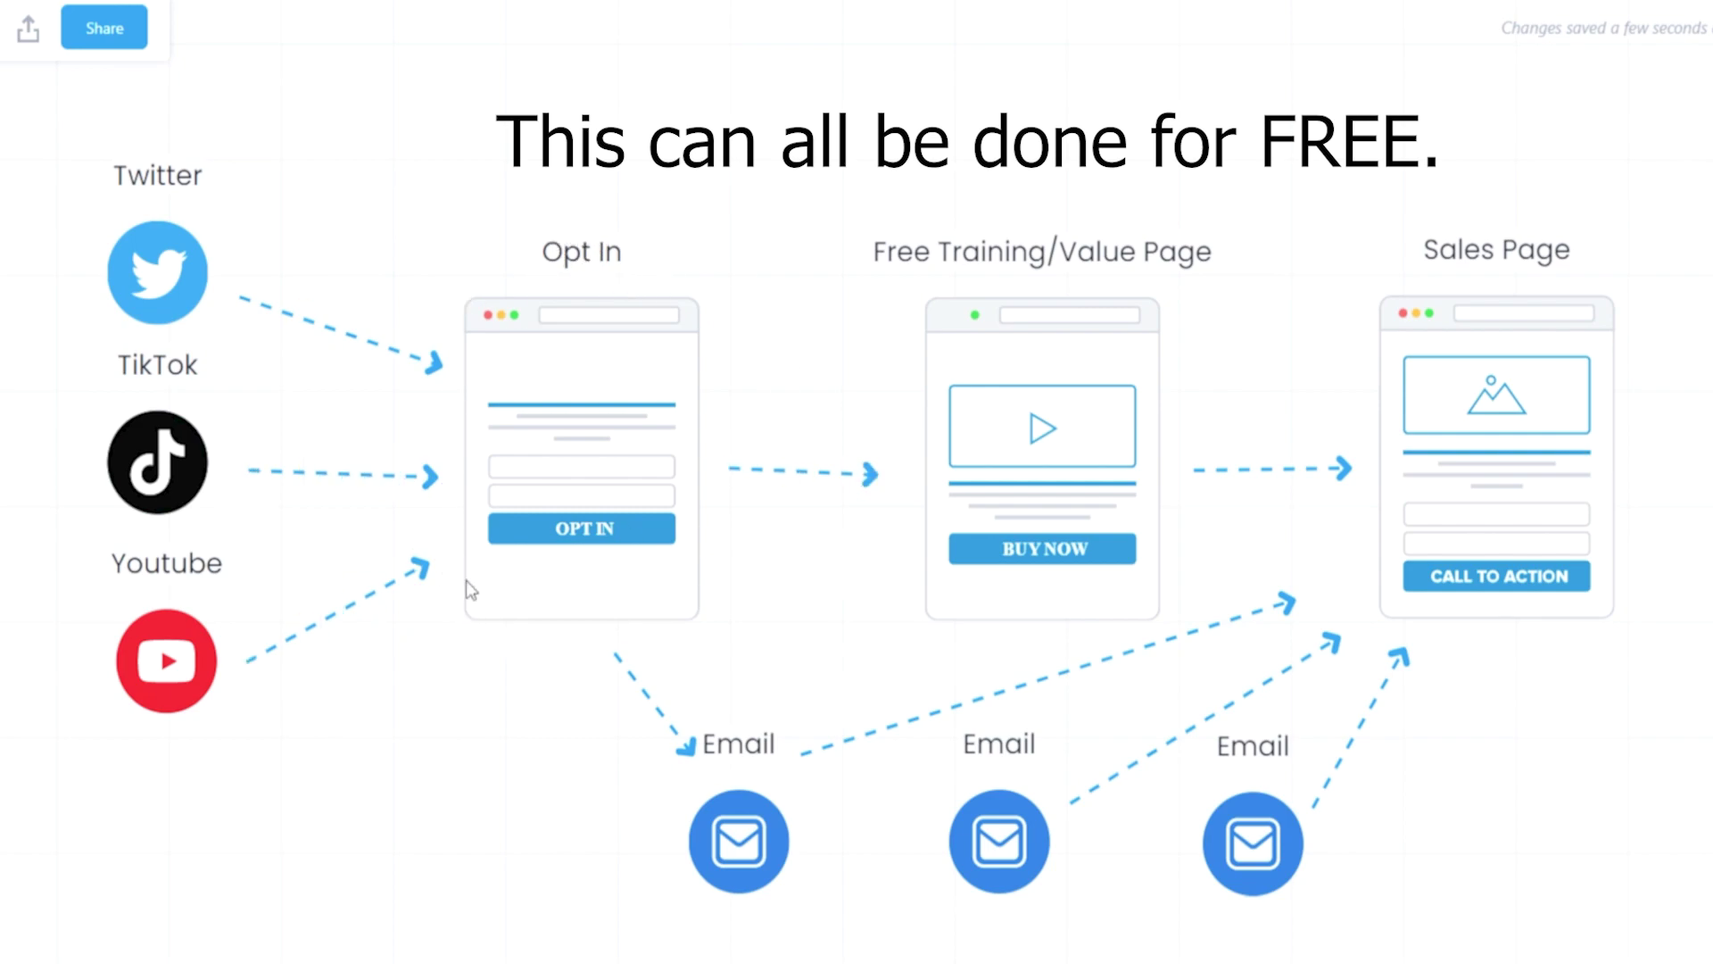
Inspect the Opt In→Email and Email→Sales Page connectors in the Funnelytics map.
{"action": "left_click", "coordinate": [624, 694]}
{"action": "left_click", "coordinate": [606, 732]}
{"action": "left_click", "coordinate": [1259, 708]}
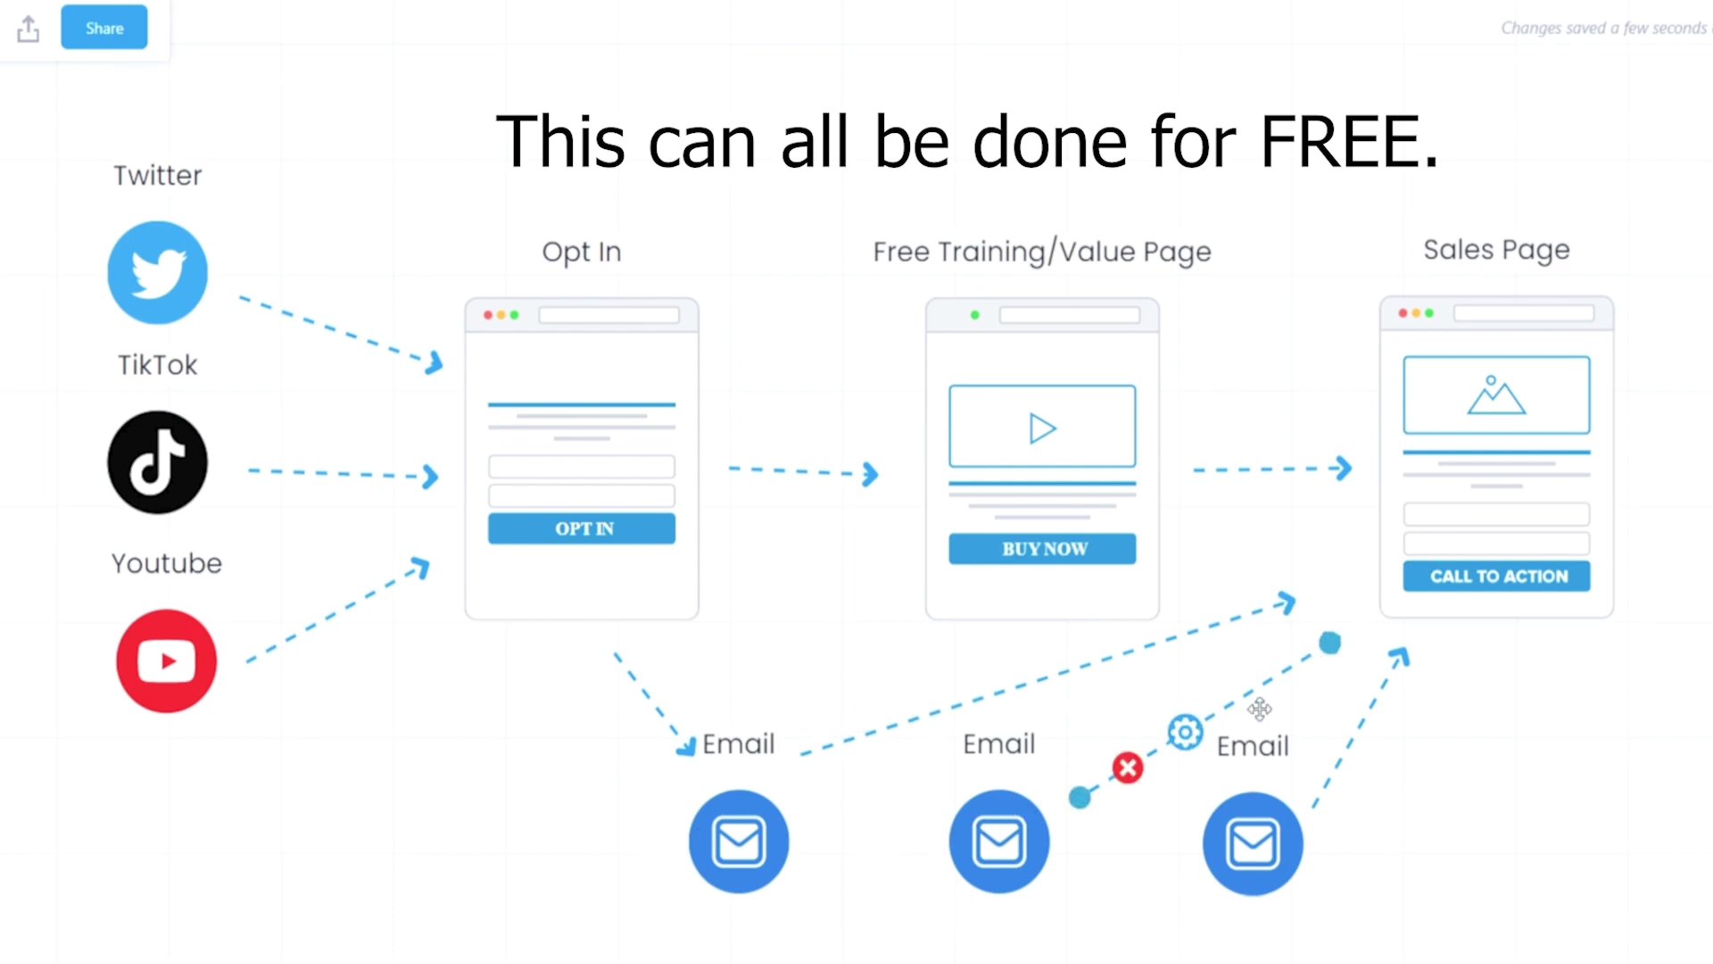
{"action": "left_click", "coordinate": [1259, 709]}
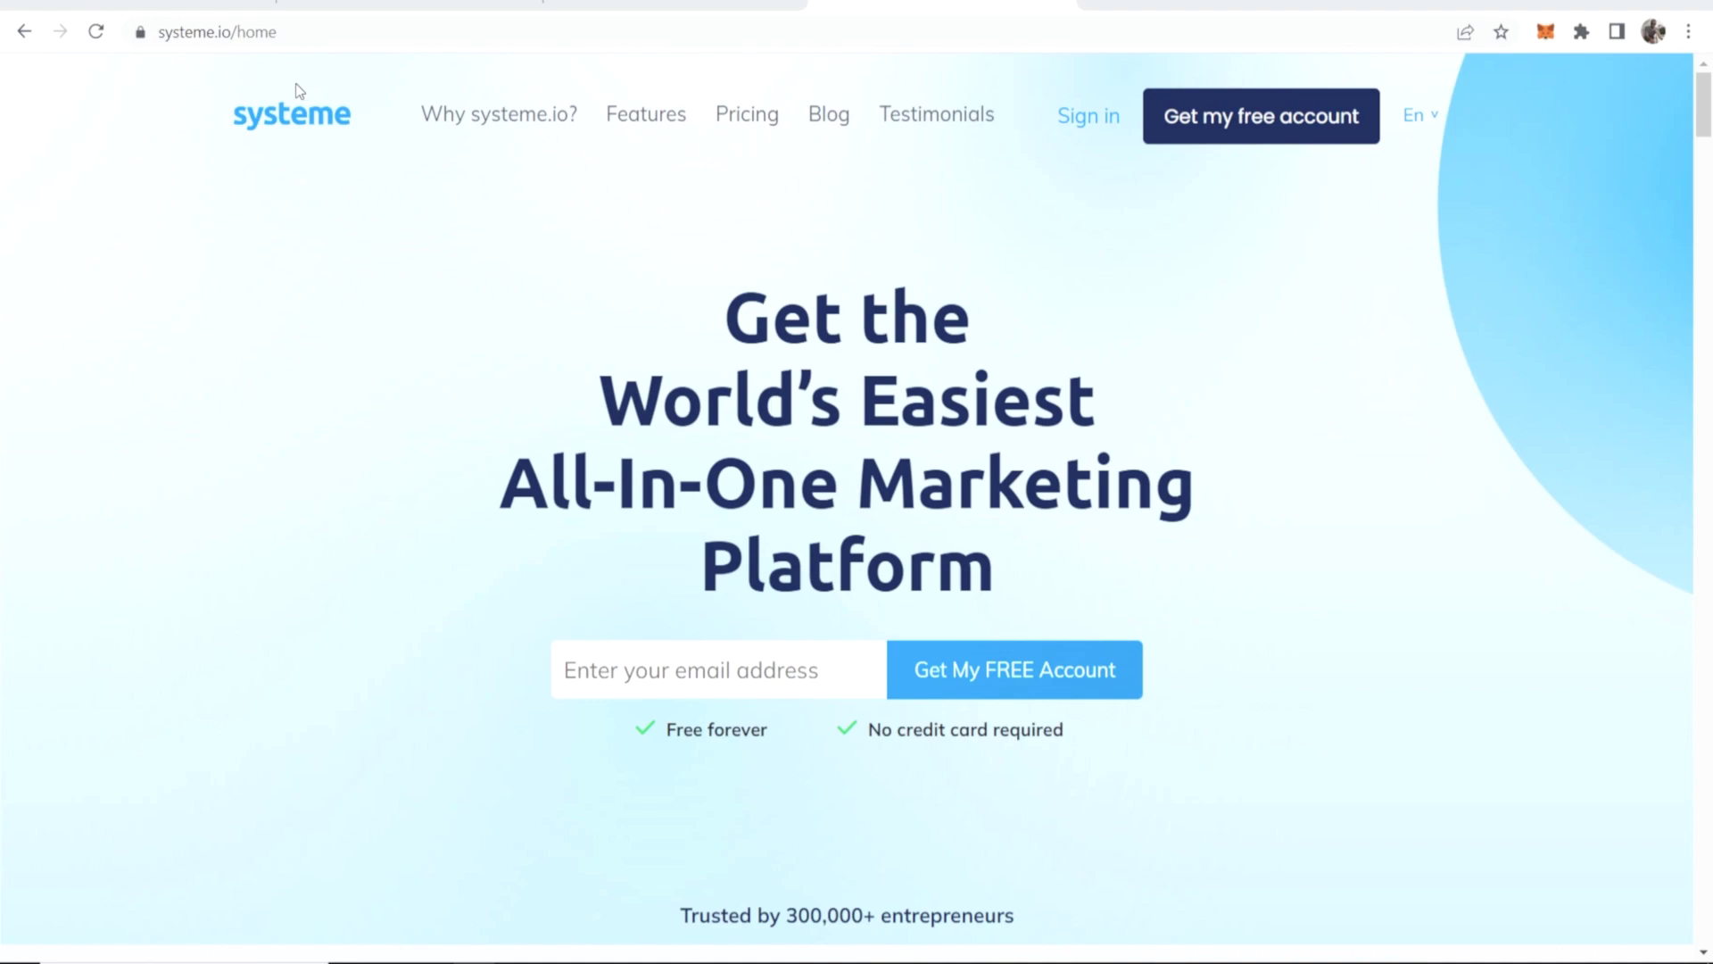
Highlight the 'Free forever' and 'No credit card required' claims on the systeme.io home page.
{"action": "left_click_drag", "start_coordinate": [745, 737], "coordinate": [655, 728]}
{"action": "left_click", "coordinate": [838, 737]}
{"action": "left_click_drag", "start_coordinate": [880, 729], "coordinate": [1100, 731]}
{"action": "left_click", "coordinate": [1100, 731]}
Return to the dashboard and deactivate the YT funnel in the Funnels list.
{"action": "key", "text": "alt+Left"}
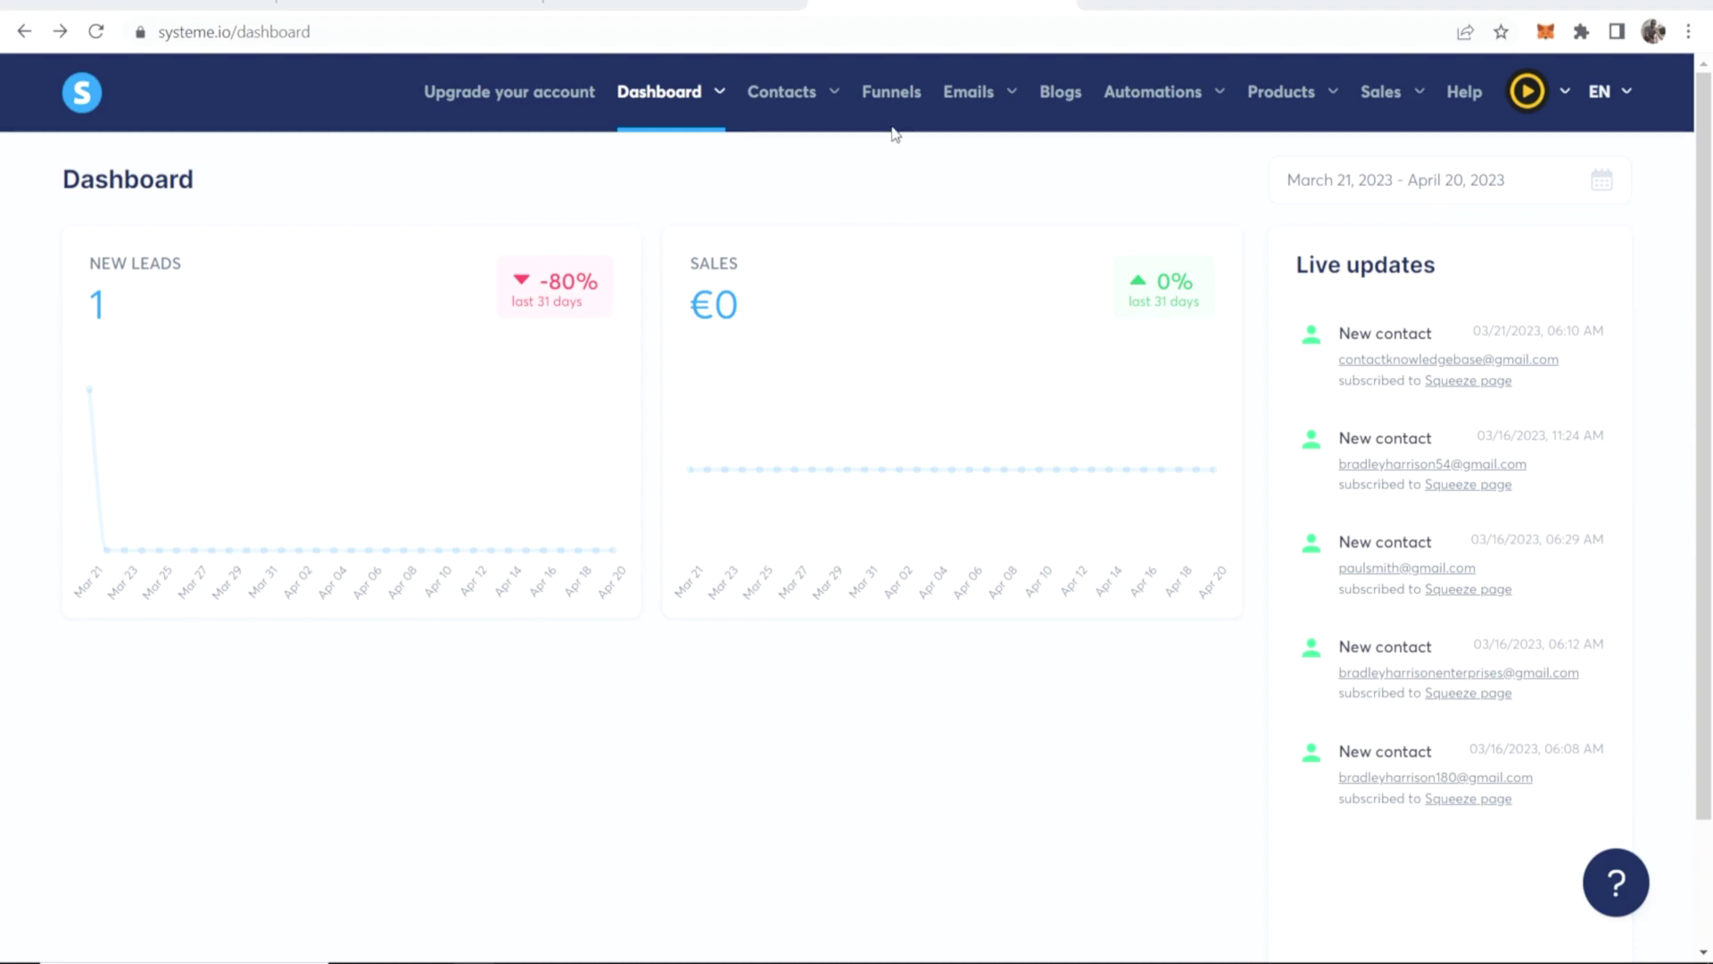
{"action": "left_click", "coordinate": [903, 98]}
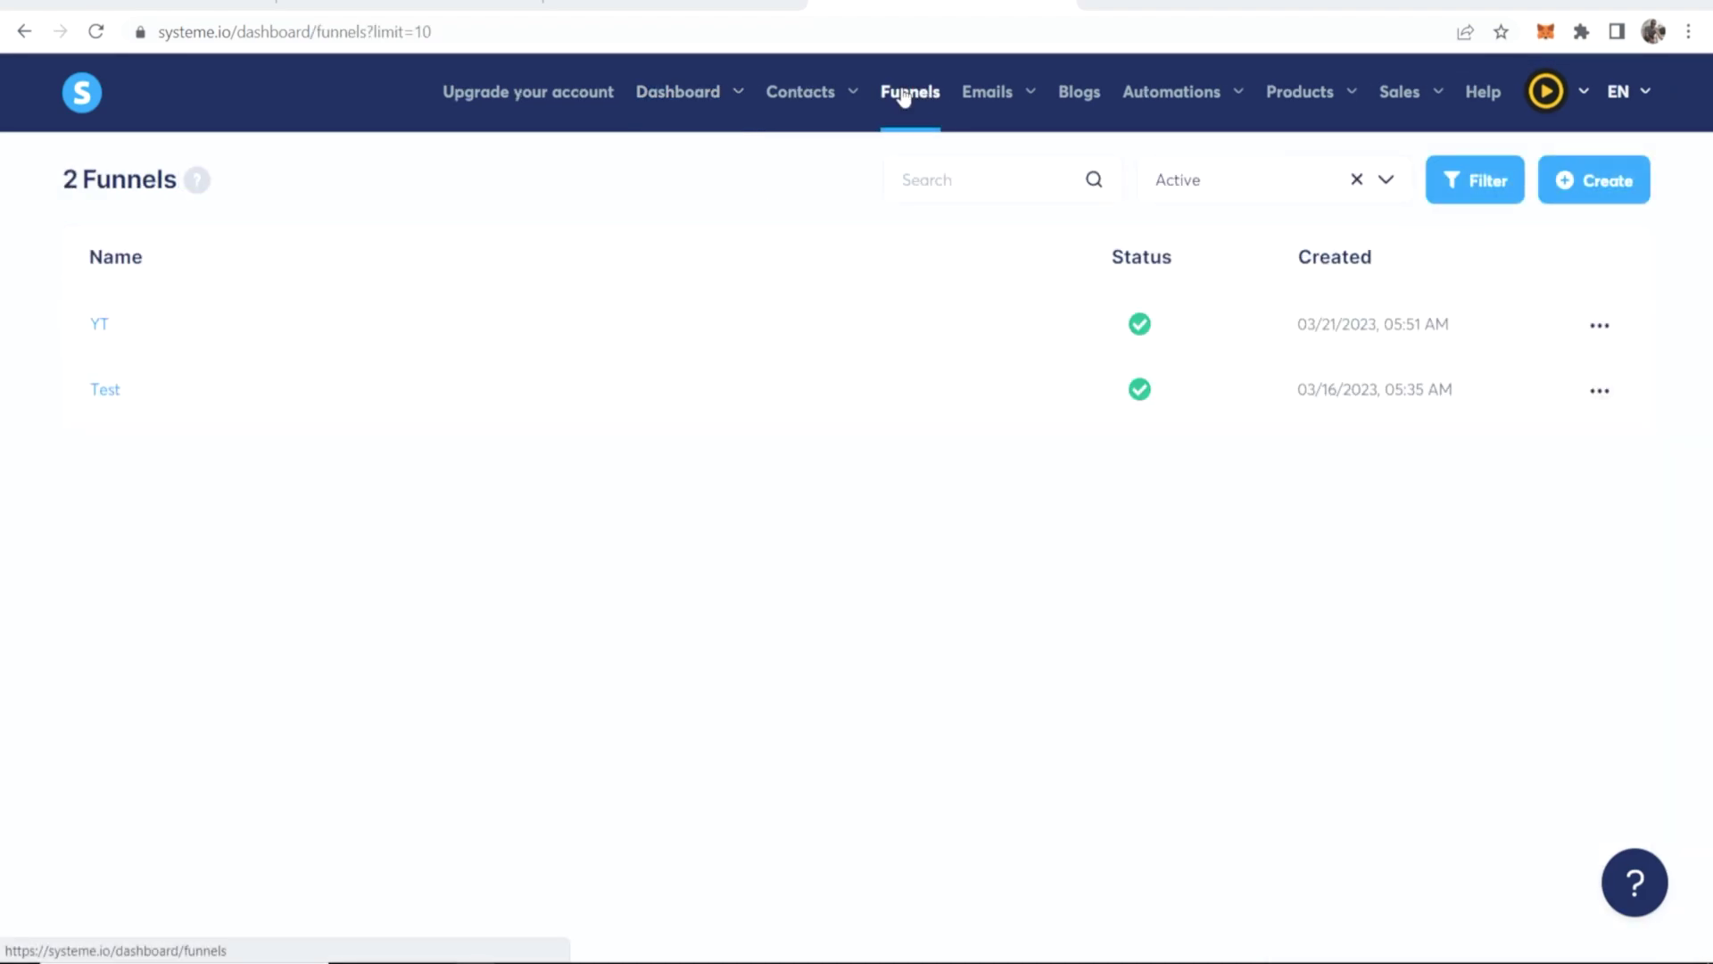
{"action": "left_click", "coordinate": [1599, 326]}
{"action": "left_click", "coordinate": [1508, 506]}
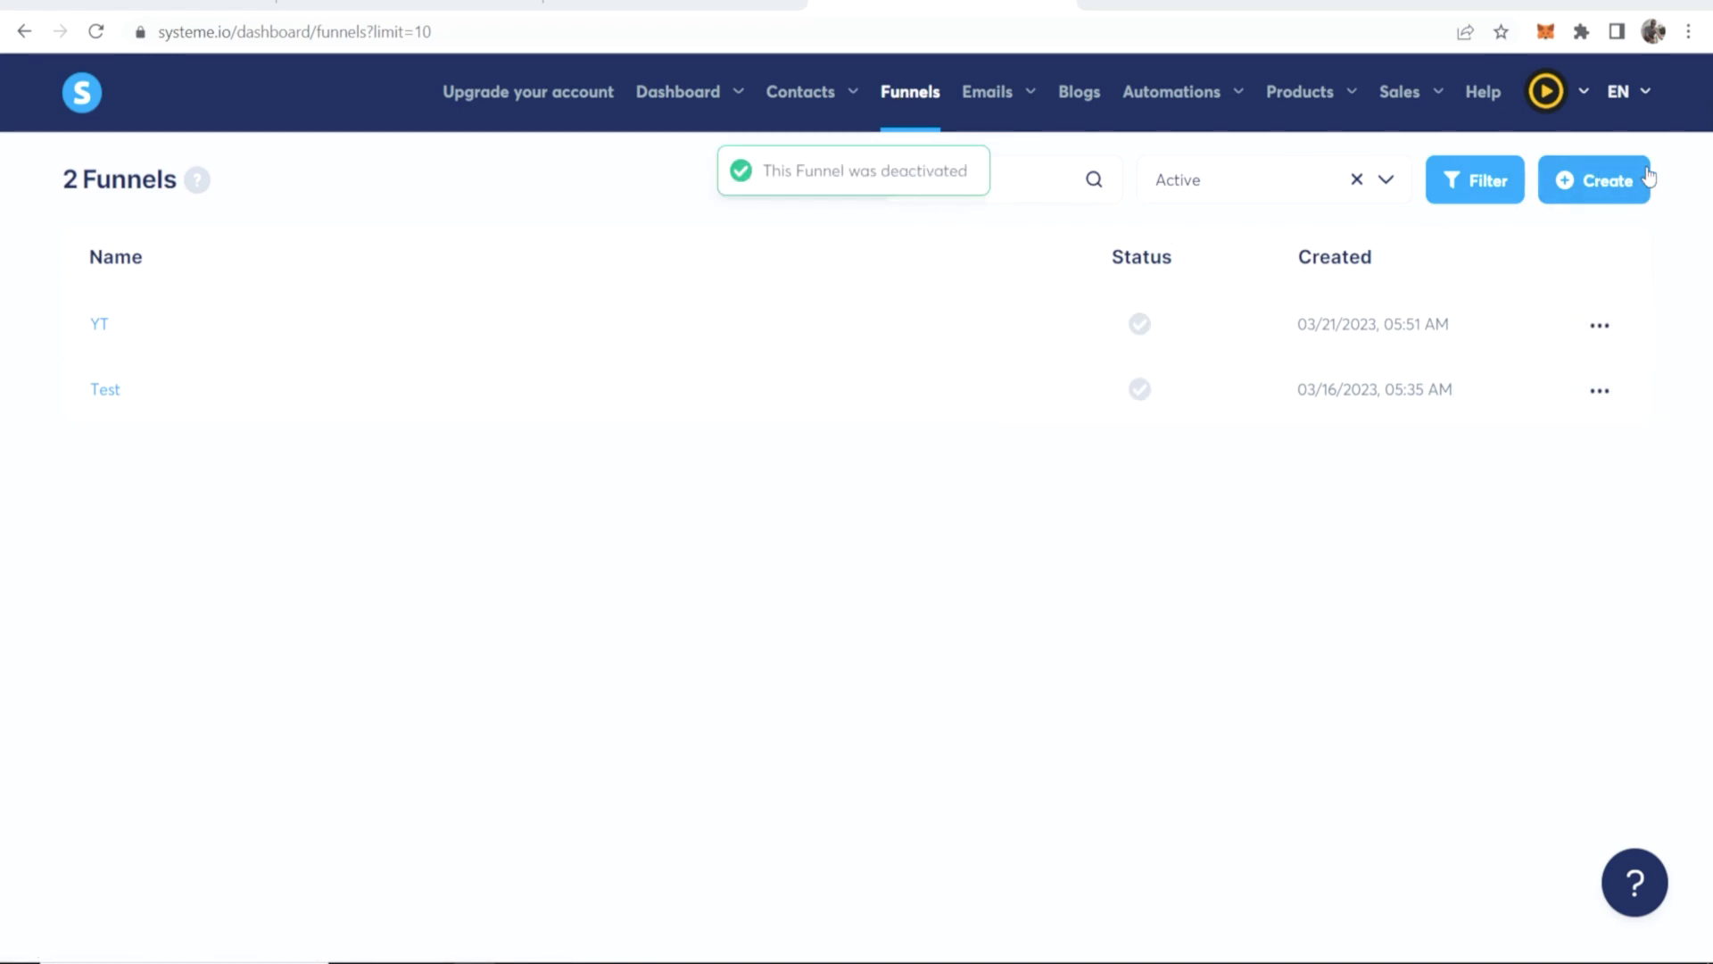
Save a new funnel 'YT EXAMPLE' with goal Build an audience and currency U.S. Dollar.
{"action": "left_click", "coordinate": [1618, 185]}
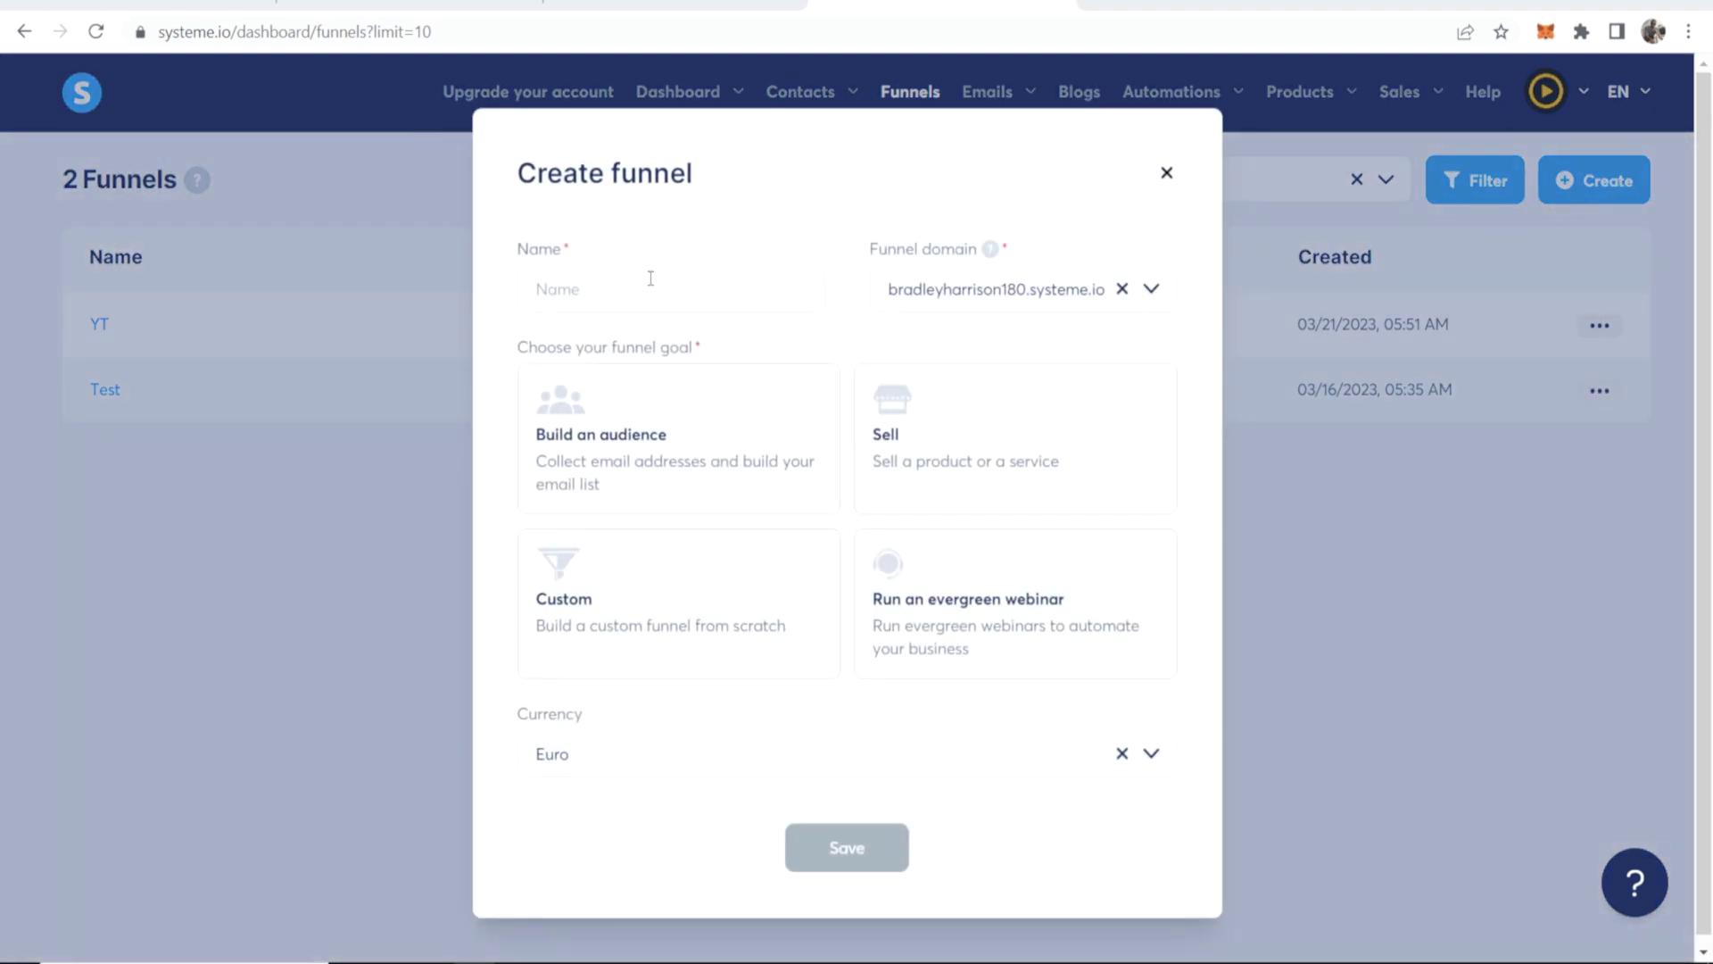
{"action": "left_click_drag", "start_coordinate": [742, 183], "coordinate": [518, 174]}
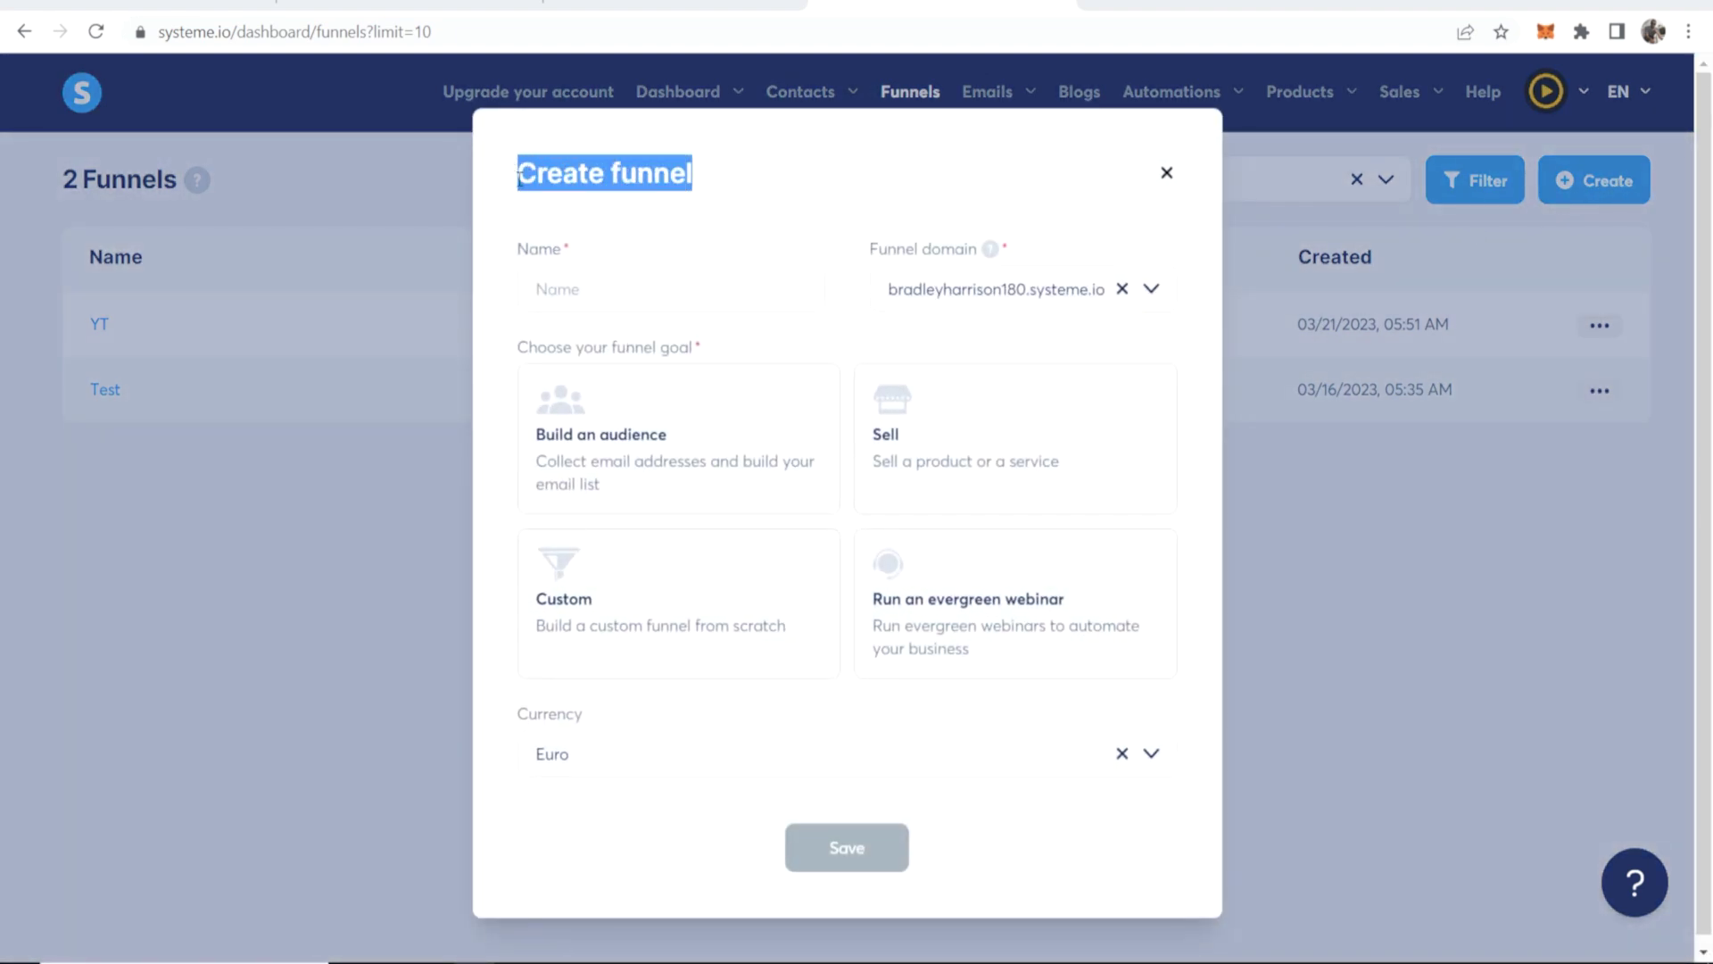
{"action": "left_click", "coordinate": [659, 267]}
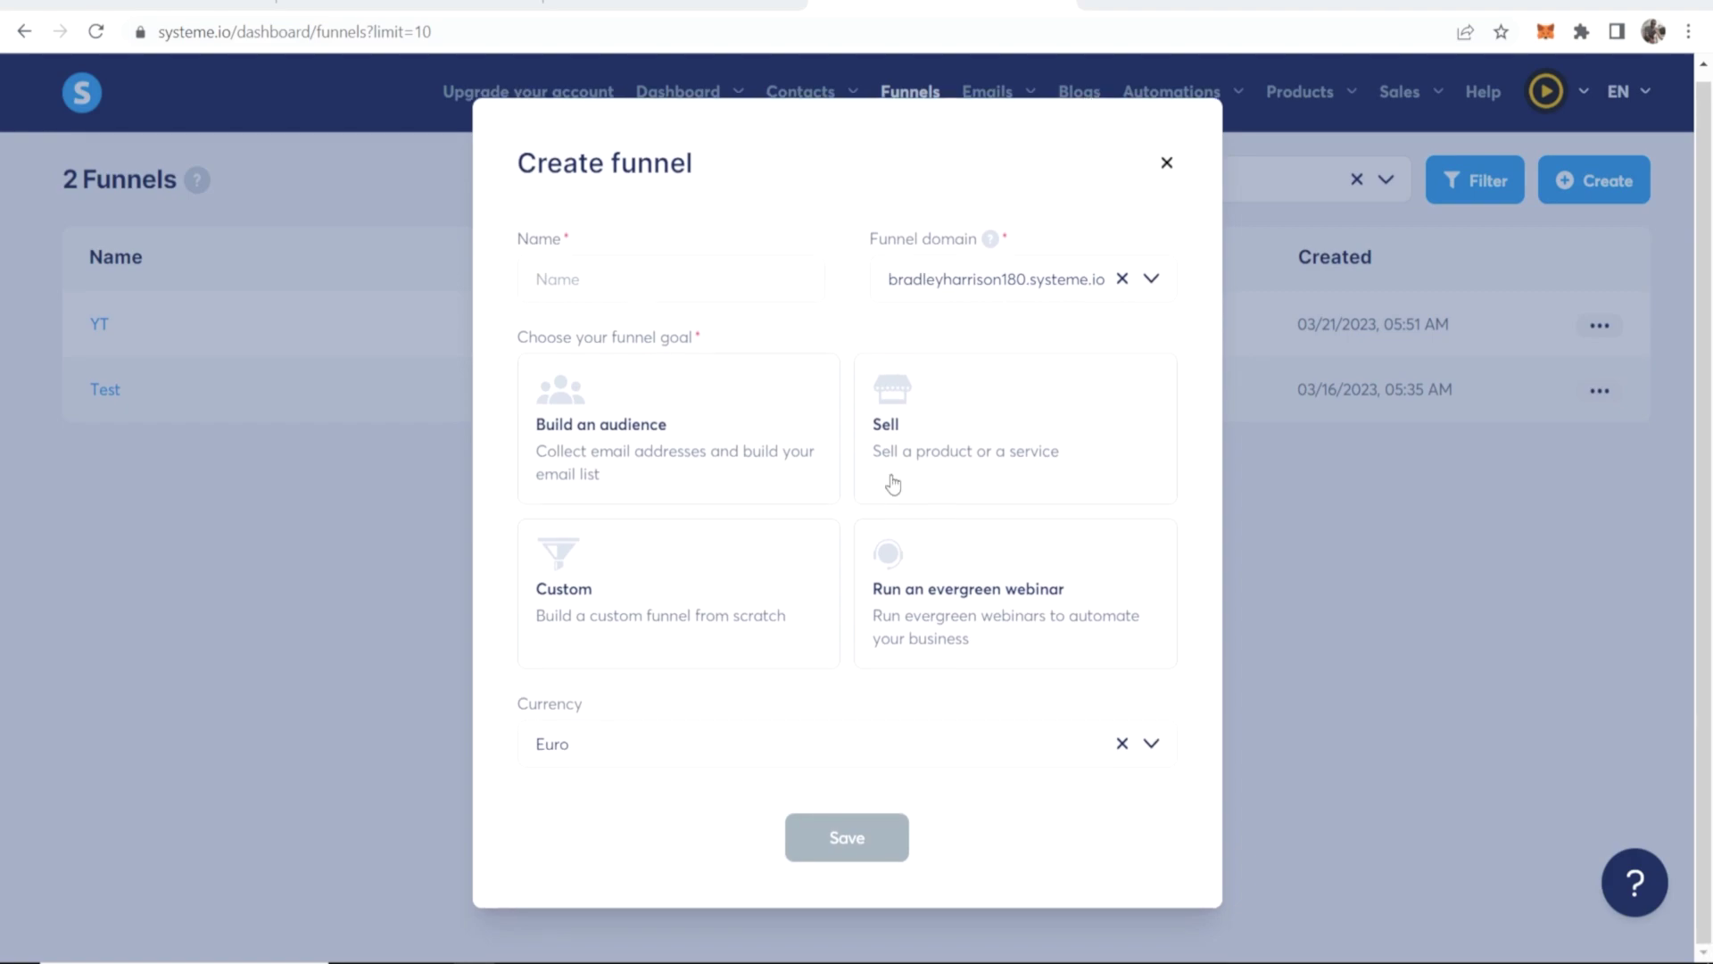
{"action": "left_click", "coordinate": [604, 283]}
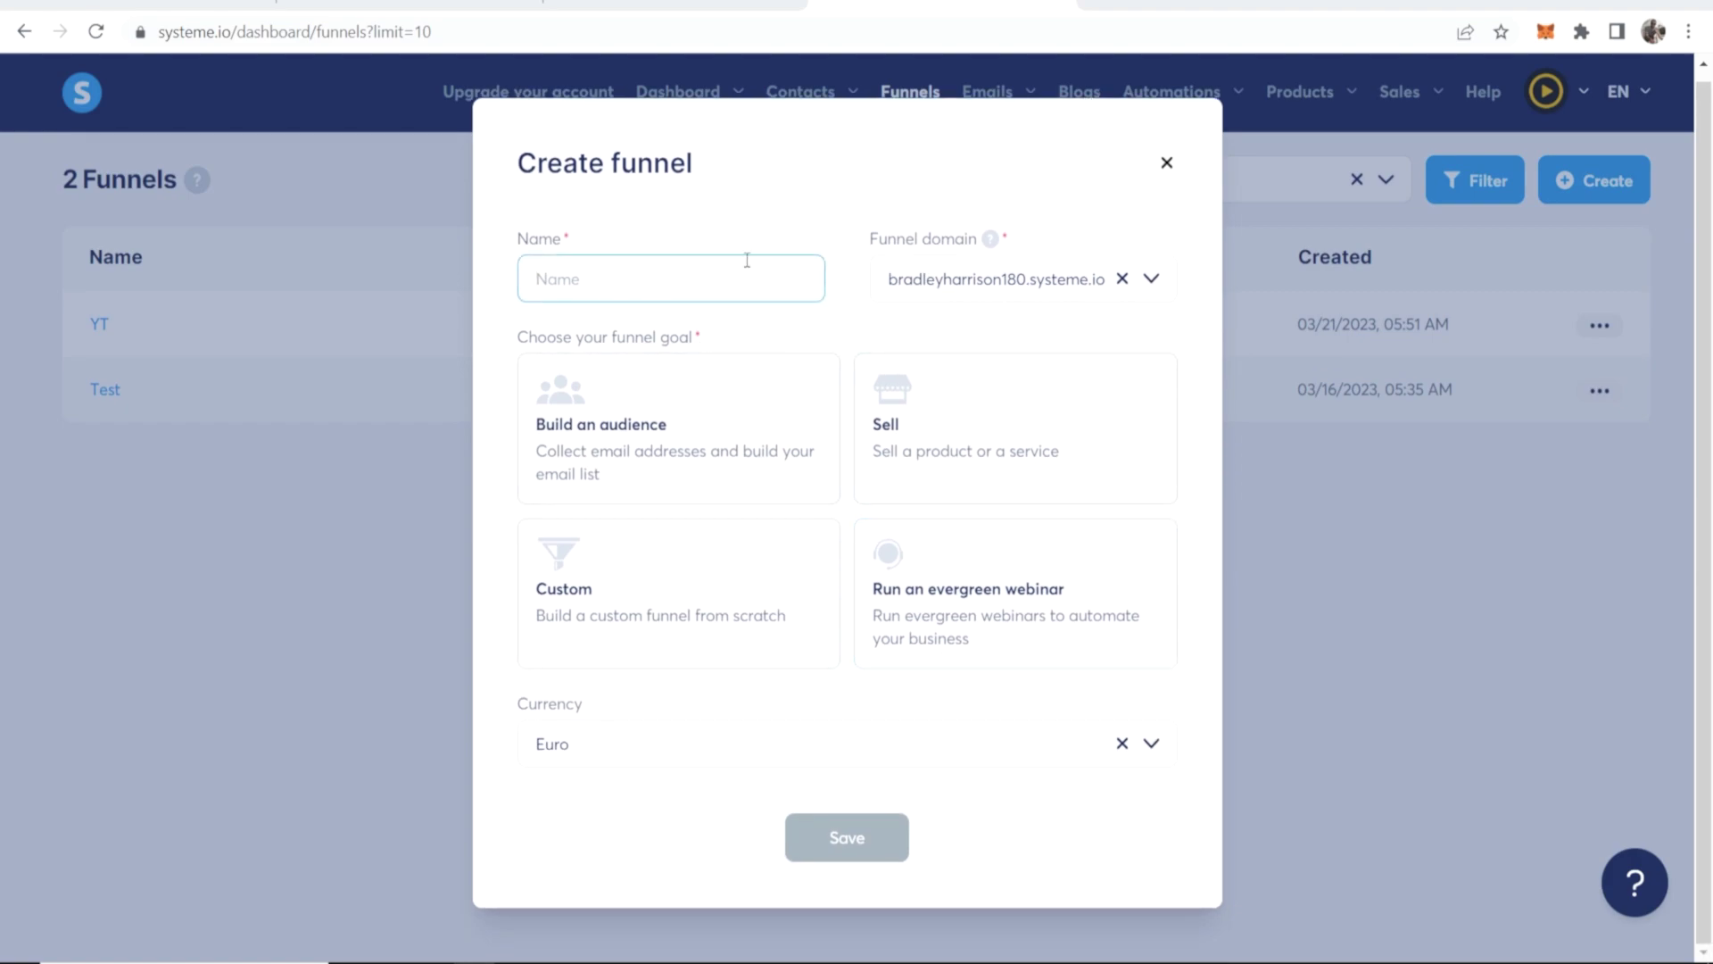
{"action": "type", "text": "YT EXAMPLE"}
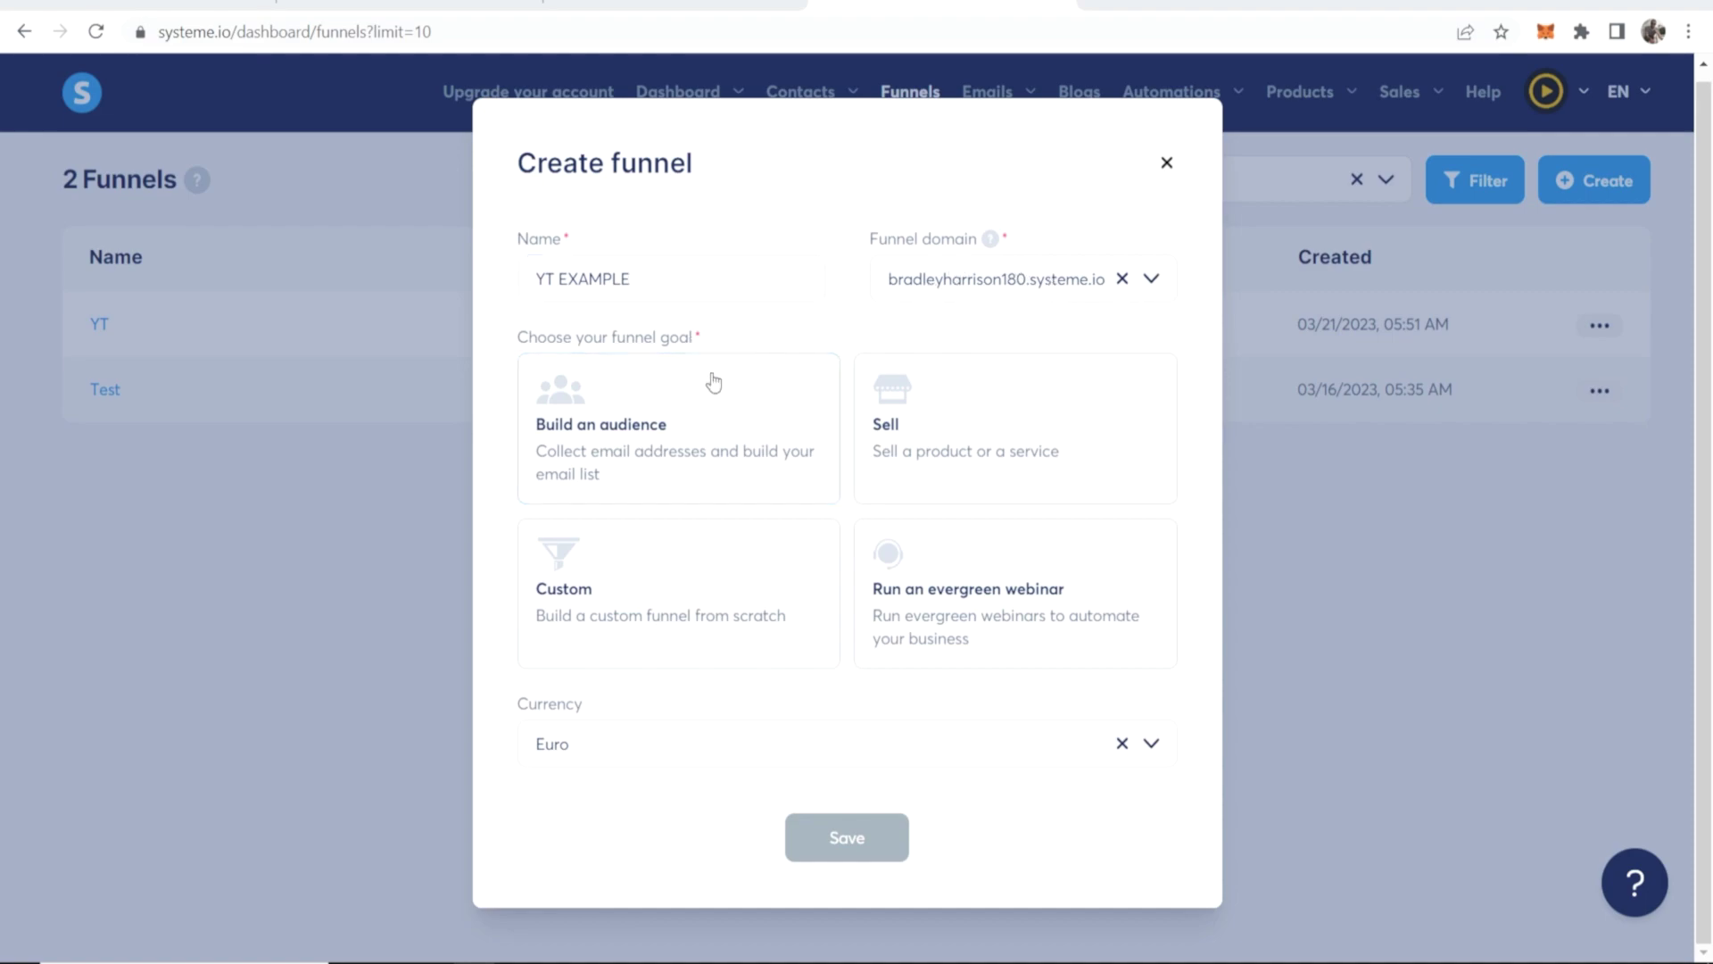
{"action": "left_click", "coordinate": [778, 464]}
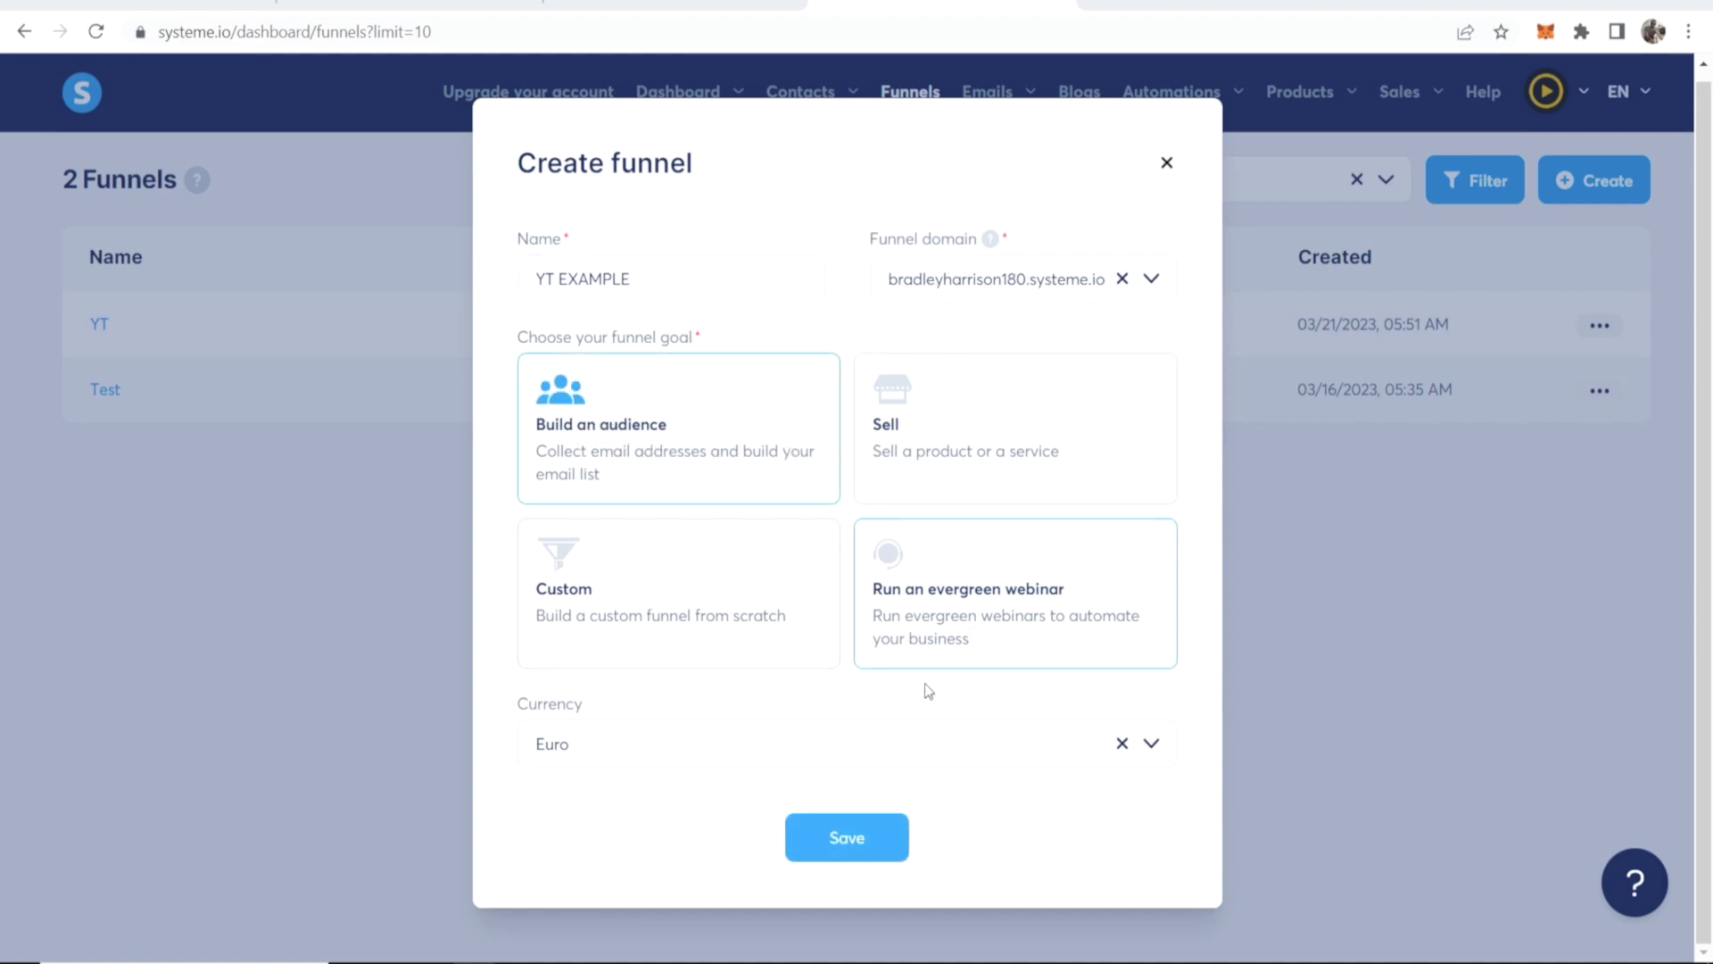
{"action": "left_click", "coordinate": [1151, 745]}
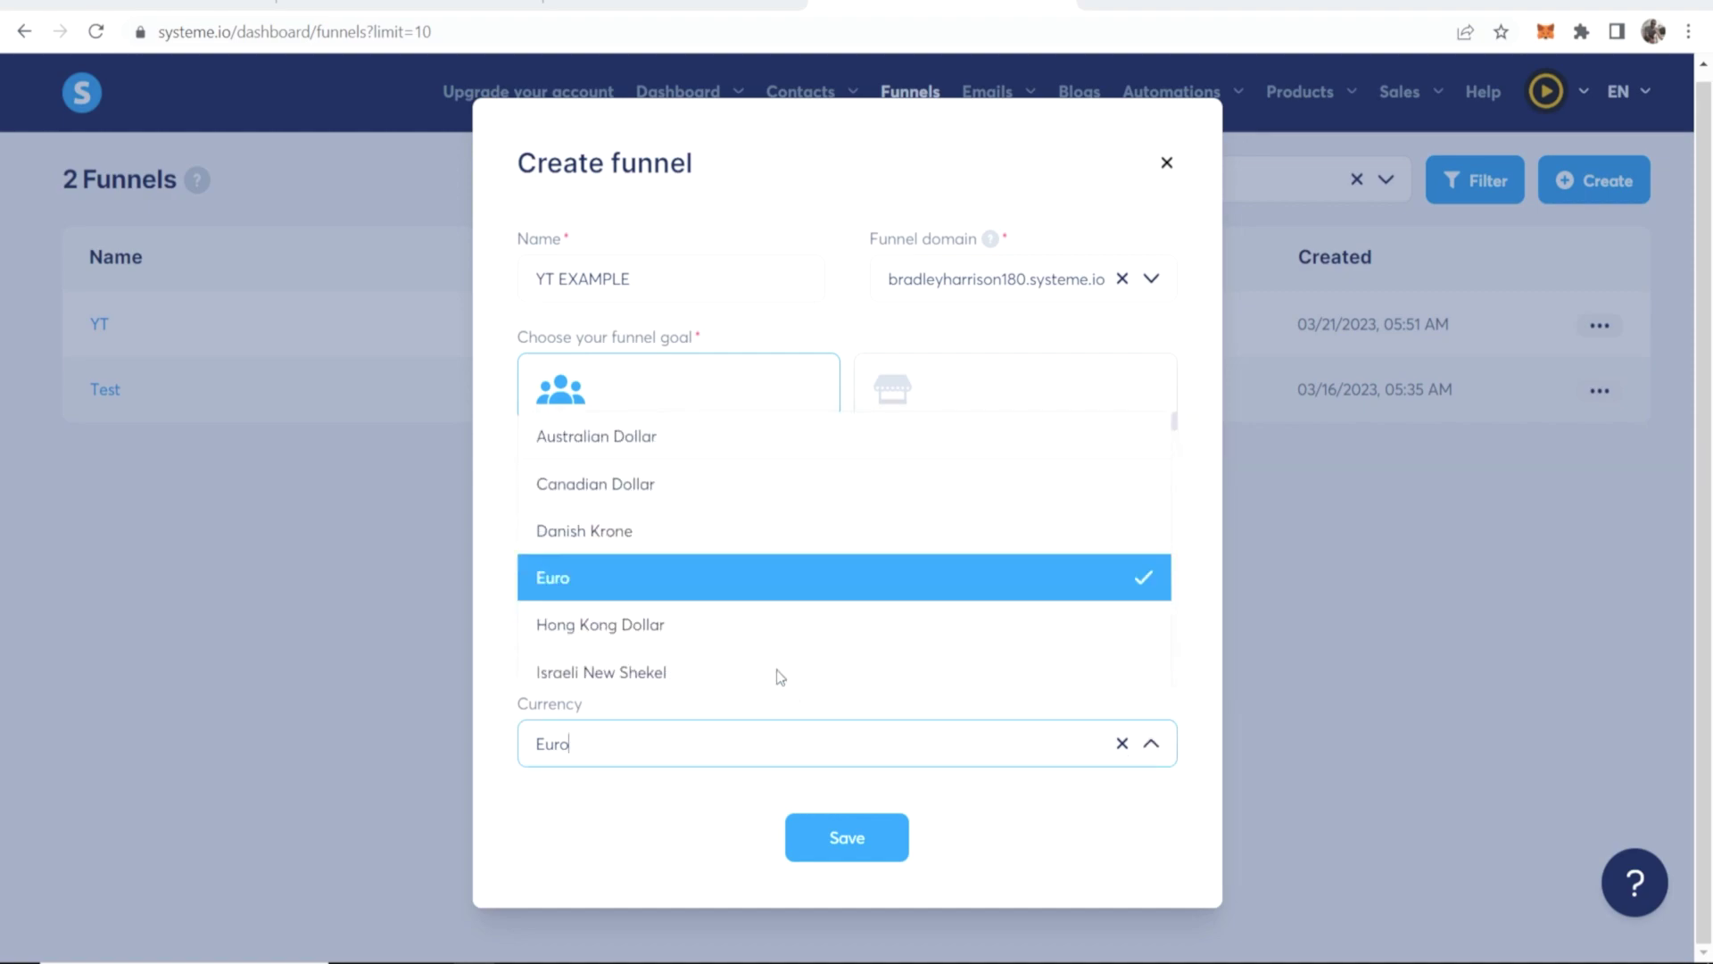
{"action": "scroll", "coordinate": [697, 546], "scroll_direction": "down", "scroll_amount": 5}
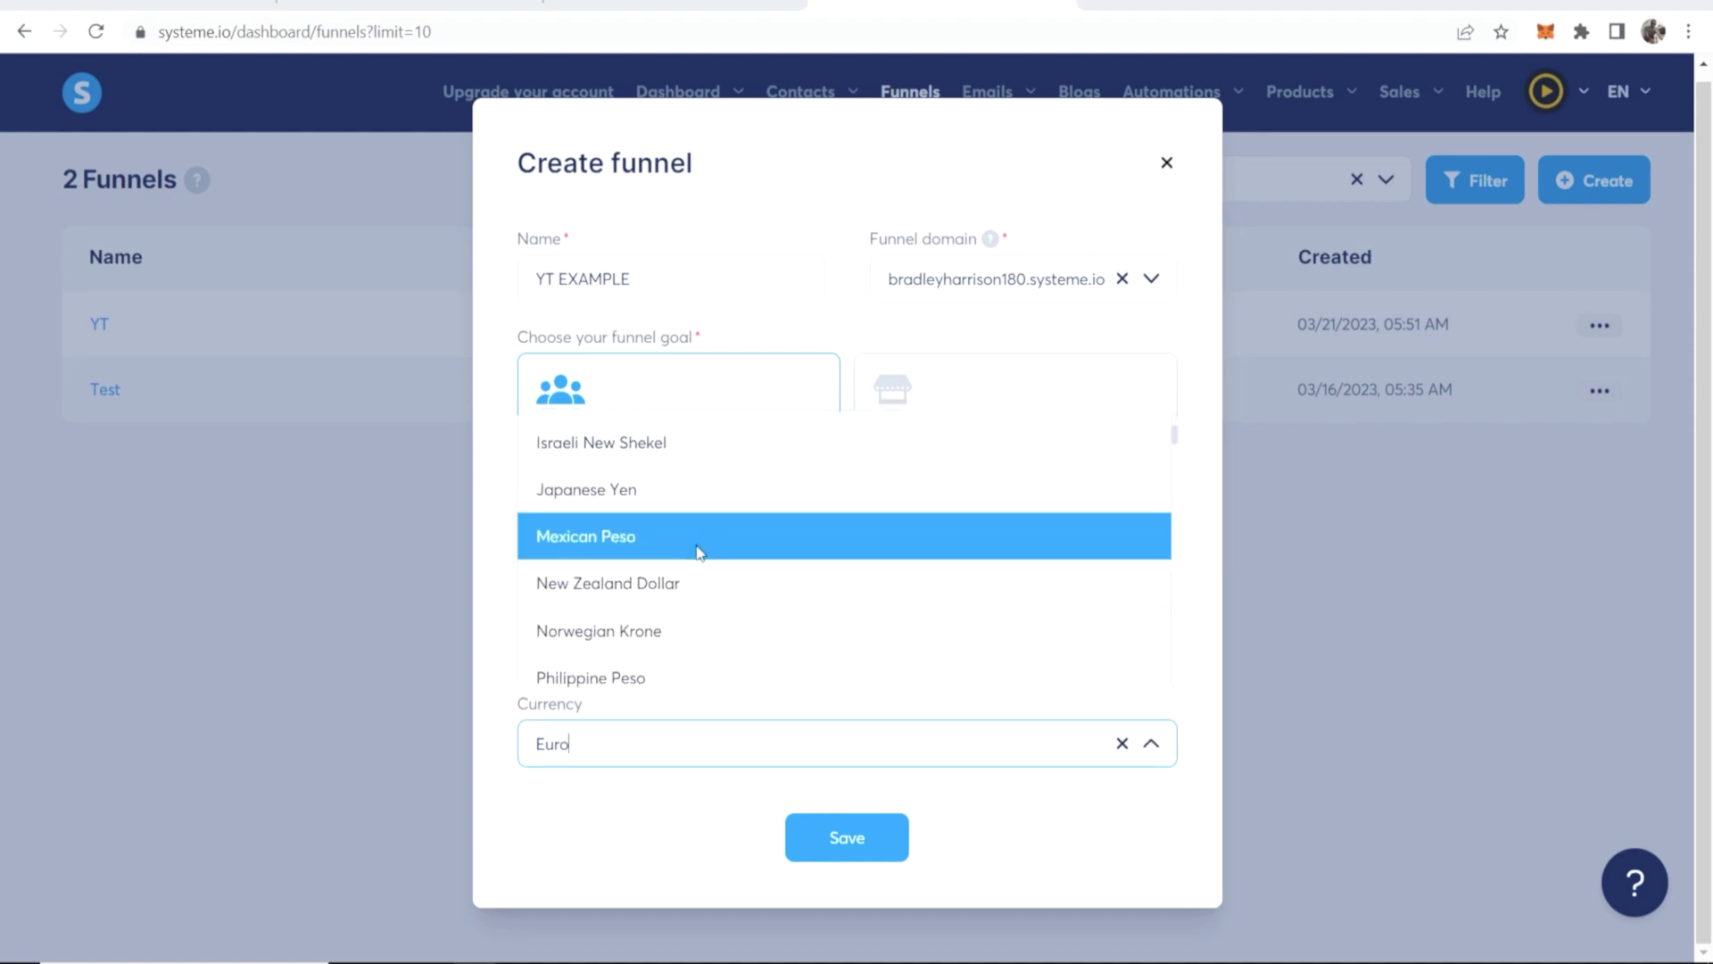
{"action": "scroll", "coordinate": [681, 538], "scroll_direction": "down", "scroll_amount": 5}
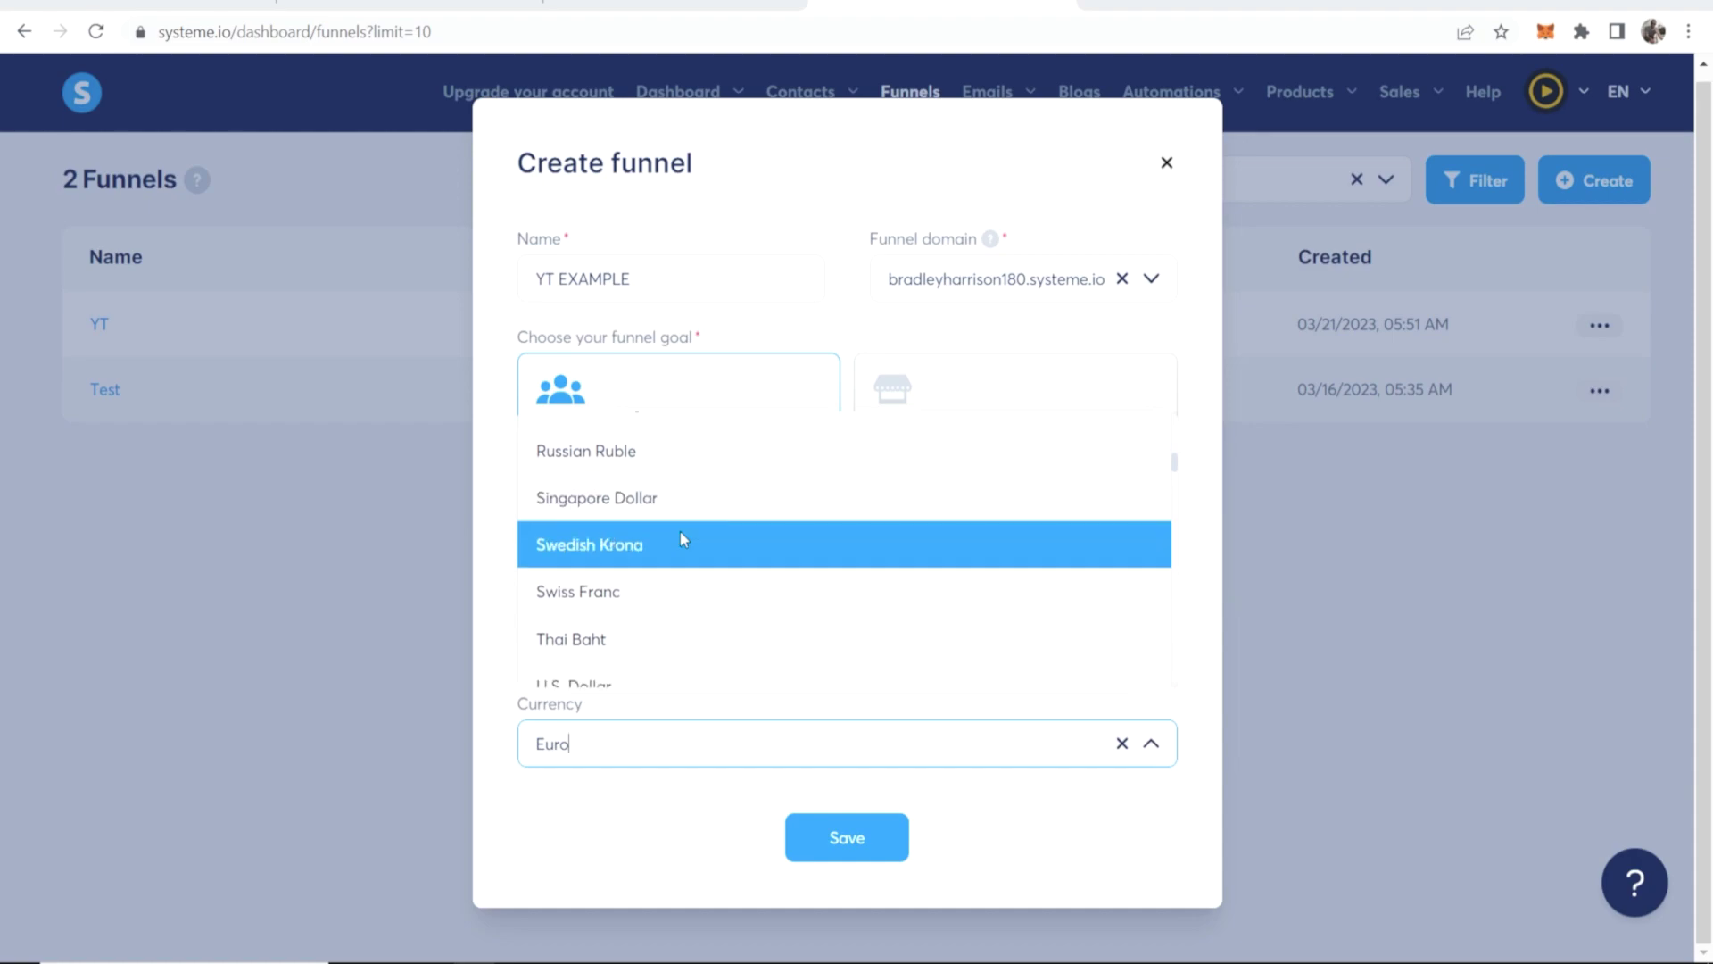
{"action": "left_click", "coordinate": [673, 533]}
{"action": "left_click", "coordinate": [876, 857]}
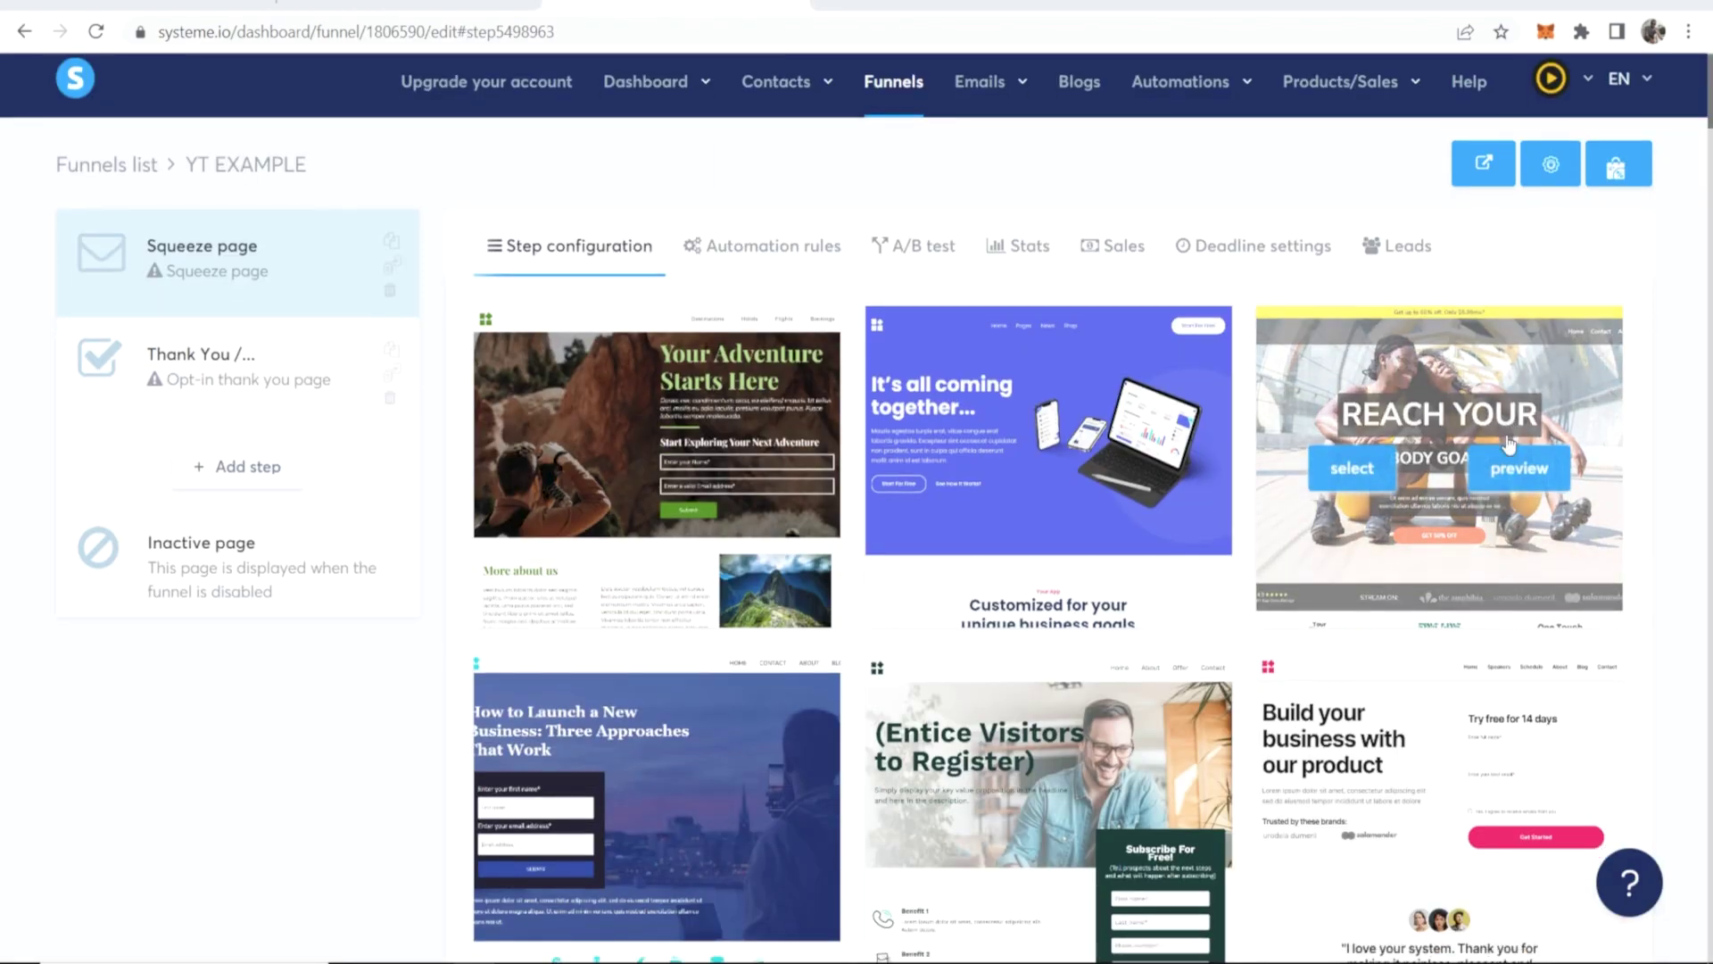
Pick the 'Do you want your baby to sleep well at night?' template from the gallery.
{"action": "scroll", "coordinate": [1508, 443], "scroll_direction": "down", "scroll_amount": 14}
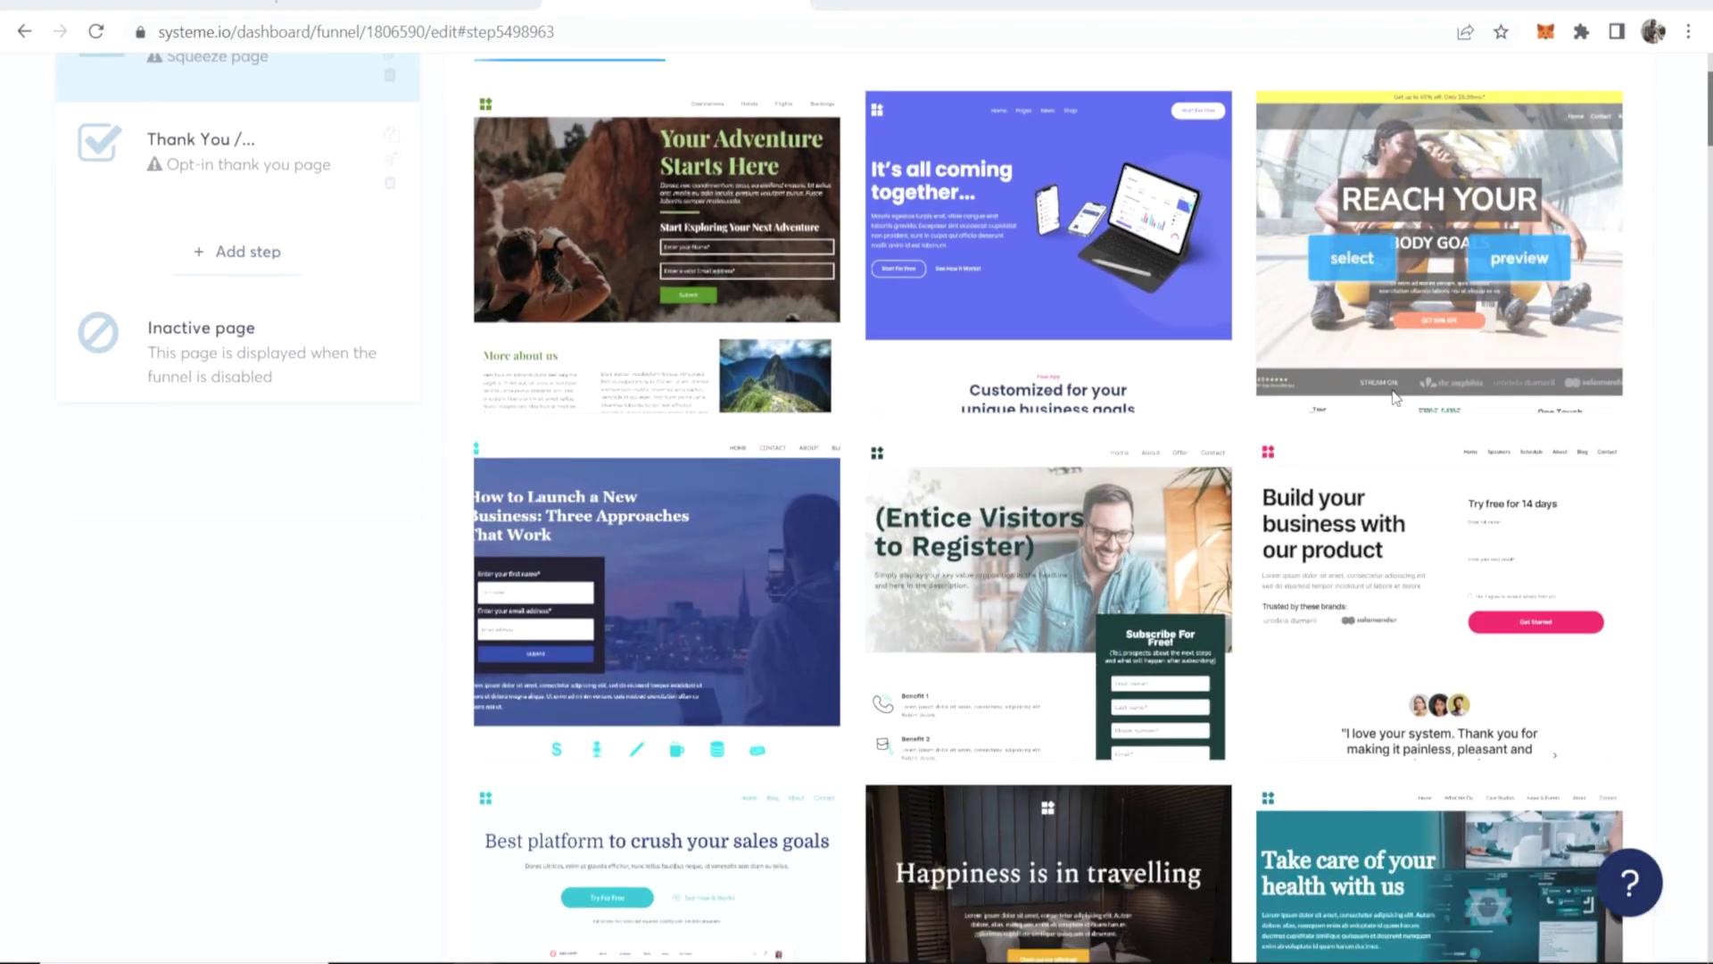
{"action": "scroll", "coordinate": [1392, 397], "scroll_direction": "down", "scroll_amount": 10}
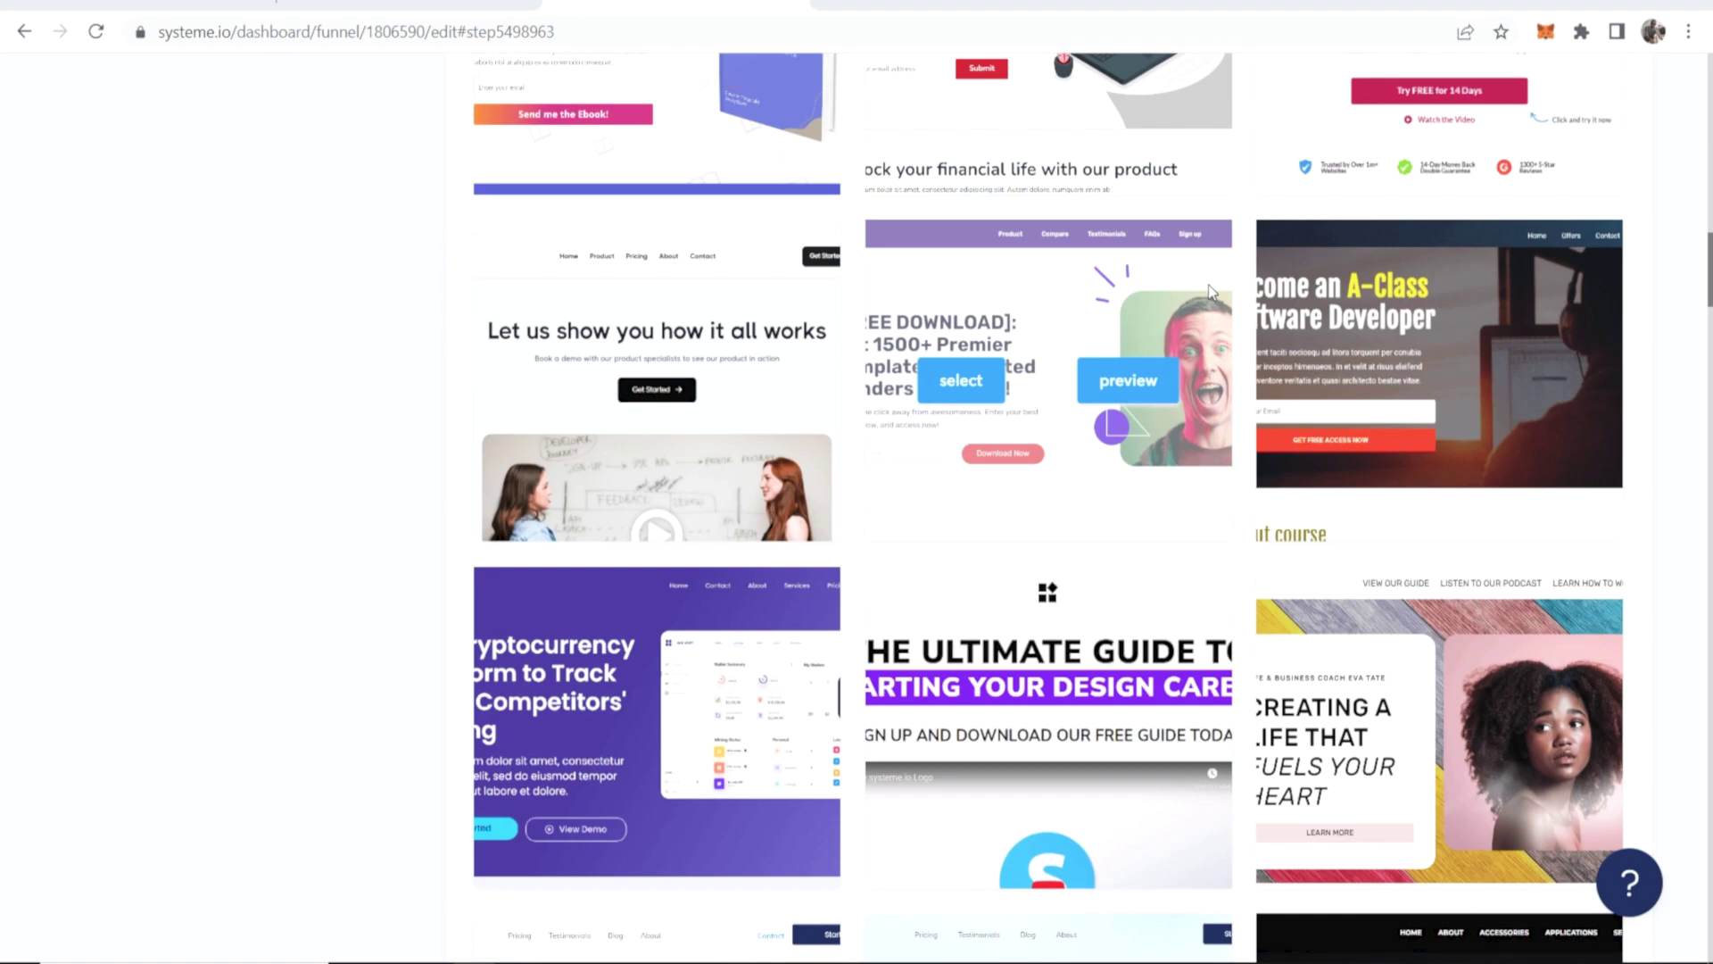
{"action": "scroll", "coordinate": [1209, 292], "scroll_direction": "down", "scroll_amount": 12}
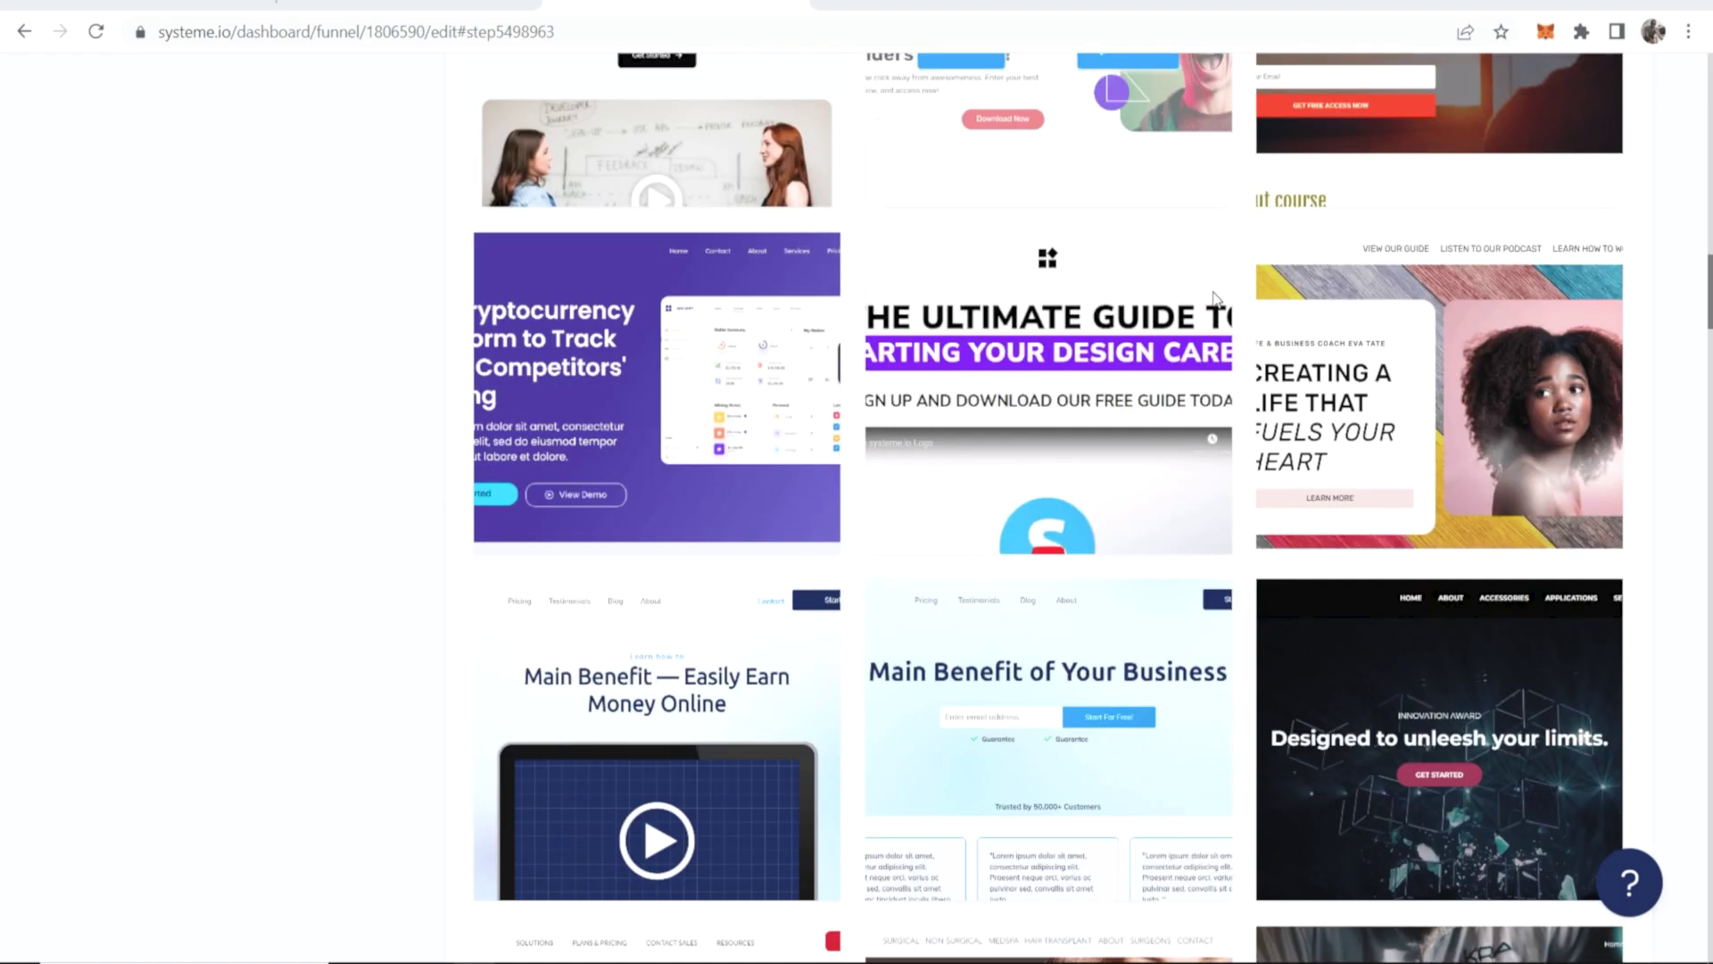
{"action": "scroll", "coordinate": [1197, 322], "scroll_direction": "down", "scroll_amount": 1}
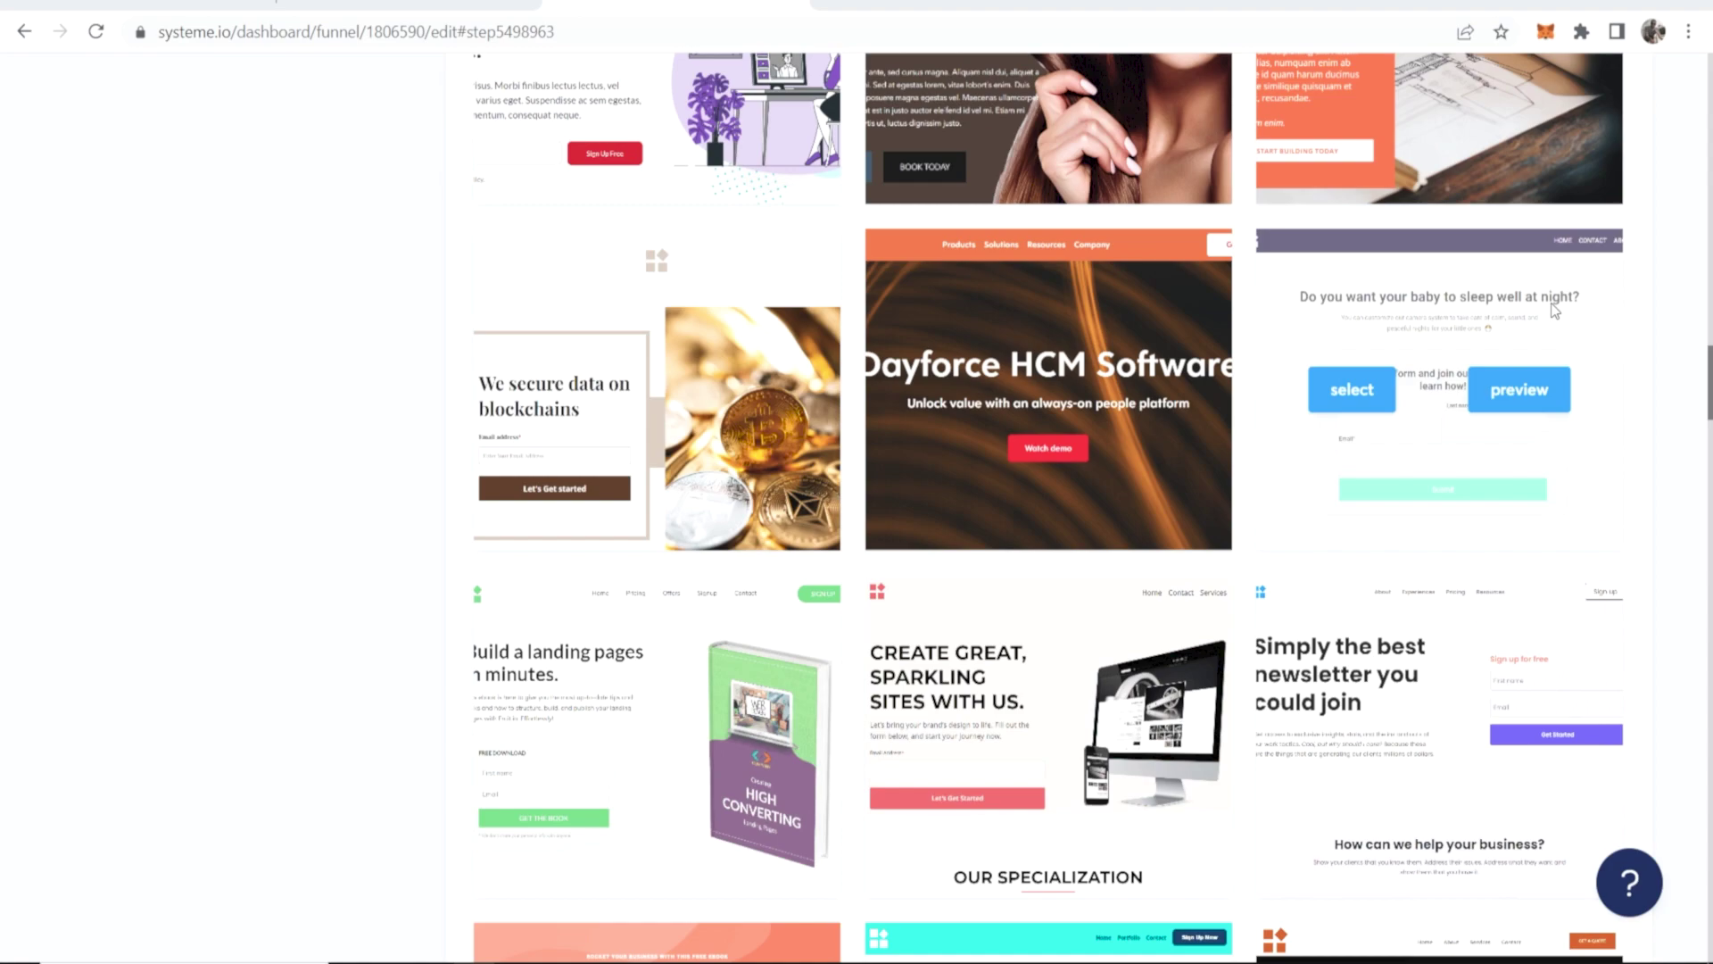
{"action": "left_click", "coordinate": [1347, 397]}
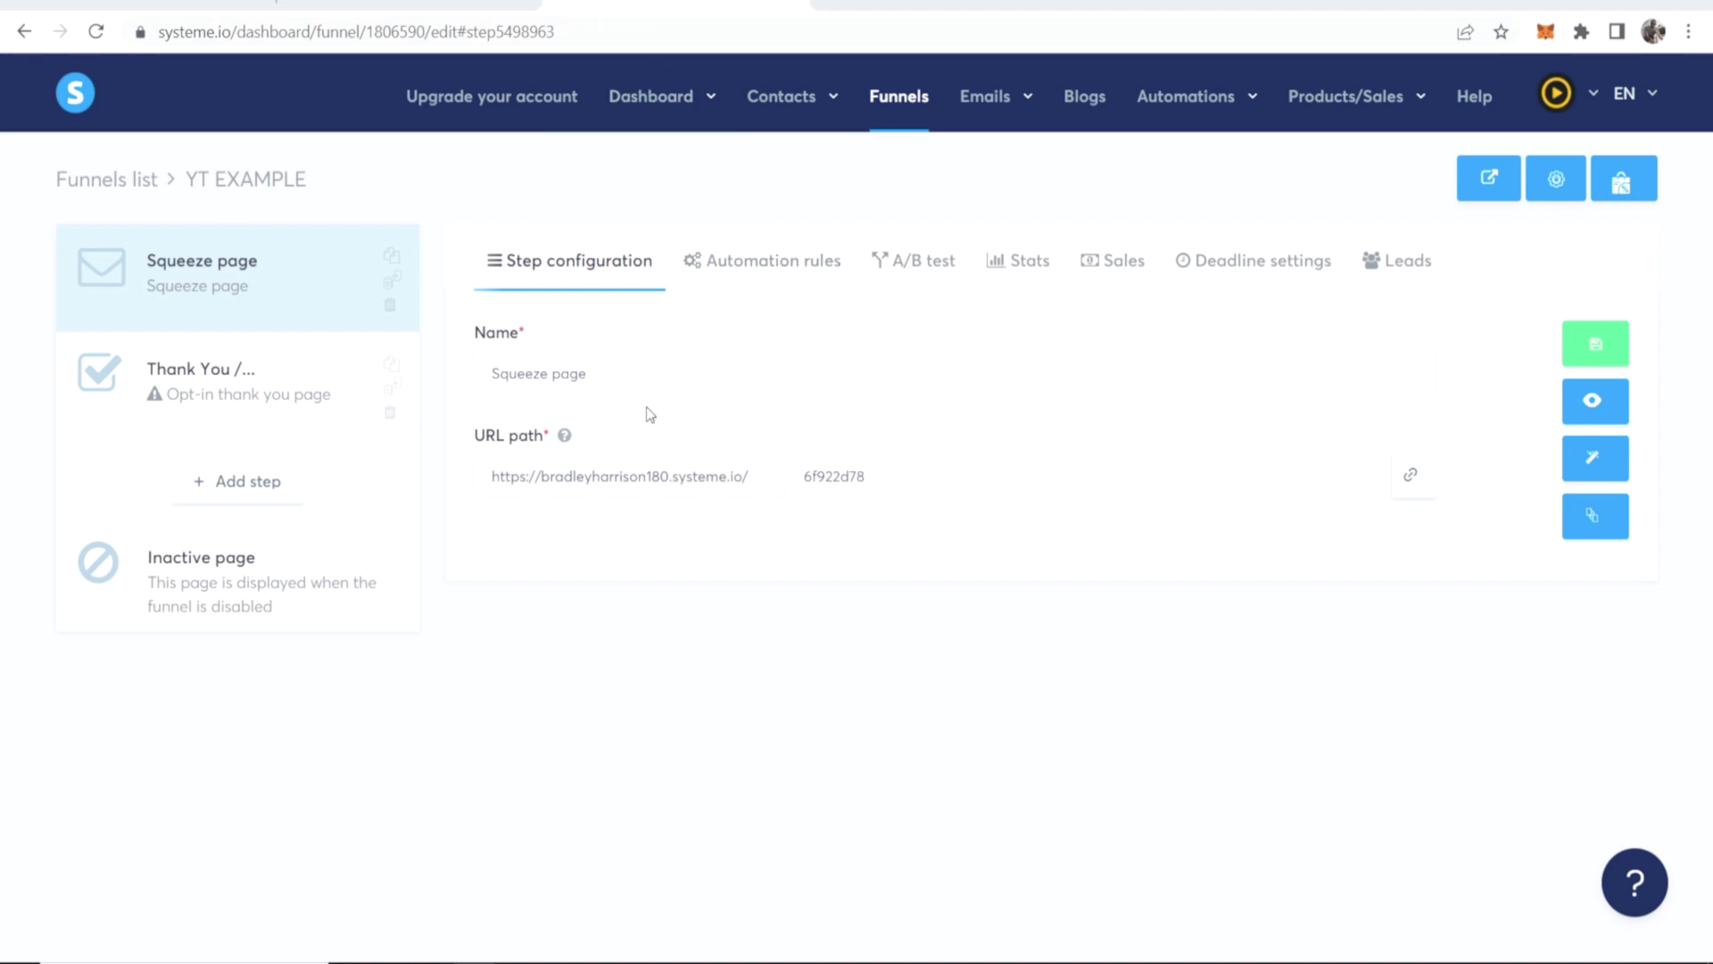
Rename the squeeze step to 'My Product' and open its page in the editor.
{"action": "triple_click", "coordinate": [660, 375]}
{"action": "mouse_move", "coordinate": [1305, 119]}
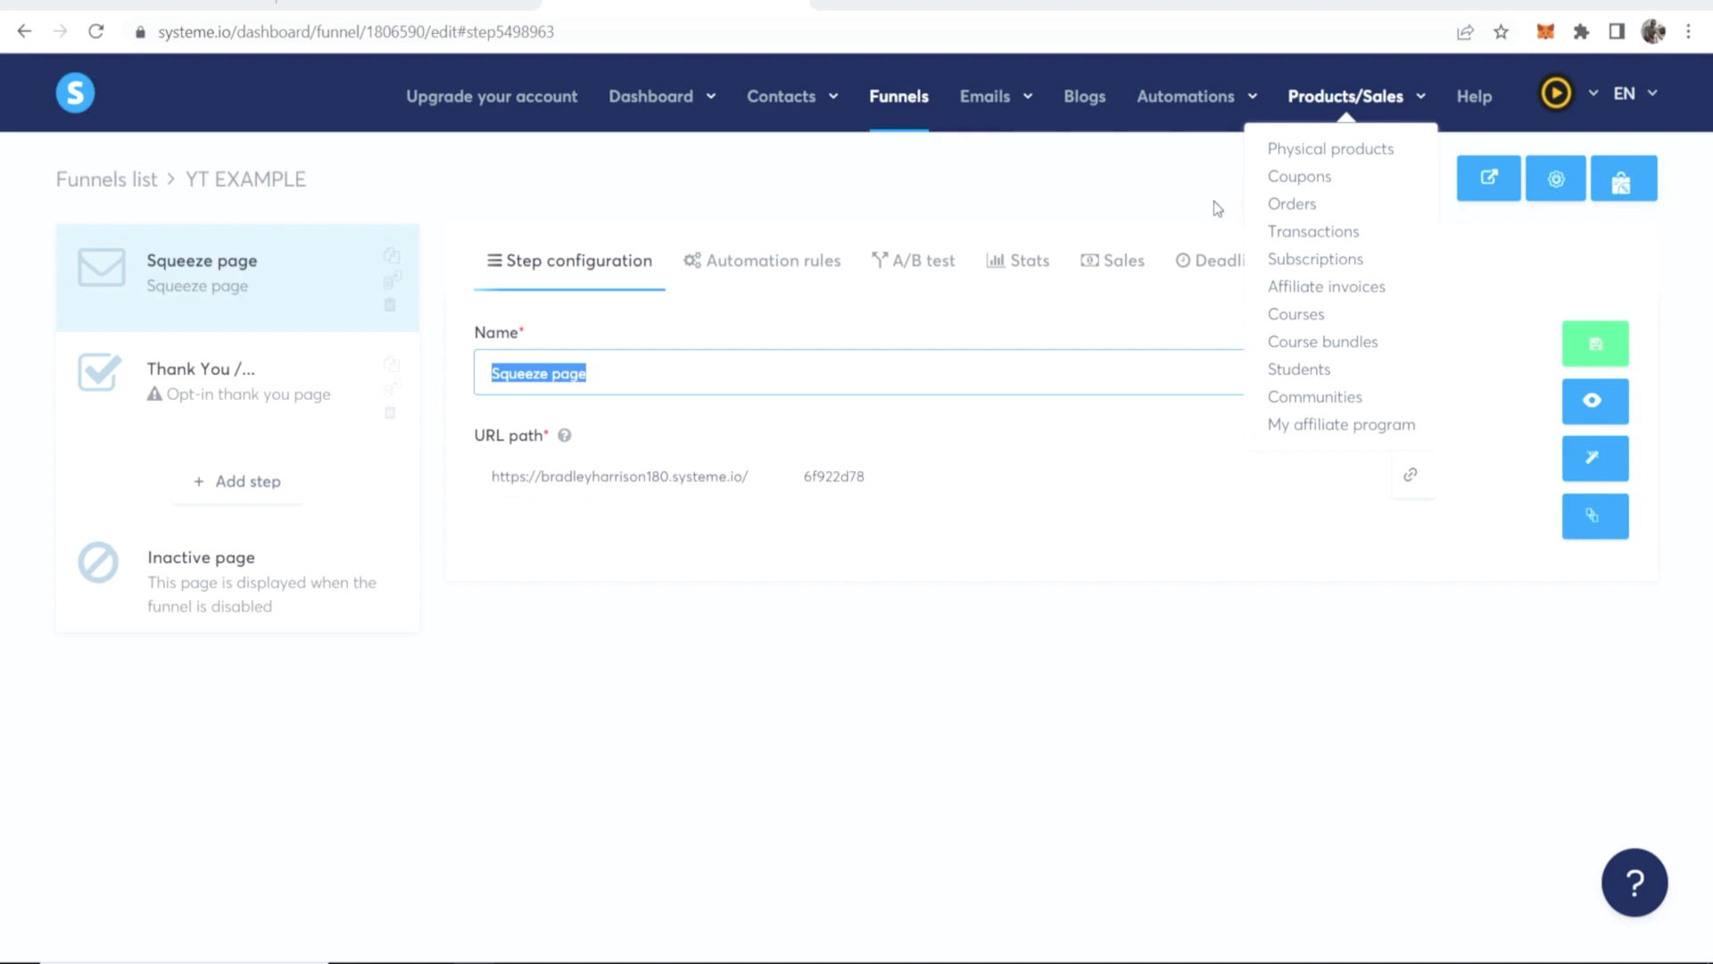
{"action": "type", "text": "My Pro"}
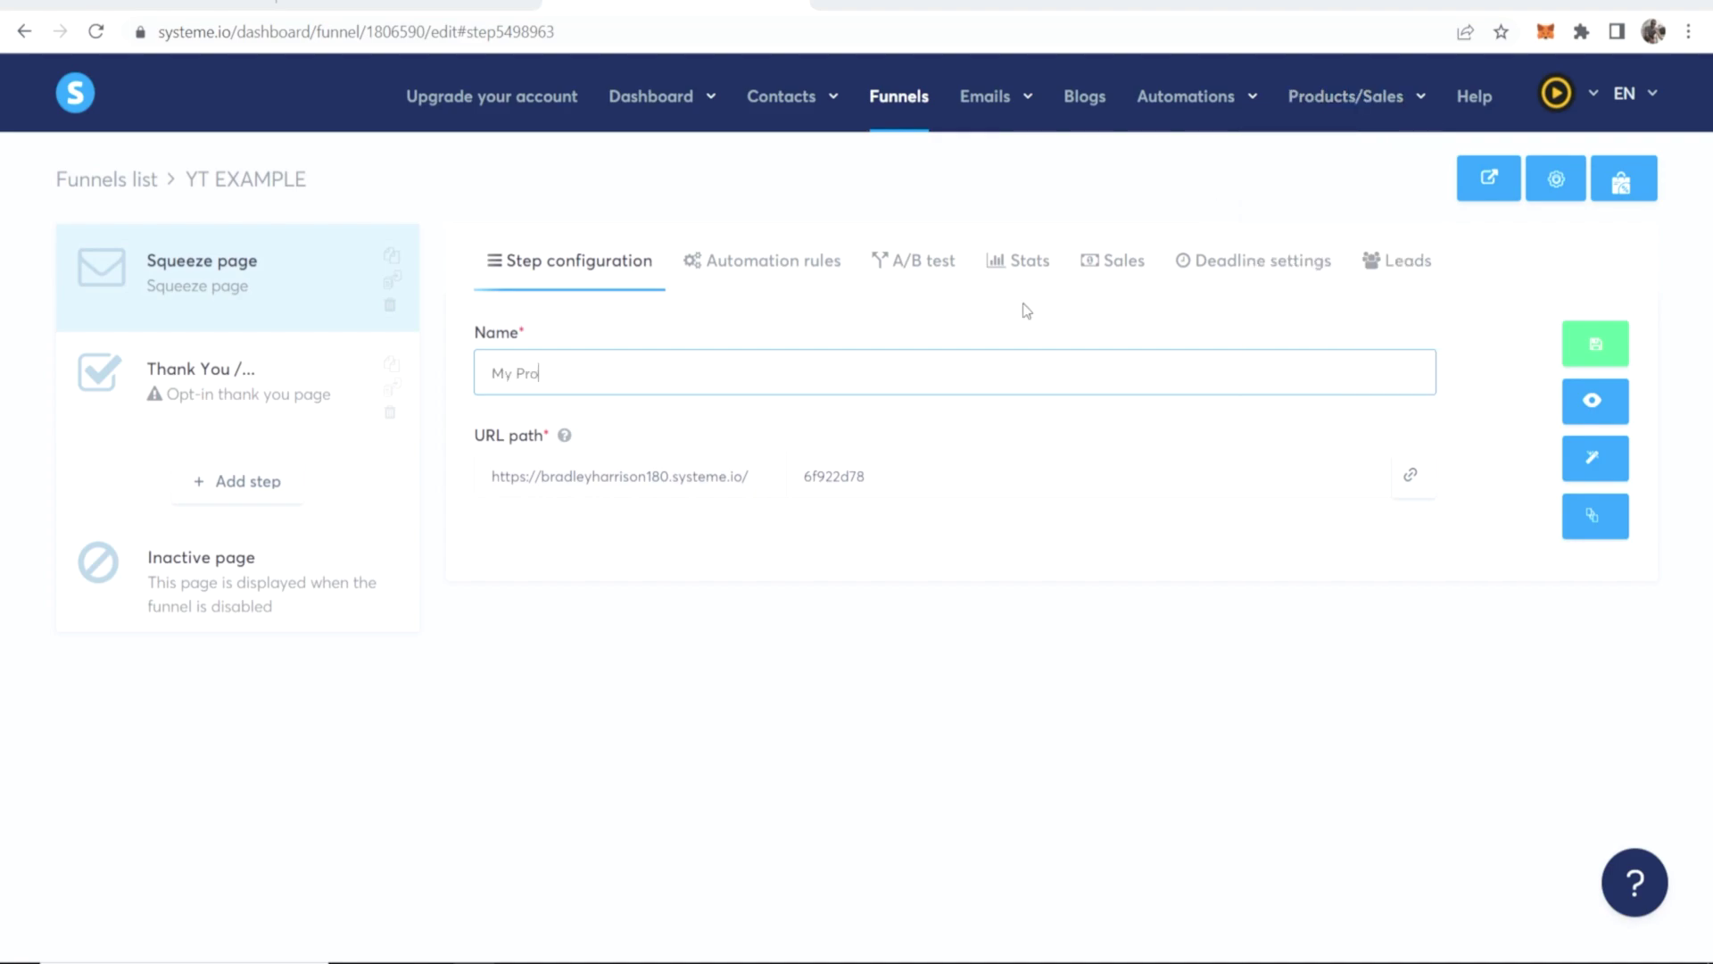
{"action": "type", "text": "duct"}
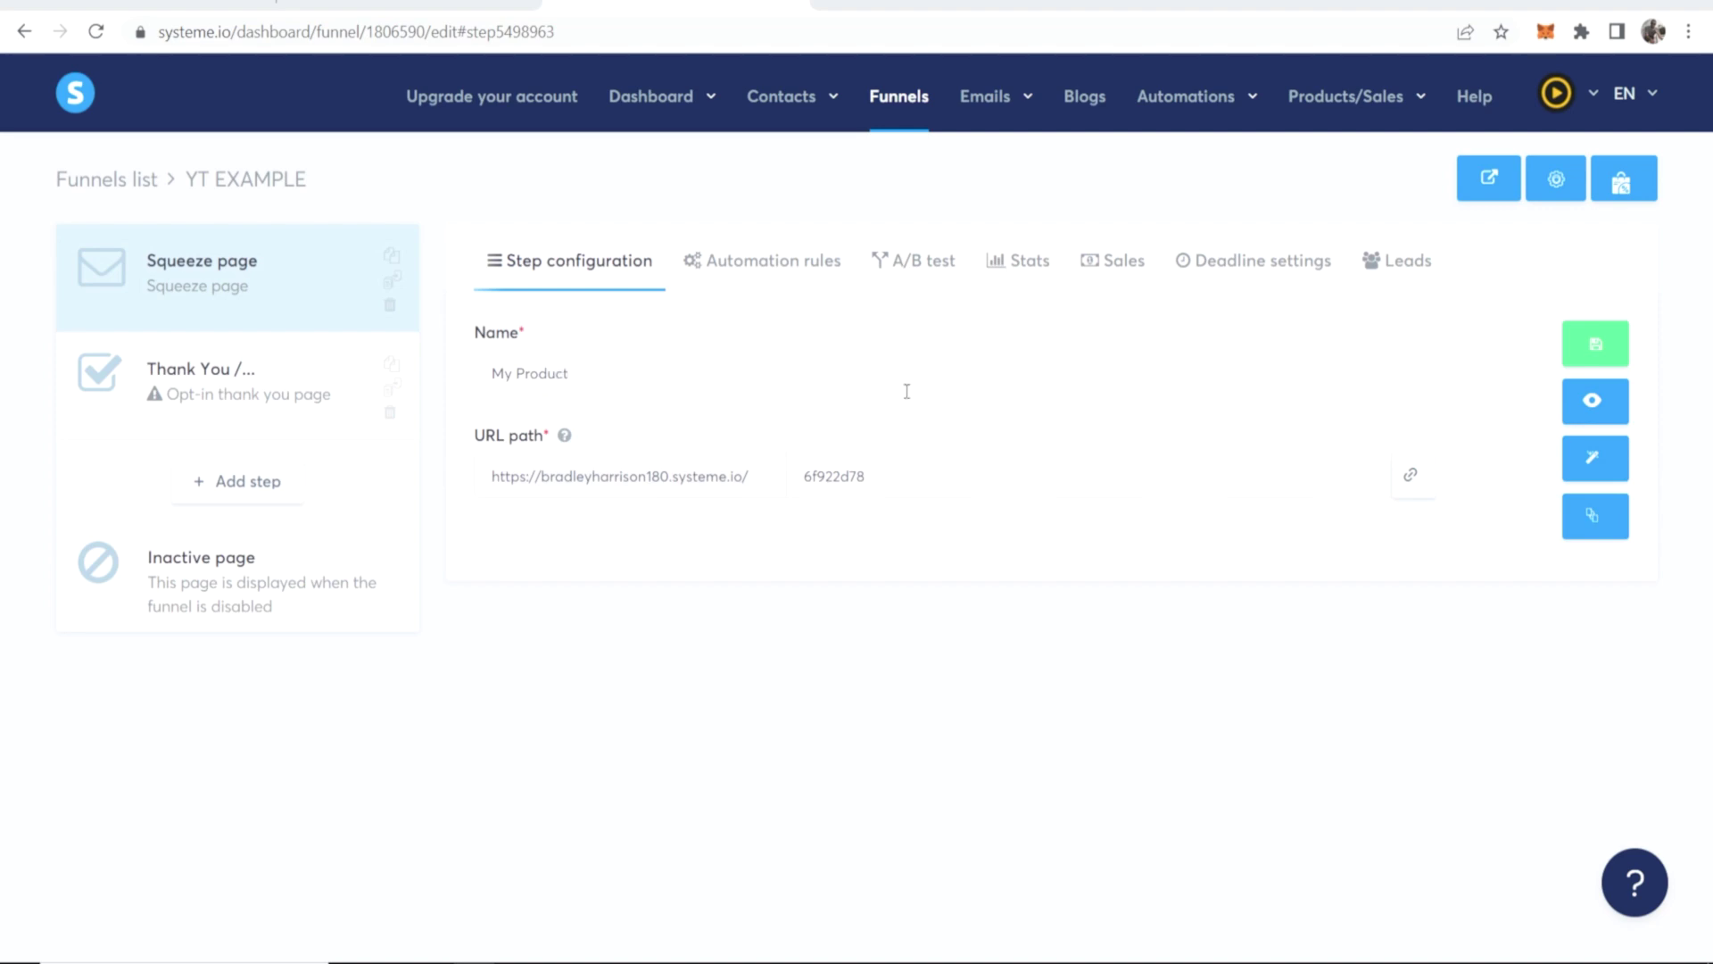
{"action": "left_click", "coordinate": [1606, 463]}
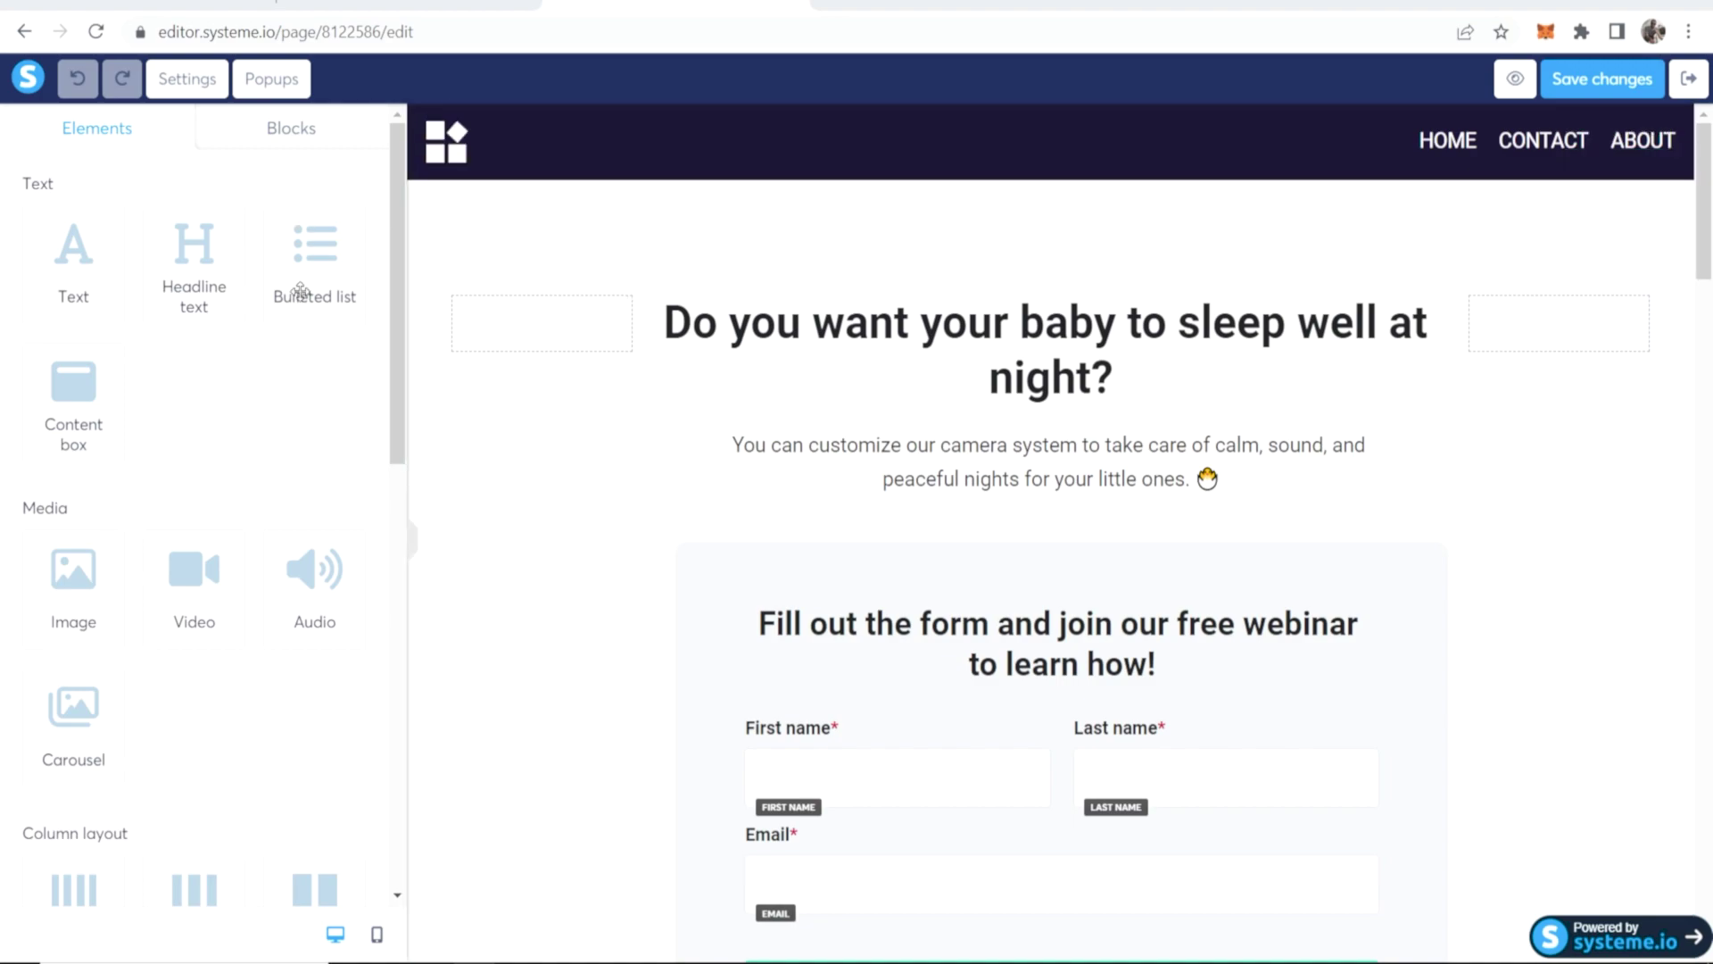
Review the baby-sleep page, try dragging in a Content box, then go to the ClickBank tab.
{"action": "scroll", "coordinate": [399, 153], "scroll_direction": "down", "scroll_amount": 6}
{"action": "scroll", "coordinate": [400, 153], "scroll_direction": "up", "scroll_amount": 6}
{"action": "mouse_move", "coordinate": [85, 368]}
{"action": "left_mouse_down"}
{"action": "mouse_move", "coordinate": [660, 397]}
{"action": "mouse_move", "coordinate": [515, 292]}
{"action": "mouse_move", "coordinate": [107, 389]}
{"action": "left_mouse_up"}
{"action": "scroll", "coordinate": [906, 340], "scroll_direction": "down", "scroll_amount": 8}
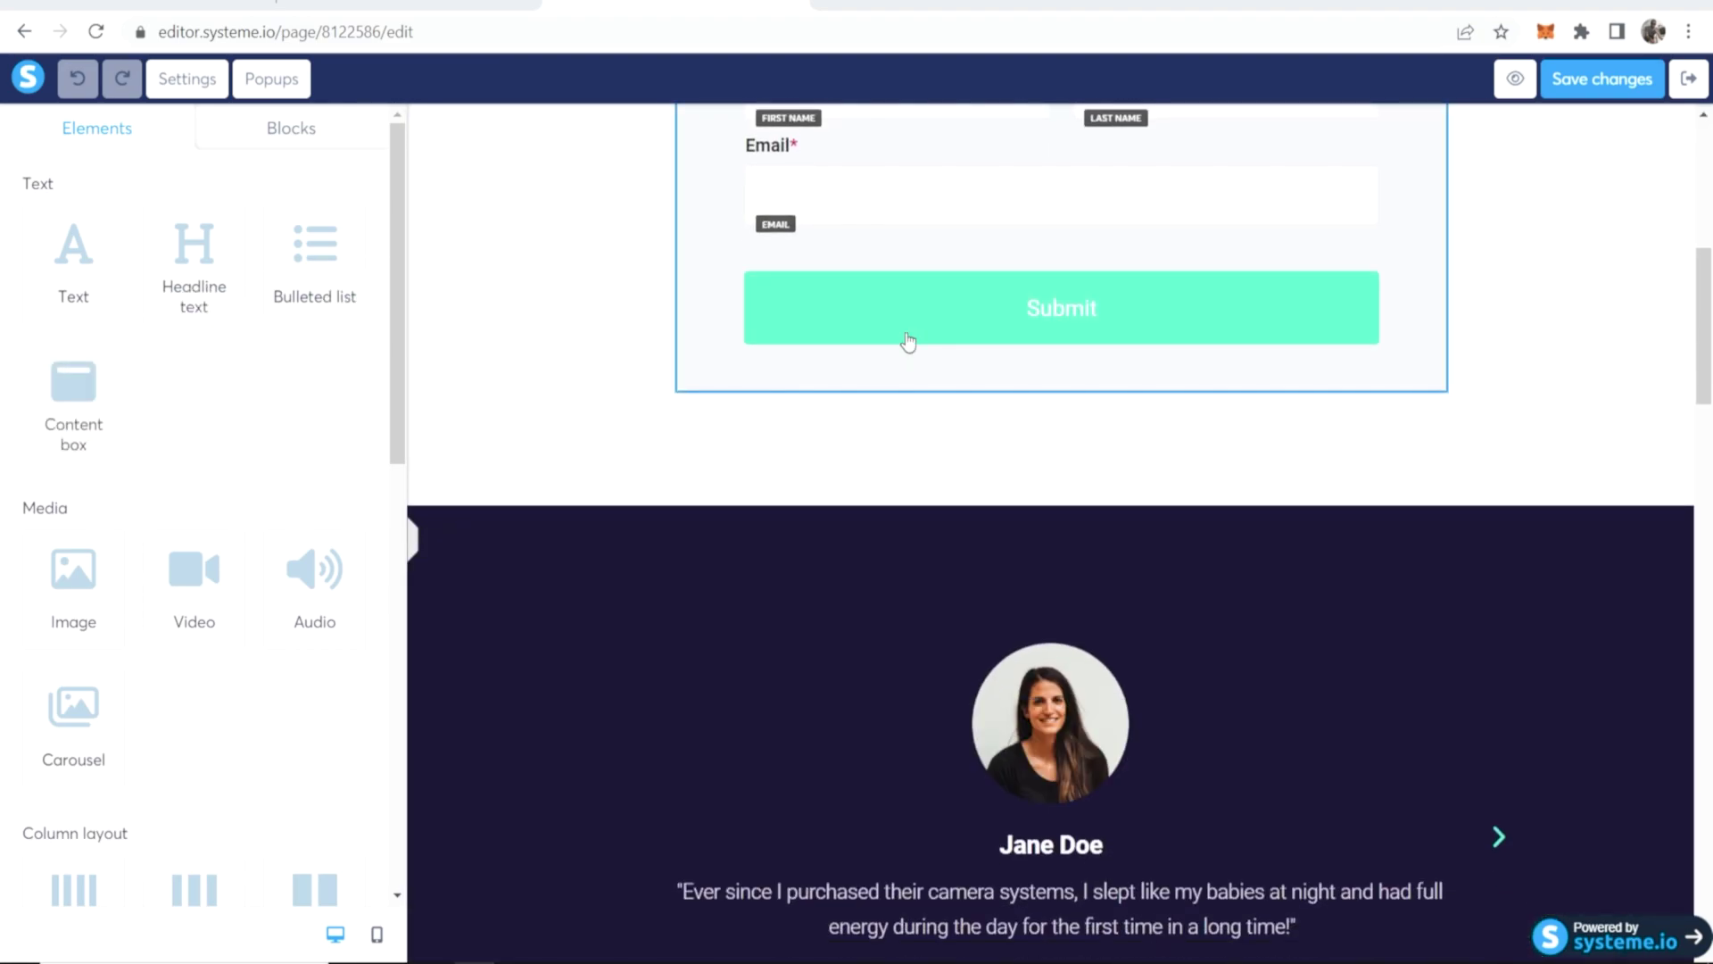
{"action": "scroll", "coordinate": [906, 340], "scroll_direction": "up", "scroll_amount": 8}
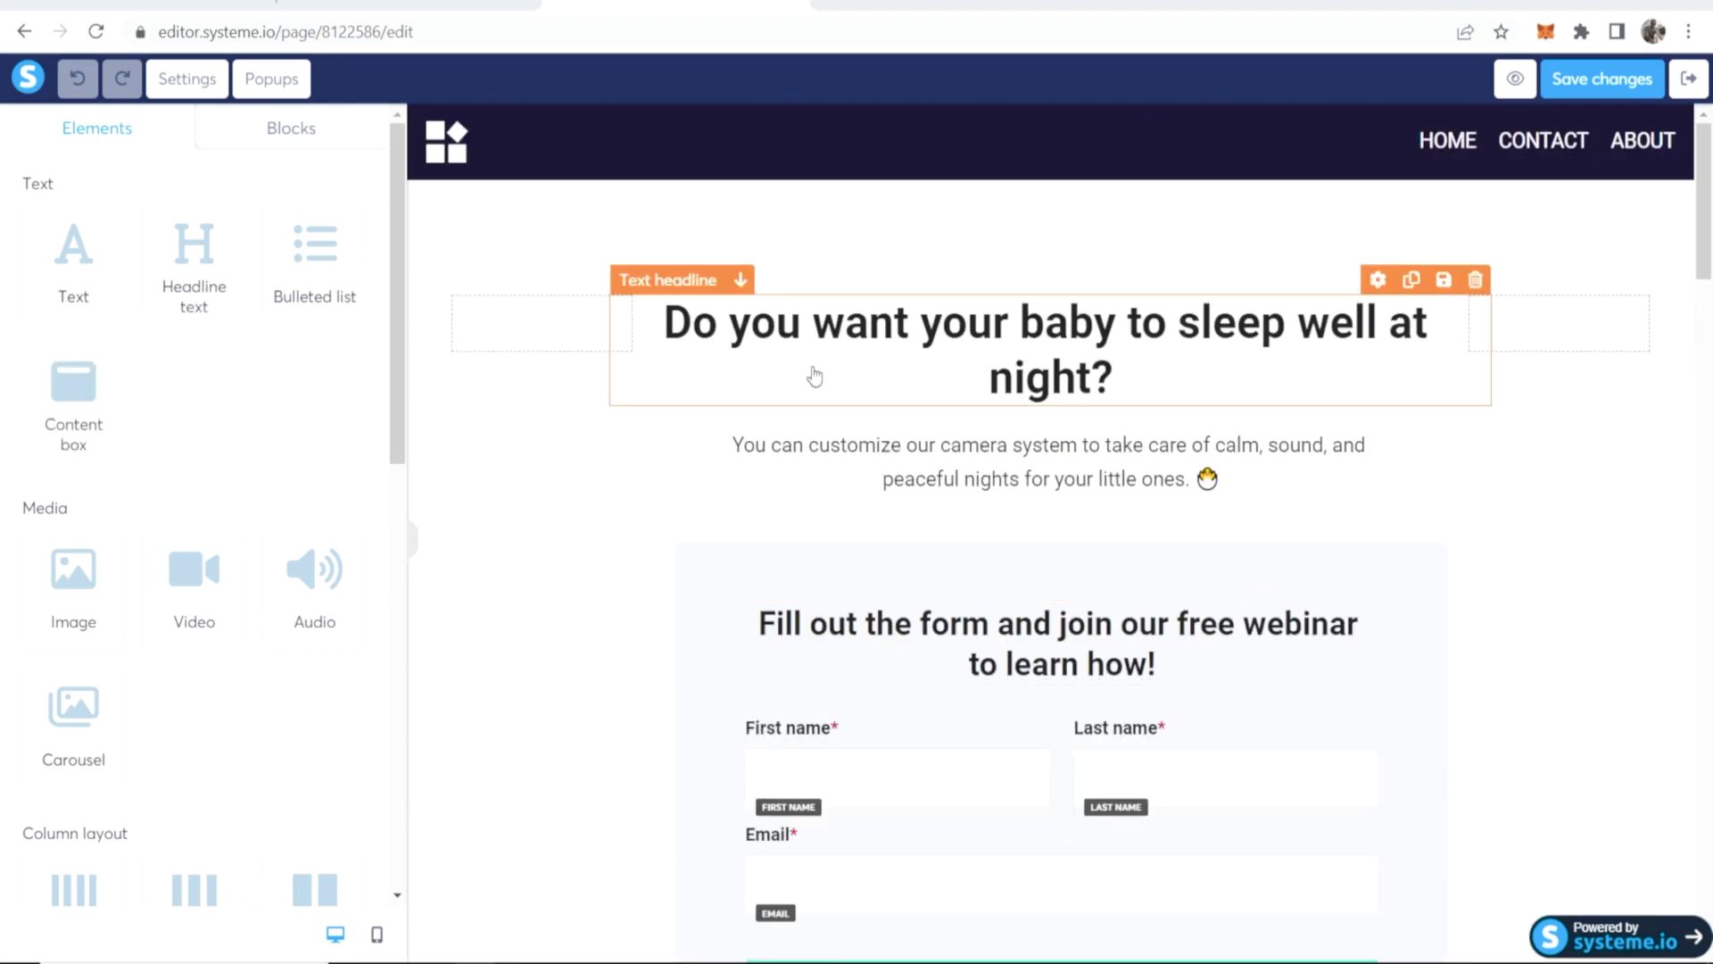
{"action": "scroll", "coordinate": [888, 386], "scroll_direction": "down", "scroll_amount": 4}
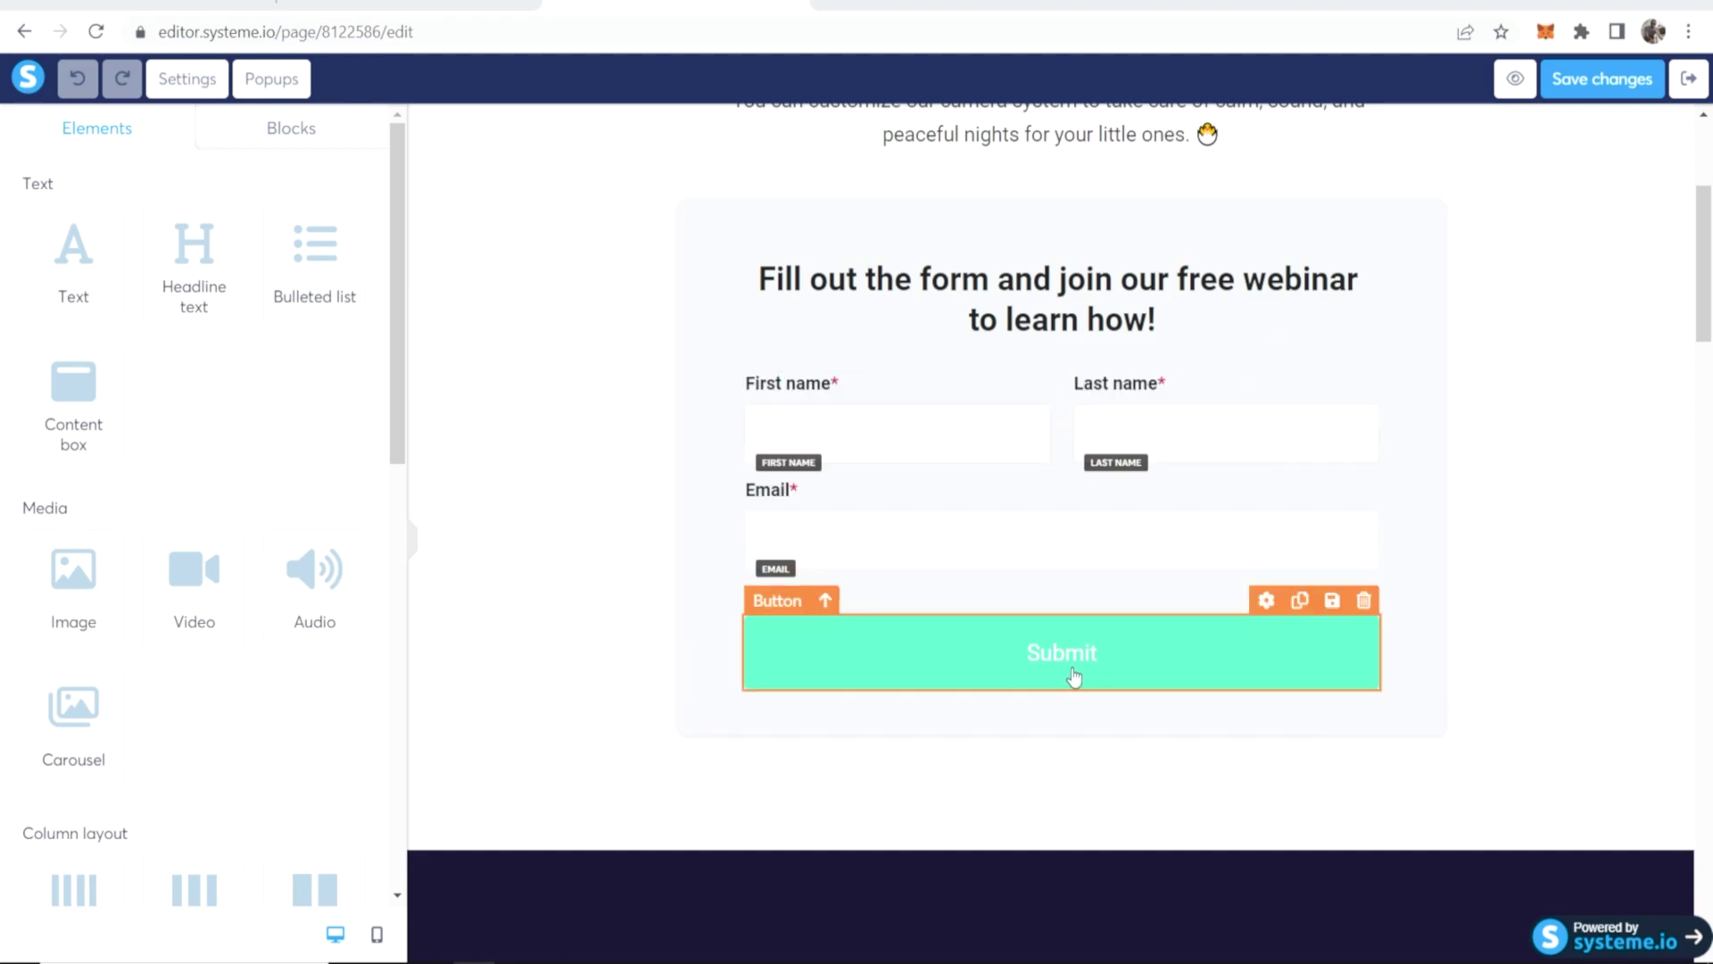
{"action": "scroll", "coordinate": [1526, 561], "scroll_direction": "up", "scroll_amount": 4}
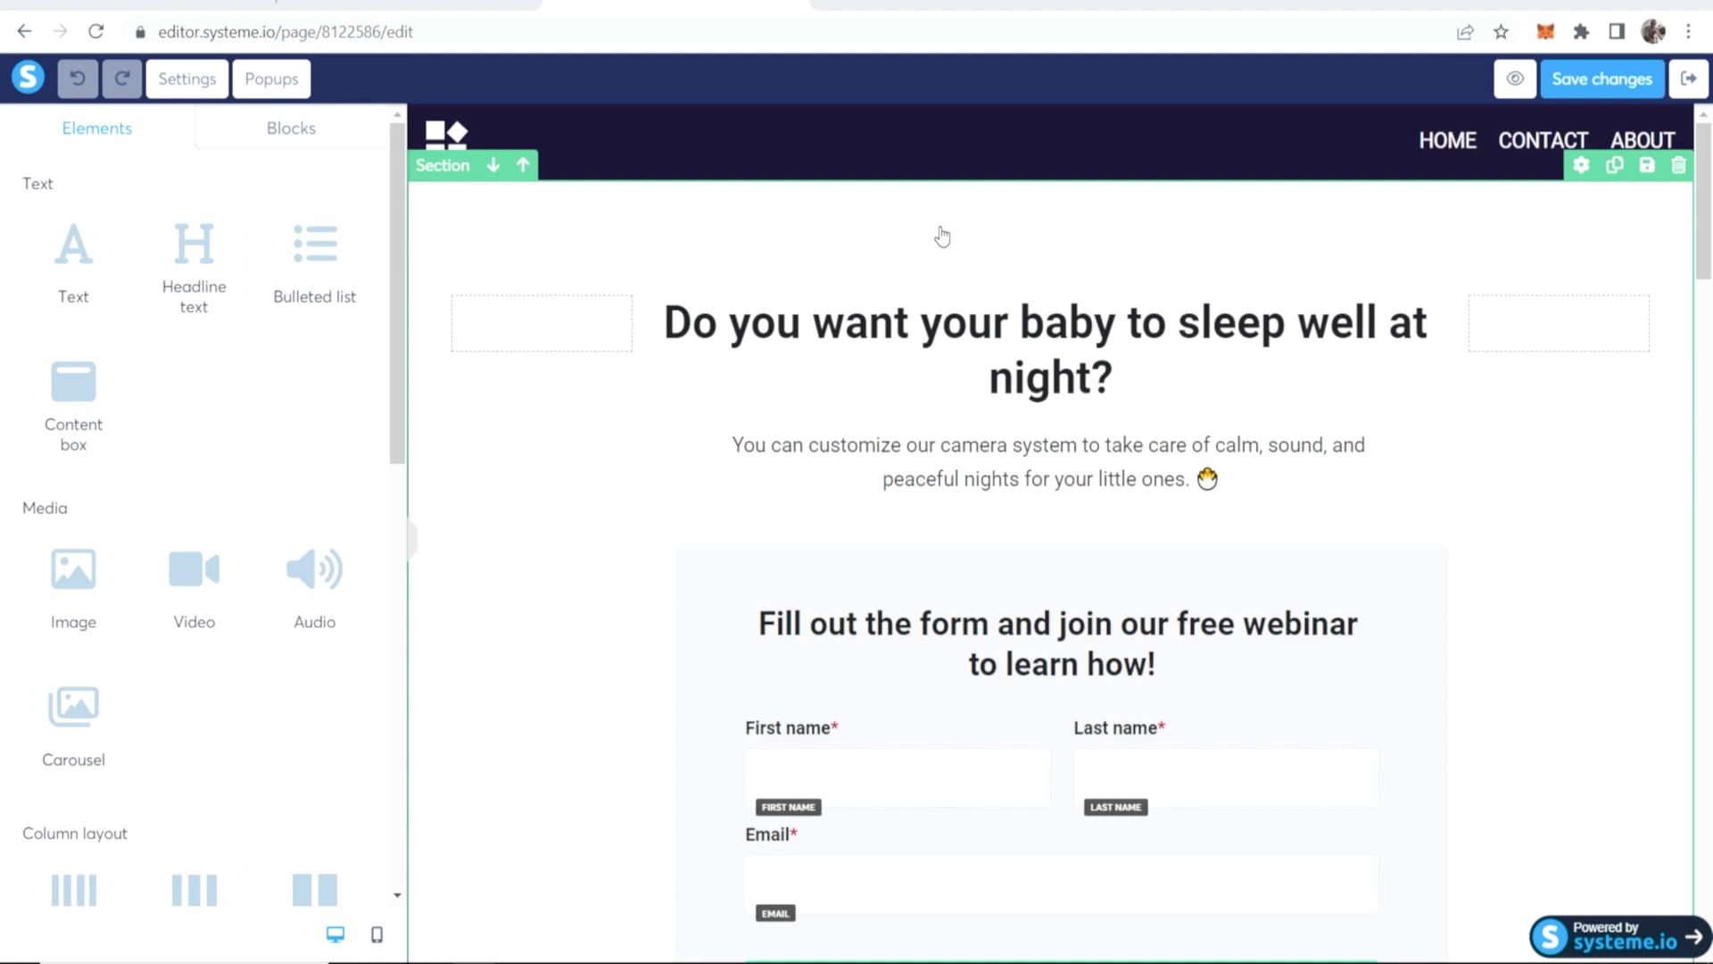
{"action": "key", "text": "ctrl+Tab"}
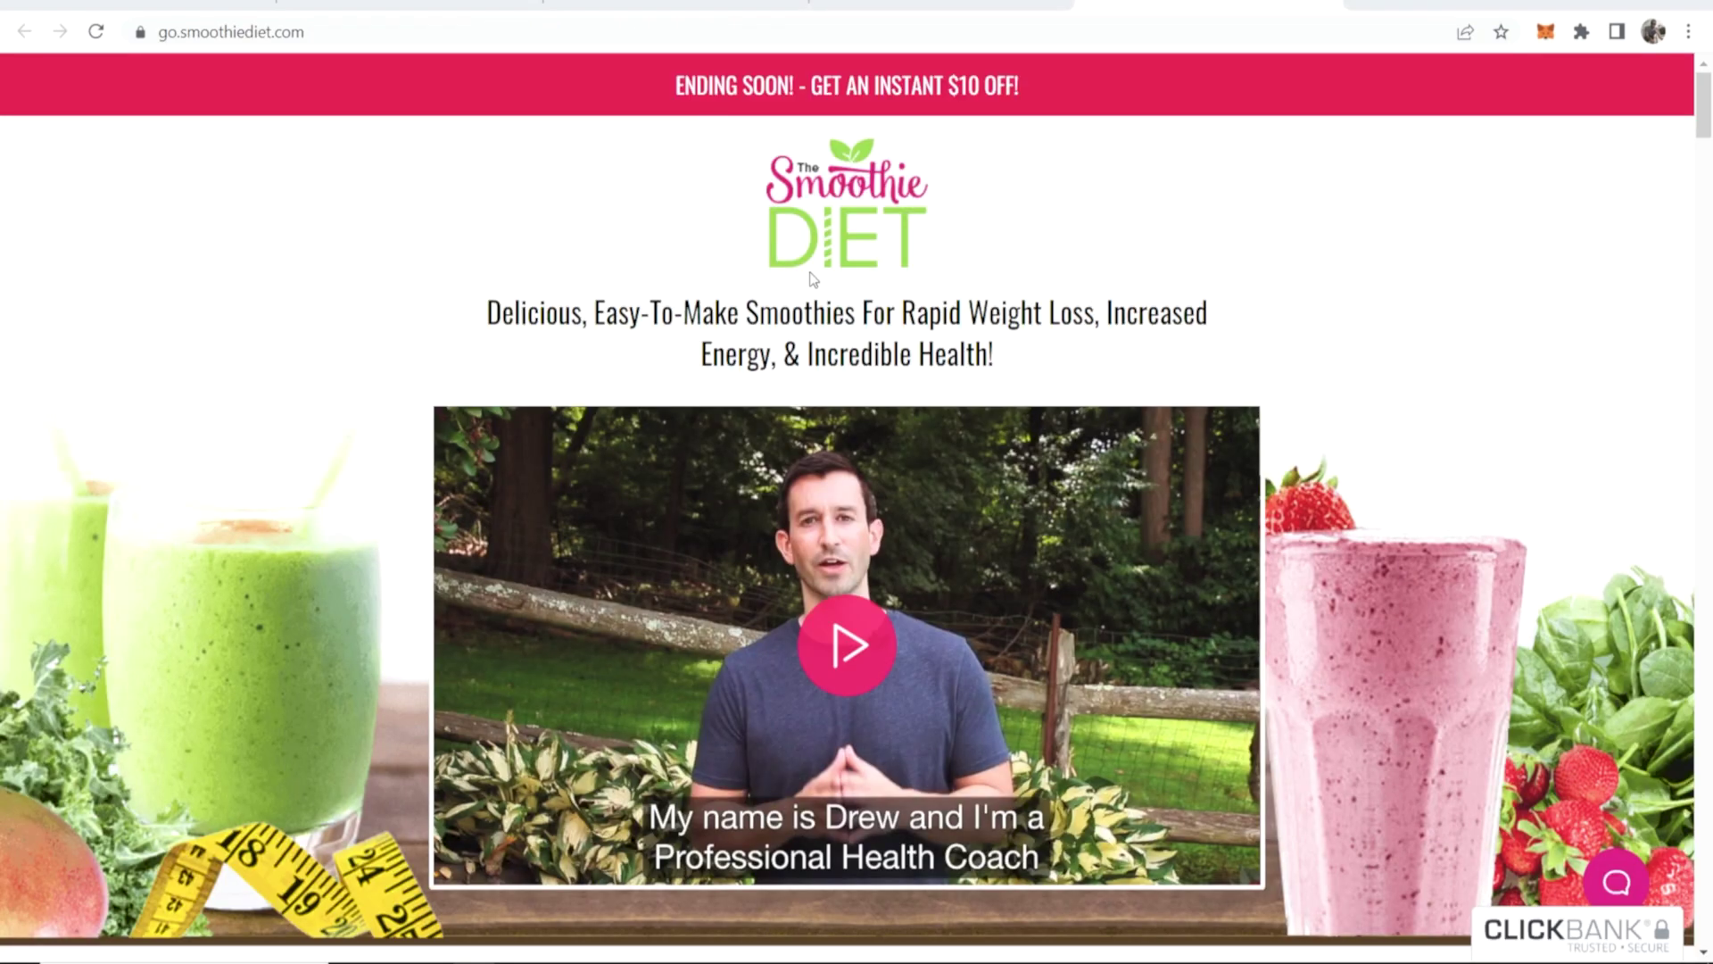
Create and select an encrypted ClickBank HopLink for The Smoothie Diet offer.
{"action": "scroll", "coordinate": [822, 279], "scroll_direction": "down", "scroll_amount": 8}
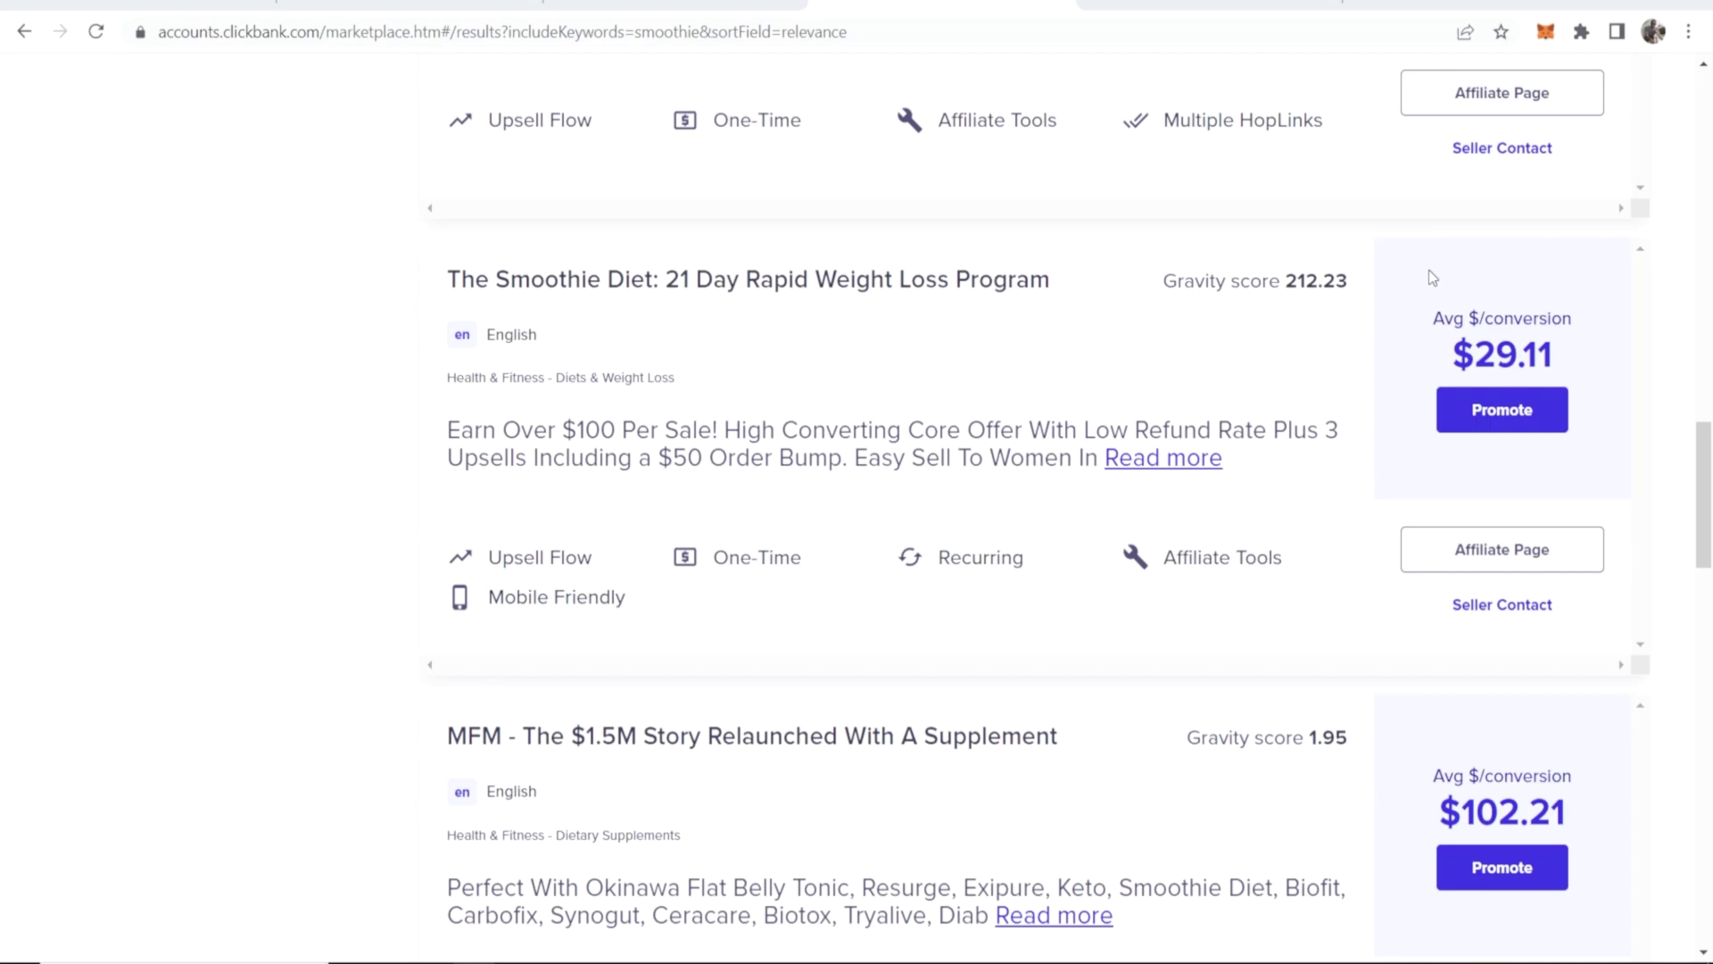
{"action": "left_click", "coordinate": [1521, 410]}
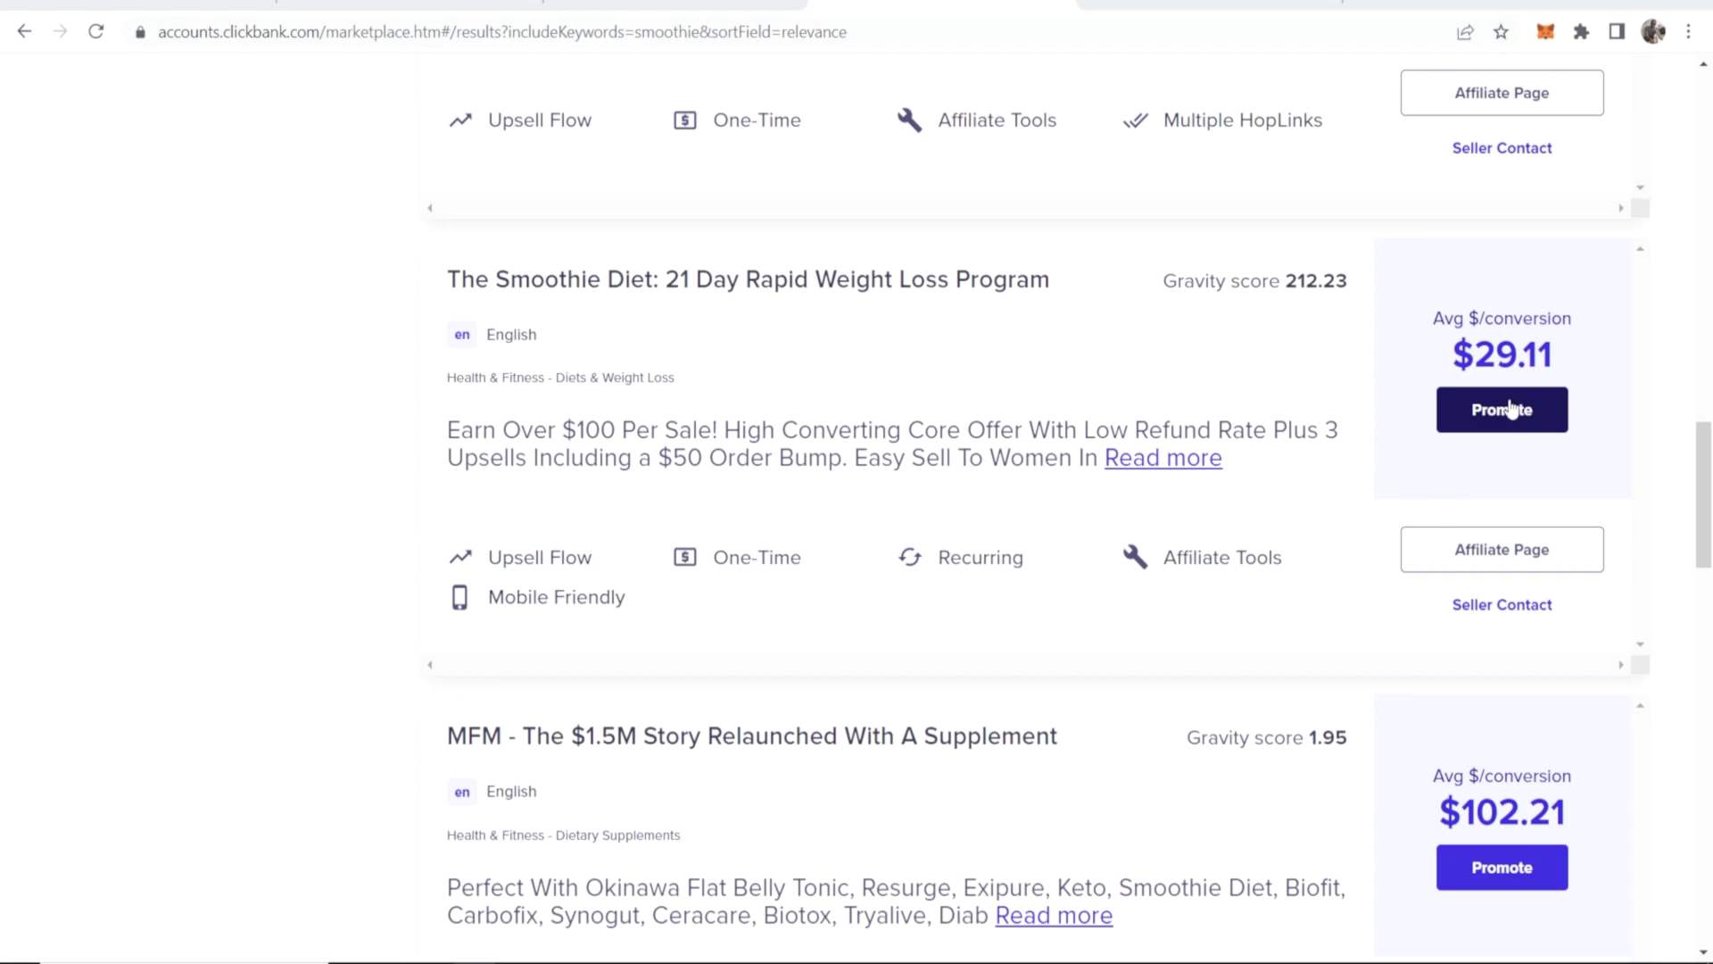
{"action": "left_click", "coordinate": [1524, 426]}
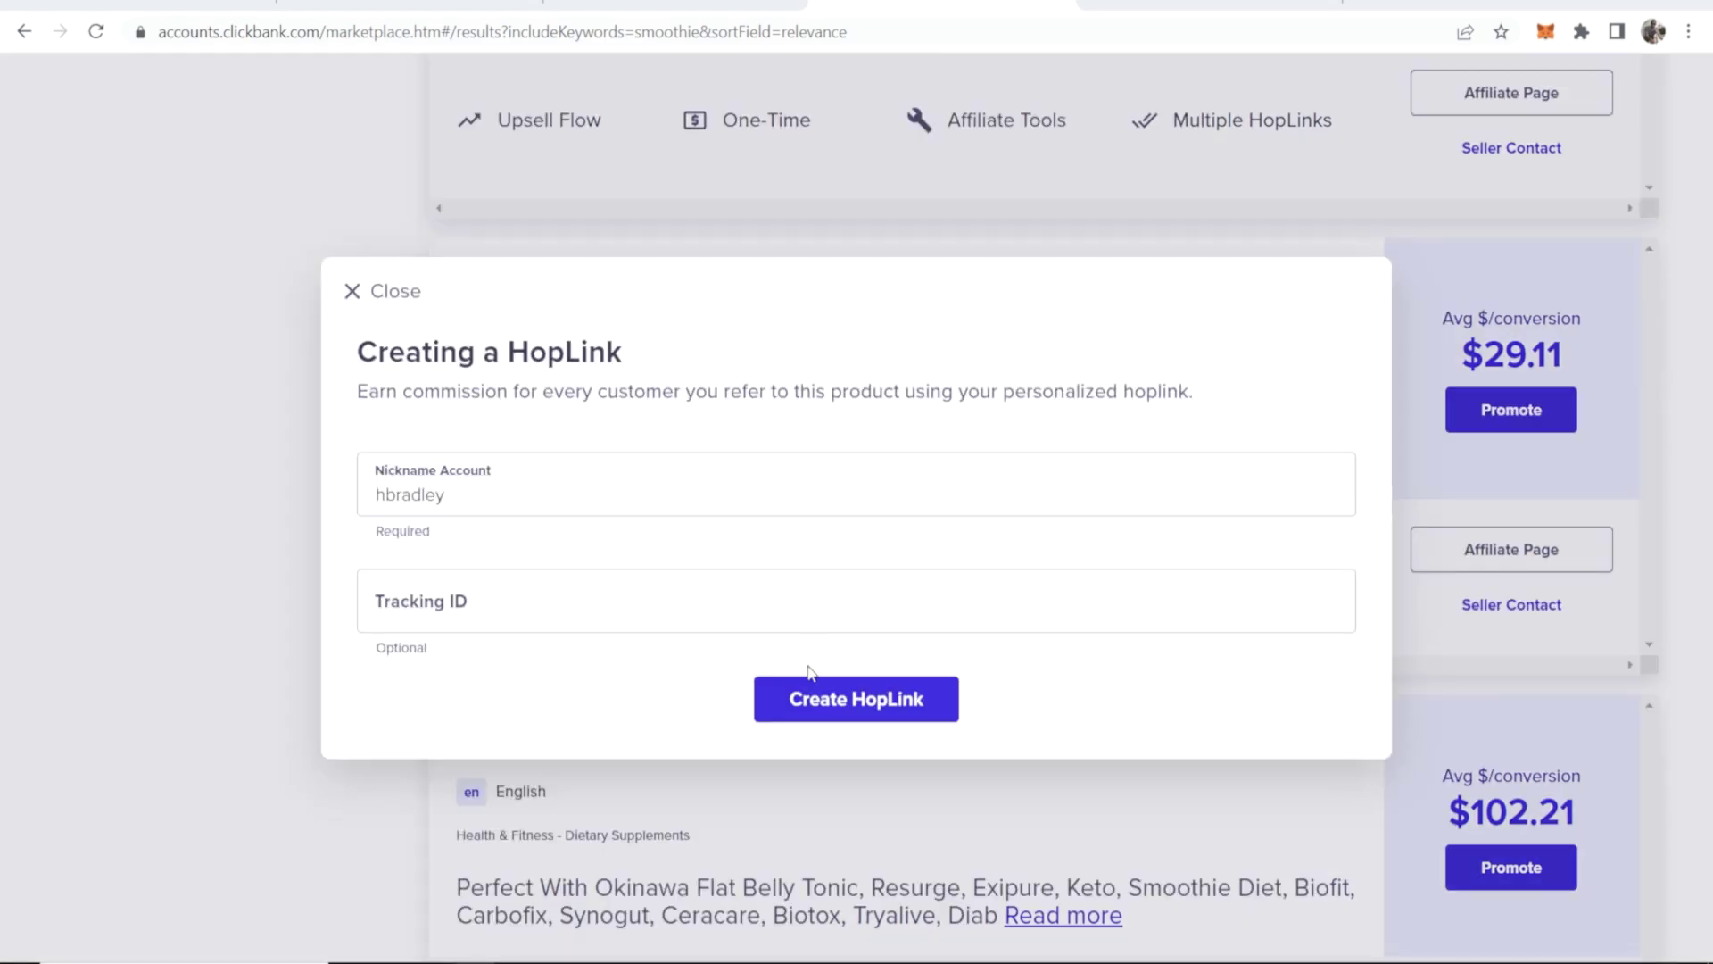
{"action": "left_click", "coordinate": [892, 702]}
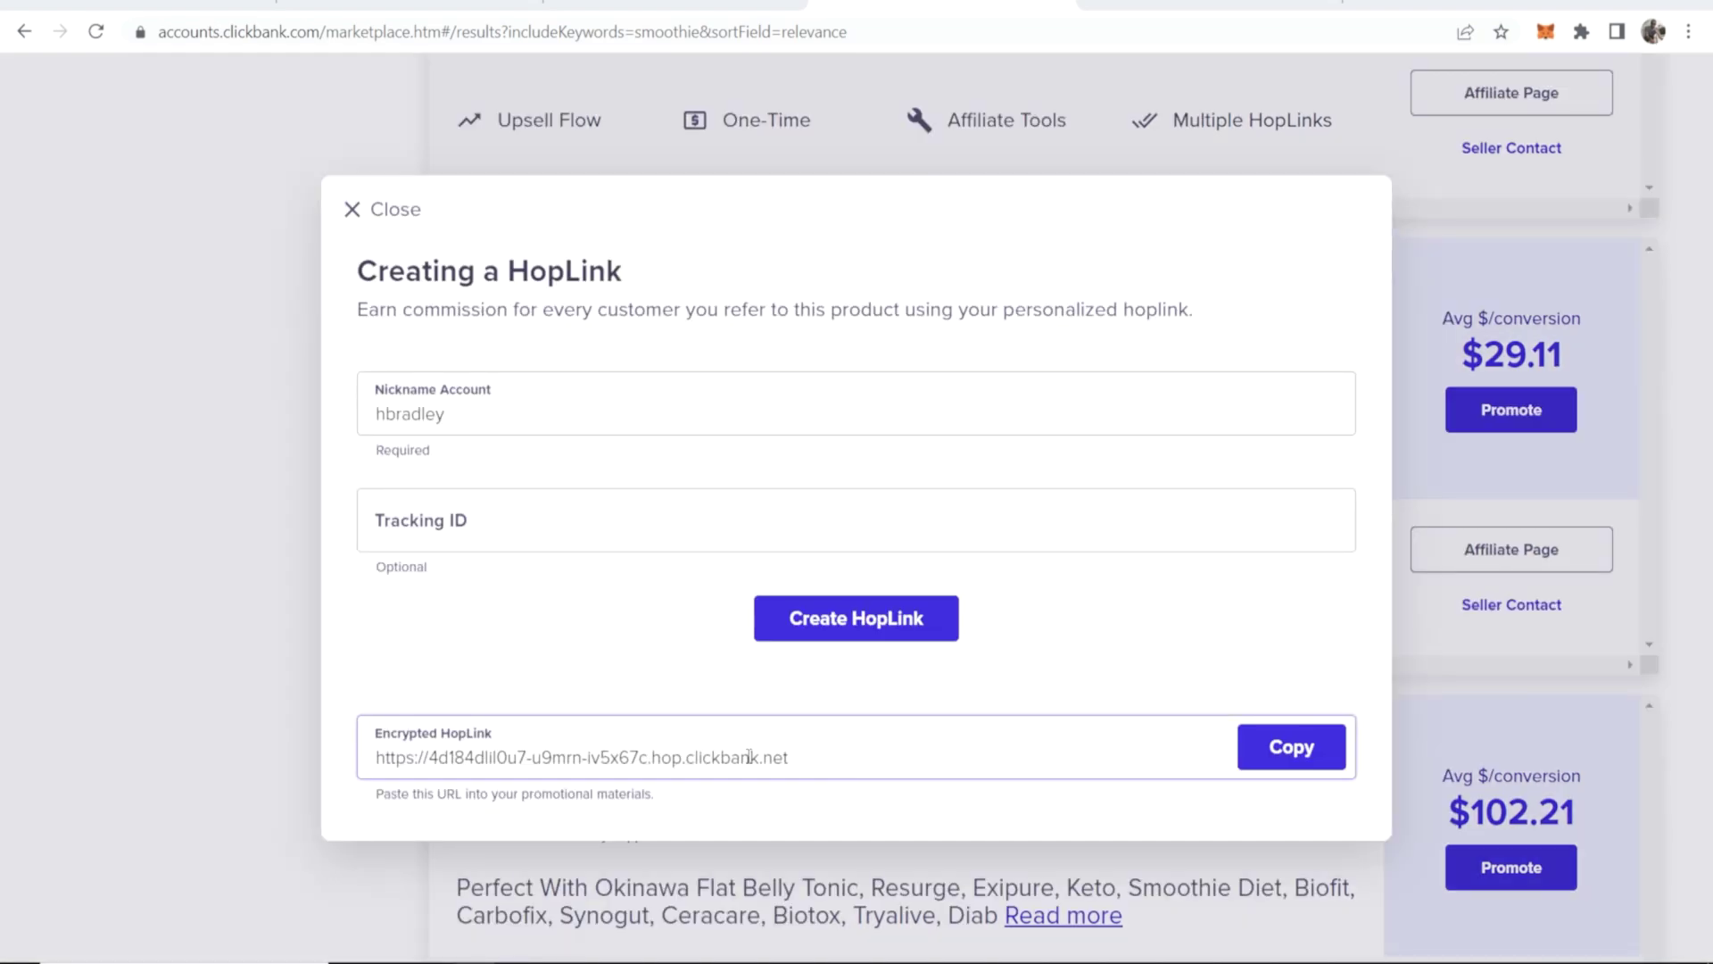
{"action": "triple_click", "coordinate": [748, 757]}
{"action": "left_click", "coordinate": [531, 648]}
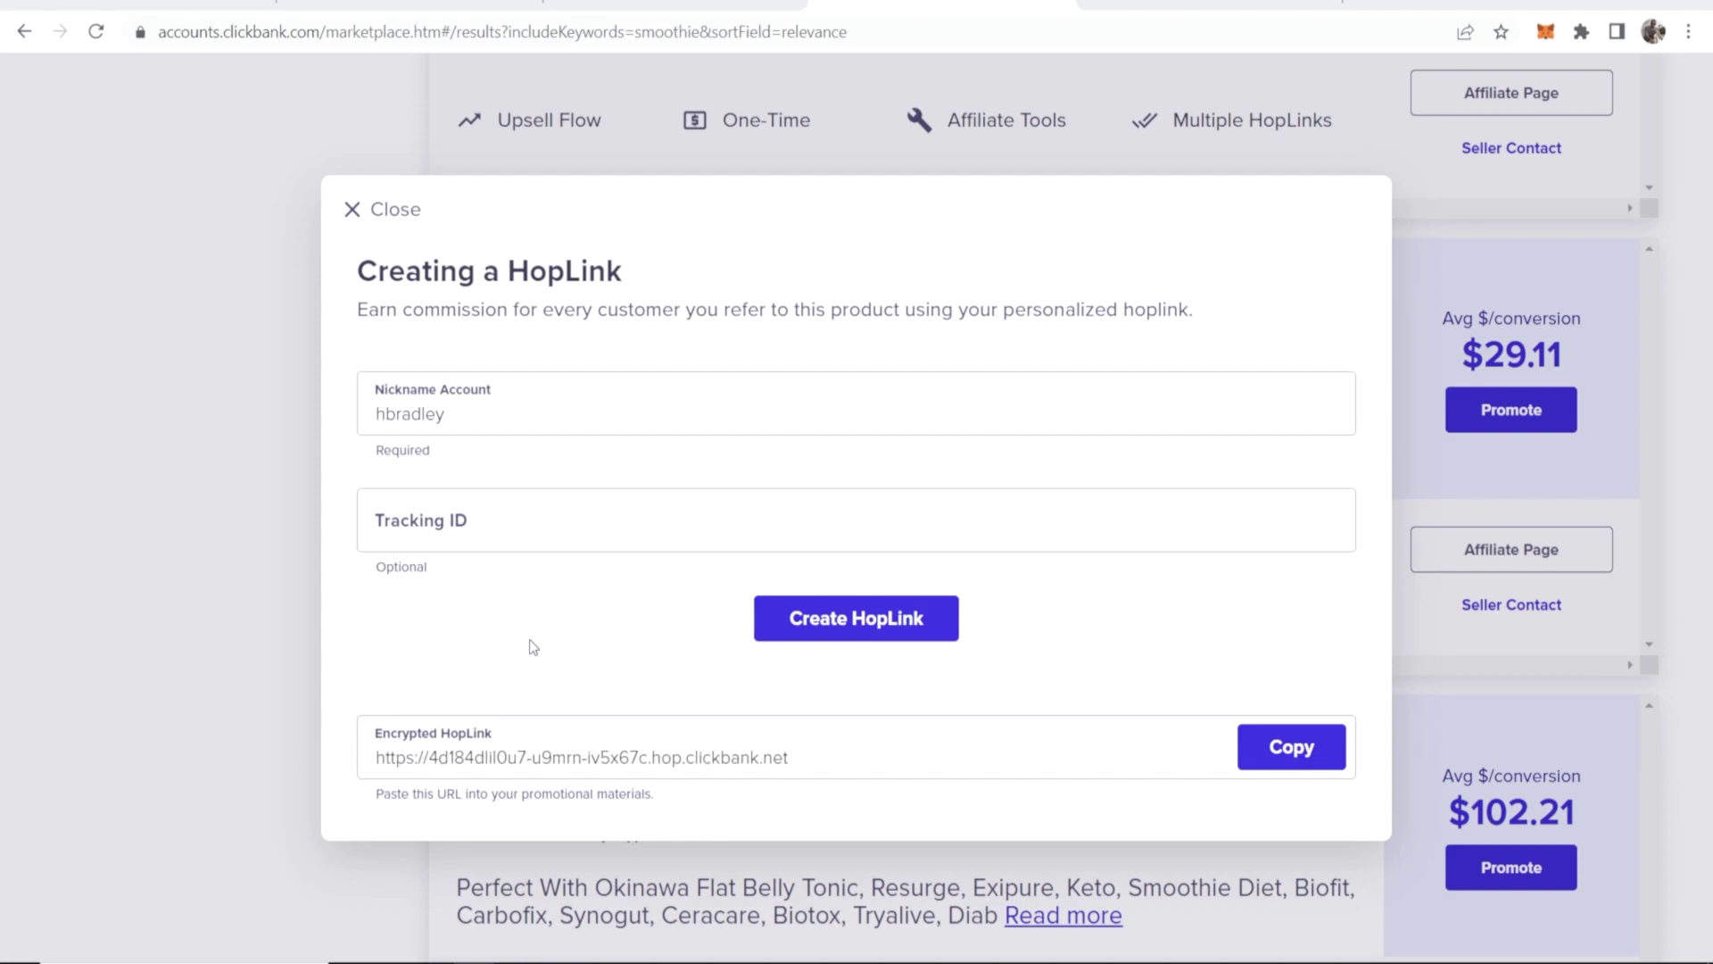
Check the squeeze page headline, then scroll the Smoothie Diet sales page for reference.
{"action": "key", "text": "ctrl+shift+Tab"}
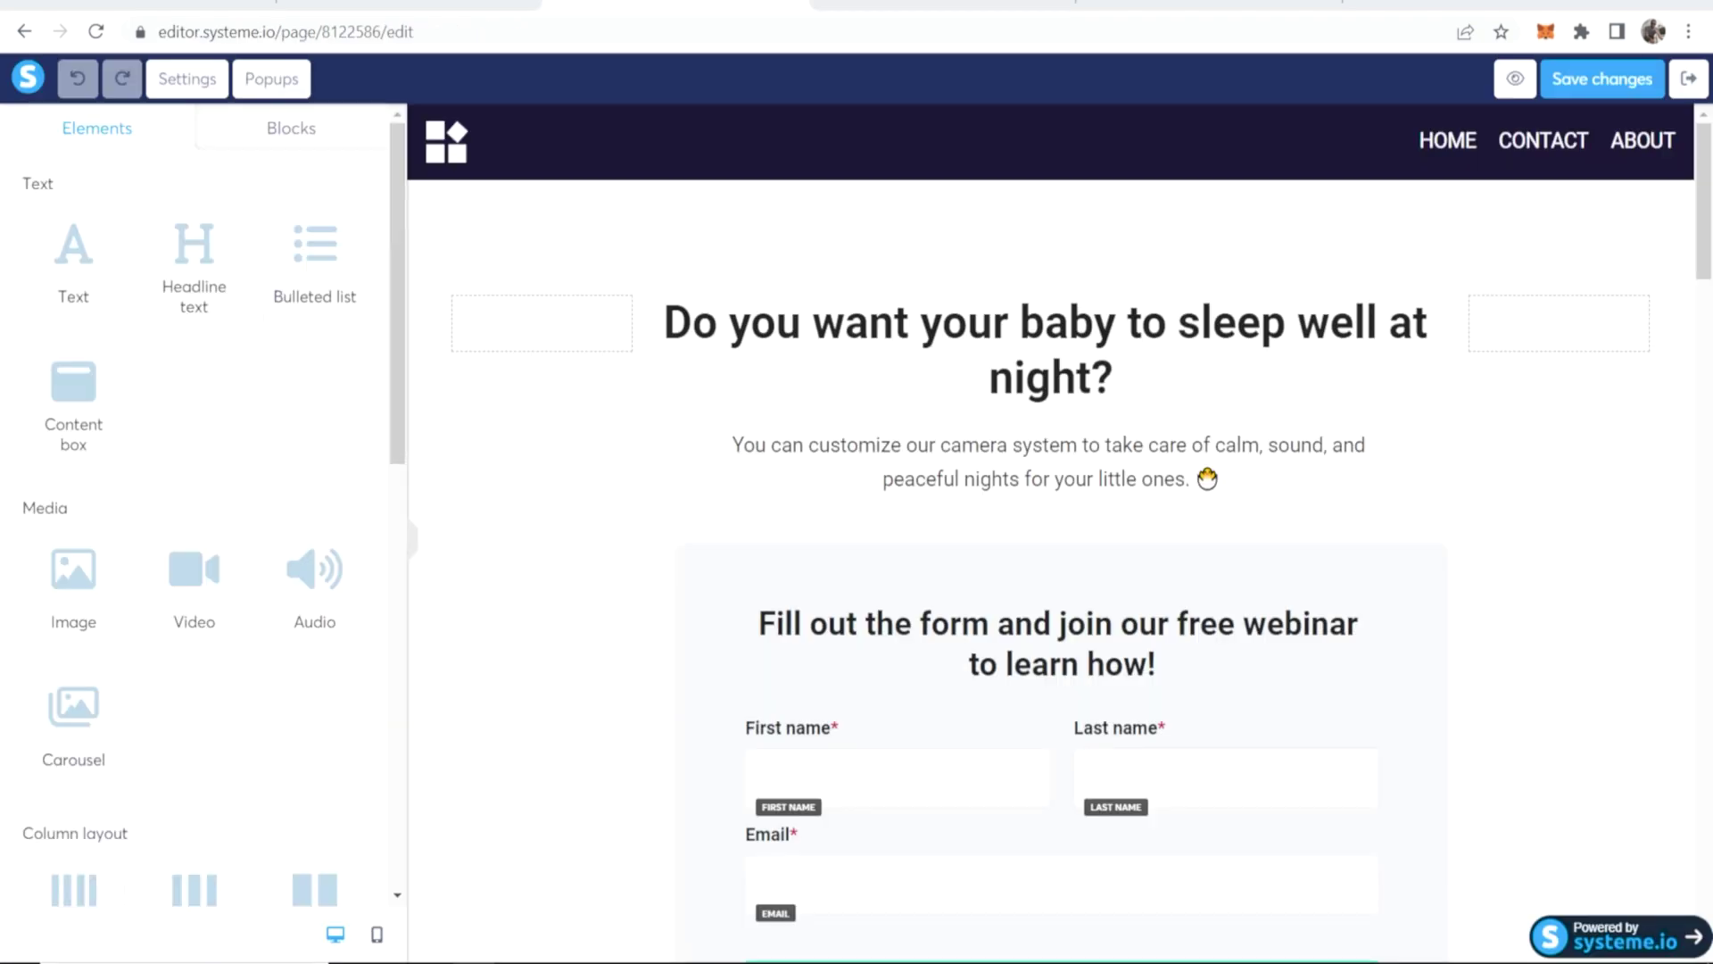
{"action": "left_click", "coordinate": [1131, 368]}
{"action": "left_click", "coordinate": [1175, 6]}
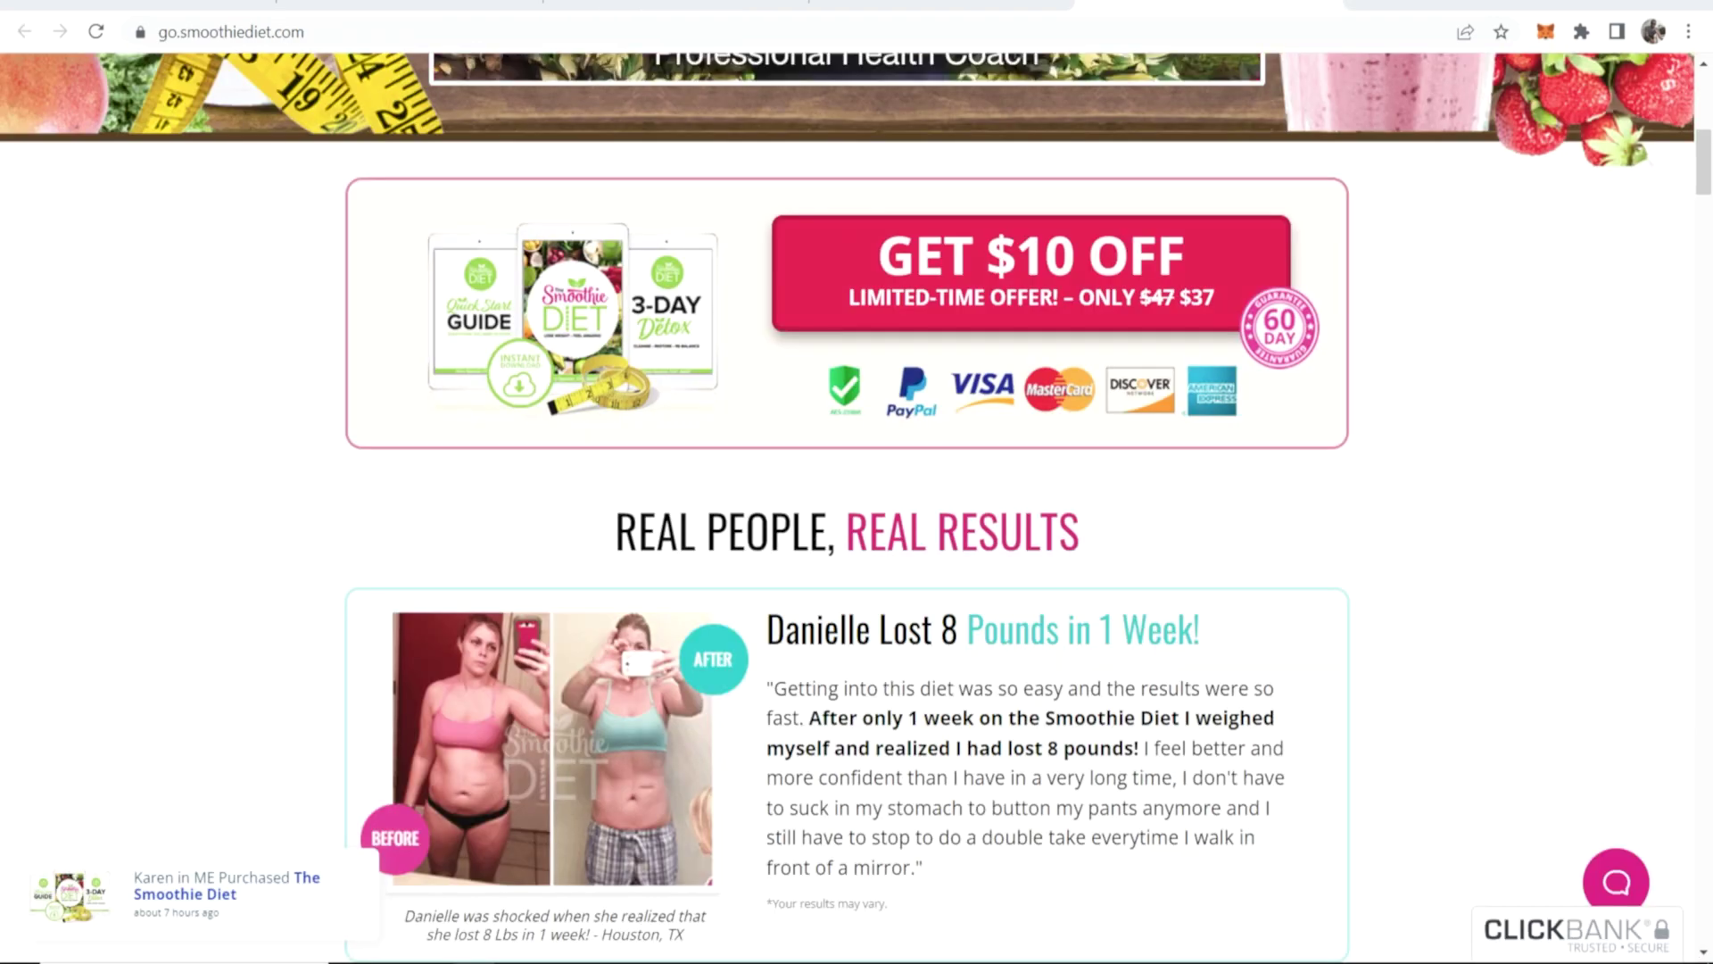
{"action": "scroll", "coordinate": [857, 374], "scroll_direction": "up", "scroll_amount": 10}
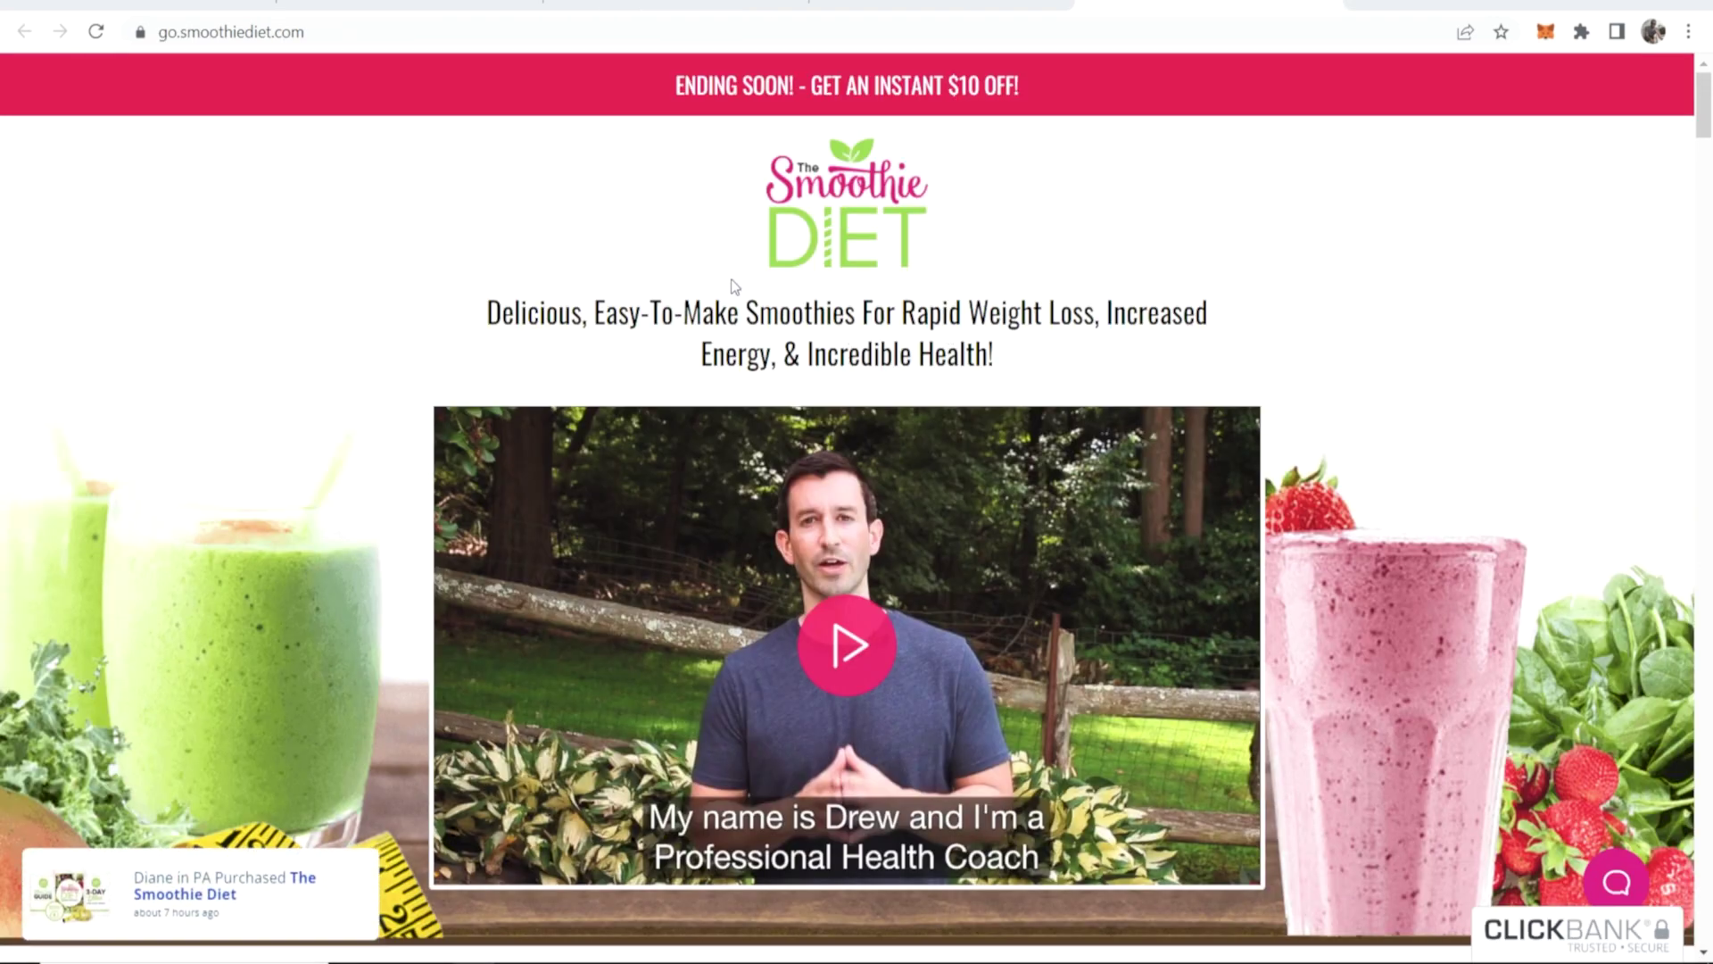
{"action": "scroll", "coordinate": [734, 286], "scroll_direction": "down", "scroll_amount": 10}
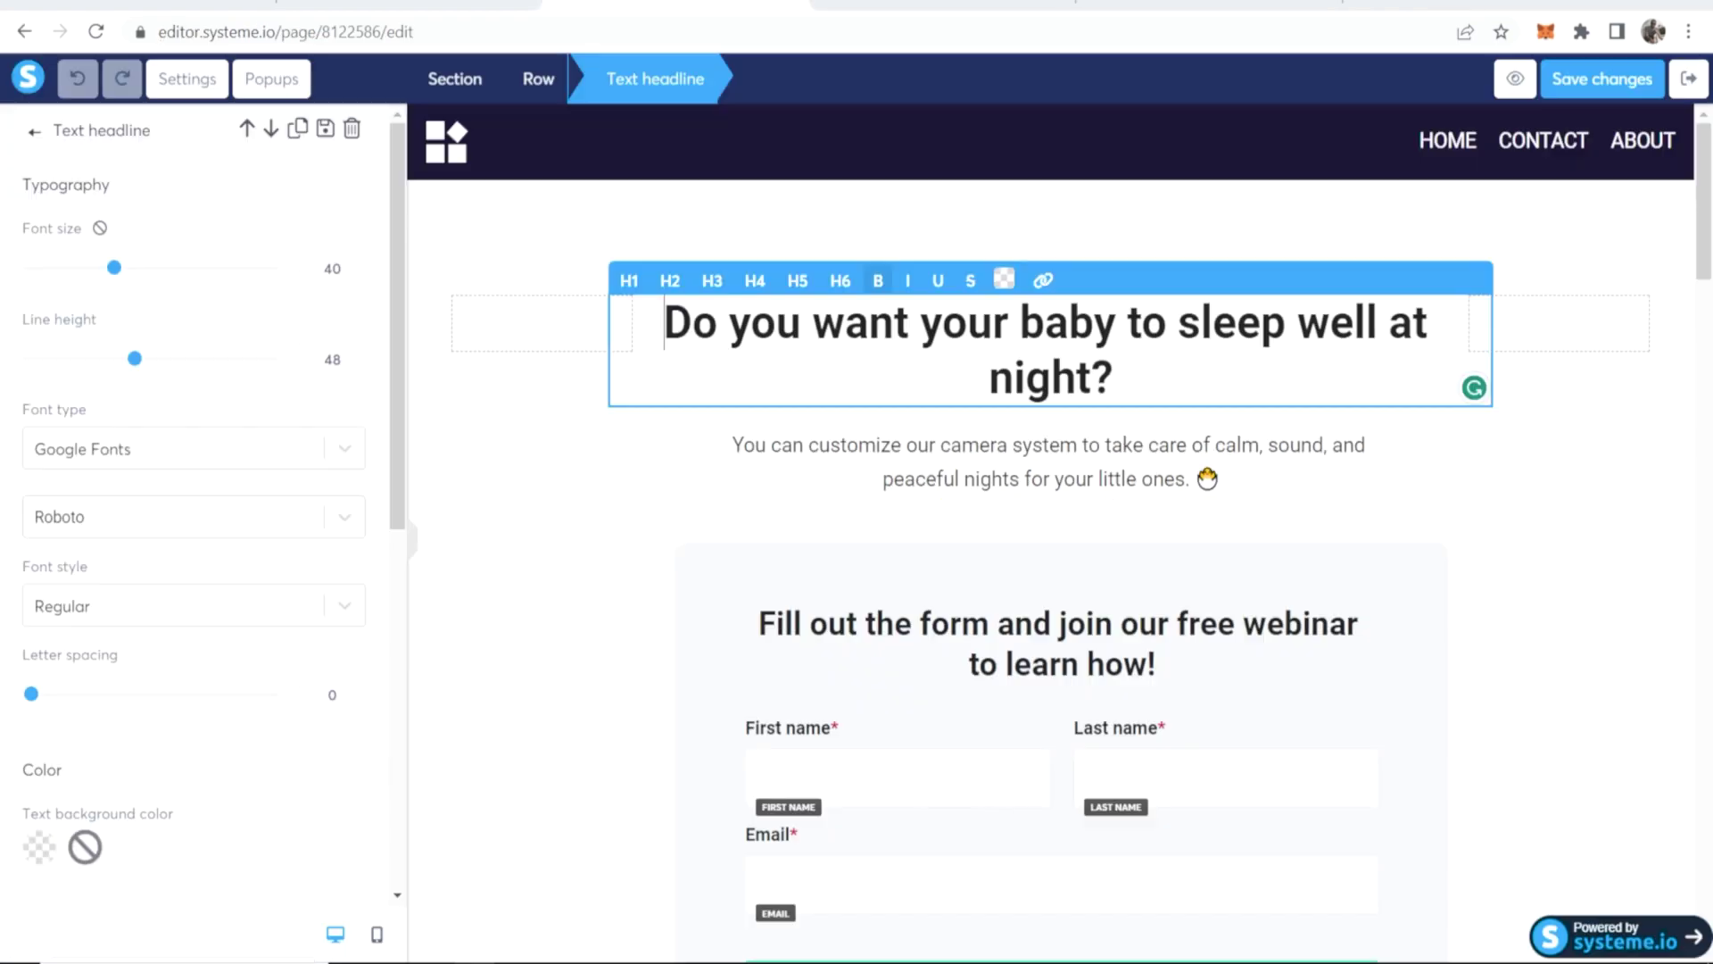
Replace the headline with 'Do you want to lose 8 pounds in 1 week?' and try a larger size.
{"action": "left_click", "coordinate": [753, 485]}
{"action": "double_click", "coordinate": [1028, 379]}
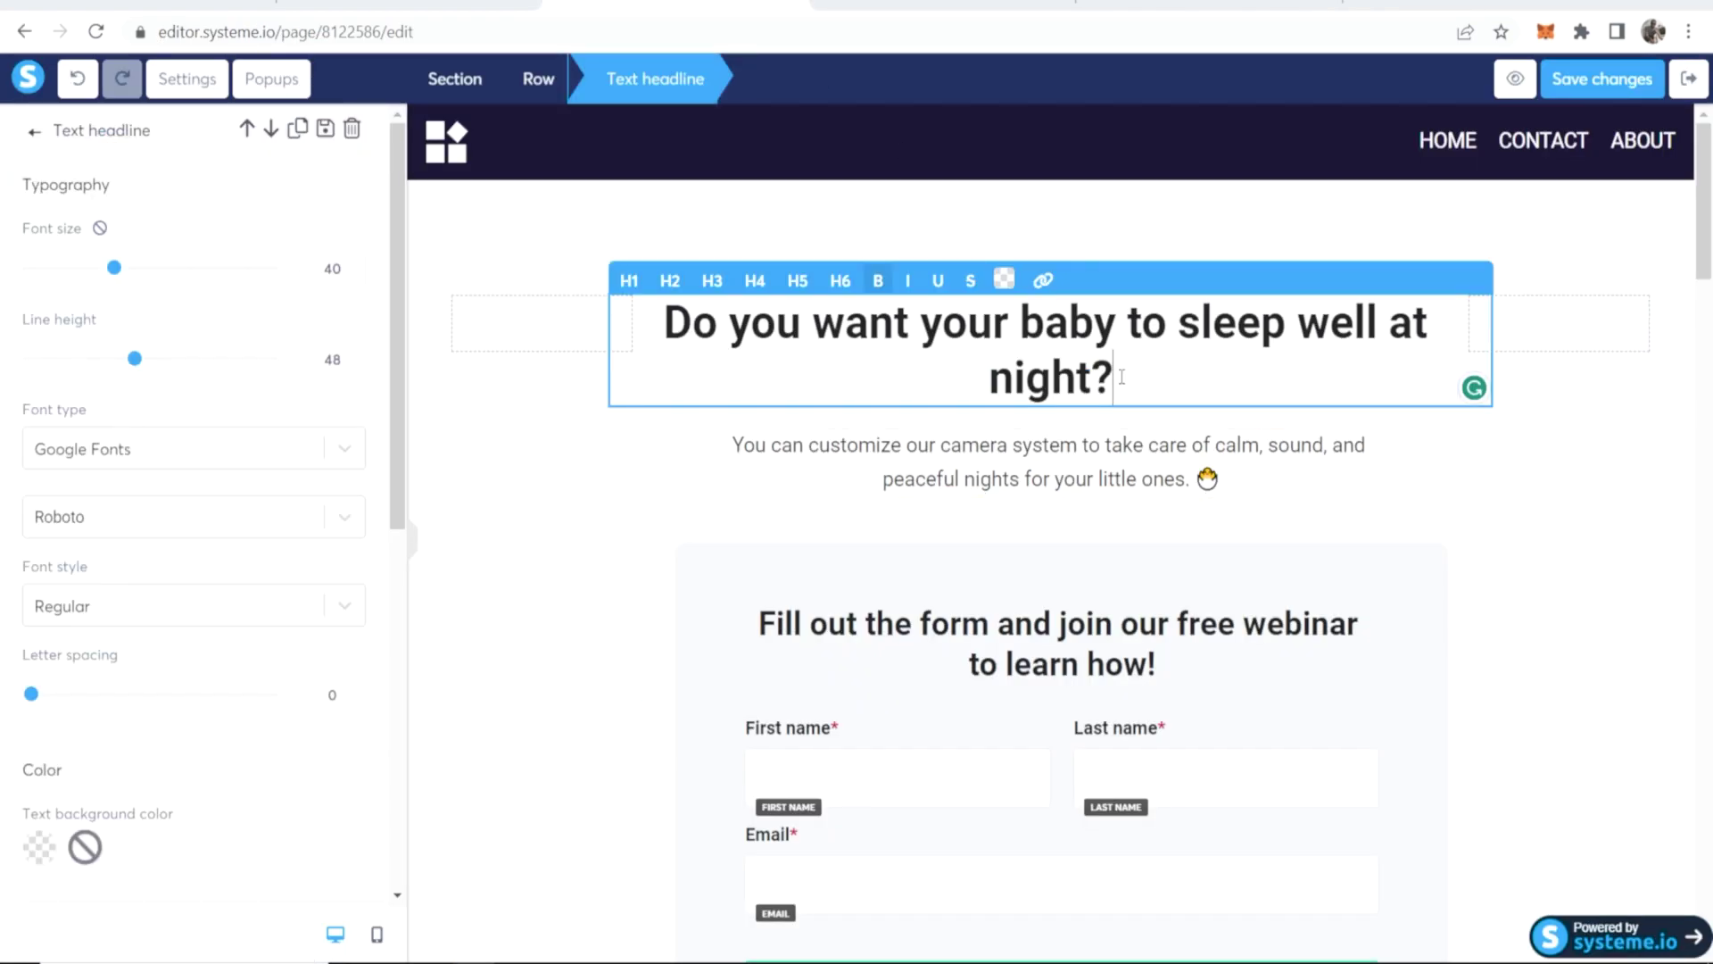
{"action": "left_click_drag", "start_coordinate": [1115, 379], "coordinate": [690, 326]}
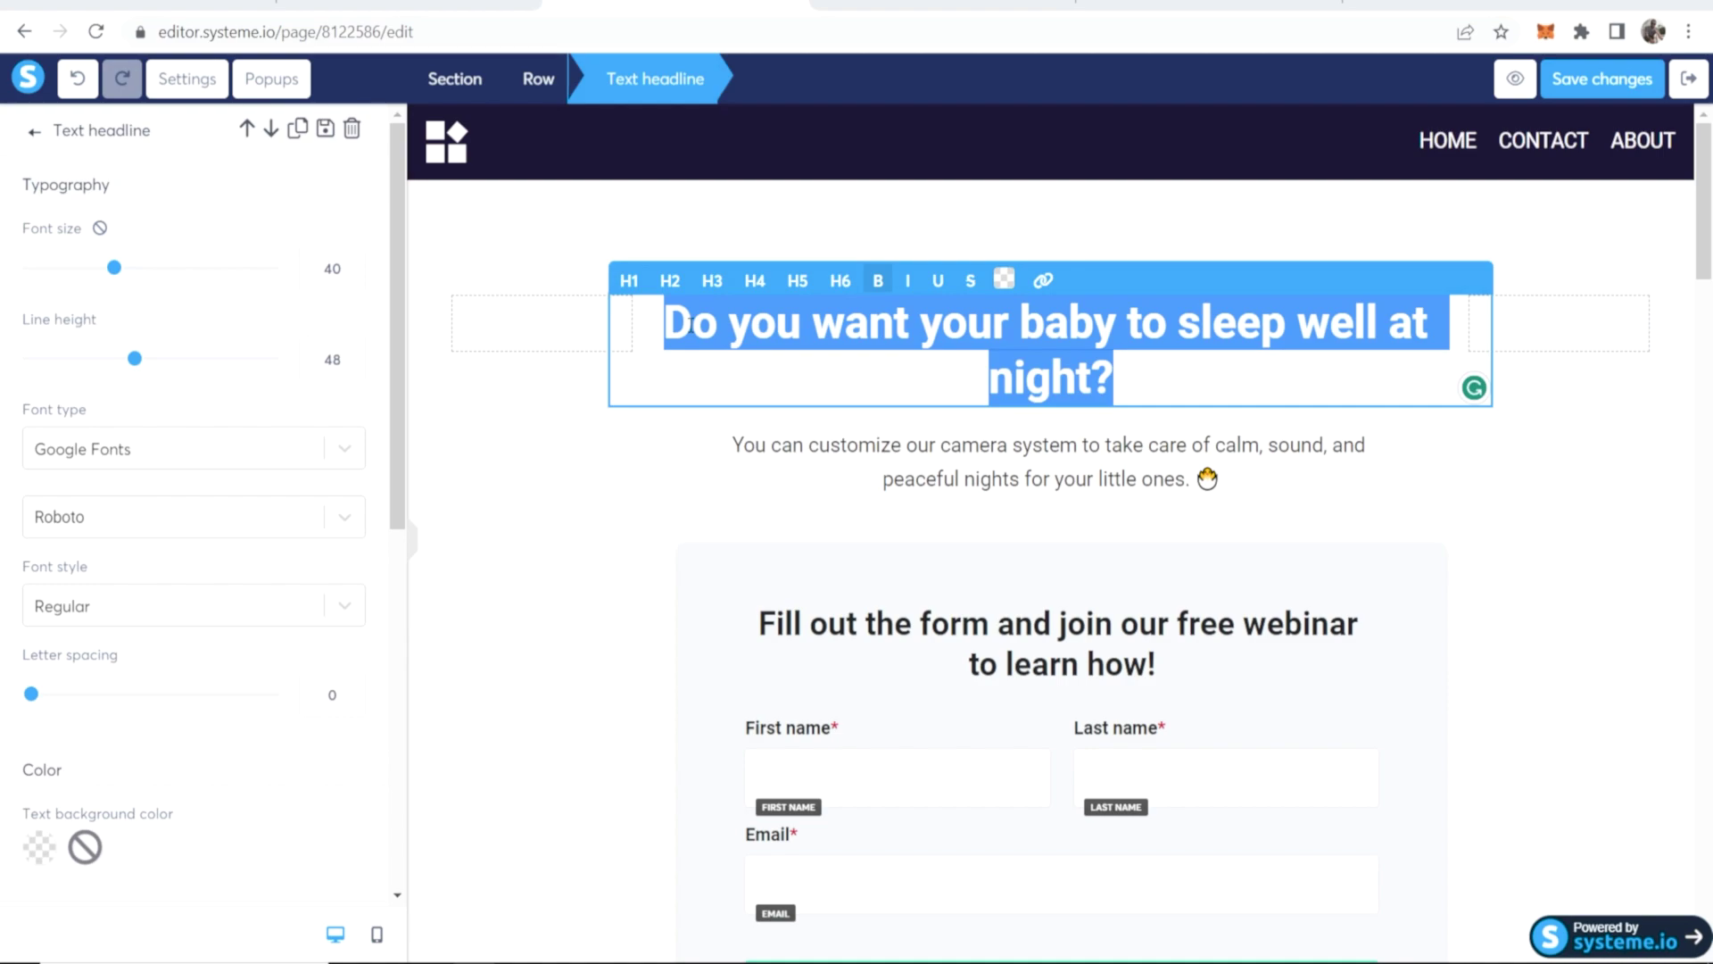
{"action": "type", "text": "Do you want to "}
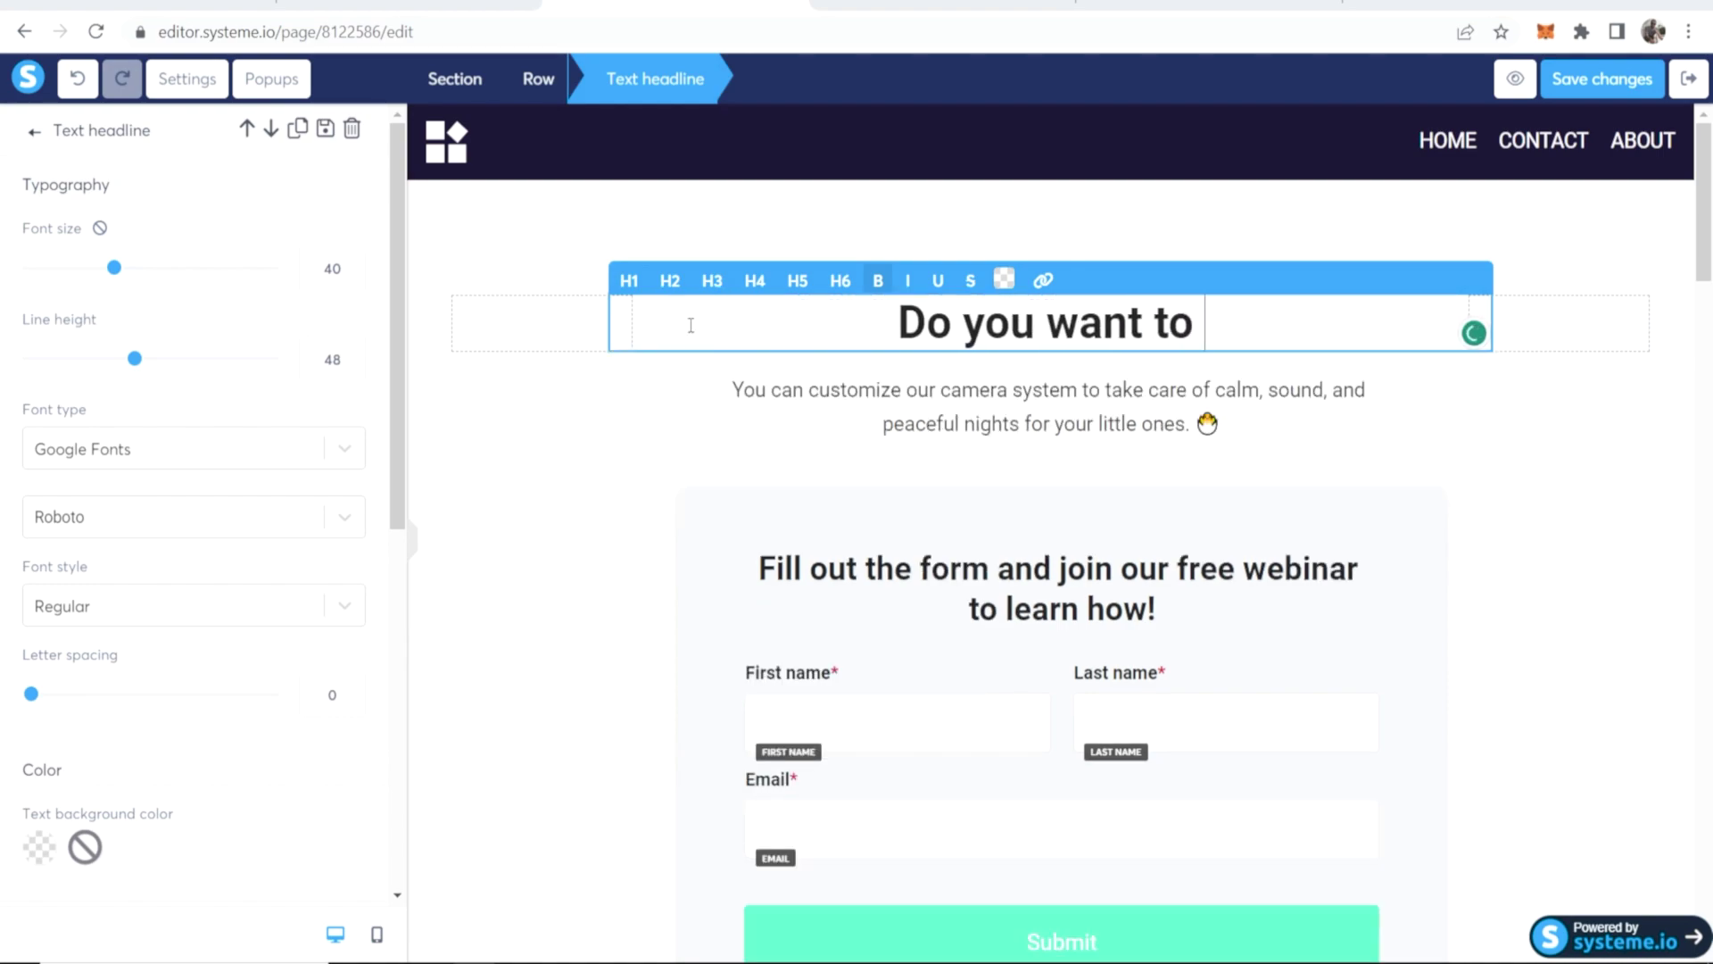
{"action": "type", "text": "lose 8 pou"}
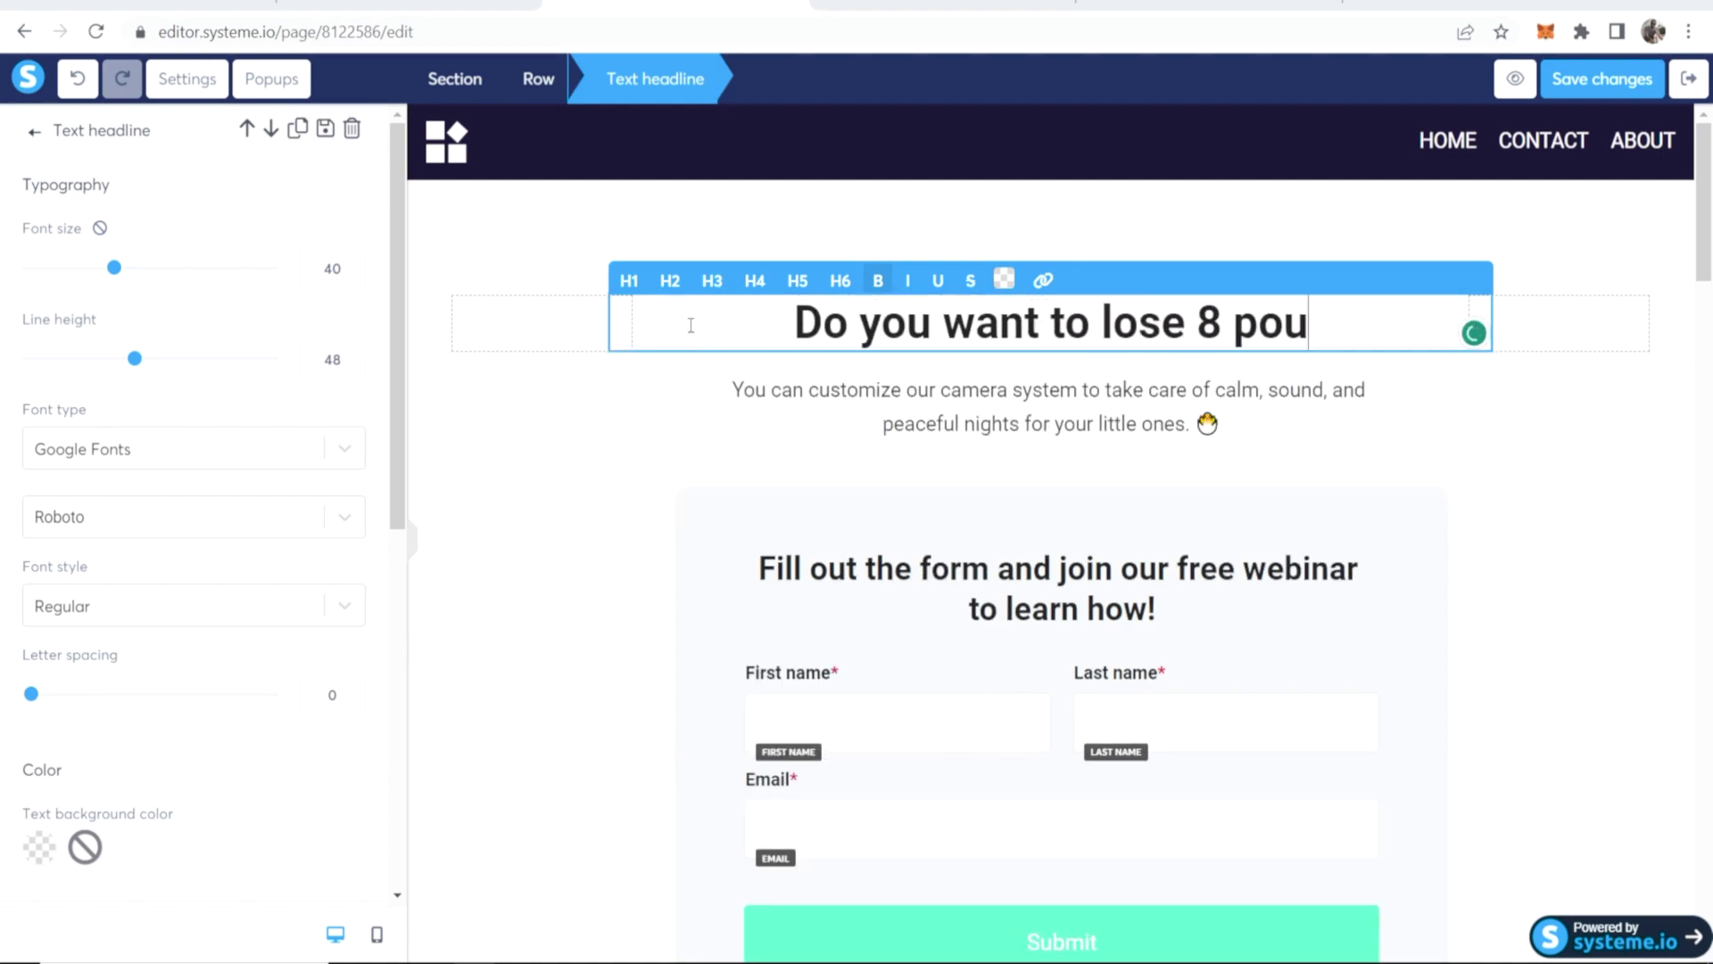
{"action": "type", "text": "nds in 1 week?"}
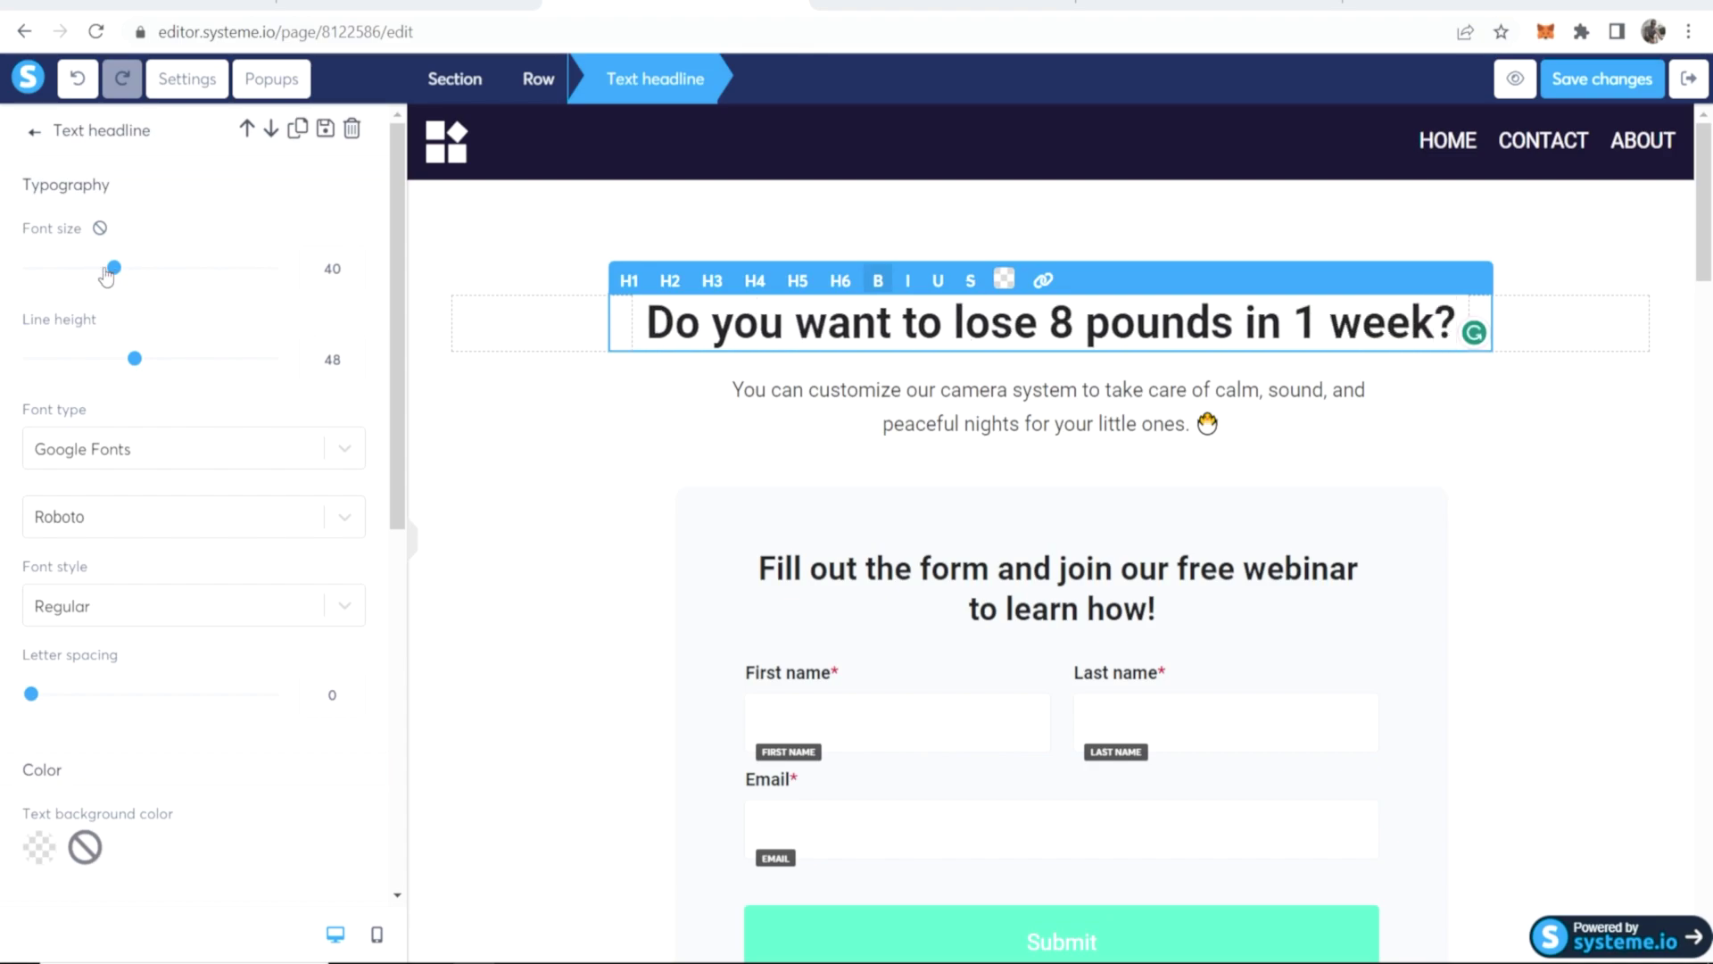
{"action": "left_click_drag", "start_coordinate": [107, 277], "coordinate": [130, 269]}
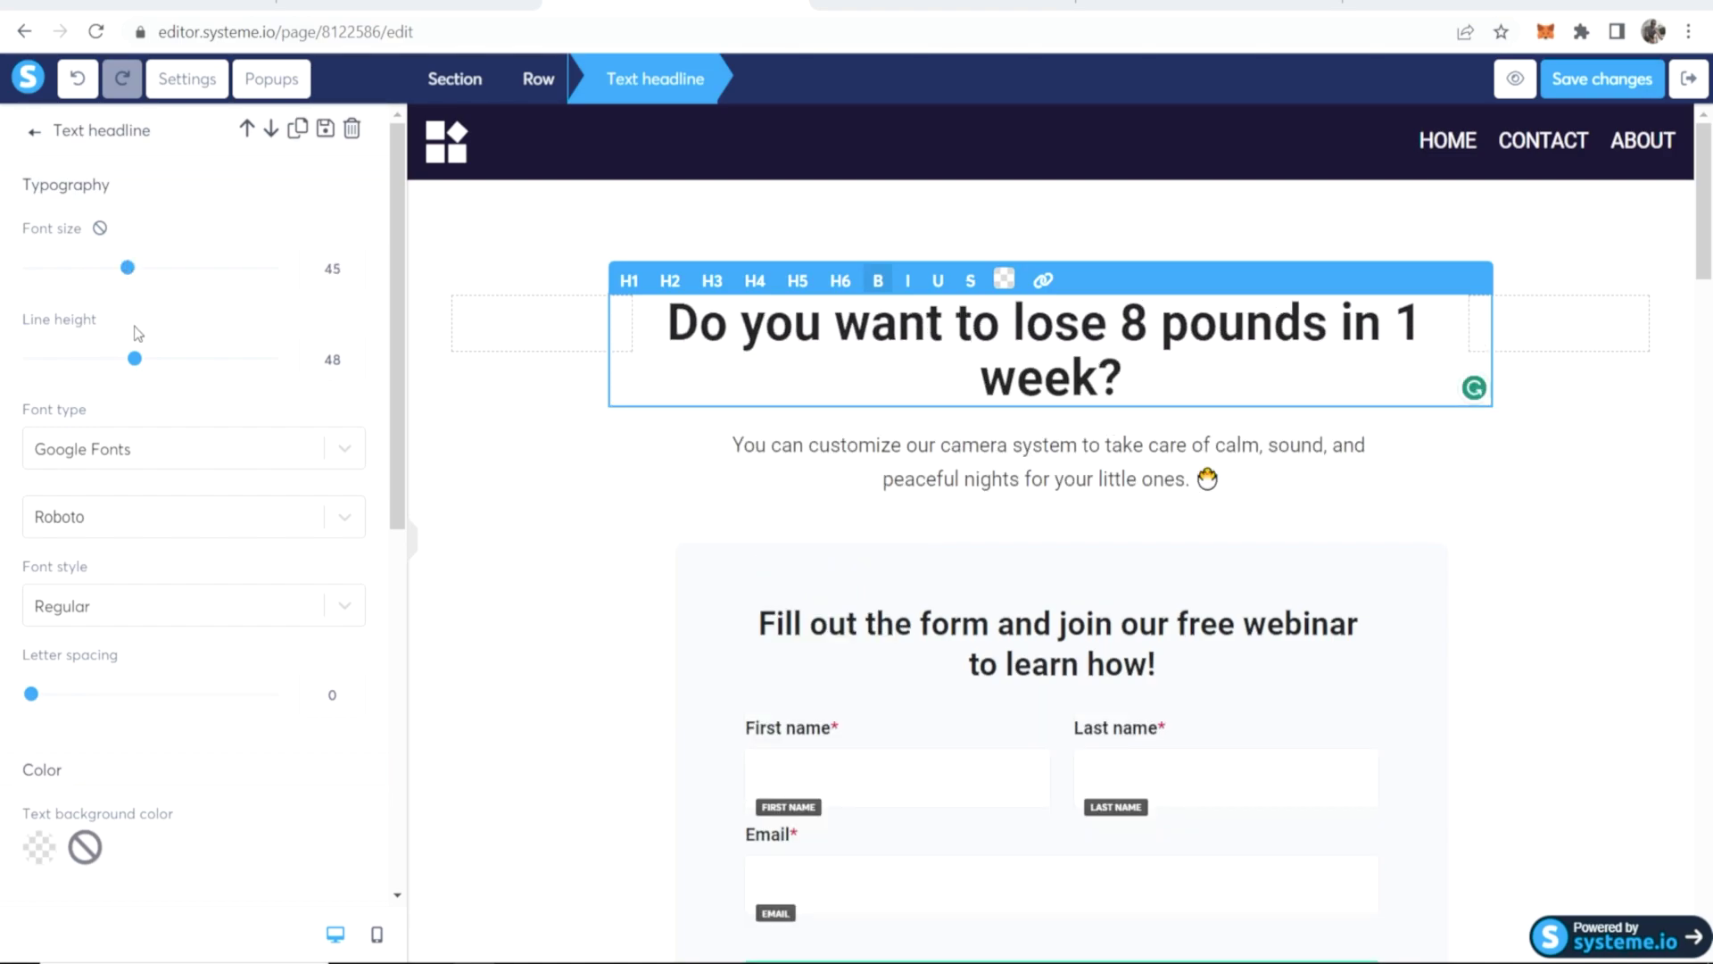
Tighten the headline line height to 43 and check the '8 pounds' wording.
{"action": "mouse_move", "coordinate": [136, 359]}
{"action": "left_mouse_down"}
{"action": "mouse_move", "coordinate": [153, 359]}
{"action": "mouse_move", "coordinate": [122, 358]}
{"action": "left_mouse_up"}
{"action": "scroll", "coordinate": [143, 459], "scroll_direction": "down", "scroll_amount": 1}
{"action": "scroll", "coordinate": [72, 518], "scroll_direction": "down", "scroll_amount": 1}
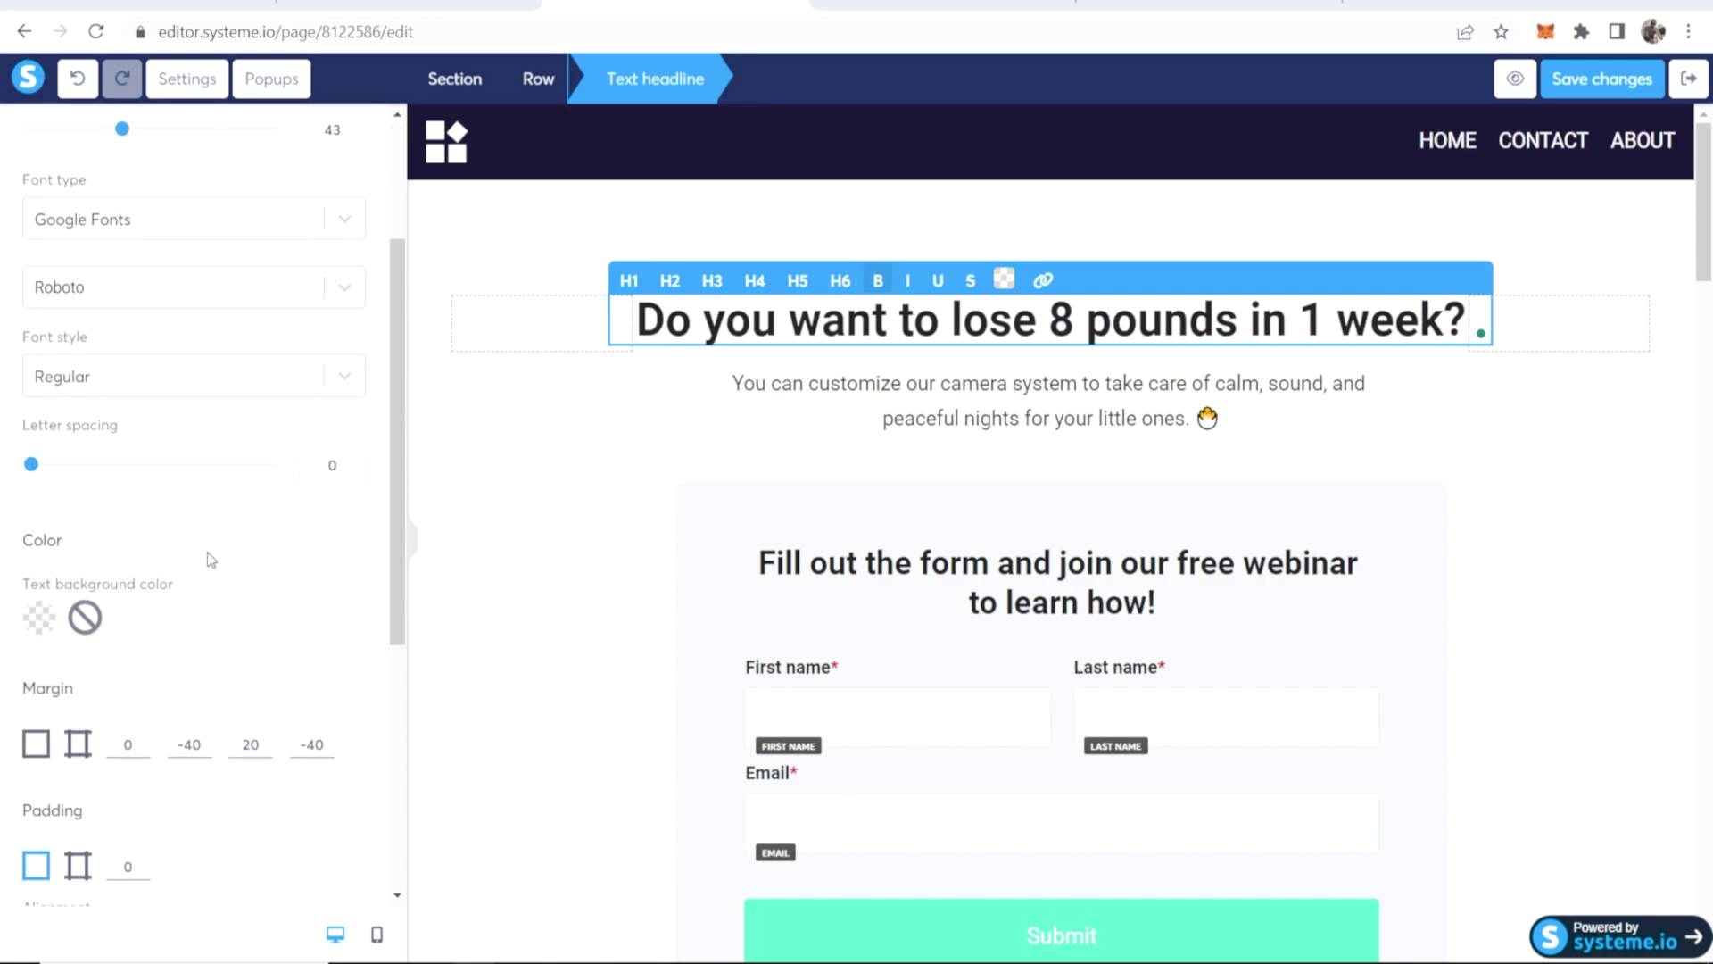
{"action": "scroll", "coordinate": [169, 580], "scroll_direction": "down", "scroll_amount": 4}
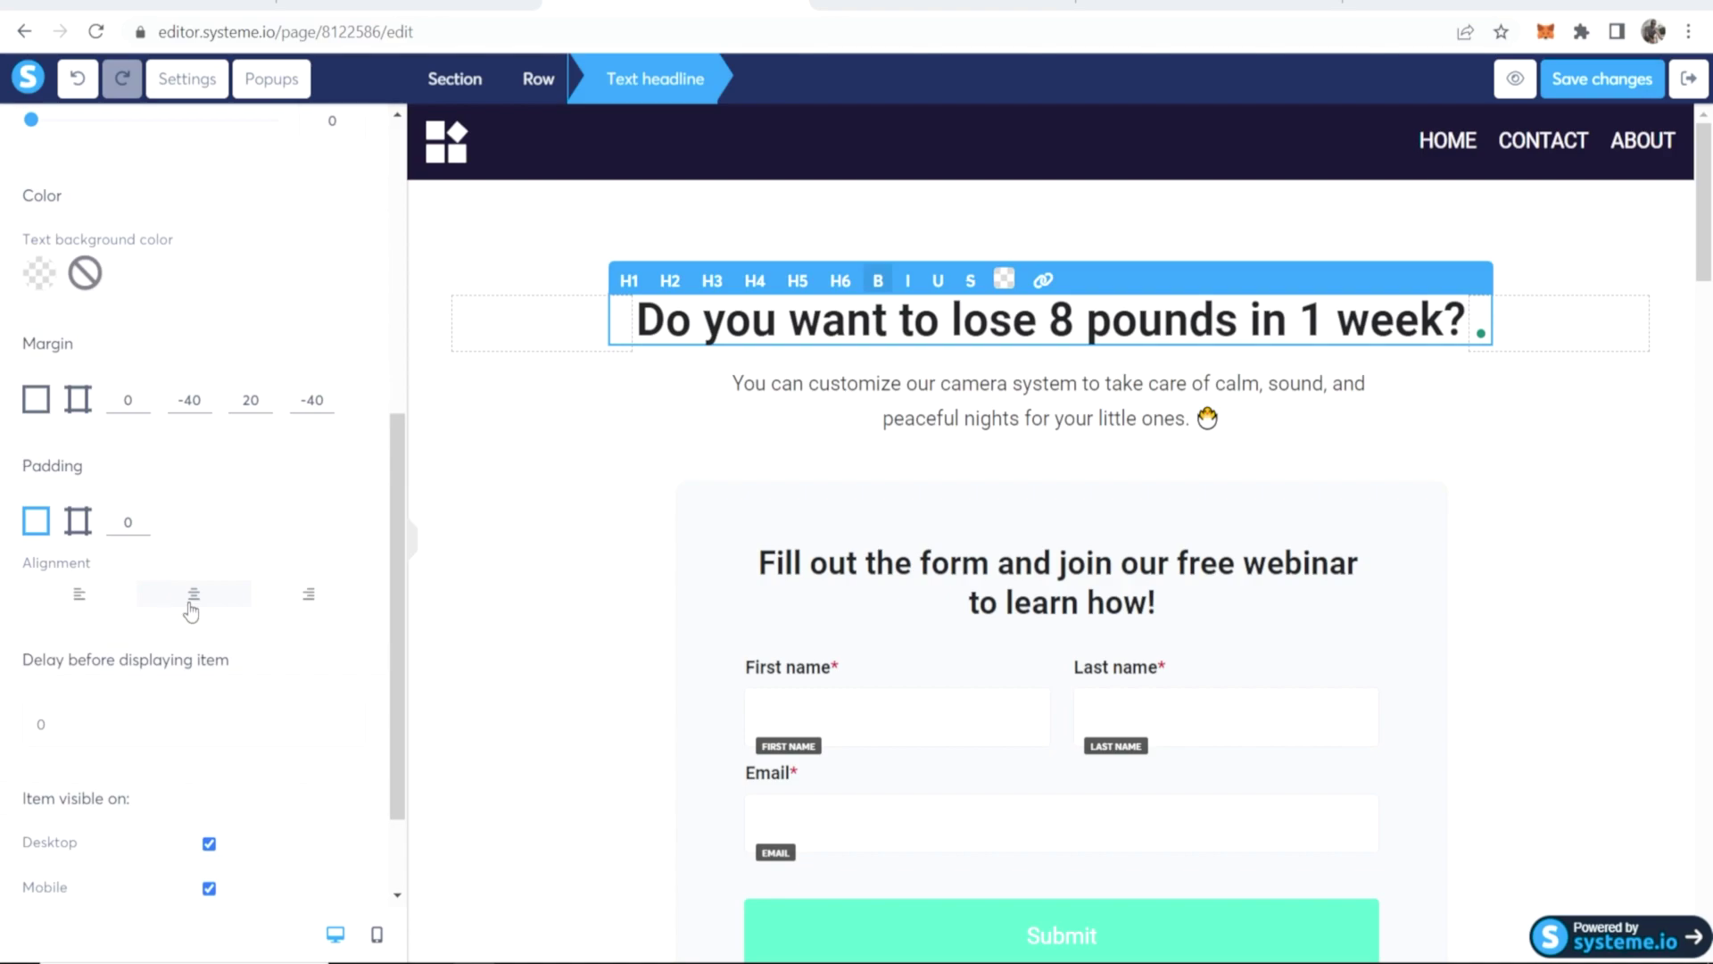
{"action": "scroll", "coordinate": [190, 610], "scroll_direction": "down", "scroll_amount": 1}
{"action": "left_click", "coordinate": [1049, 319]}
{"action": "left_click_drag", "start_coordinate": [1049, 320], "coordinate": [1245, 318]}
{"action": "key", "text": "Escape"}
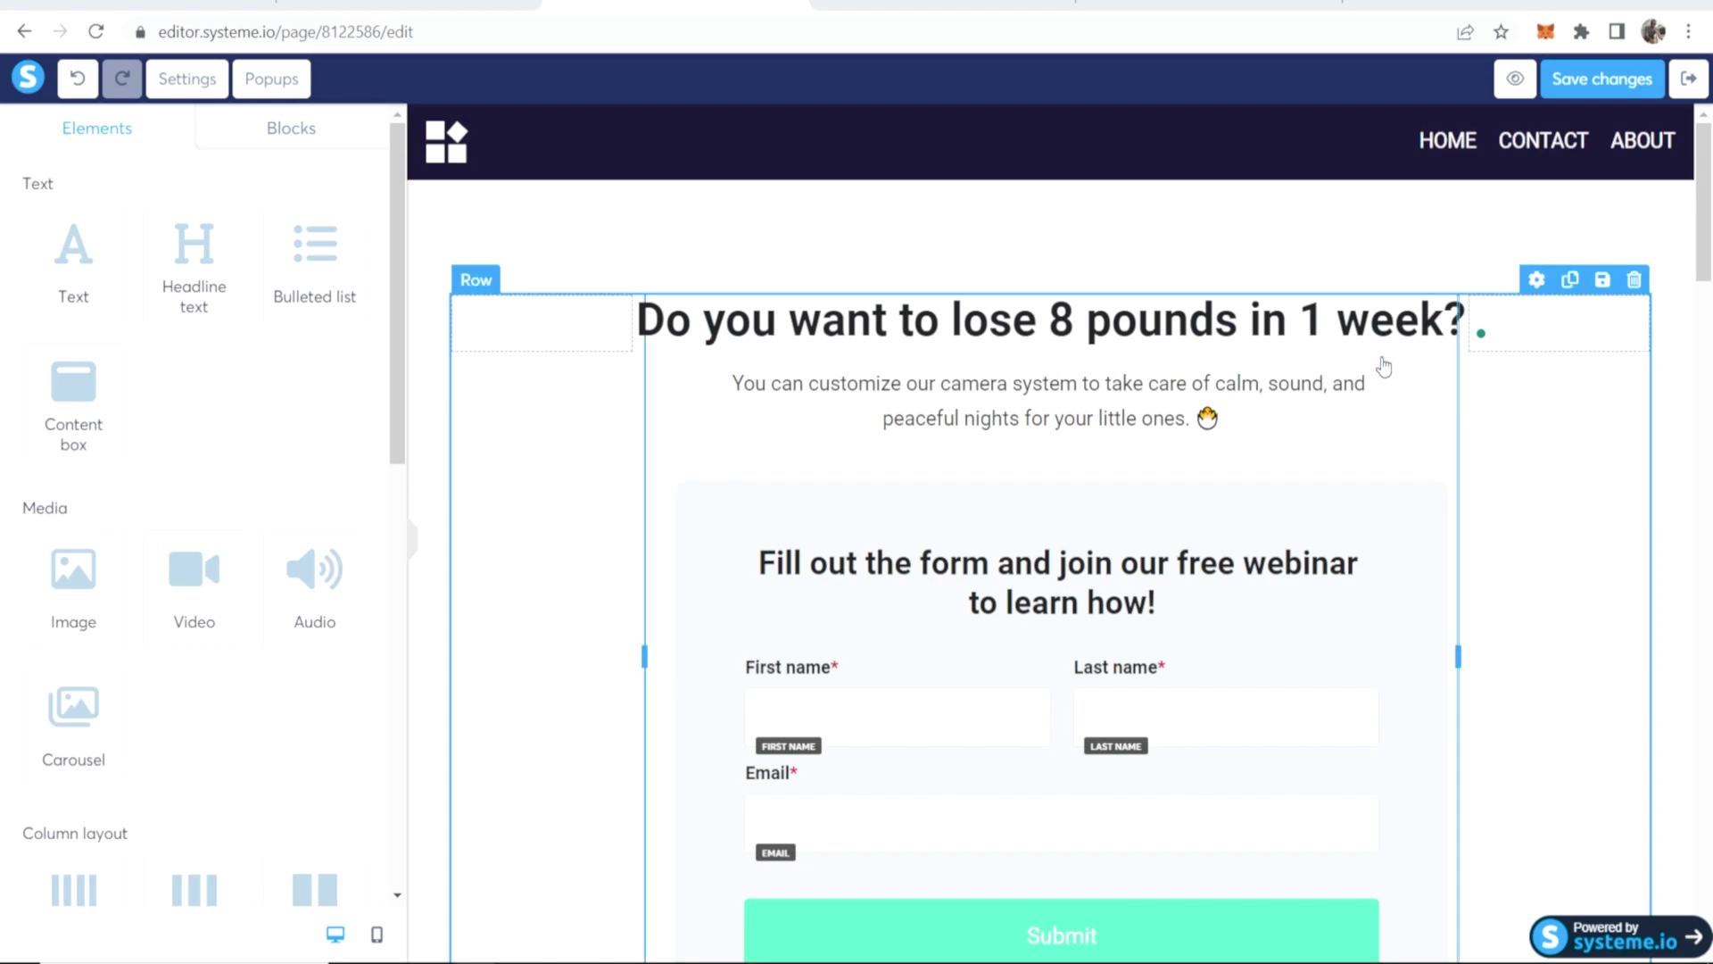
Delete the camera-system paragraph and reduce the section's top padding.
{"action": "left_click", "coordinate": [1375, 352]}
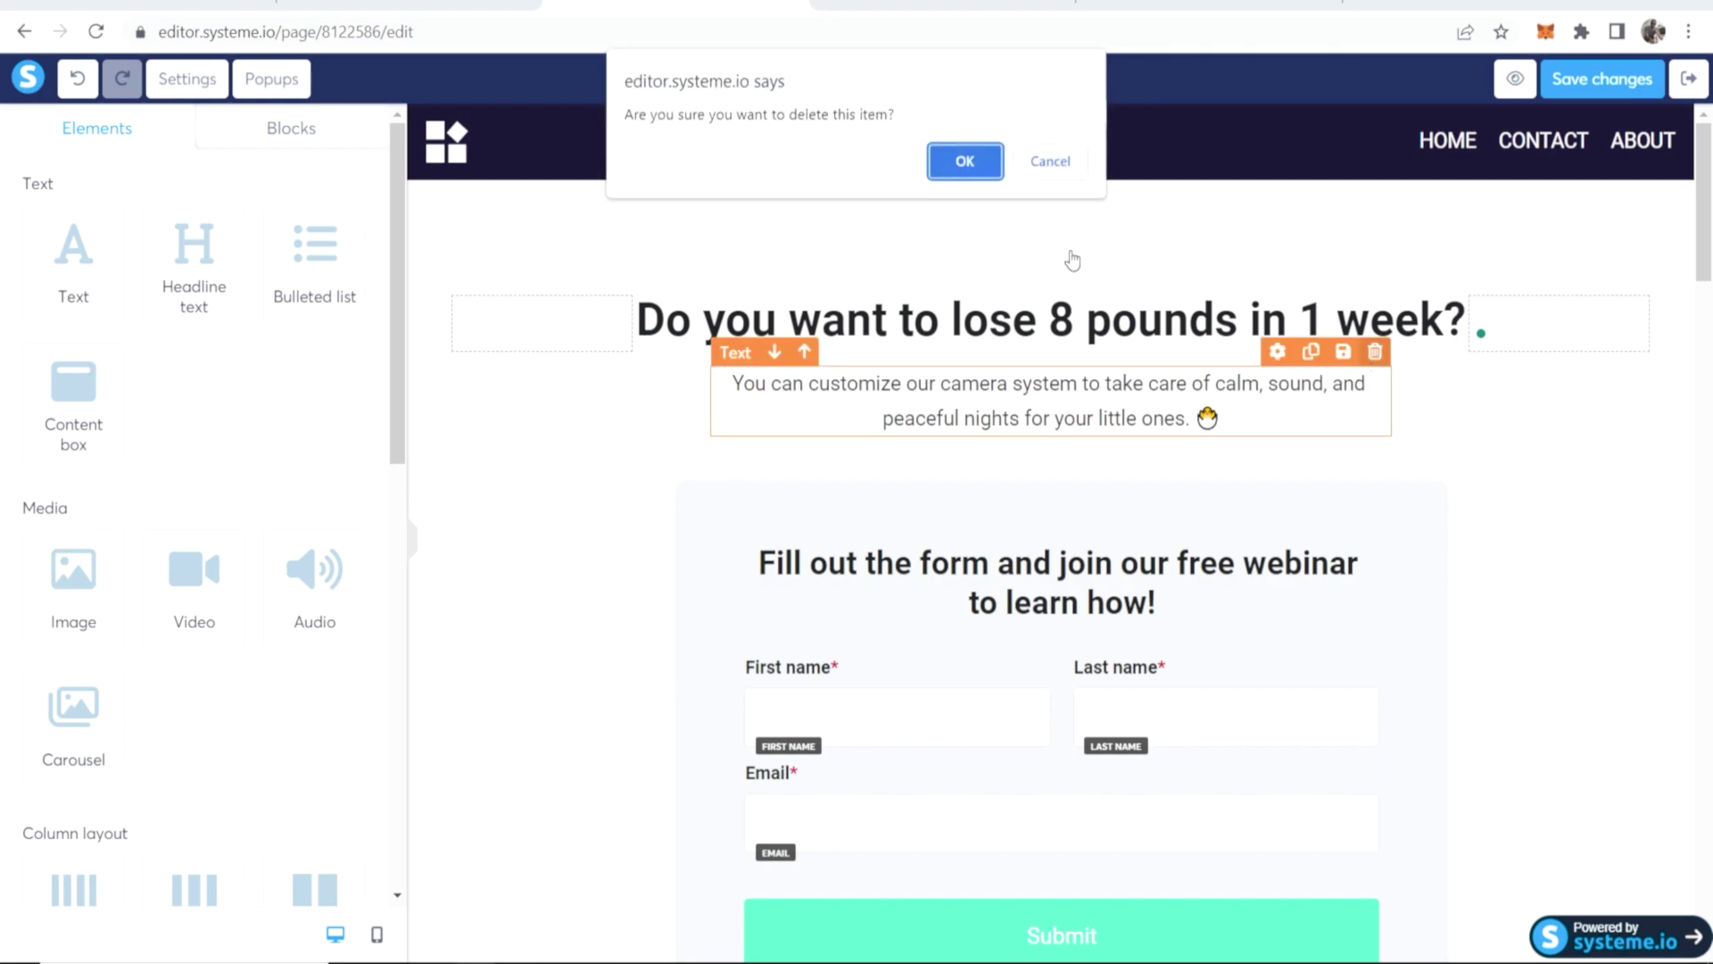
{"action": "left_click", "coordinate": [968, 161]}
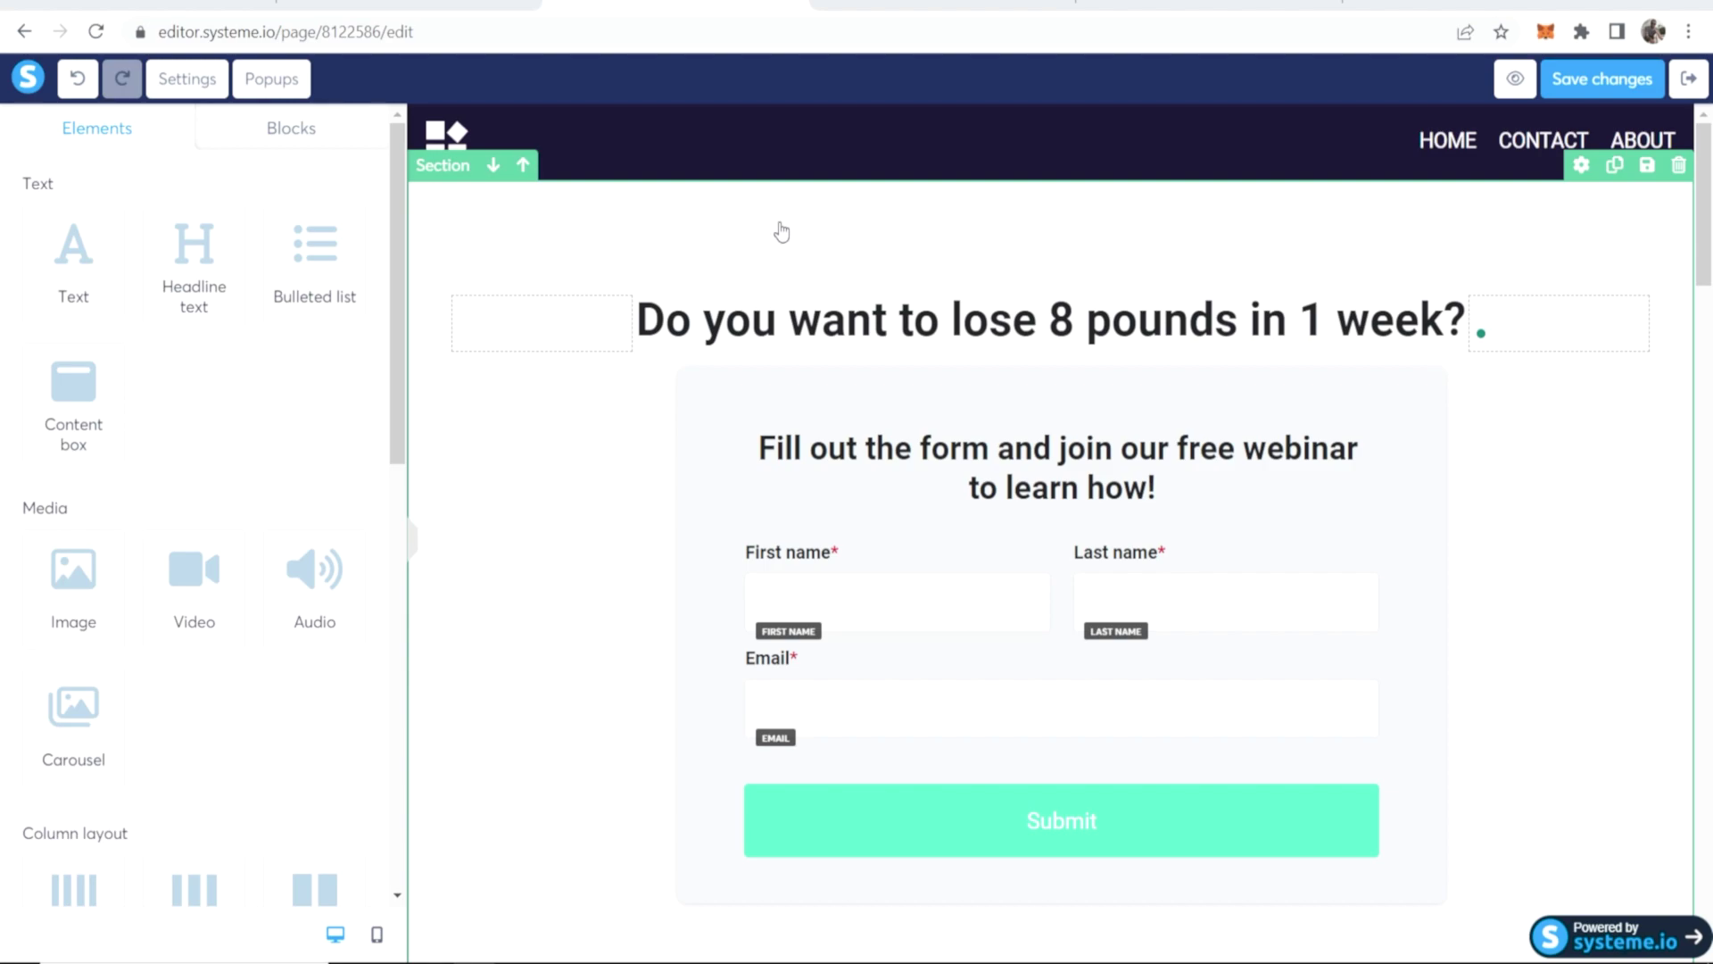
{"action": "left_click", "coordinate": [877, 246]}
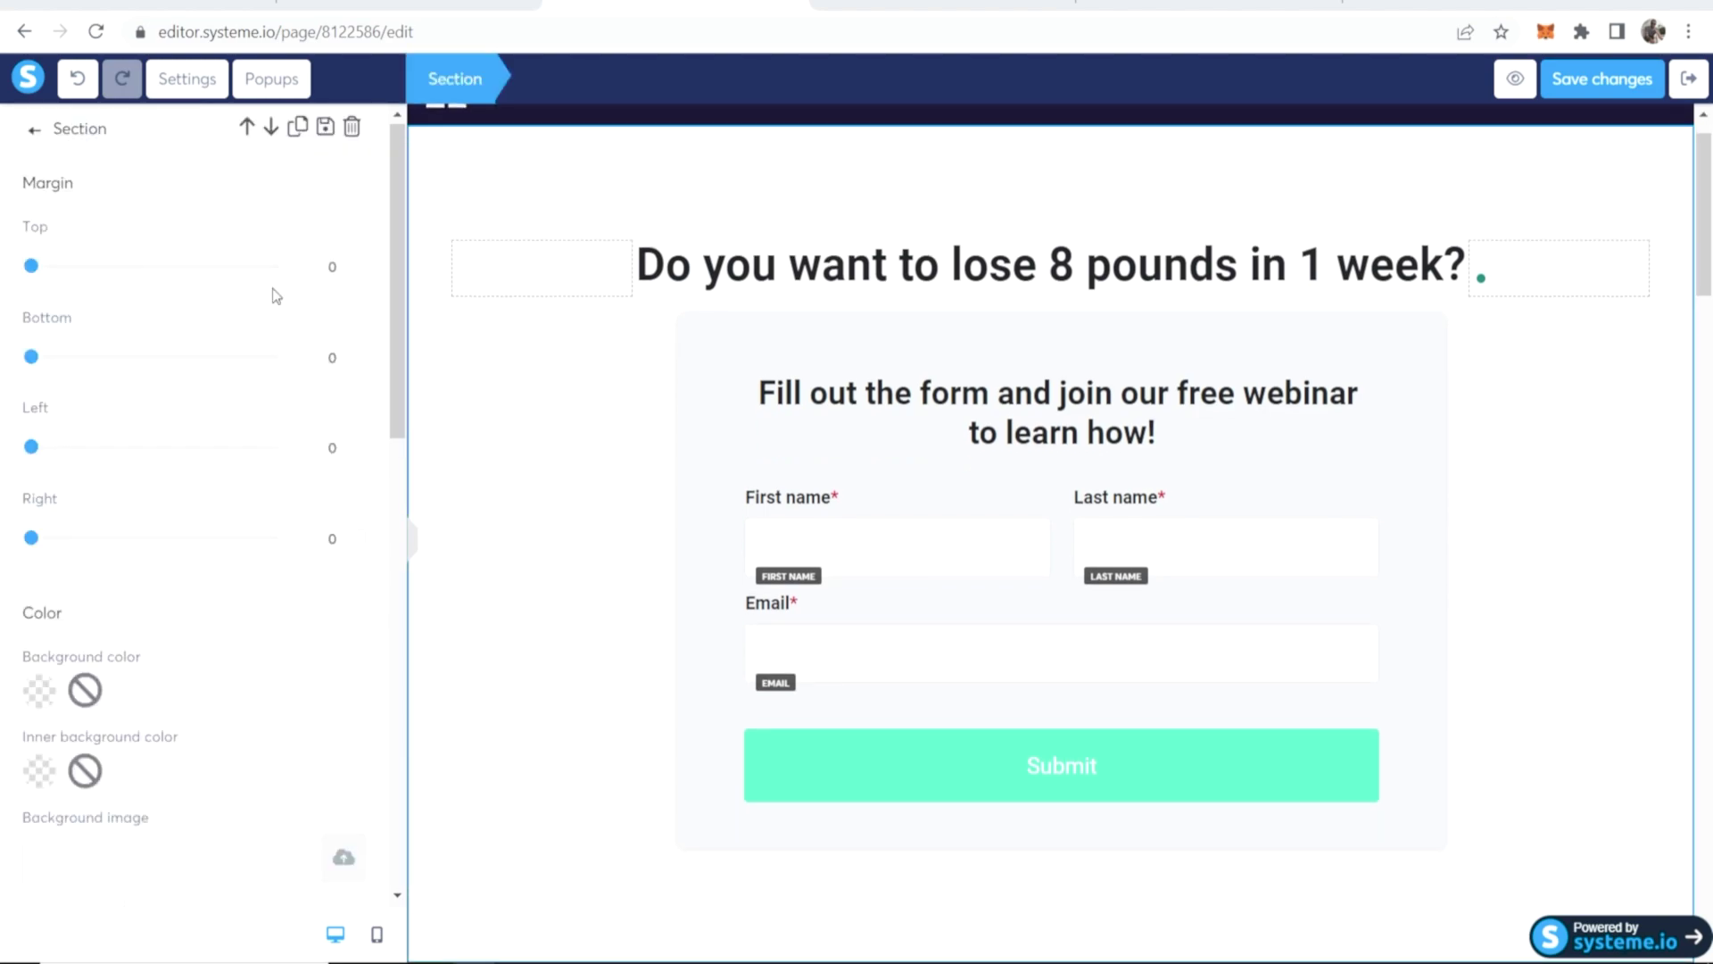
{"action": "scroll", "coordinate": [272, 291], "scroll_direction": "down", "scroll_amount": 10}
{"action": "scroll", "coordinate": [266, 295], "scroll_direction": "up", "scroll_amount": 1}
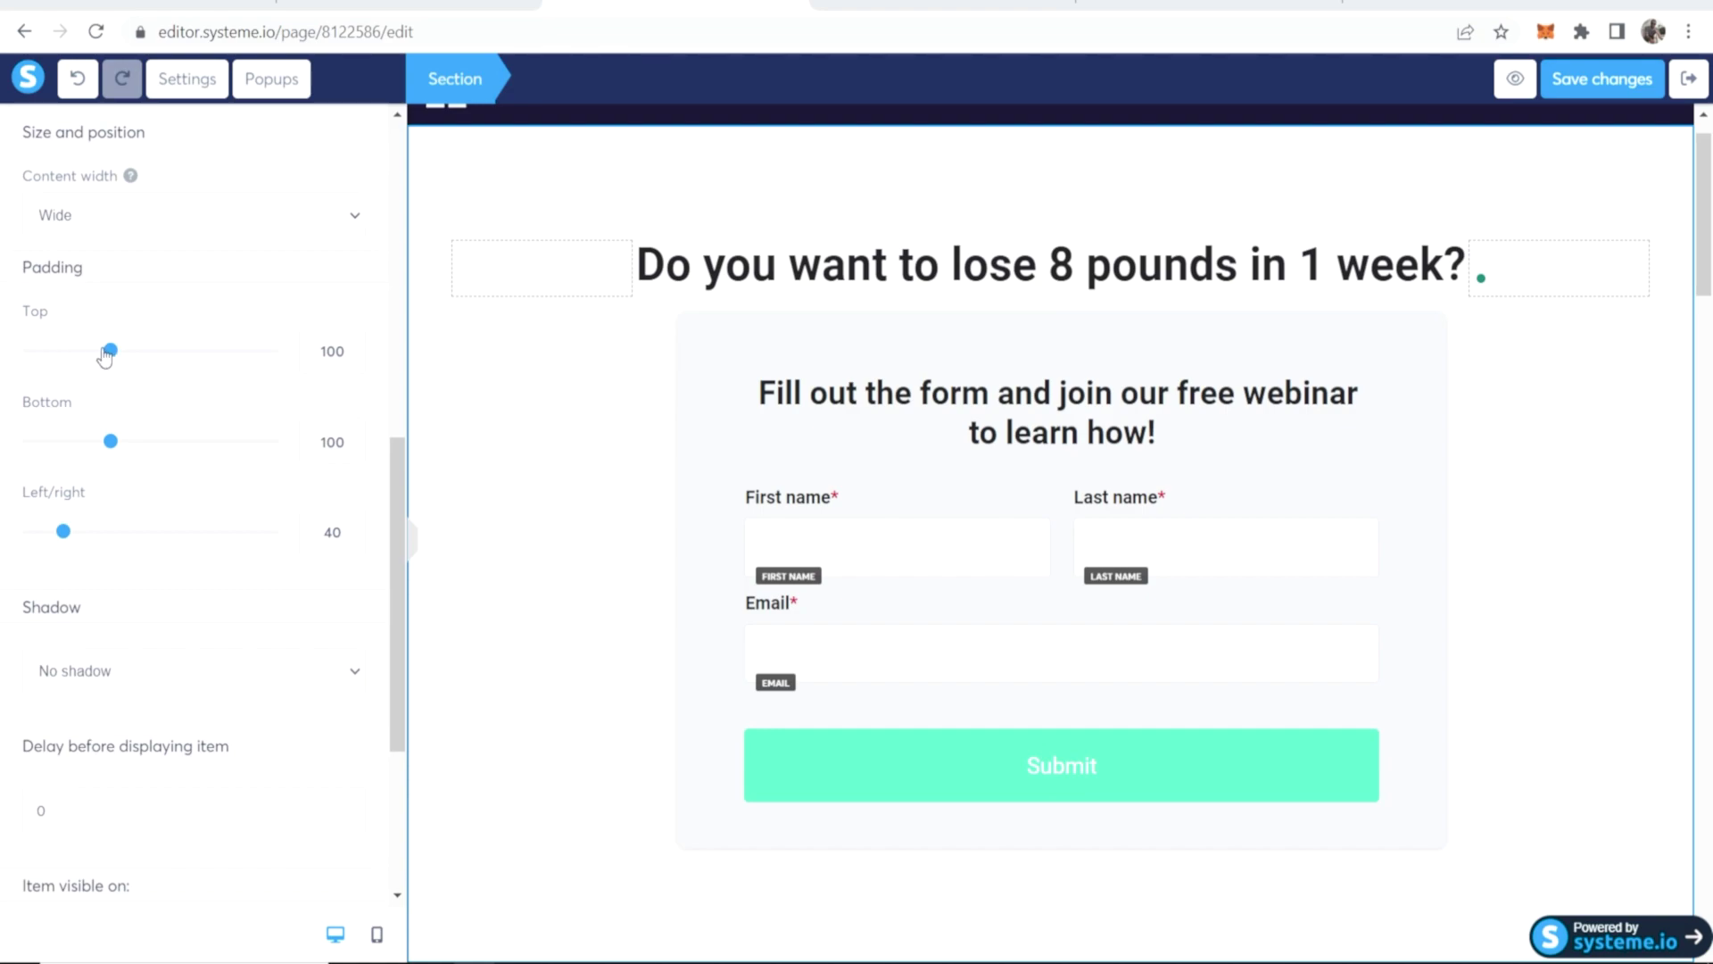
{"action": "left_click_drag", "start_coordinate": [106, 354], "coordinate": [49, 351]}
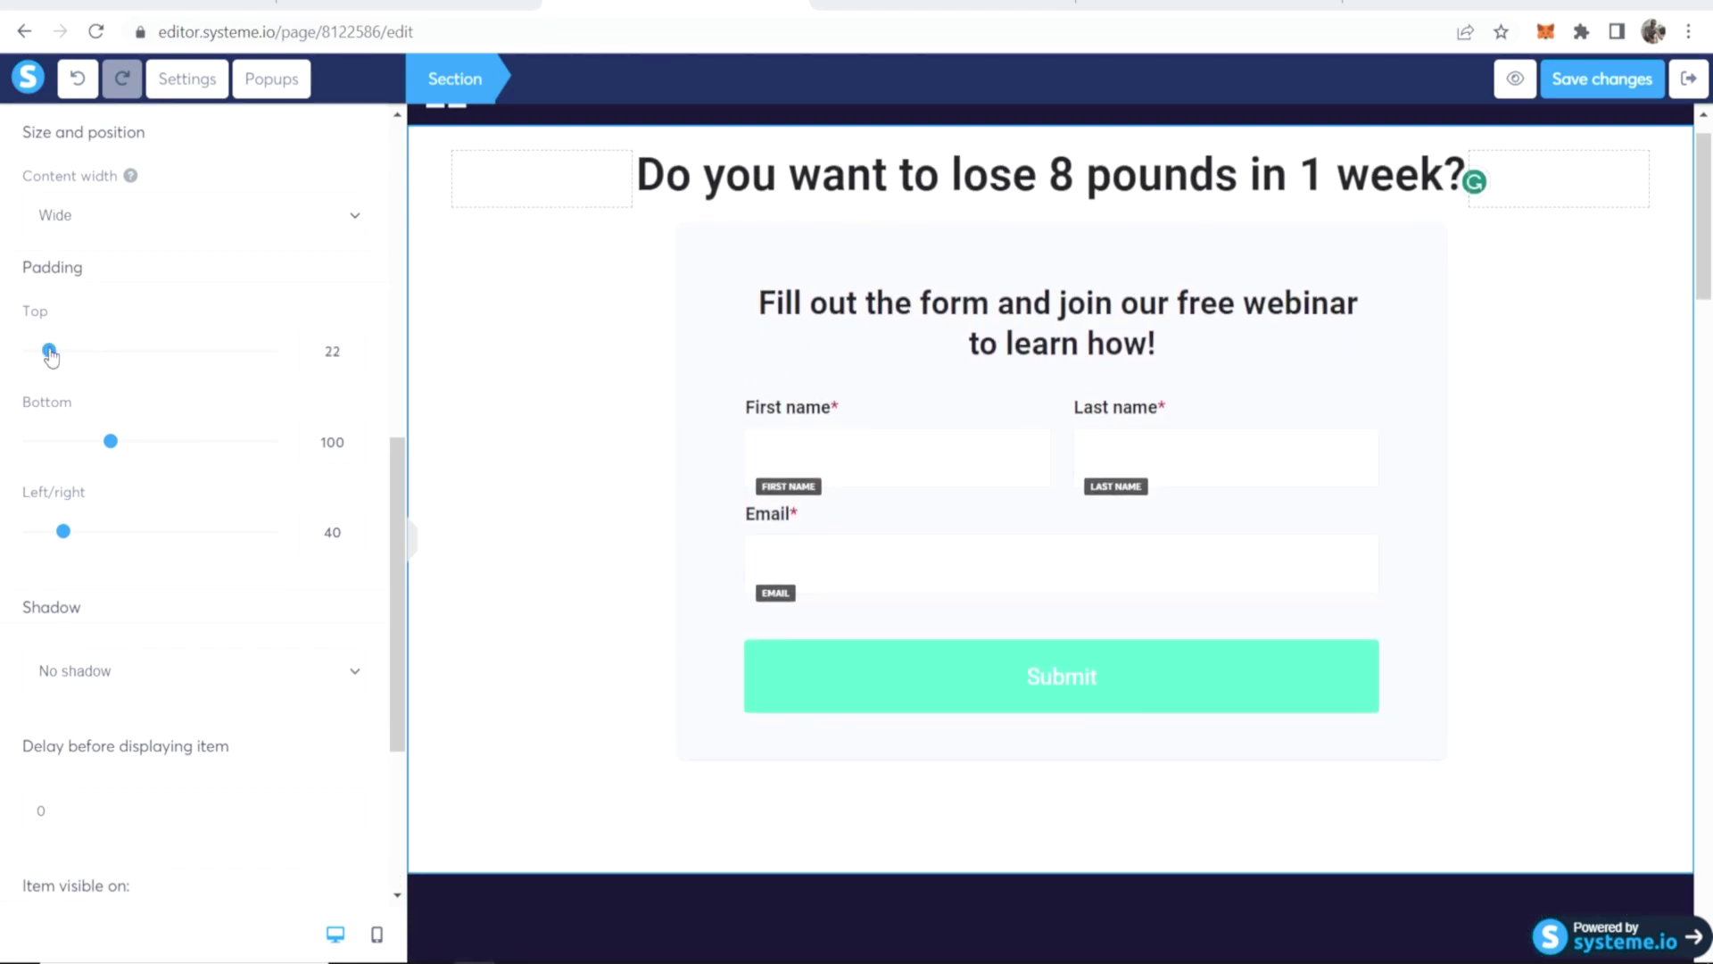
{"action": "left_click", "coordinate": [612, 226]}
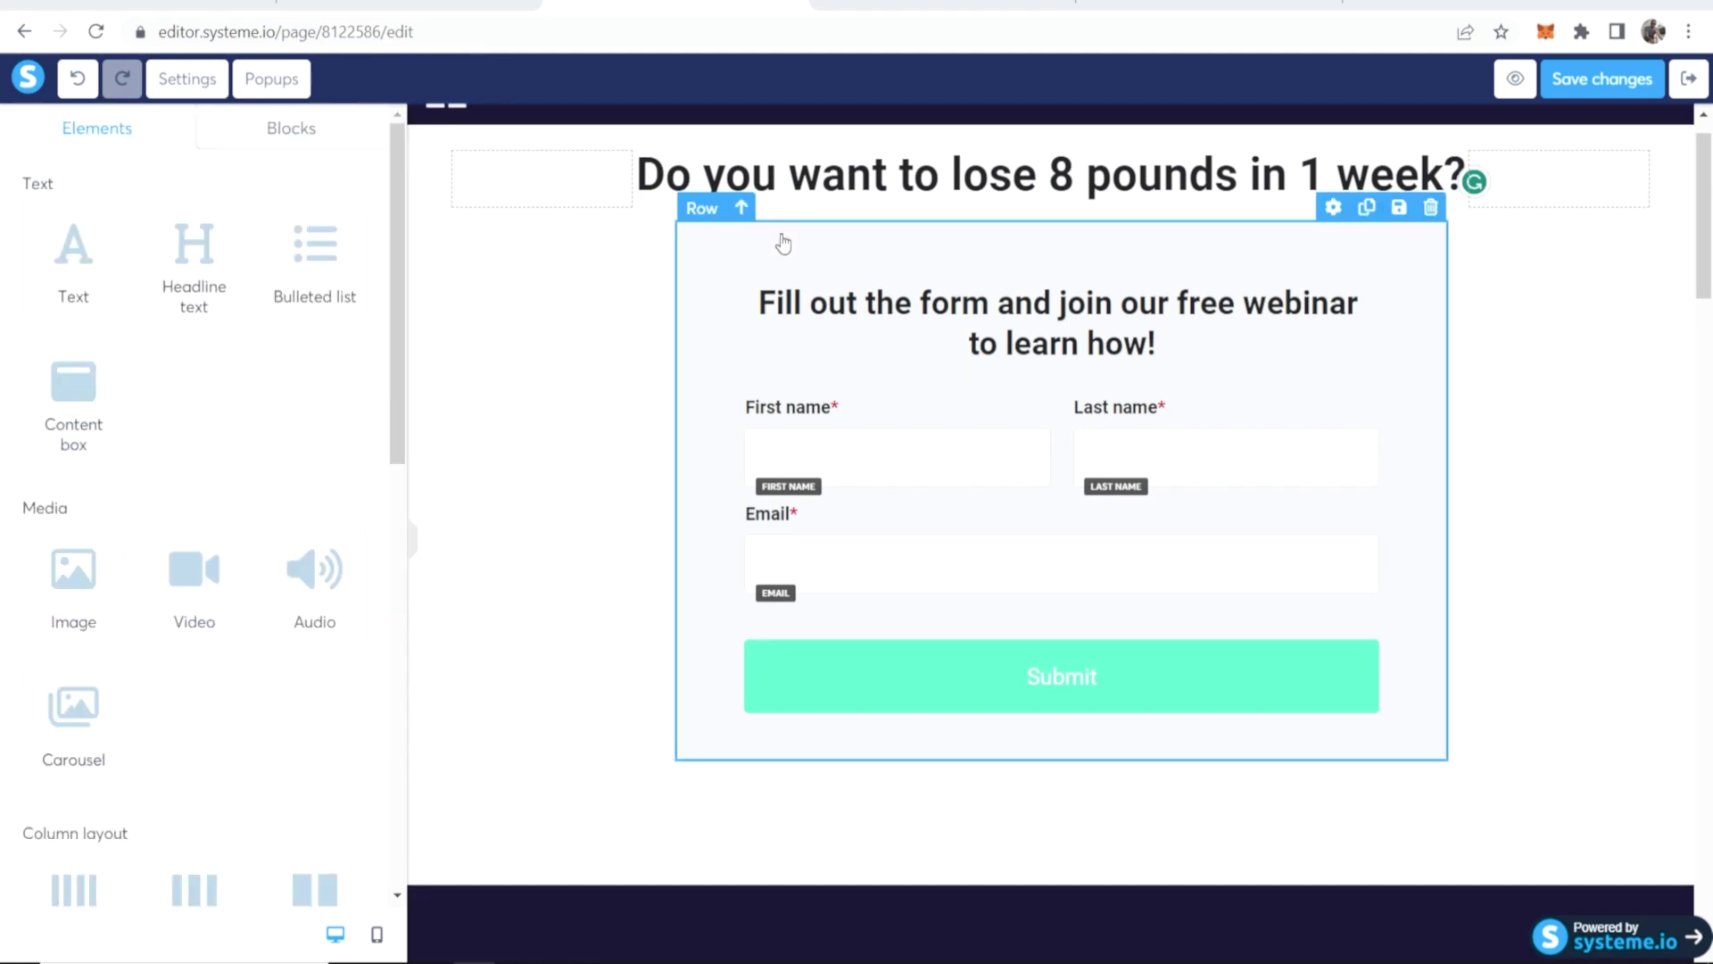
Give the form row a 25 top margin and raise the section top padding to 47.
{"action": "left_click", "coordinate": [746, 243]}
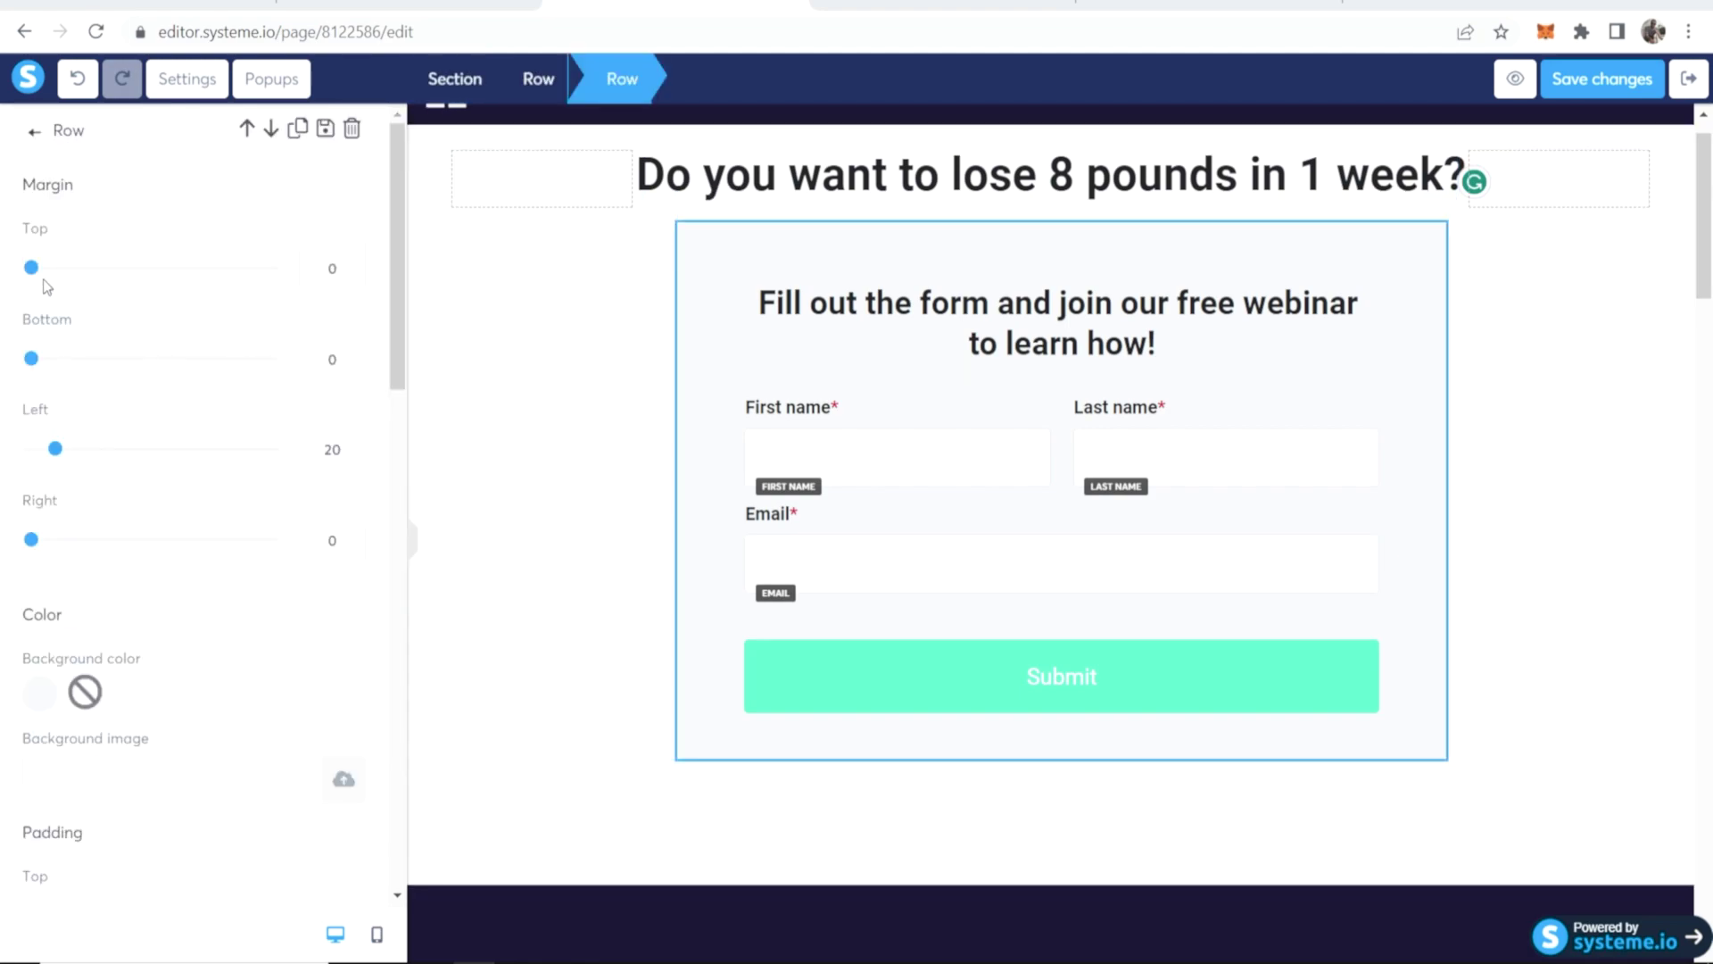
{"action": "left_click_drag", "start_coordinate": [32, 268], "coordinate": [62, 270]}
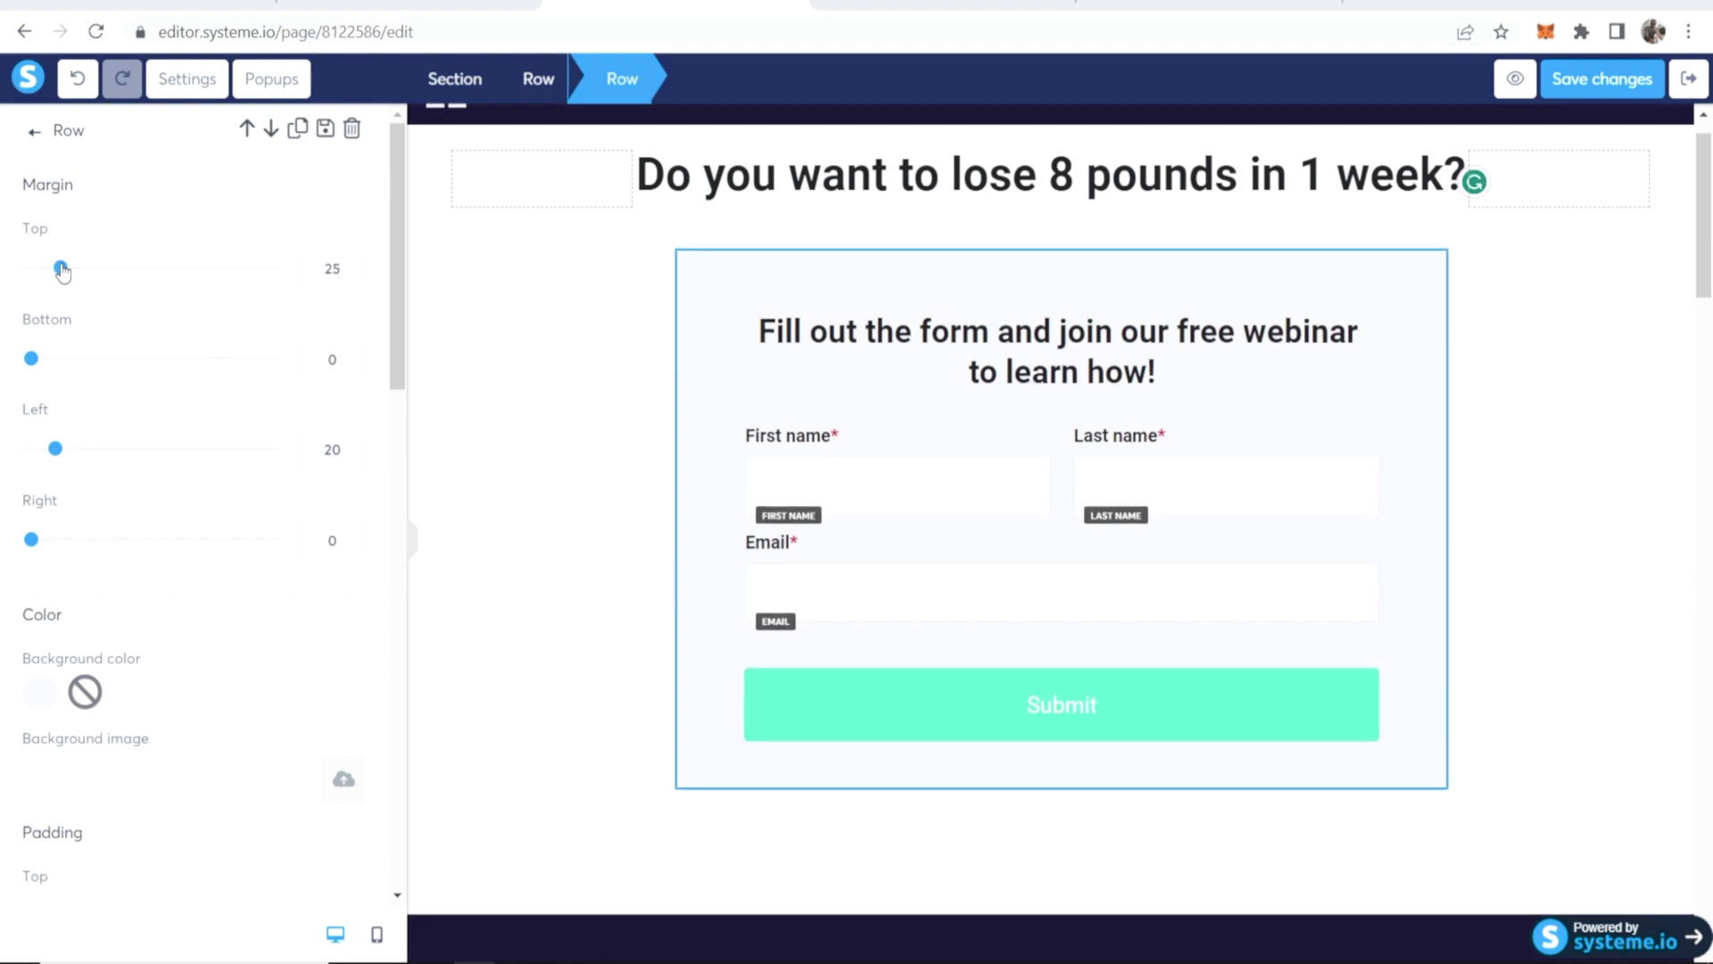
{"action": "left_click", "coordinate": [569, 458]}
{"action": "left_click", "coordinate": [568, 459]}
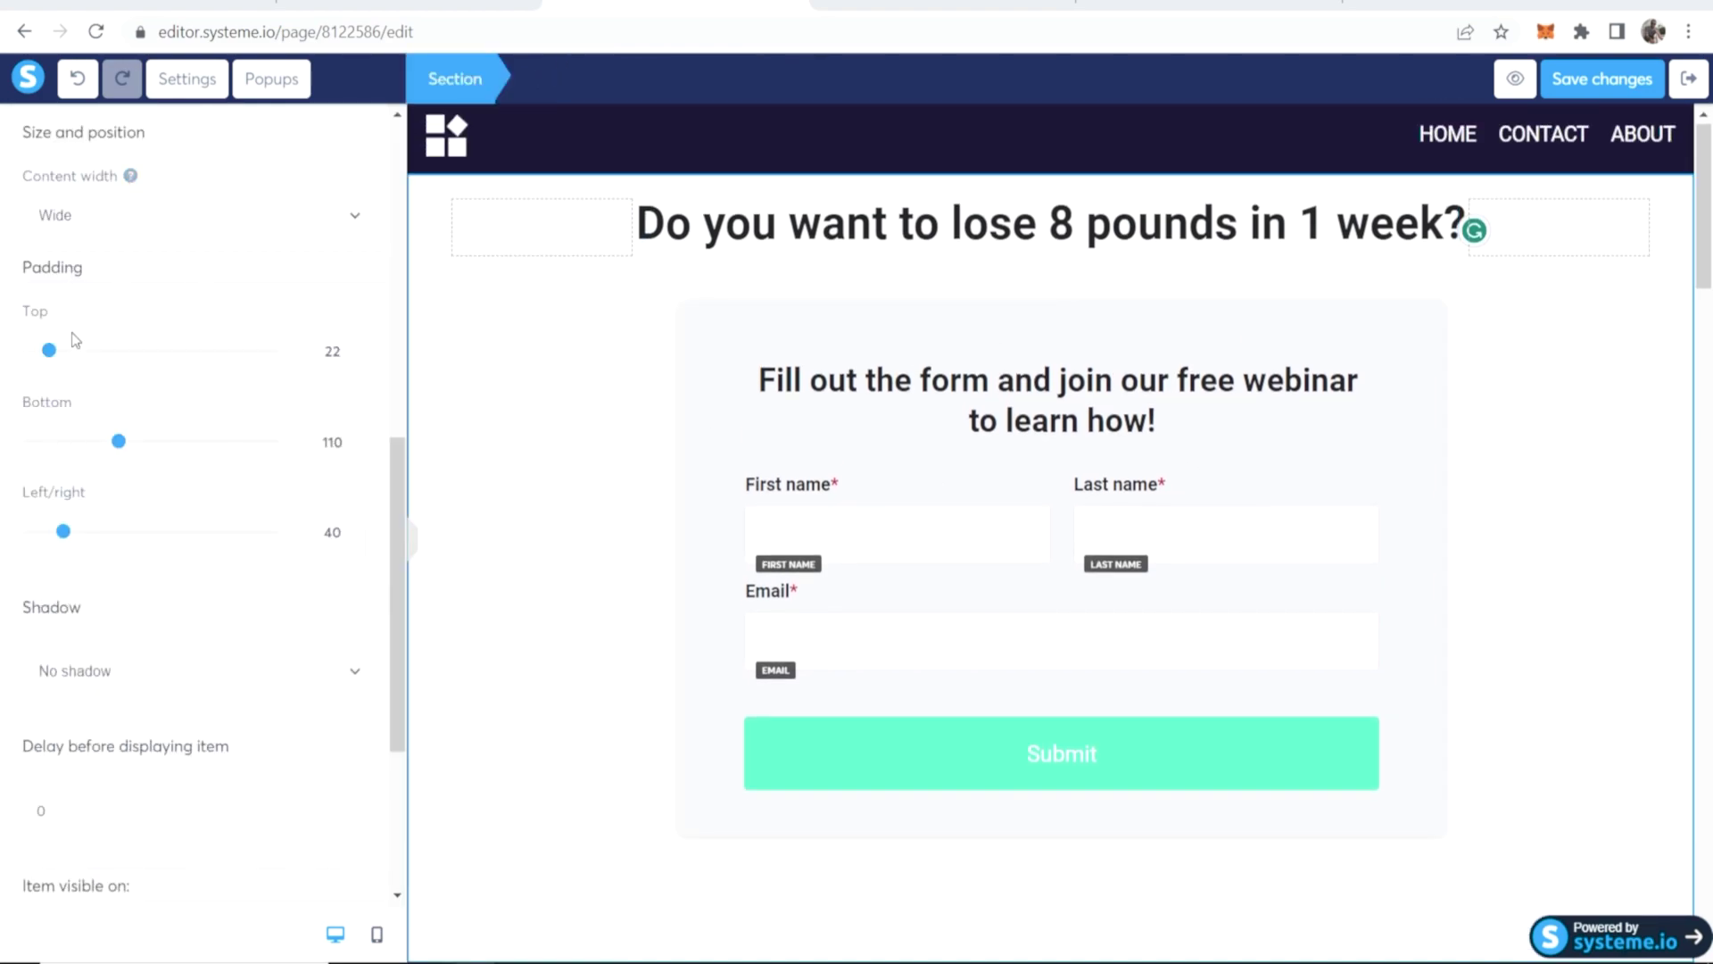
{"action": "left_click_drag", "start_coordinate": [50, 350], "coordinate": [70, 356]}
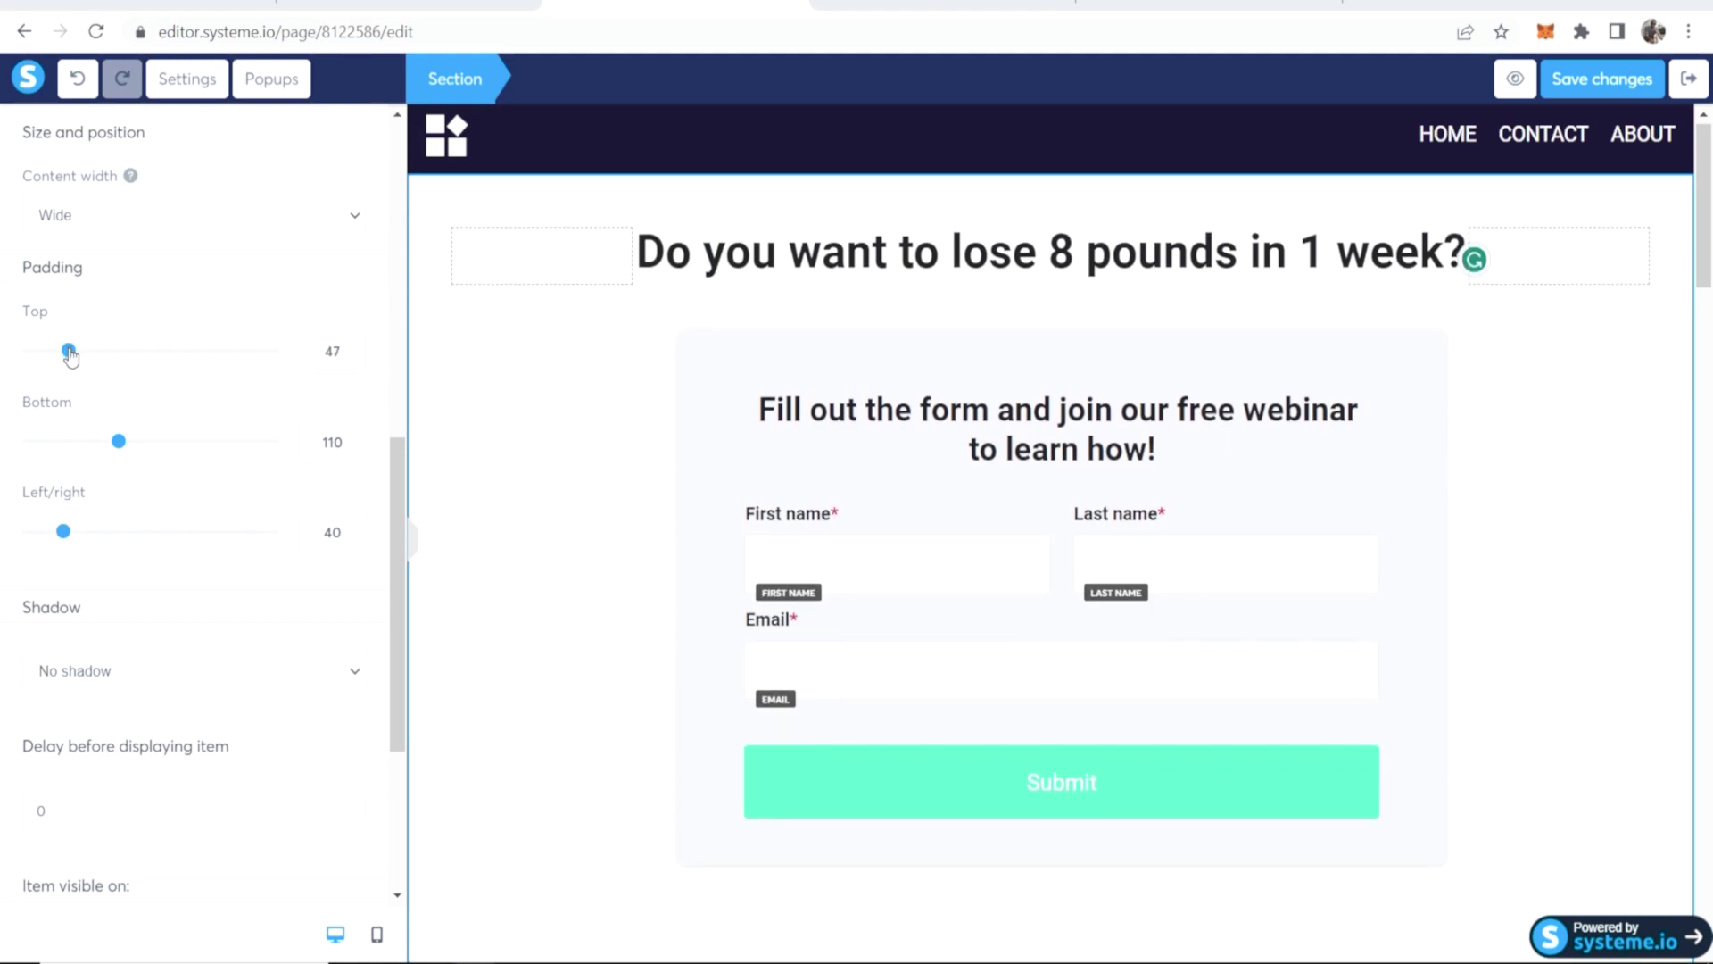
{"action": "key", "text": "Escape"}
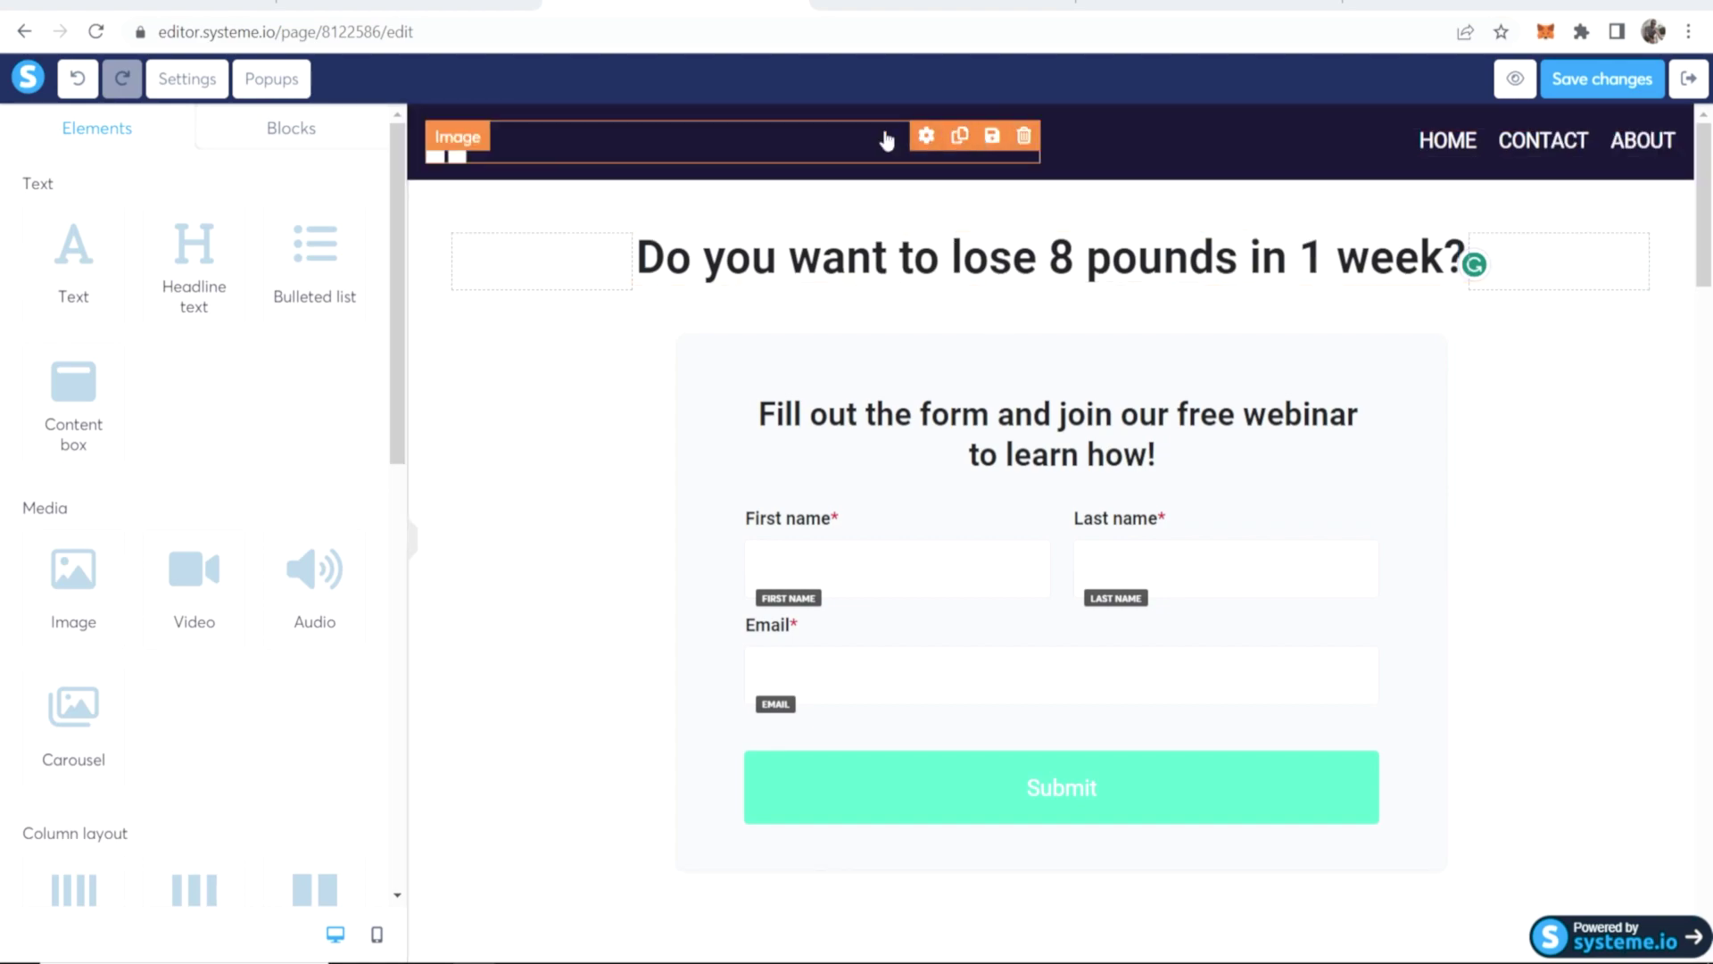
Delete the header logo image and the dark header bar with its menu.
{"action": "left_click", "coordinate": [675, 150]}
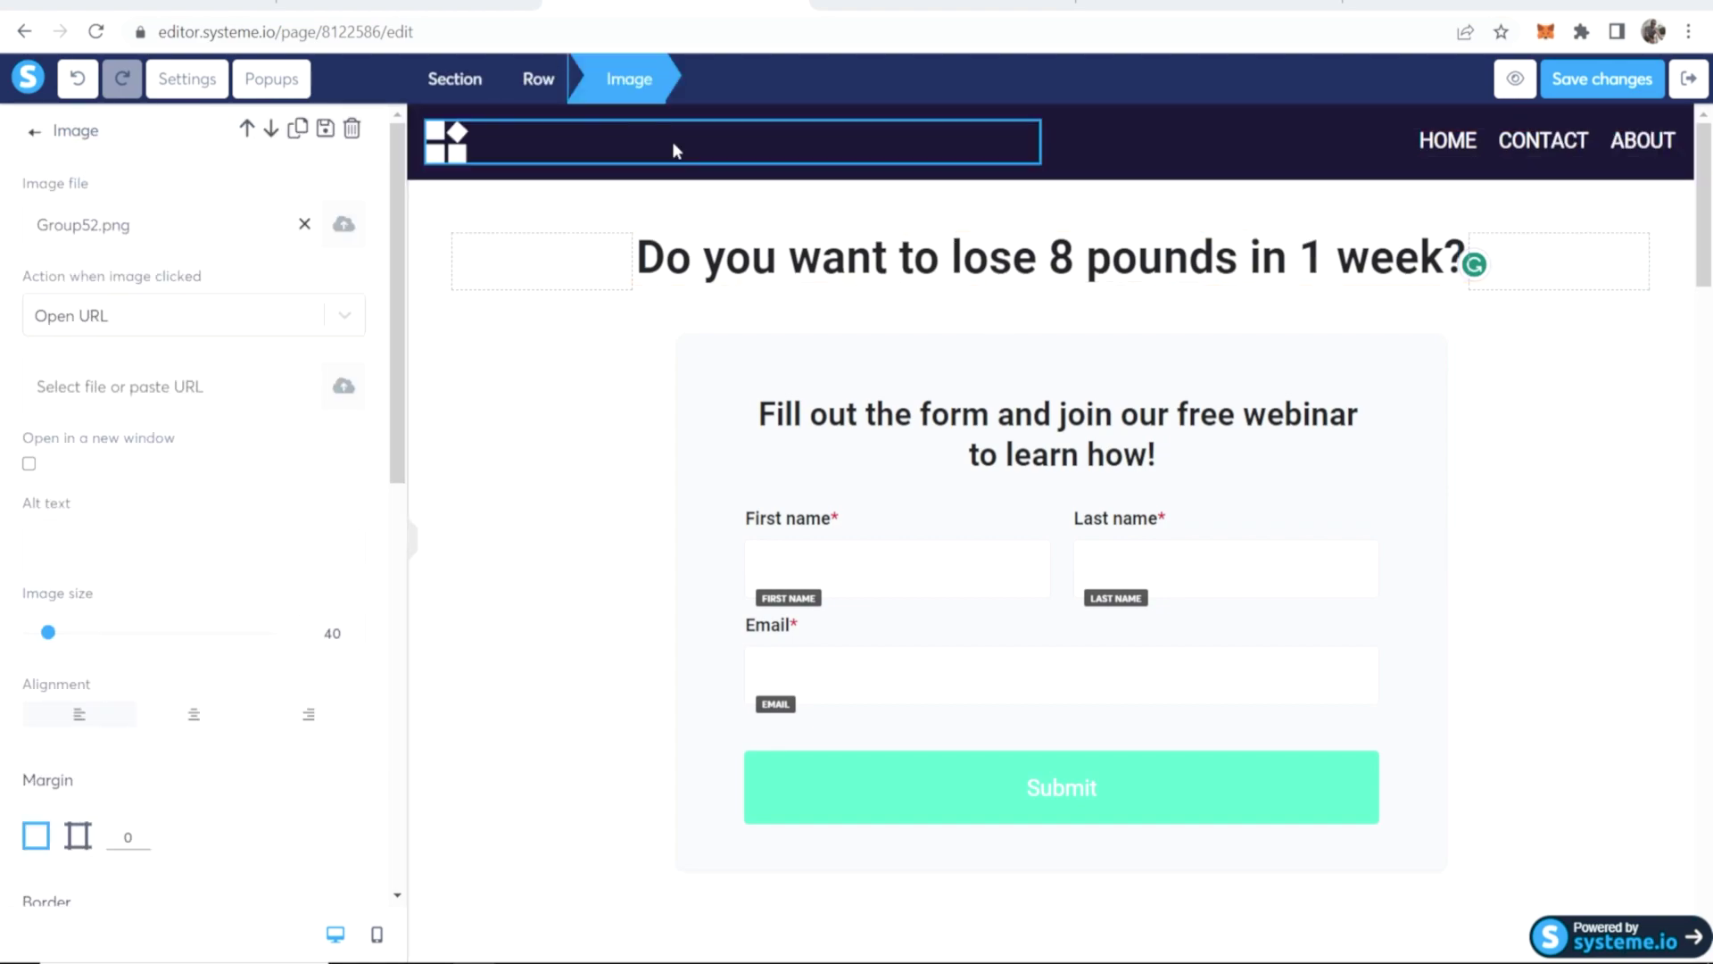
{"action": "left_click", "coordinate": [352, 130]}
{"action": "left_click", "coordinate": [962, 158]}
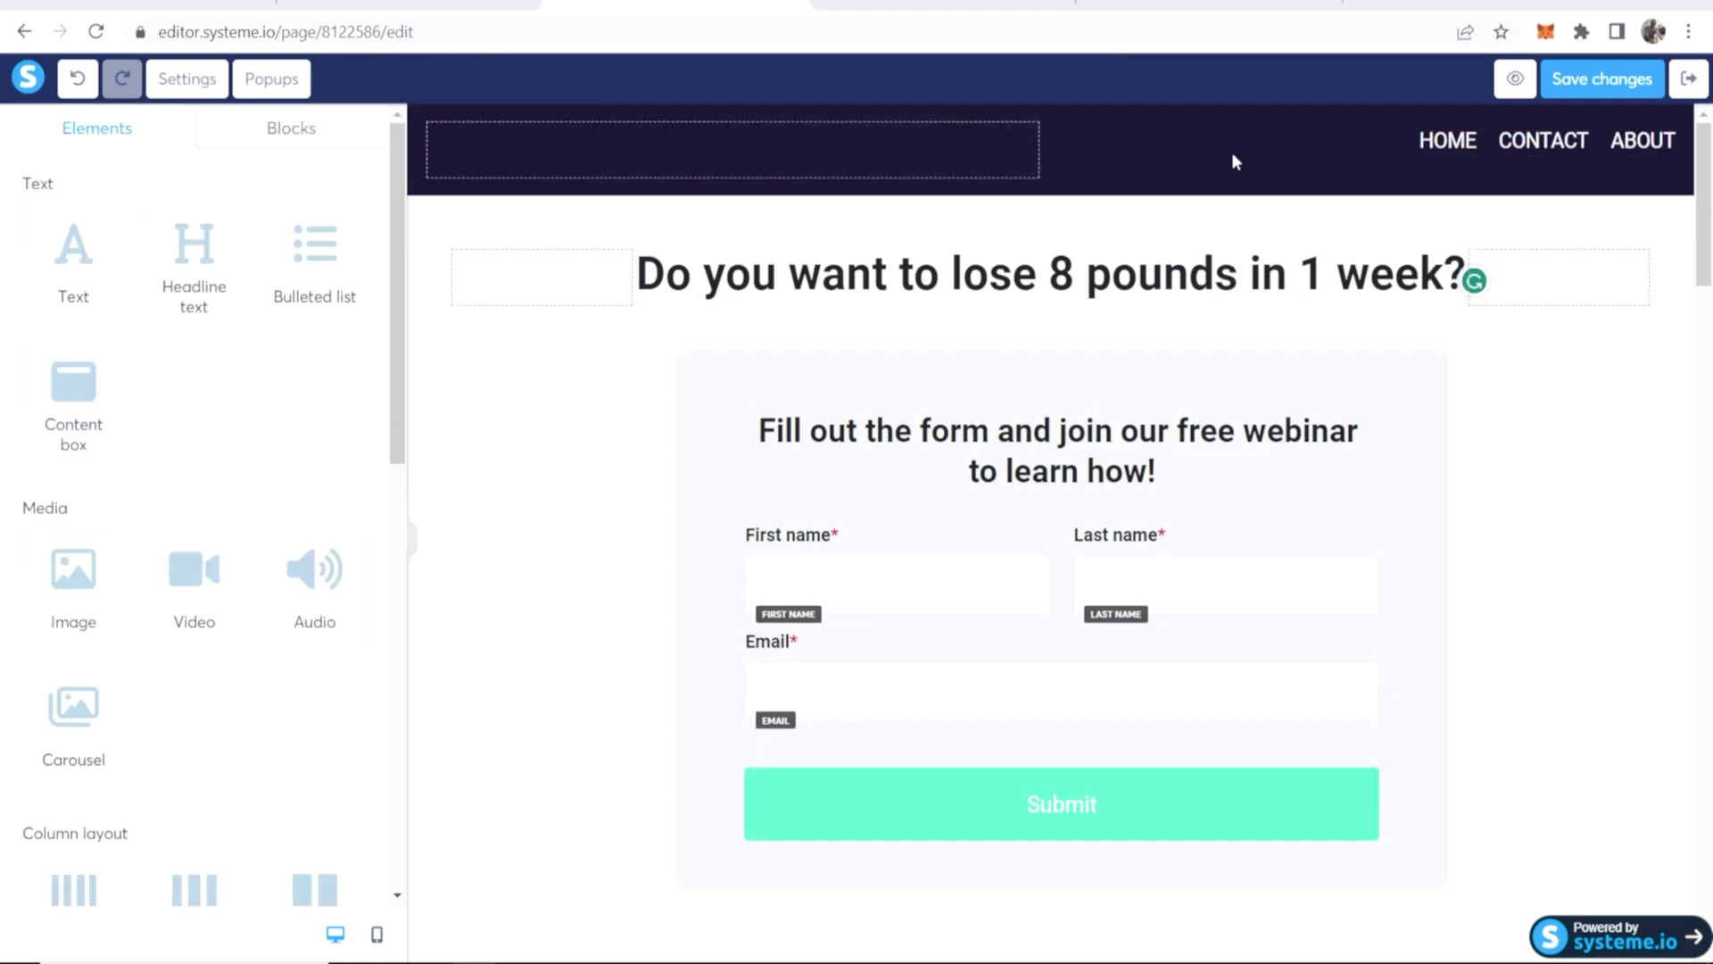
{"action": "left_click", "coordinate": [1660, 136]}
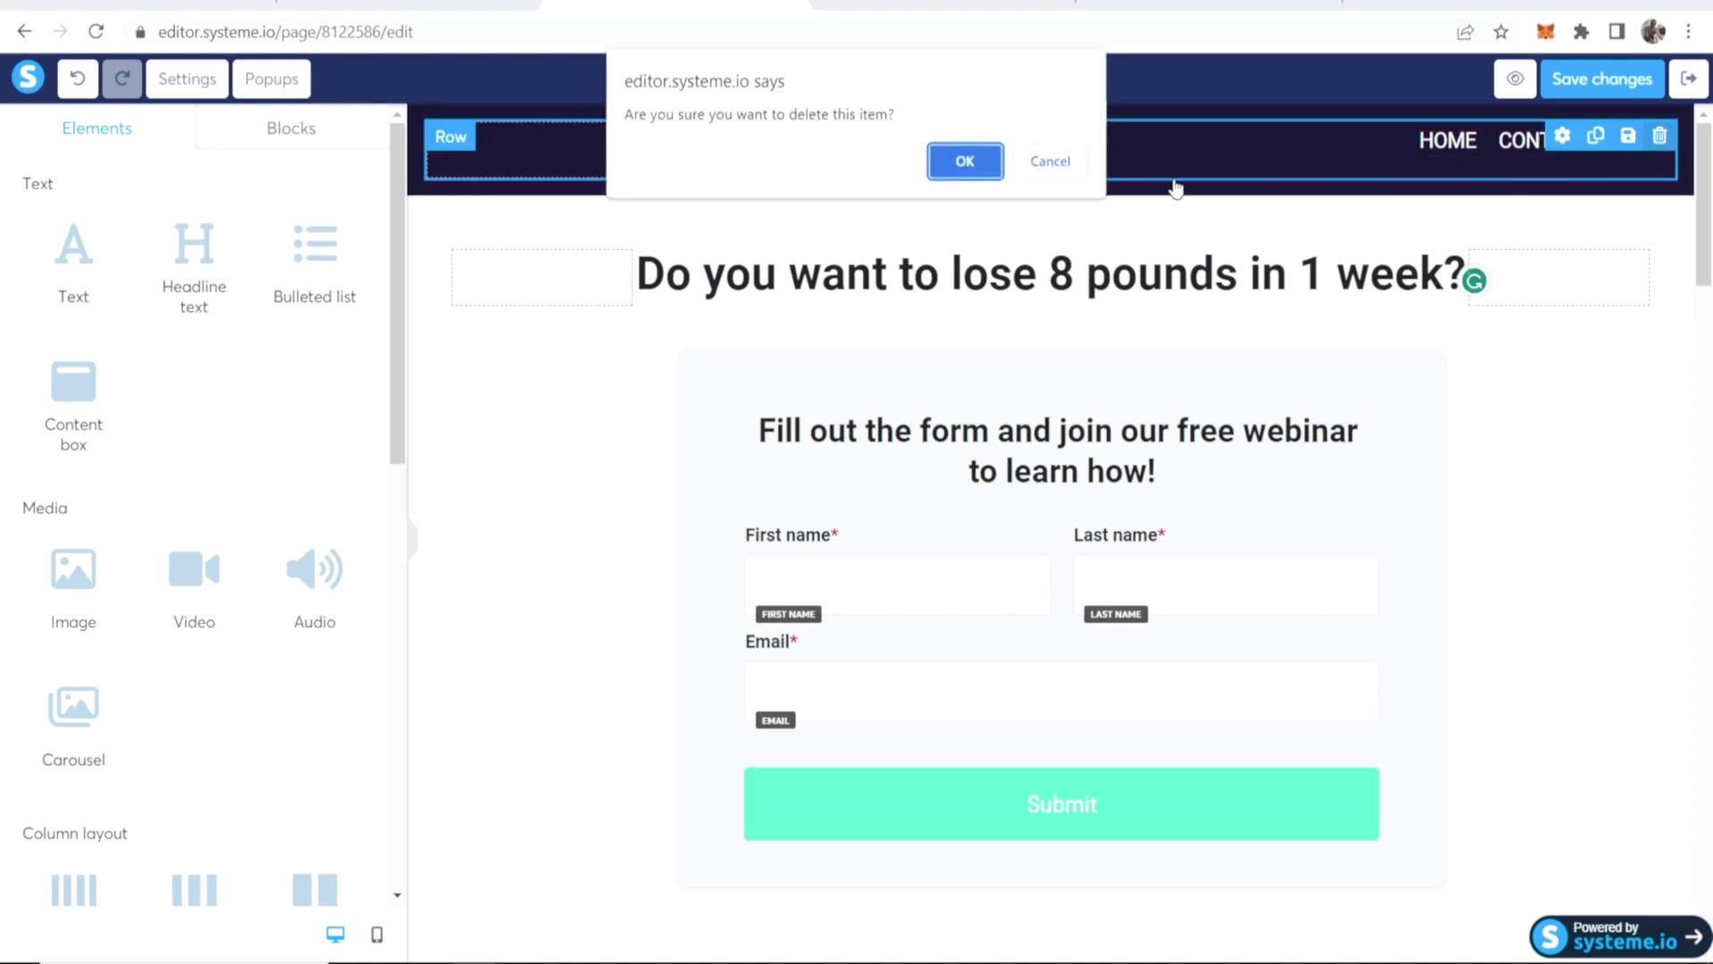
{"action": "left_click", "coordinate": [942, 173]}
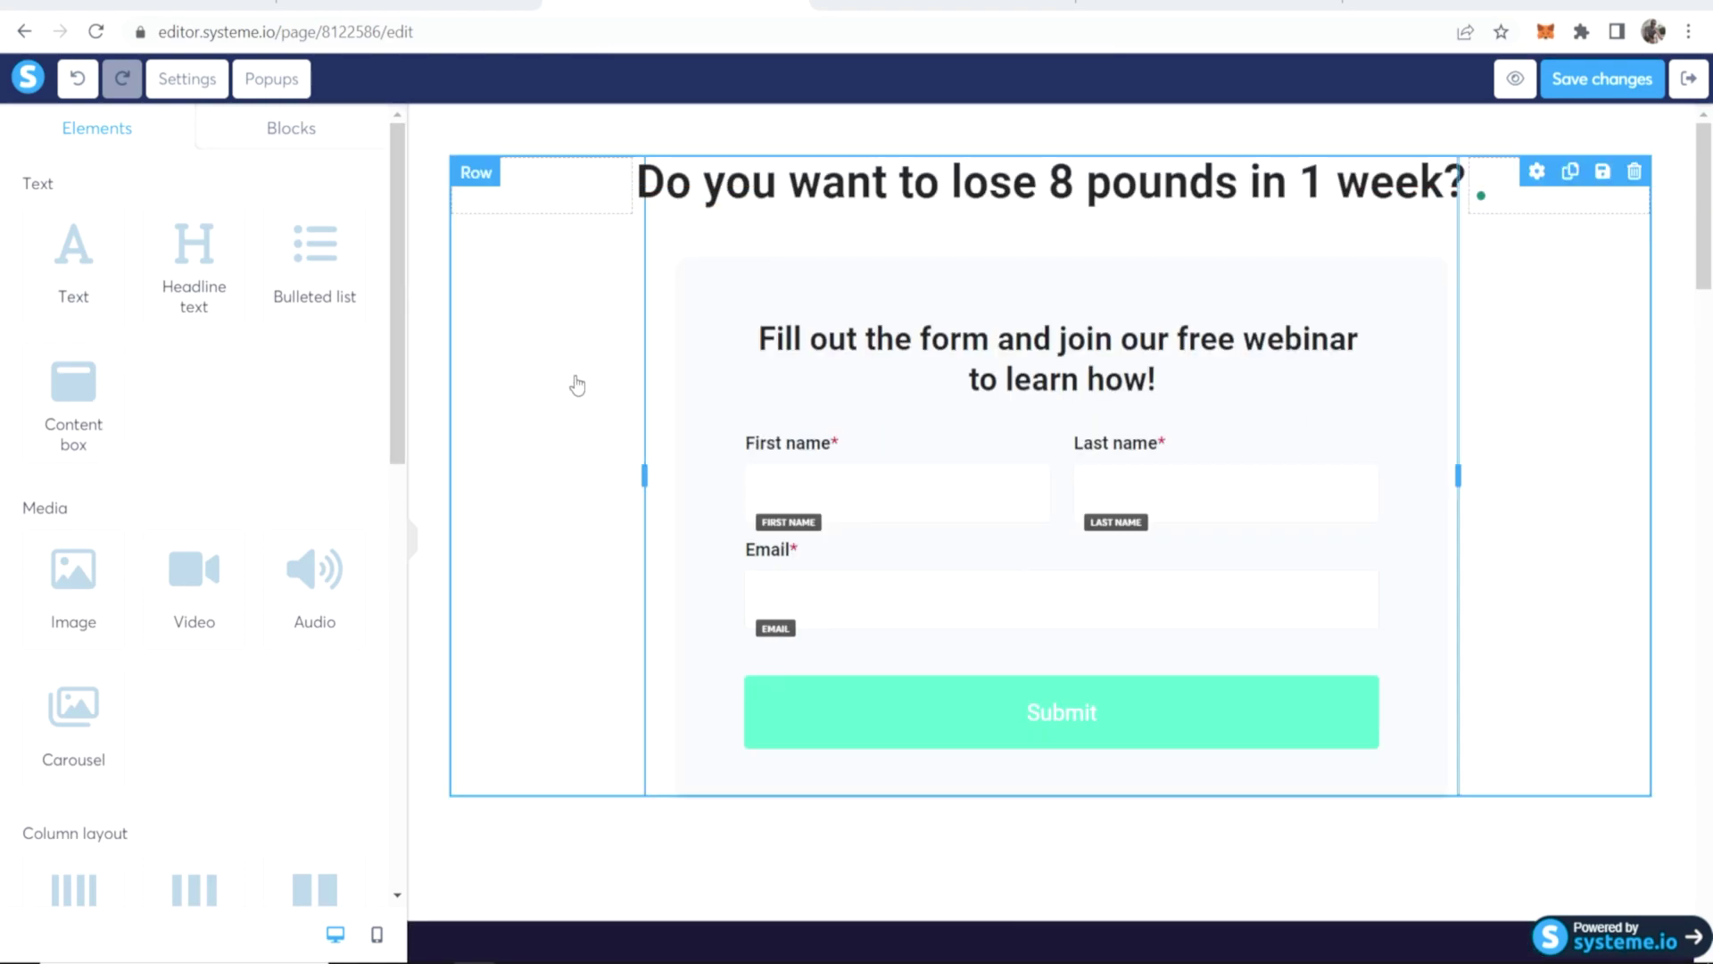
Enlarge the main headline's font size to 48.
{"action": "double_click", "coordinate": [1061, 183]}
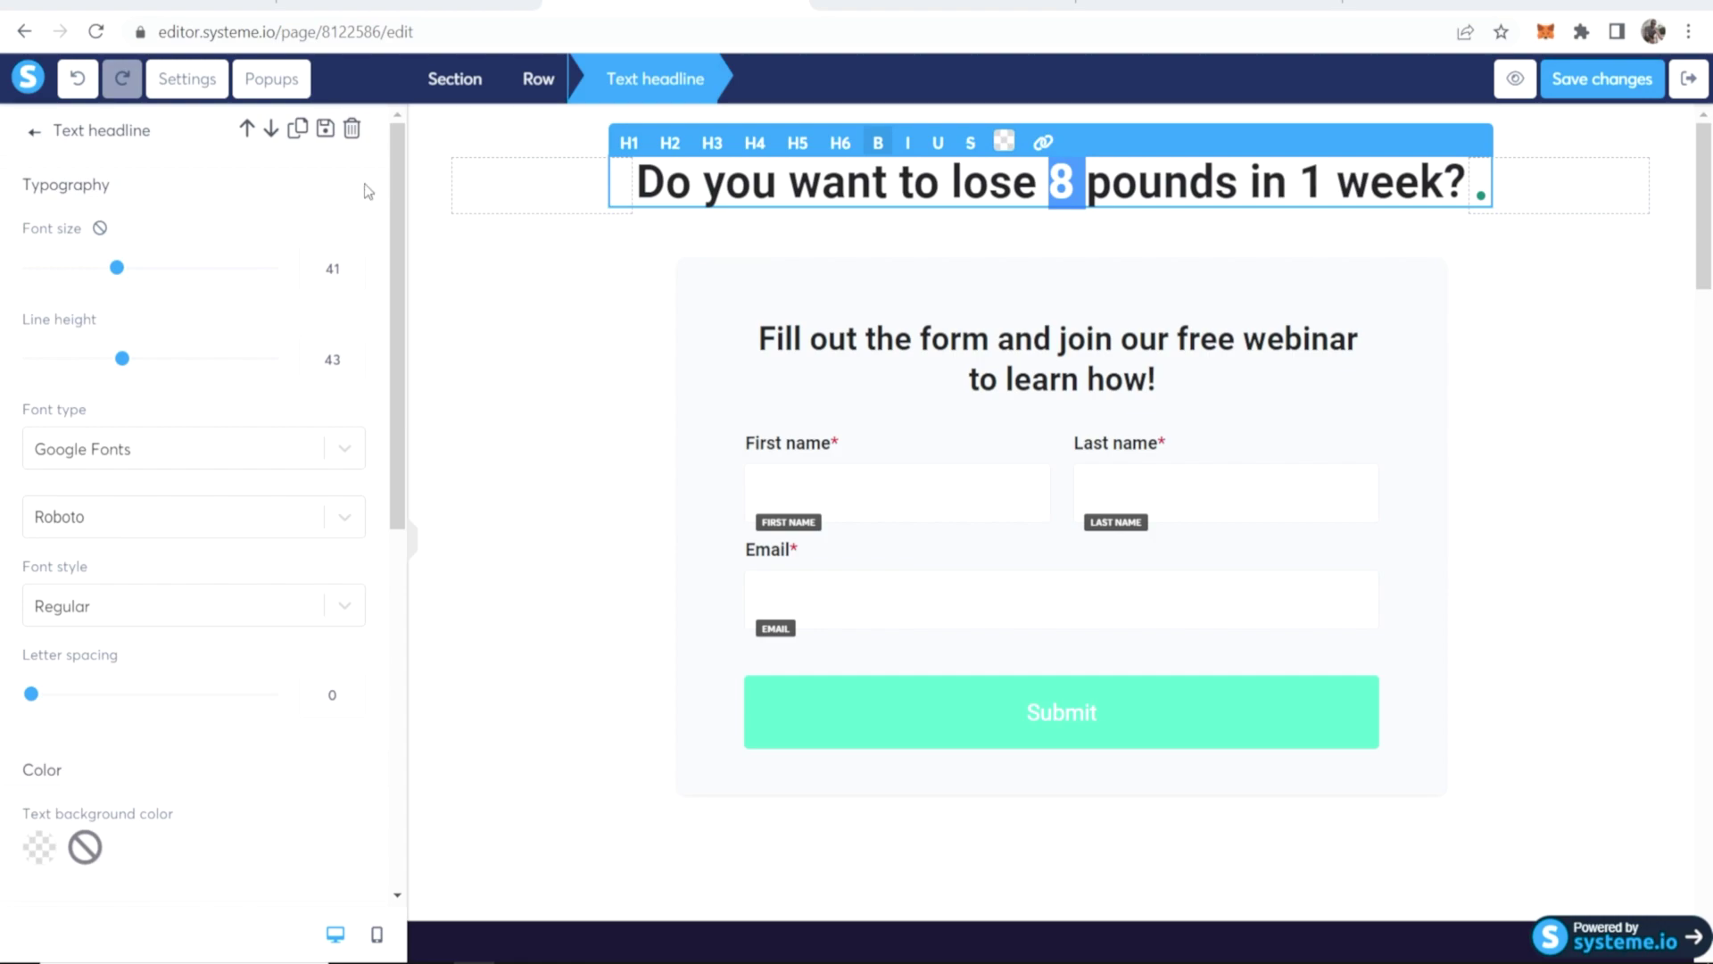
{"action": "left_click_drag", "start_coordinate": [124, 282], "coordinate": [141, 282]}
{"action": "left_click", "coordinate": [1514, 486]}
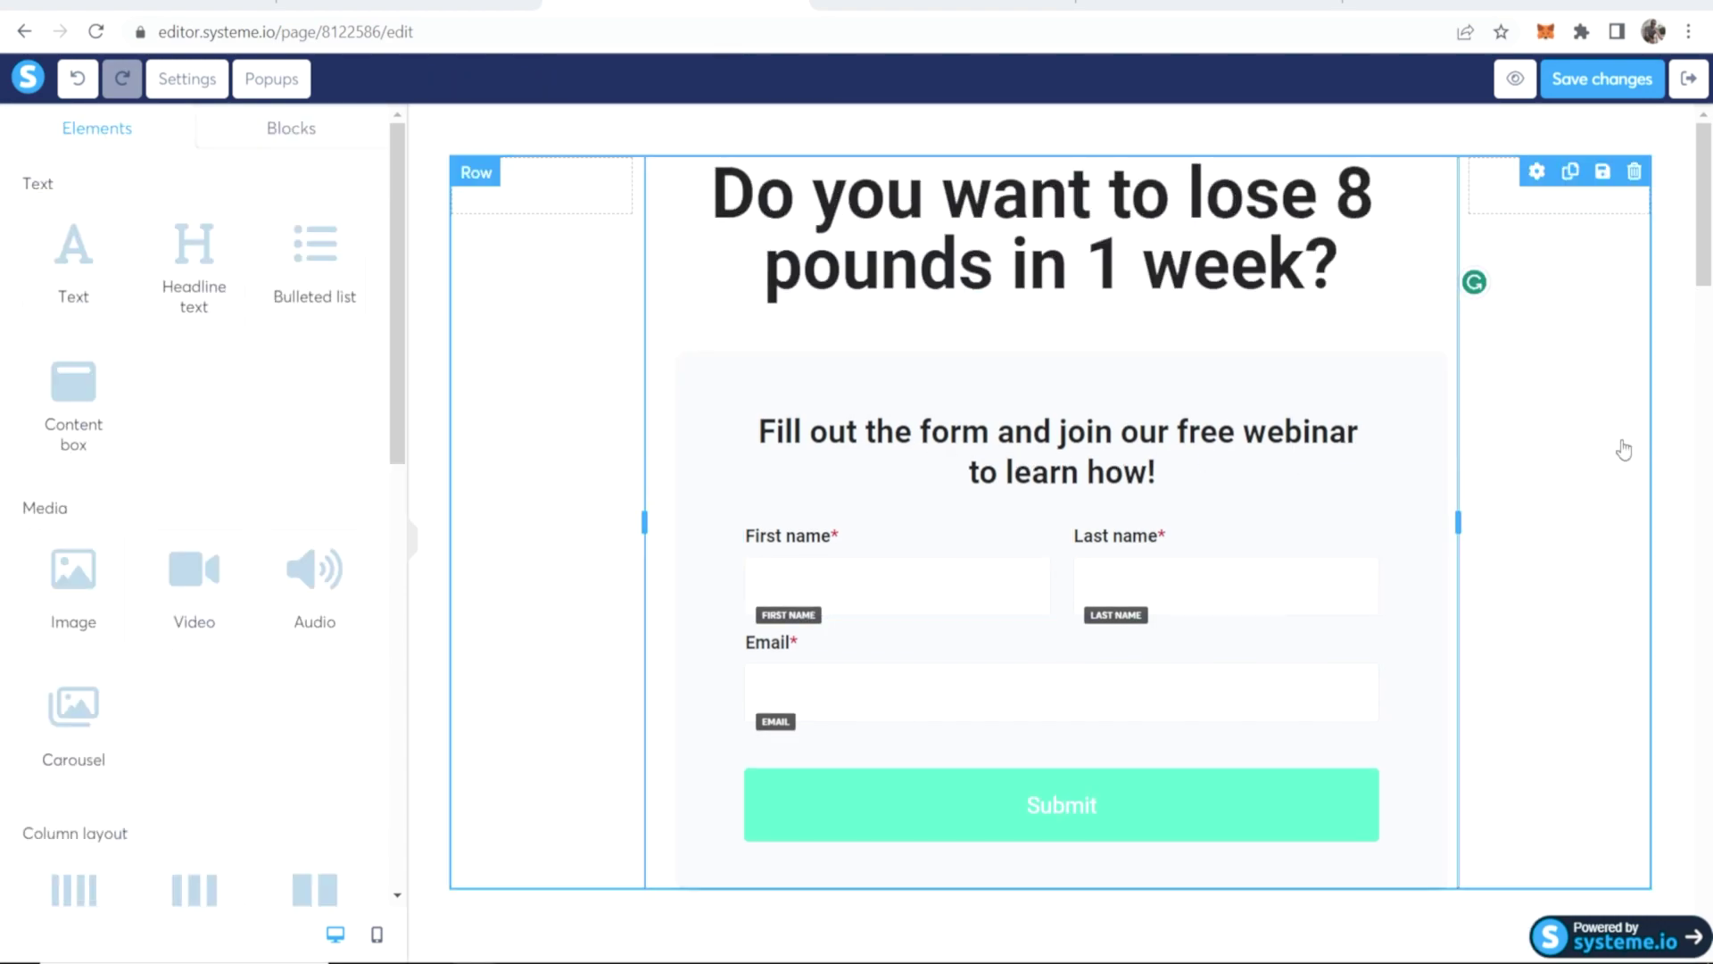
Delete the testimonial carousel row below the form, then preview the squeeze page.
{"action": "scroll", "coordinate": [1356, 448], "scroll_direction": "down", "scroll_amount": 7}
{"action": "left_click", "coordinate": [1384, 344]}
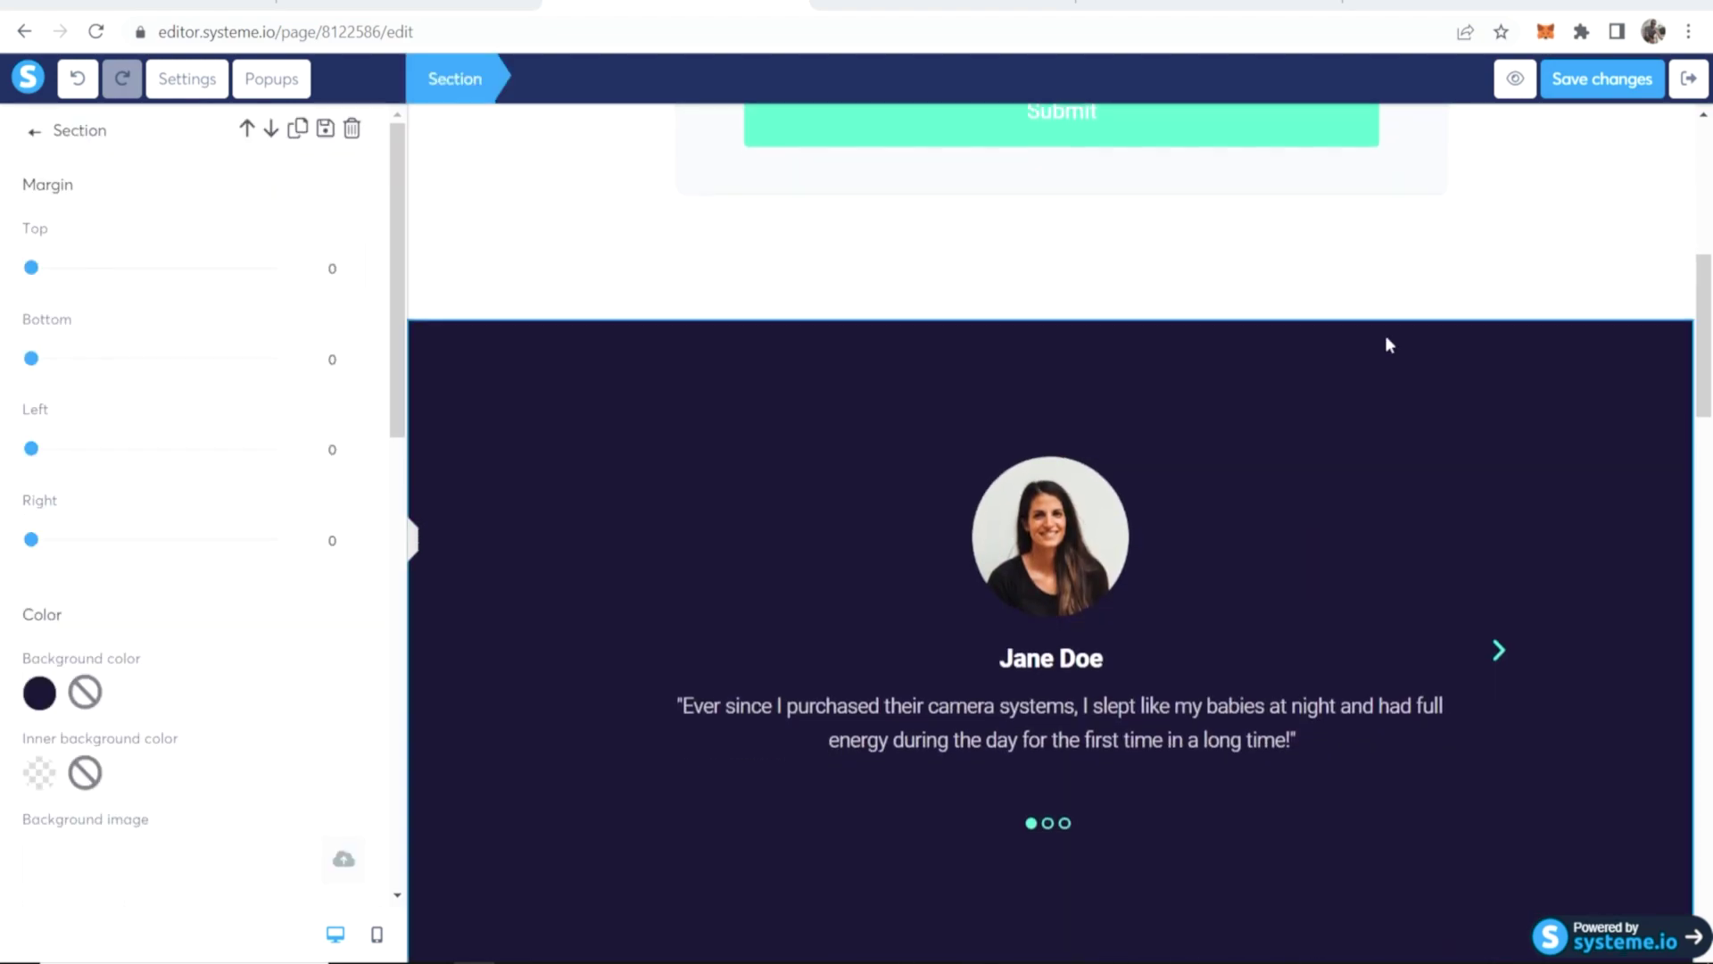
{"action": "key", "text": "Escape"}
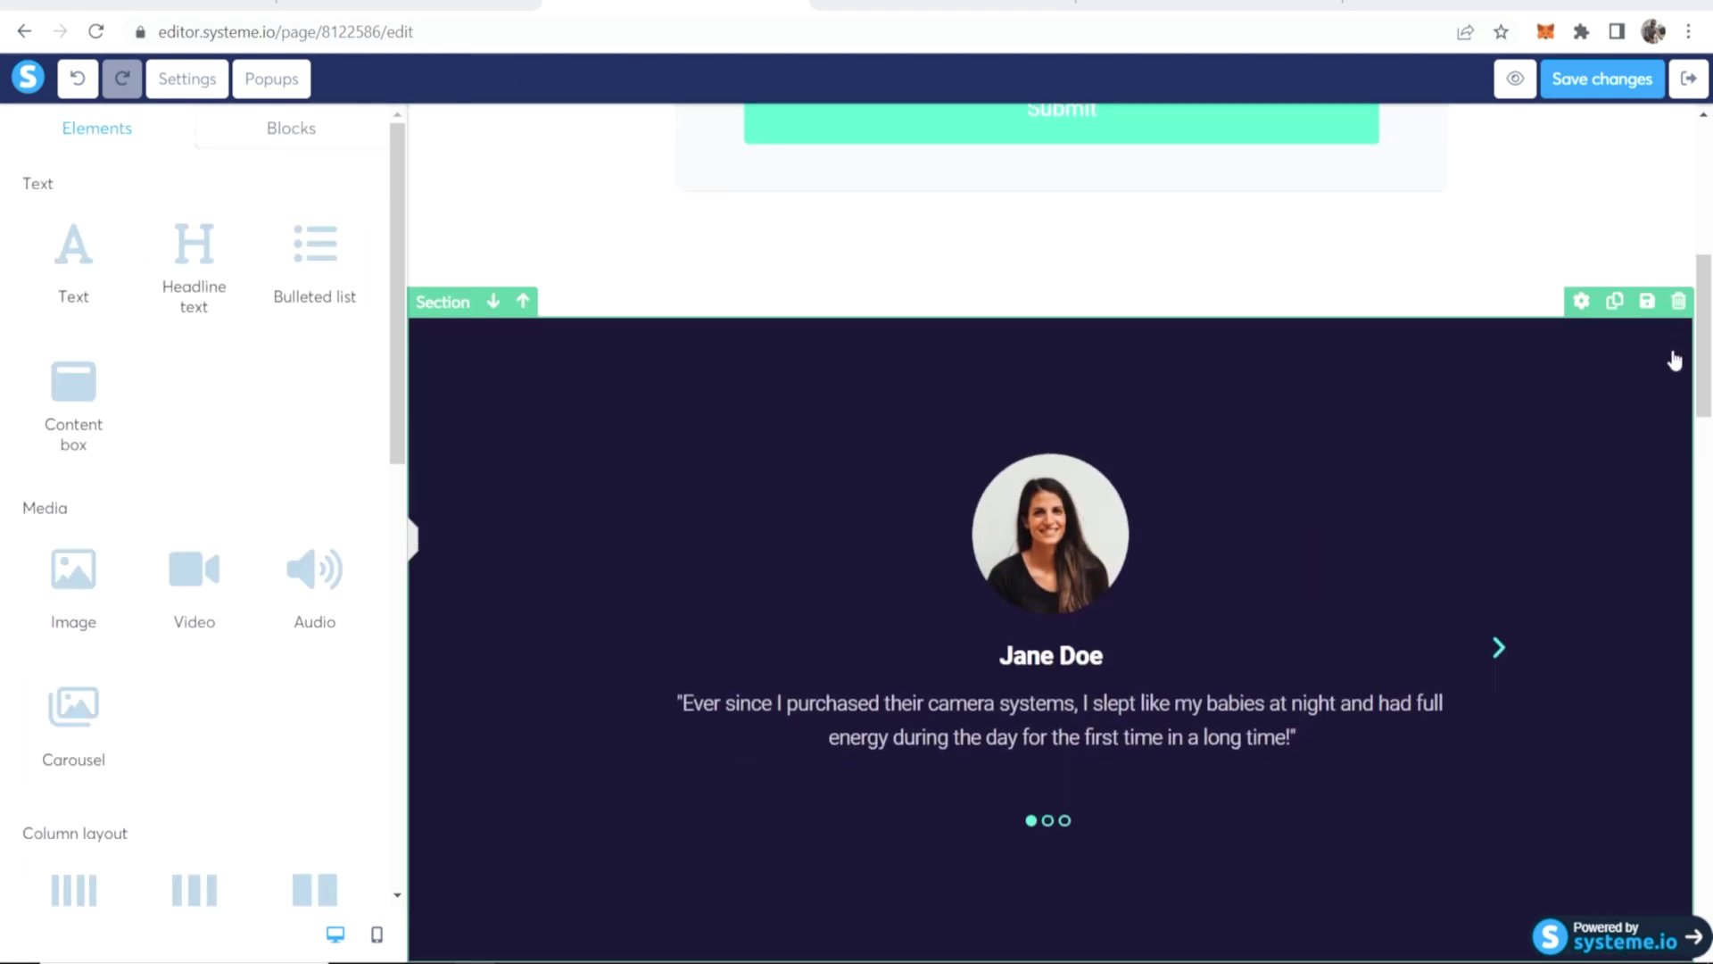
{"action": "left_click", "coordinate": [1679, 323]}
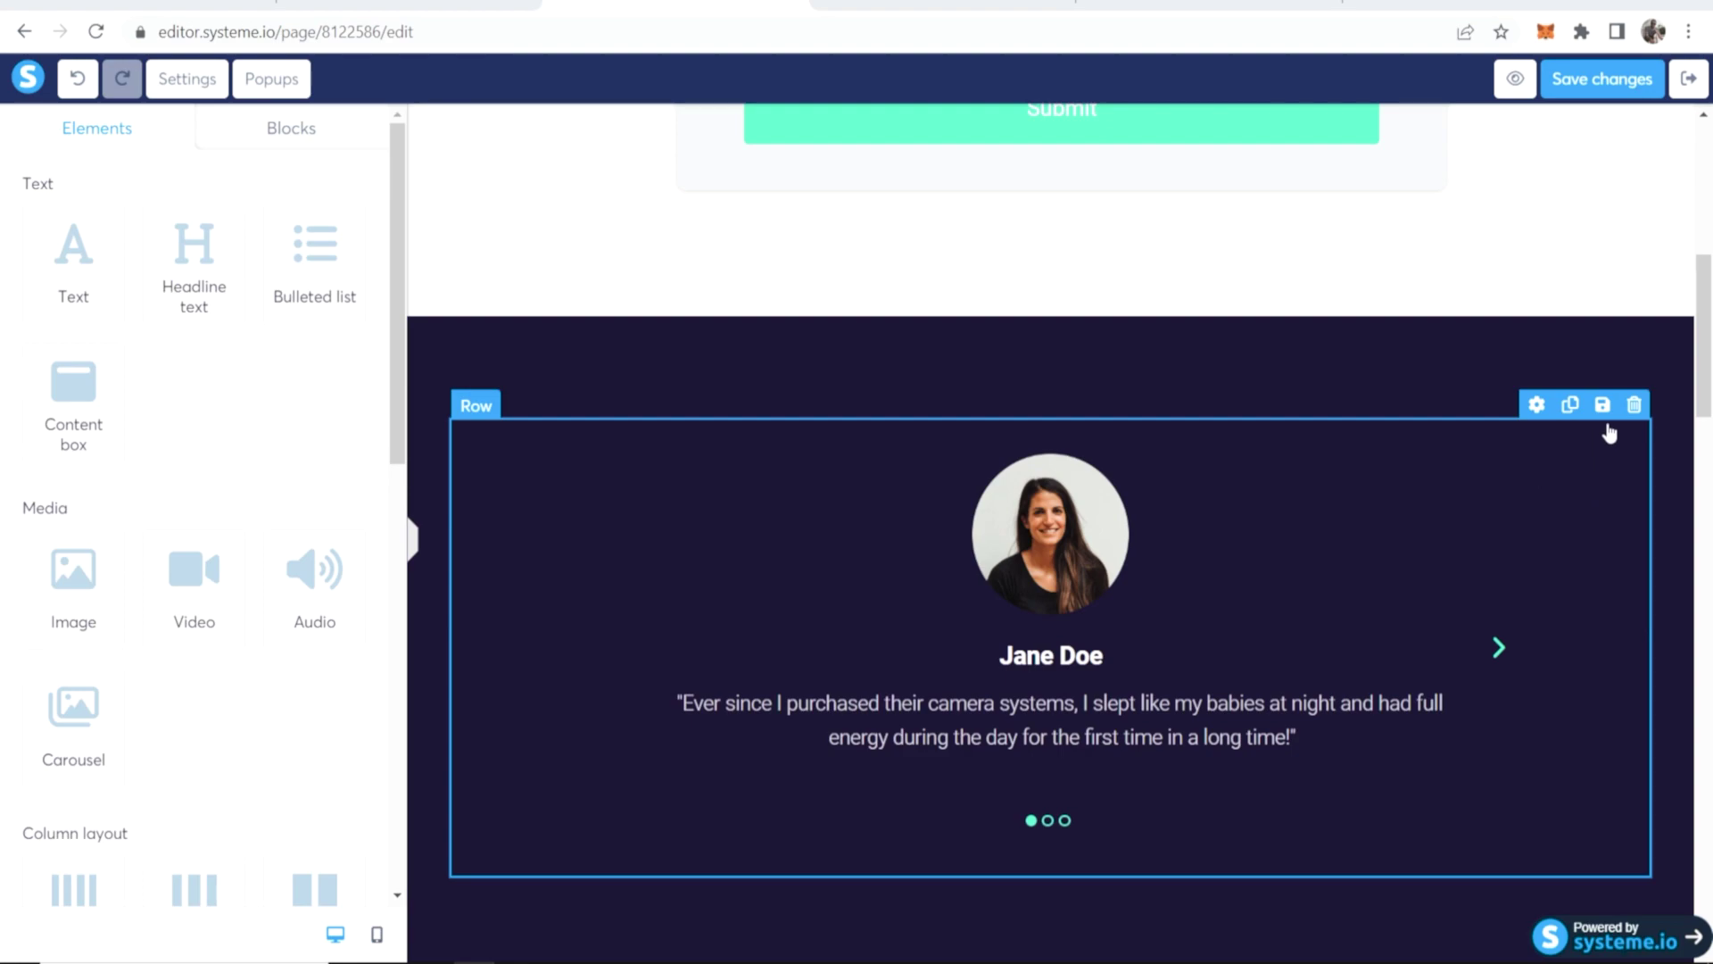
{"action": "left_click", "coordinate": [1633, 401]}
{"action": "left_click", "coordinate": [955, 161]}
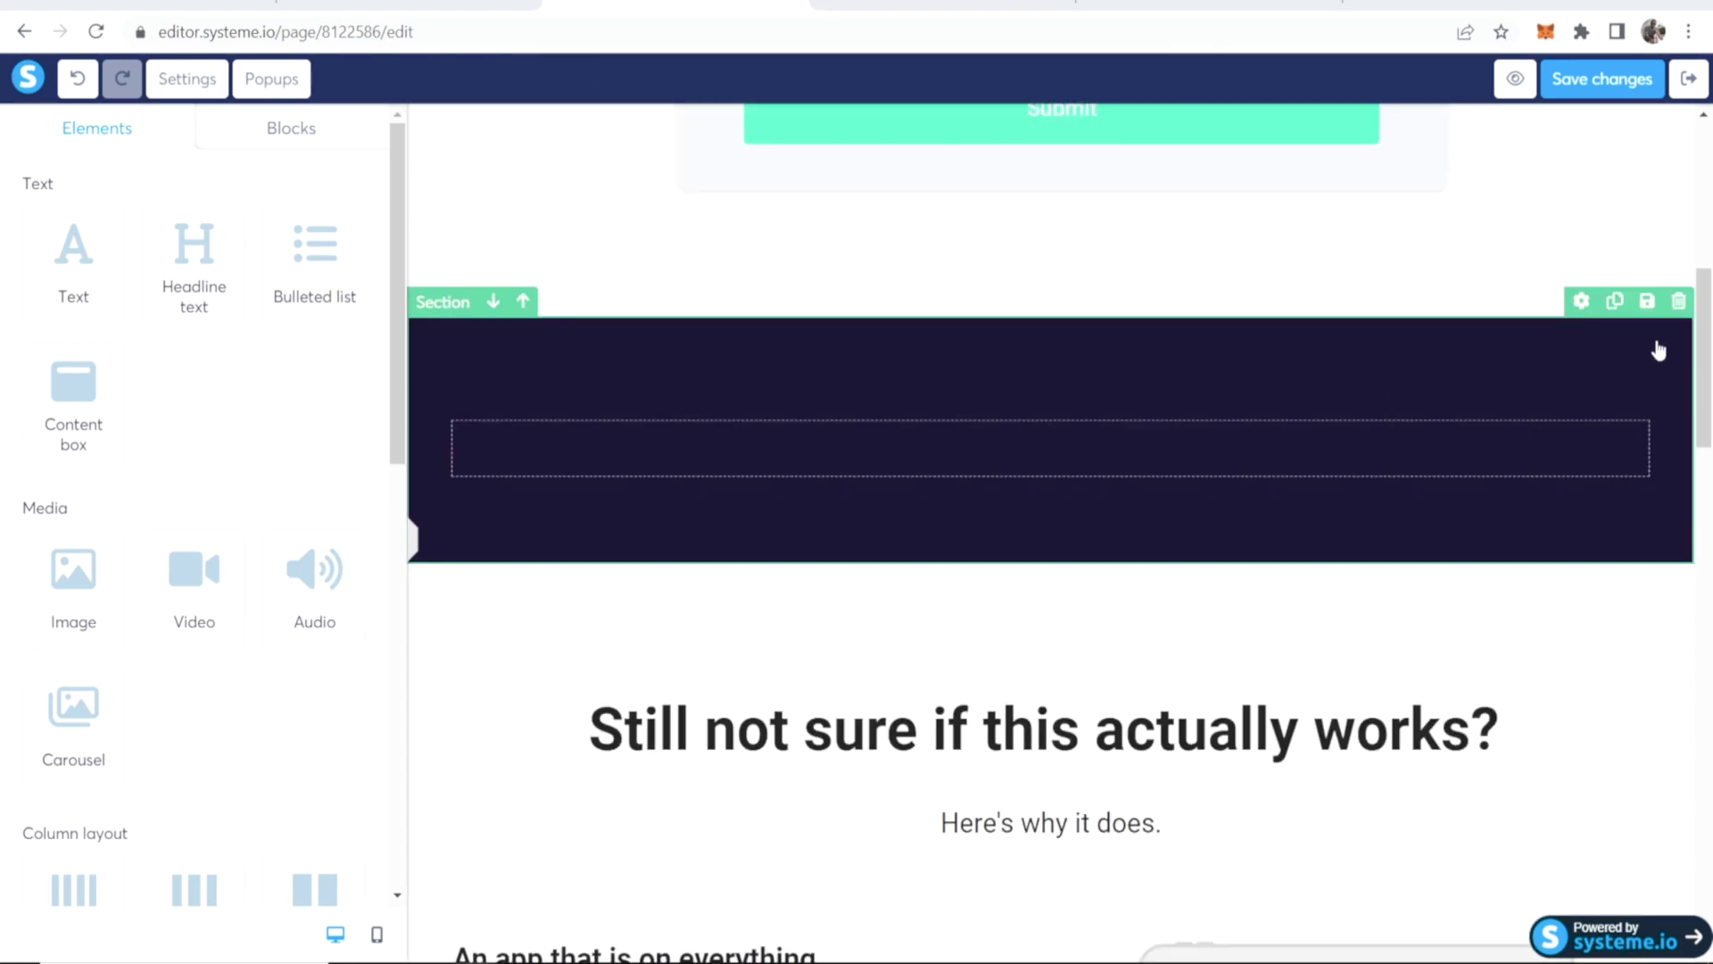
{"action": "scroll", "coordinate": [1597, 419], "scroll_direction": "up", "scroll_amount": 8}
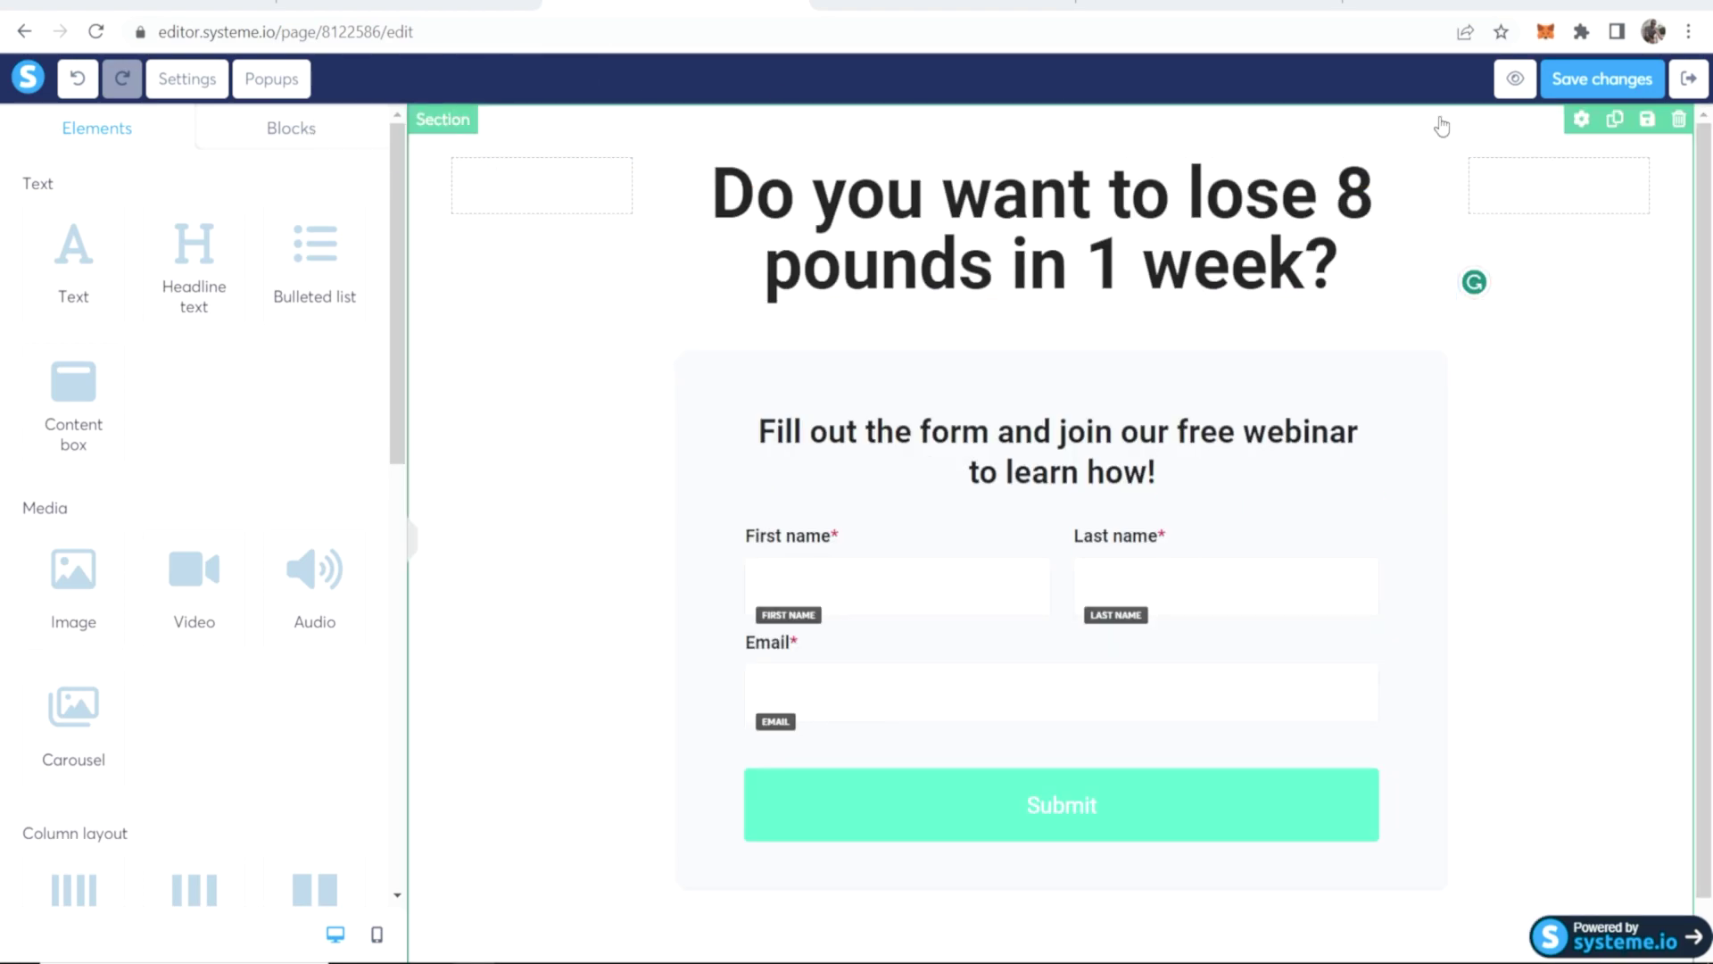
{"action": "left_click", "coordinate": [1516, 90]}
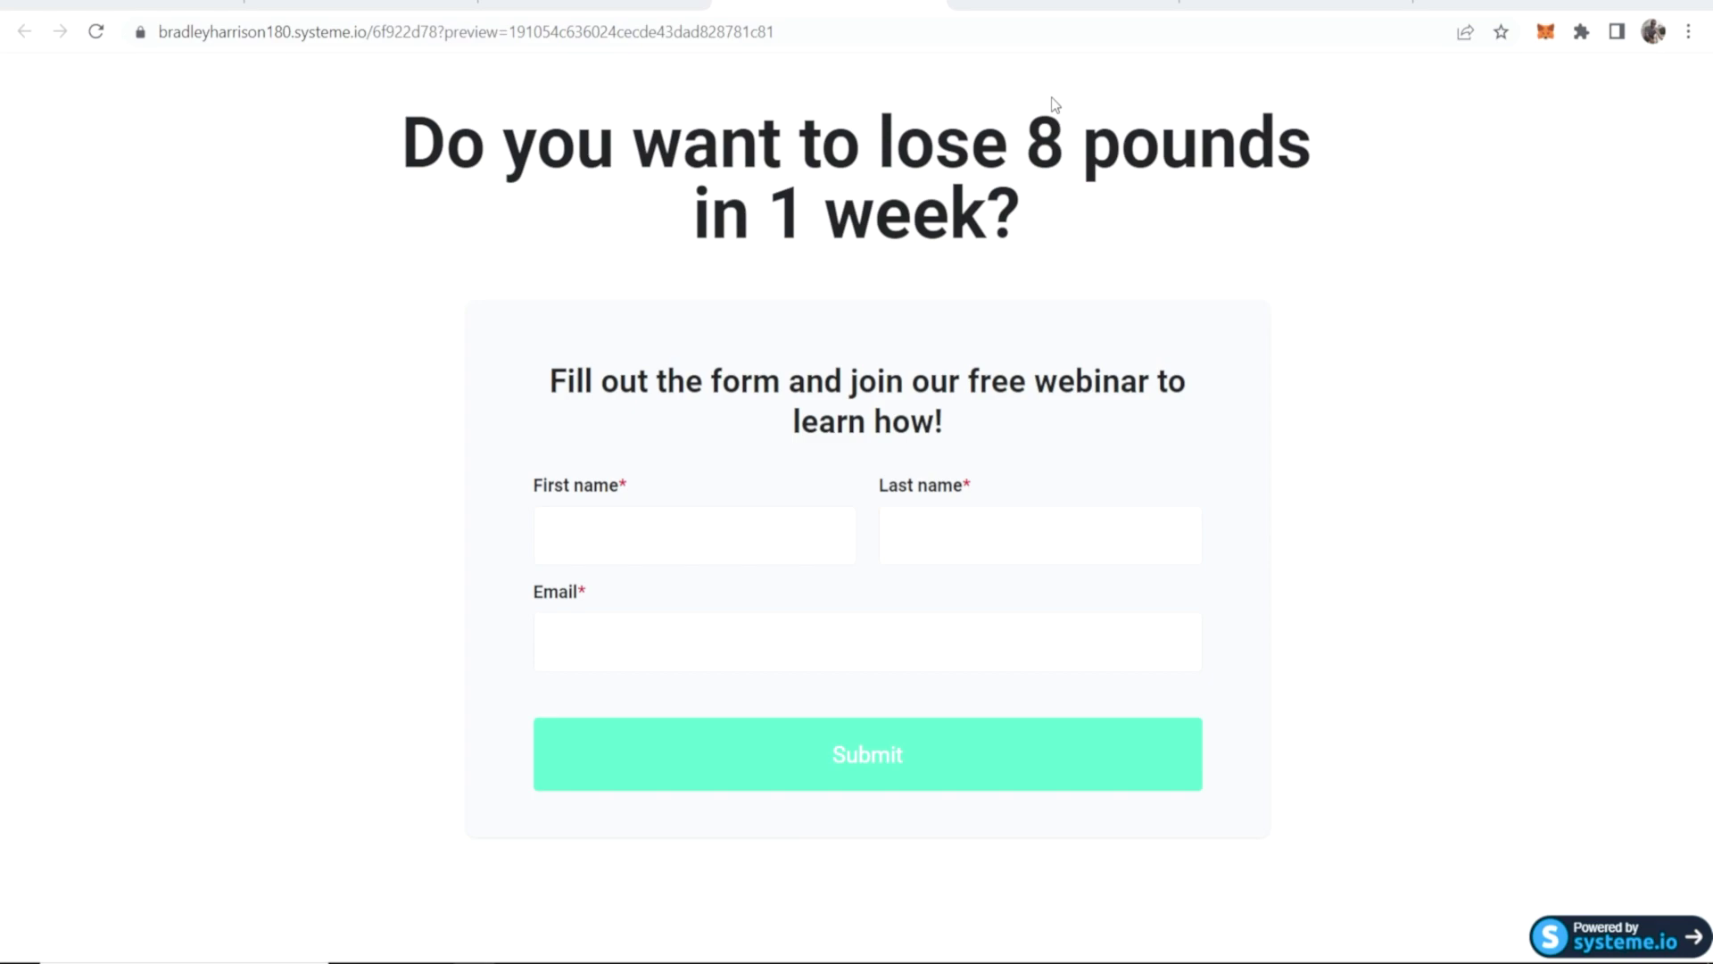
Replace the form heading with the pasted wording offering access to the diet.
{"action": "key", "text": "ctrl+w"}
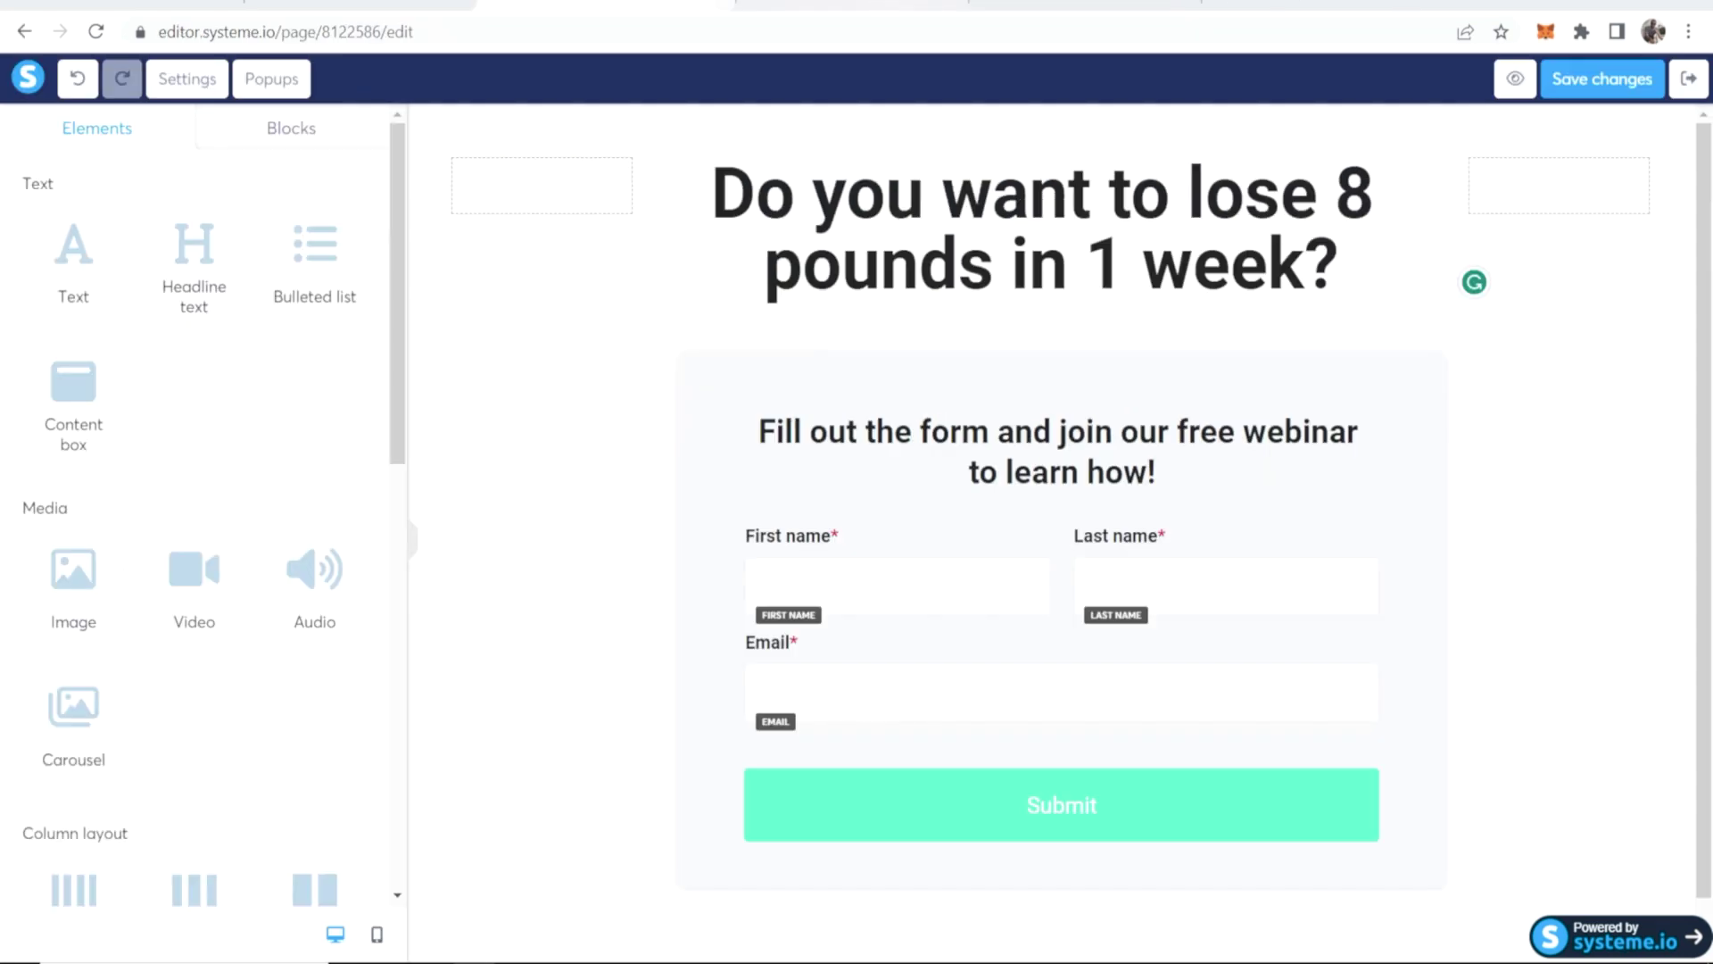
{"action": "double_click", "coordinate": [1150, 450]}
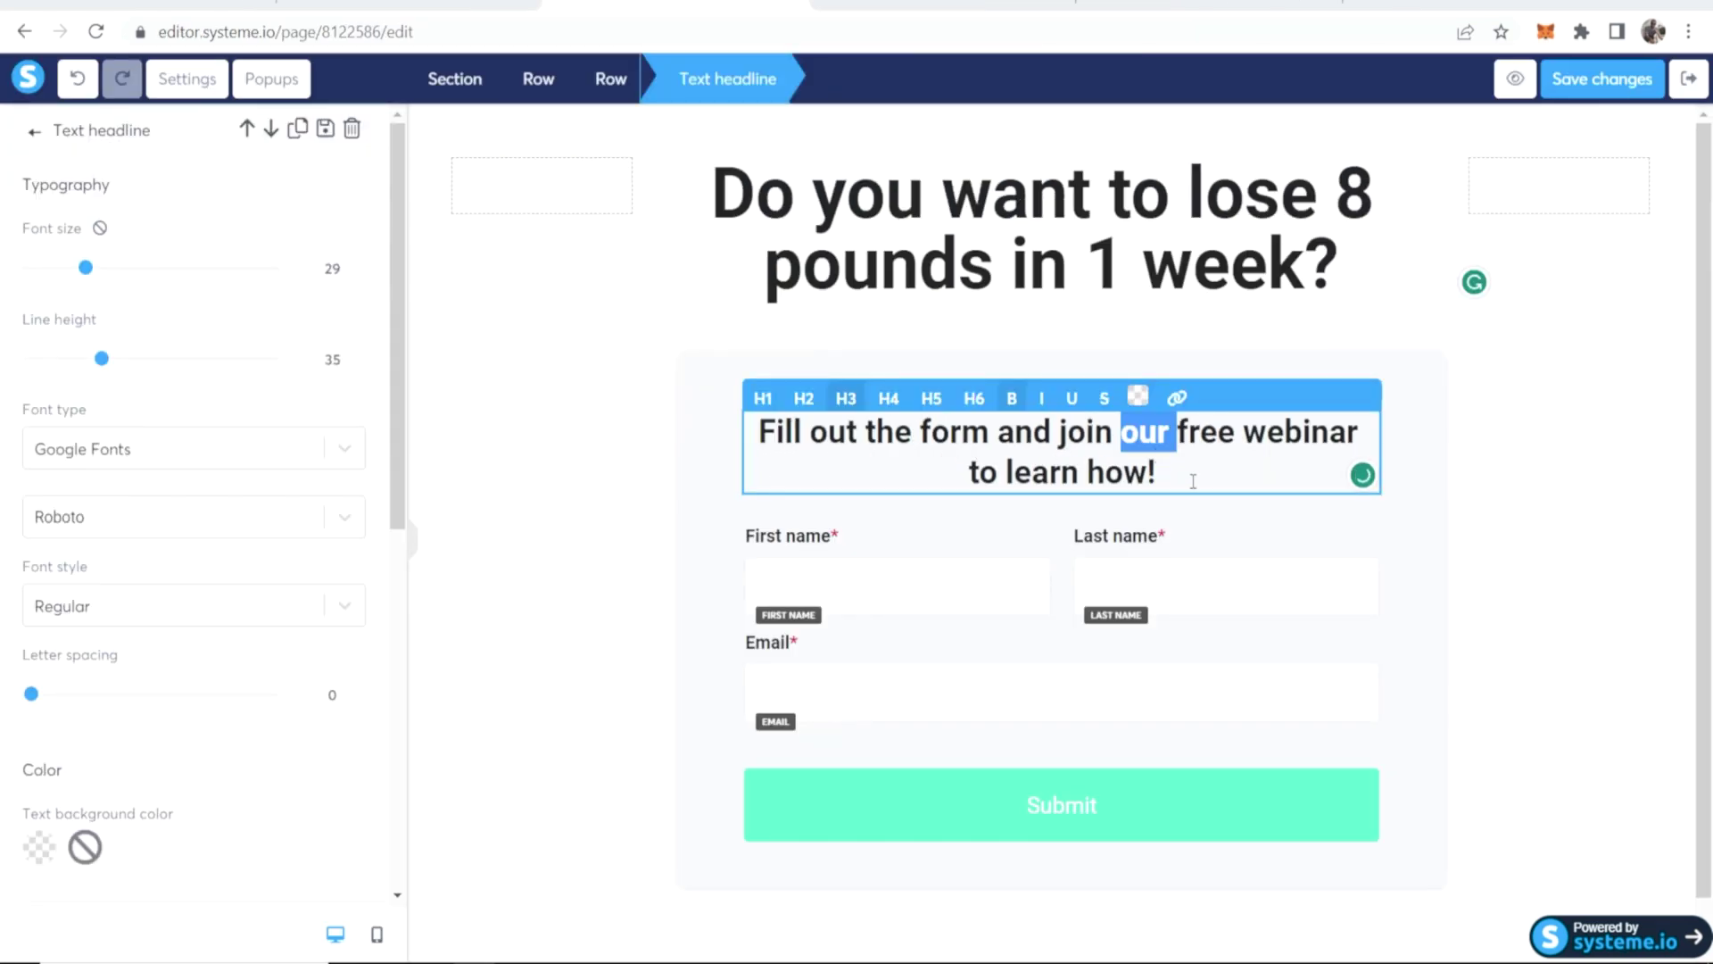
{"action": "left_click_drag", "start_coordinate": [1223, 474], "coordinate": [745, 424]}
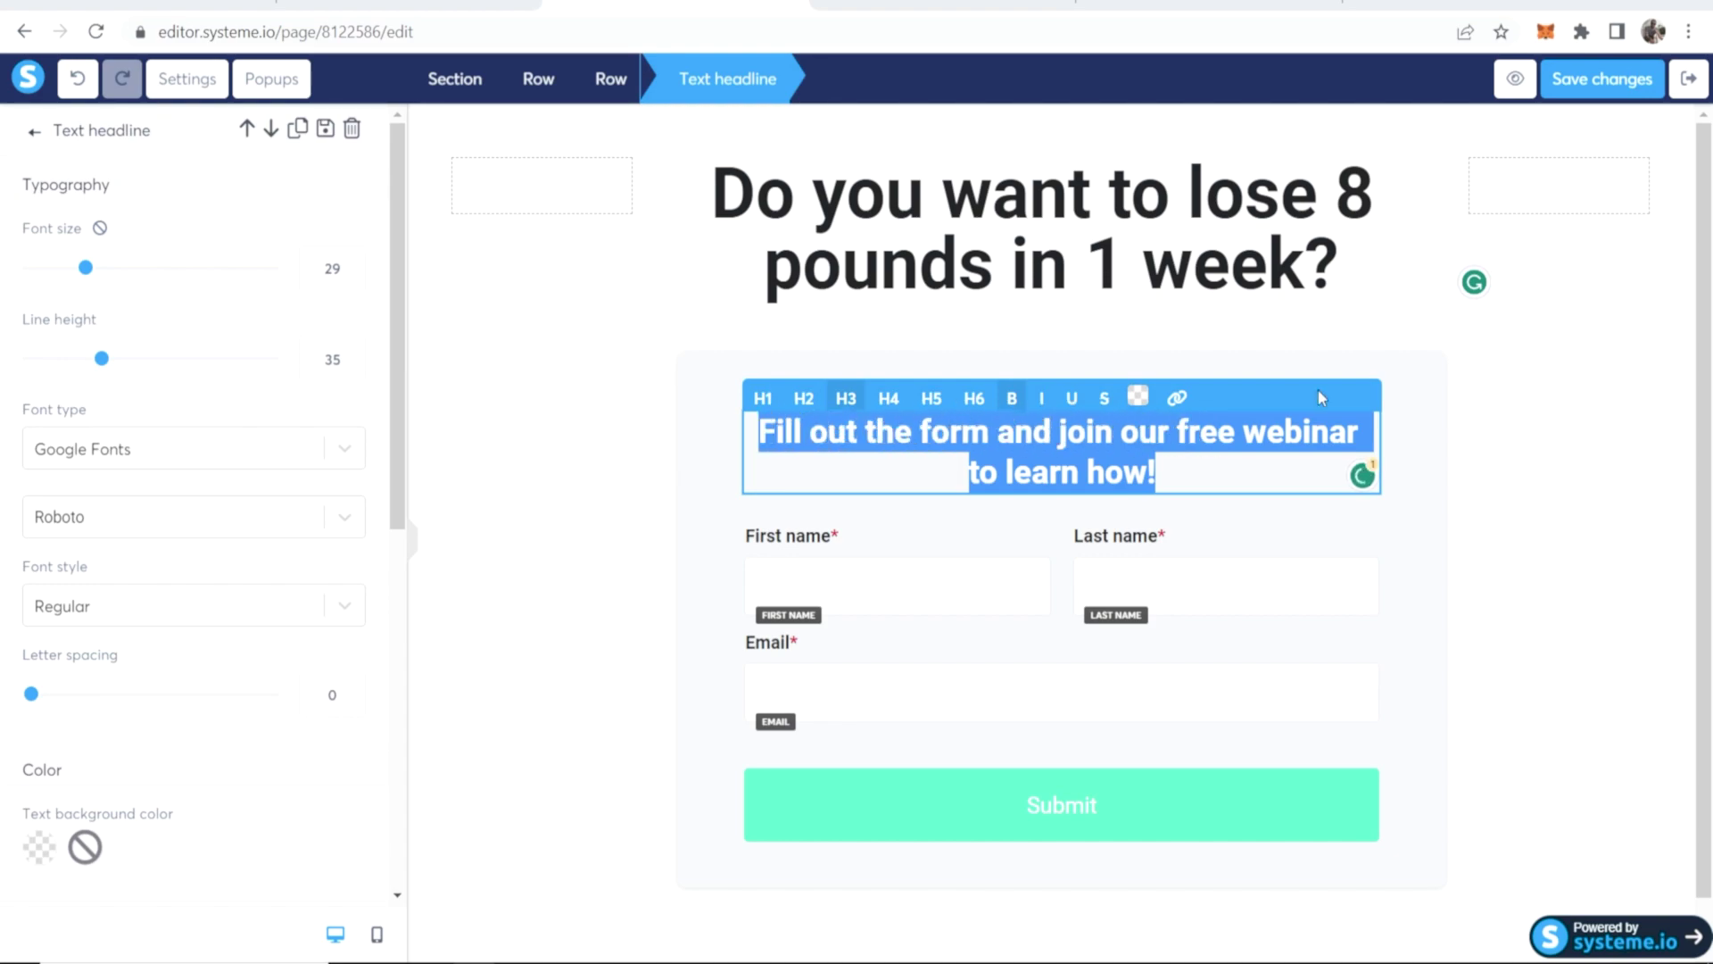
{"action": "type", "text": "Fill out the form to gain access to the diet that changed my life forever."}
{"action": "left_click", "coordinate": [1371, 495]}
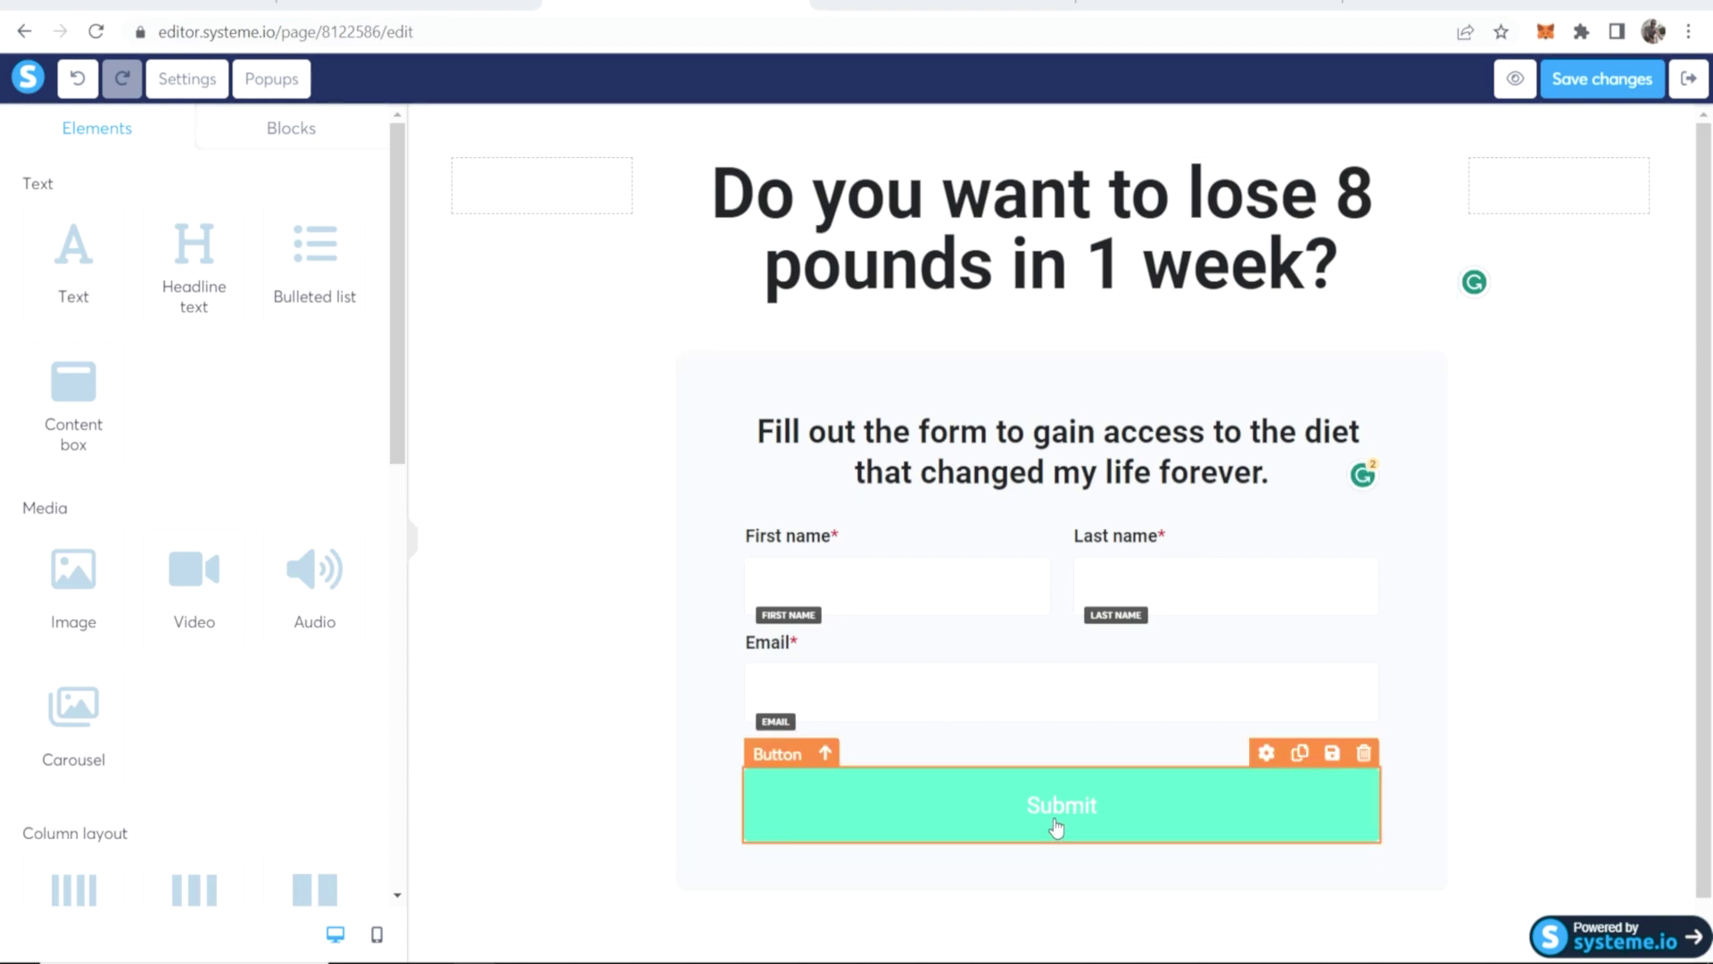
Set the Submit button to send the form and redirect to the next step.
{"action": "left_click", "coordinate": [1026, 821]}
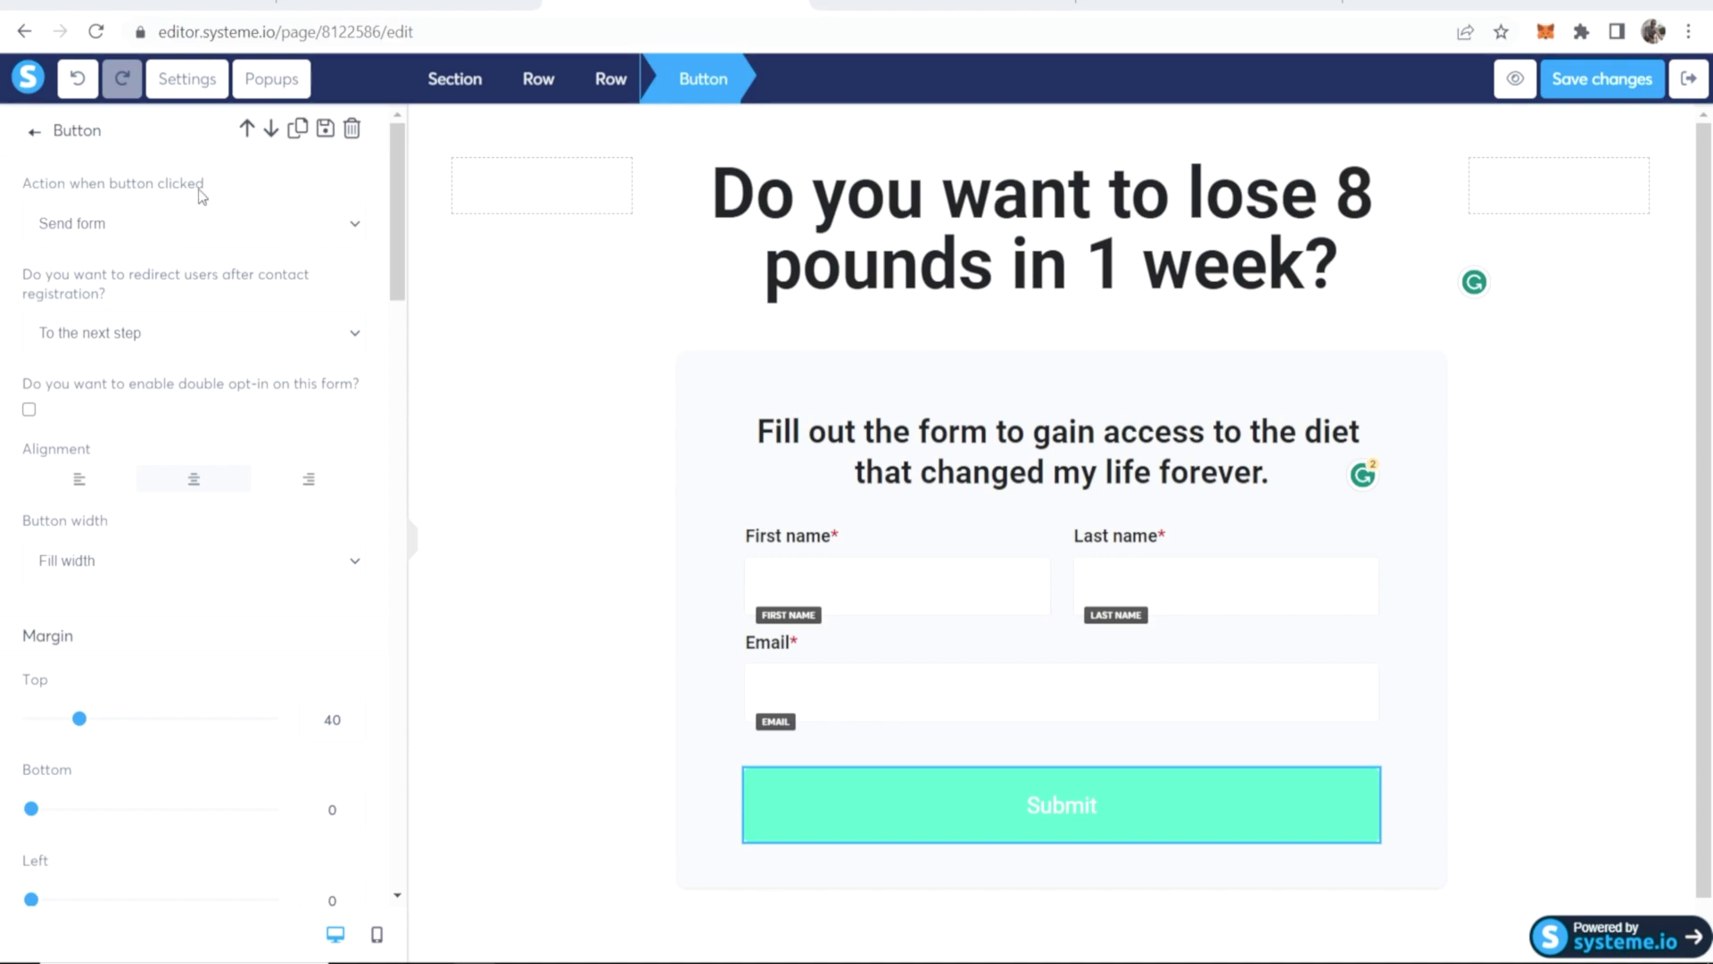
{"action": "left_click", "coordinate": [157, 228]}
{"action": "left_click", "coordinate": [53, 257]}
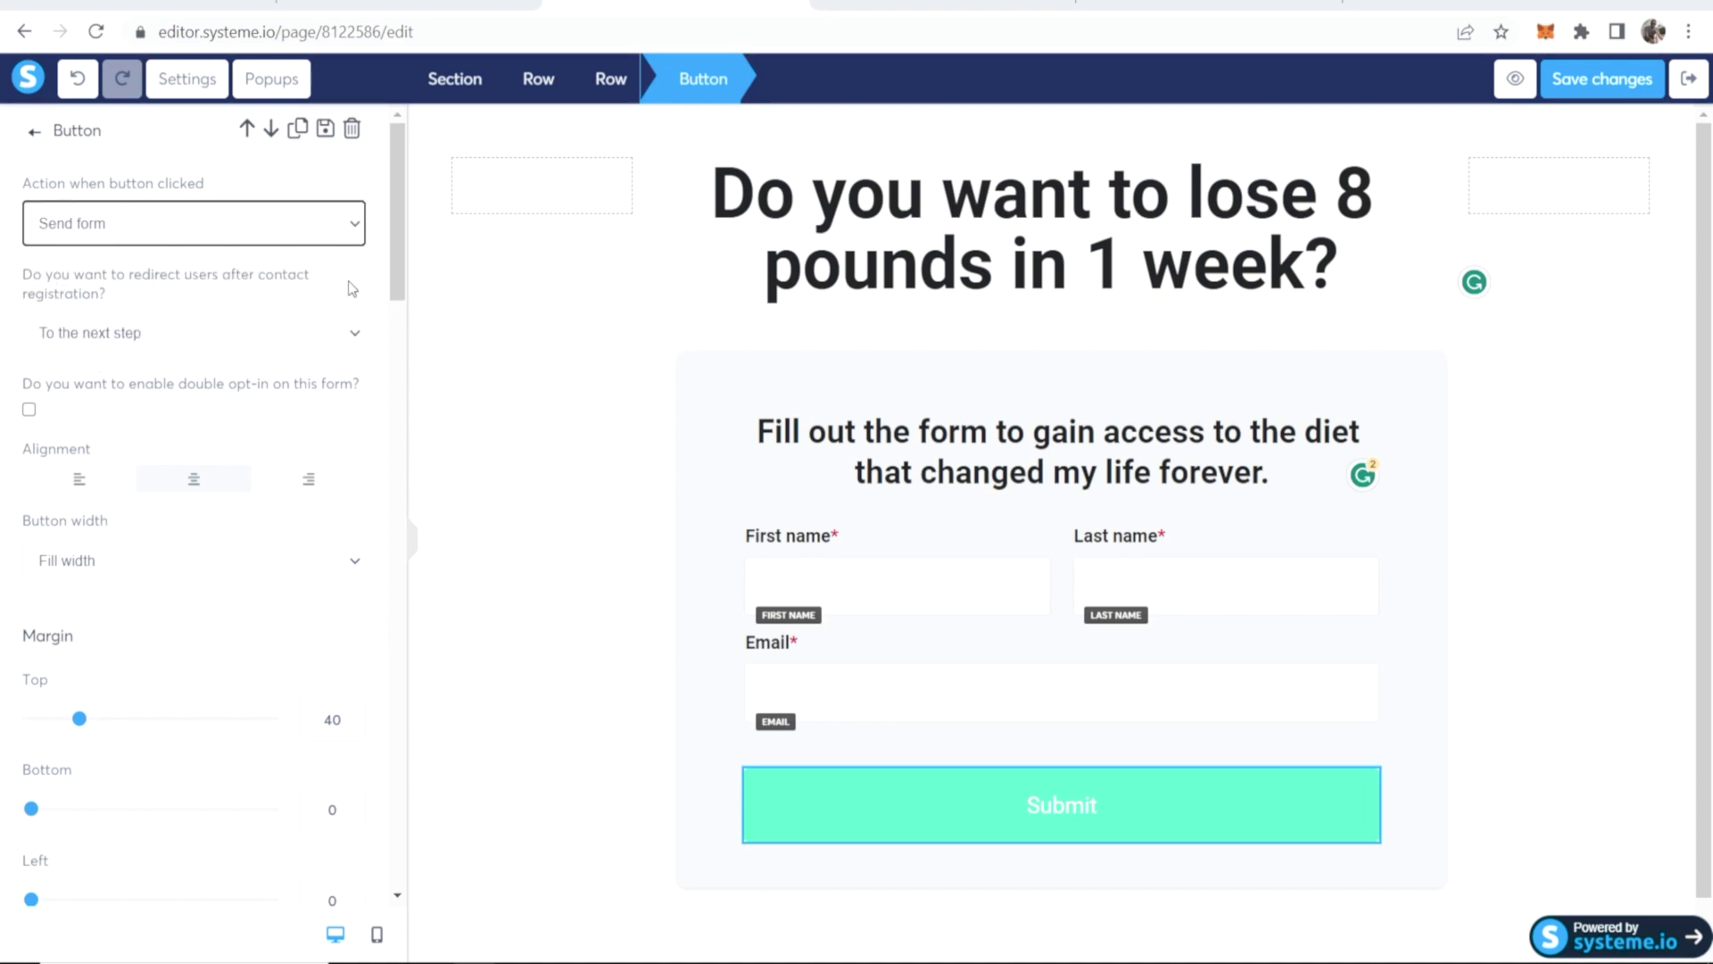
{"action": "left_click", "coordinate": [101, 333]}
{"action": "left_click", "coordinate": [65, 366]}
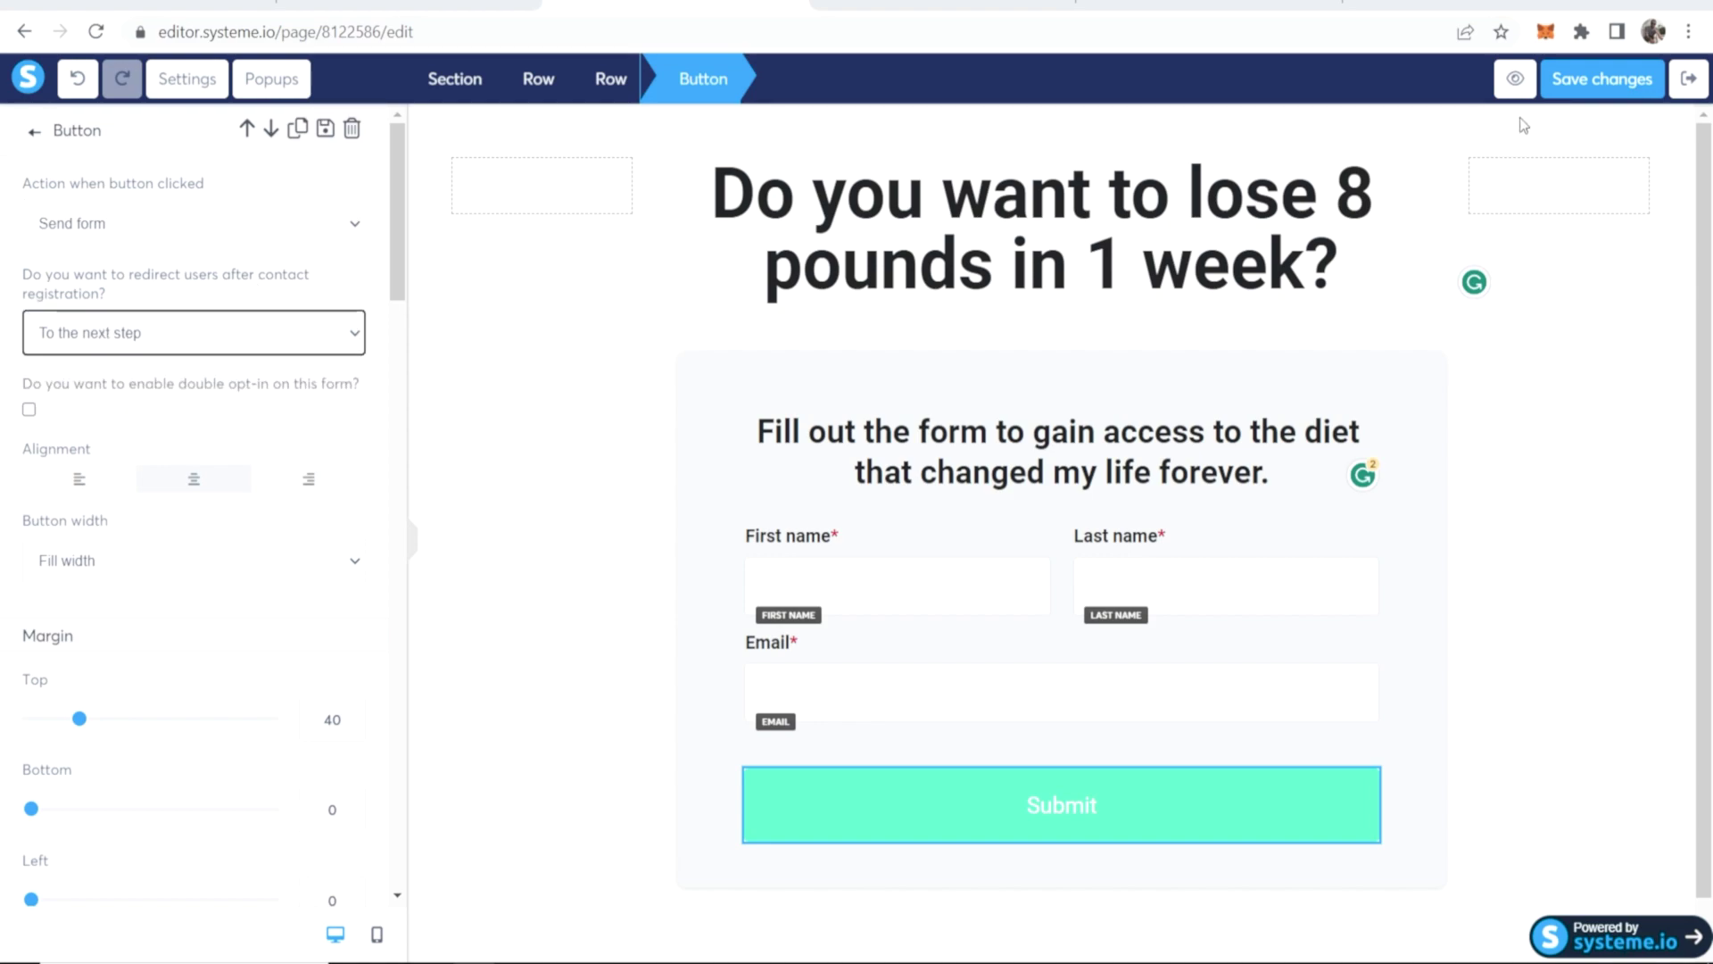
{"action": "left_click", "coordinate": [1555, 122]}
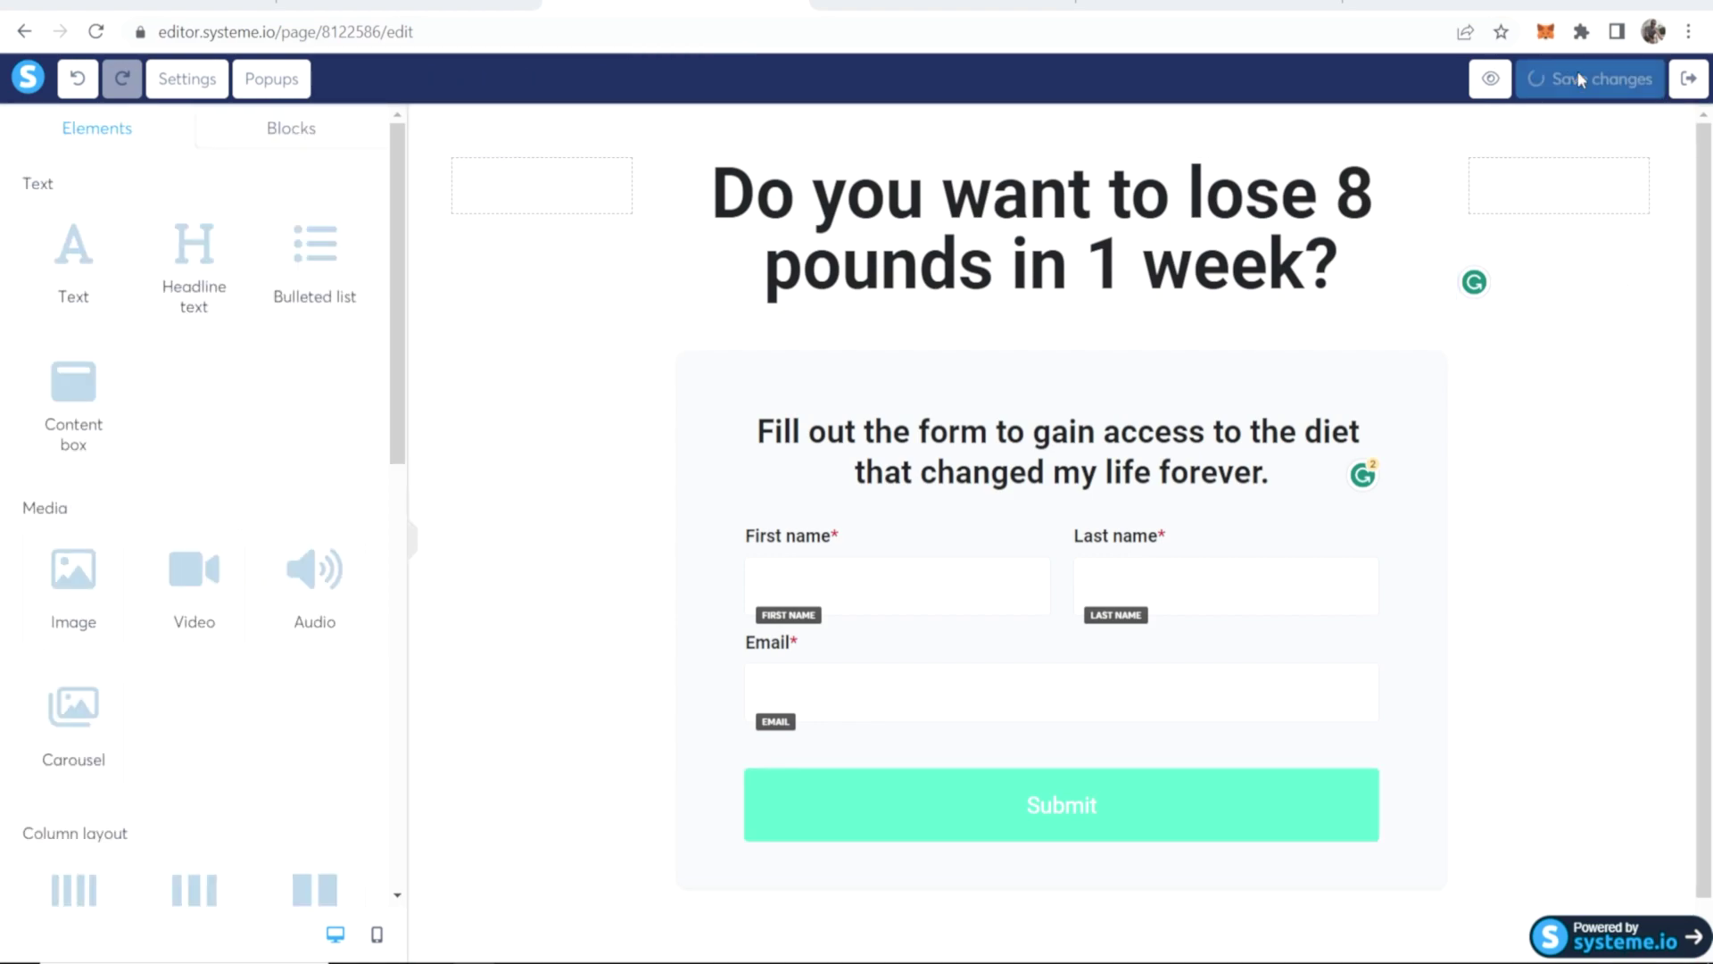
Leave the editor and scroll through the Smoothie Diet sales page's headline, video and offer.
{"action": "left_click", "coordinate": [1690, 82]}
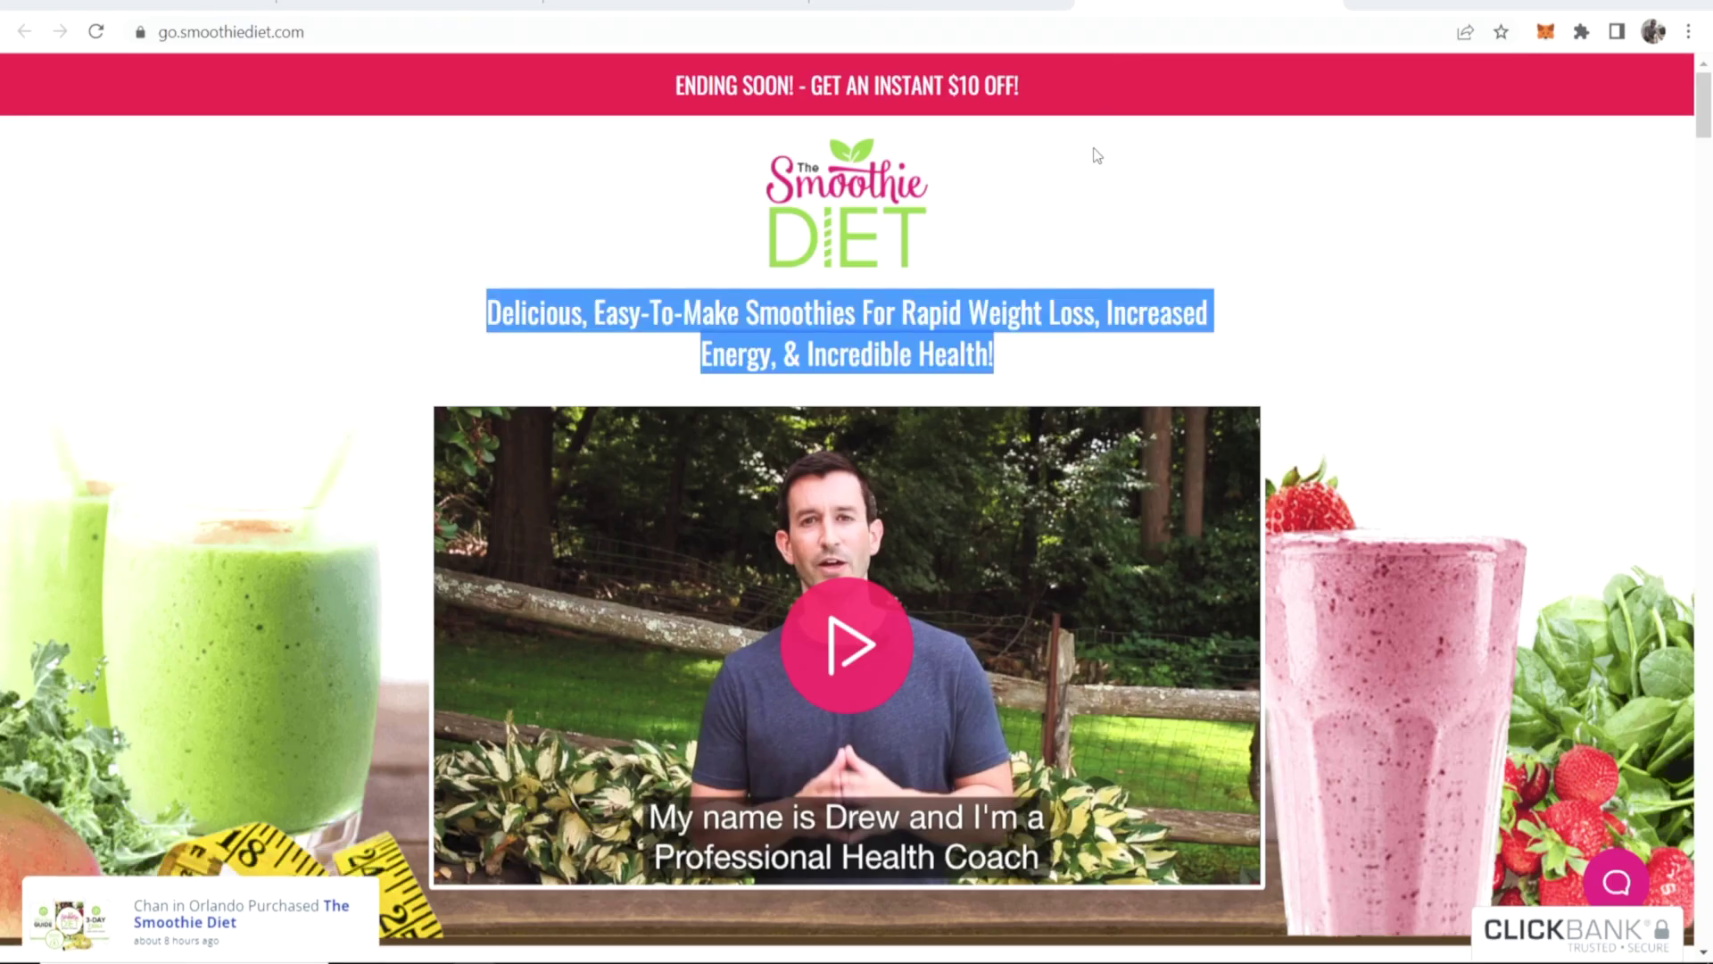
{"action": "left_click", "coordinate": [1026, 237]}
{"action": "scroll", "coordinate": [964, 459], "scroll_direction": "down", "scroll_amount": 8}
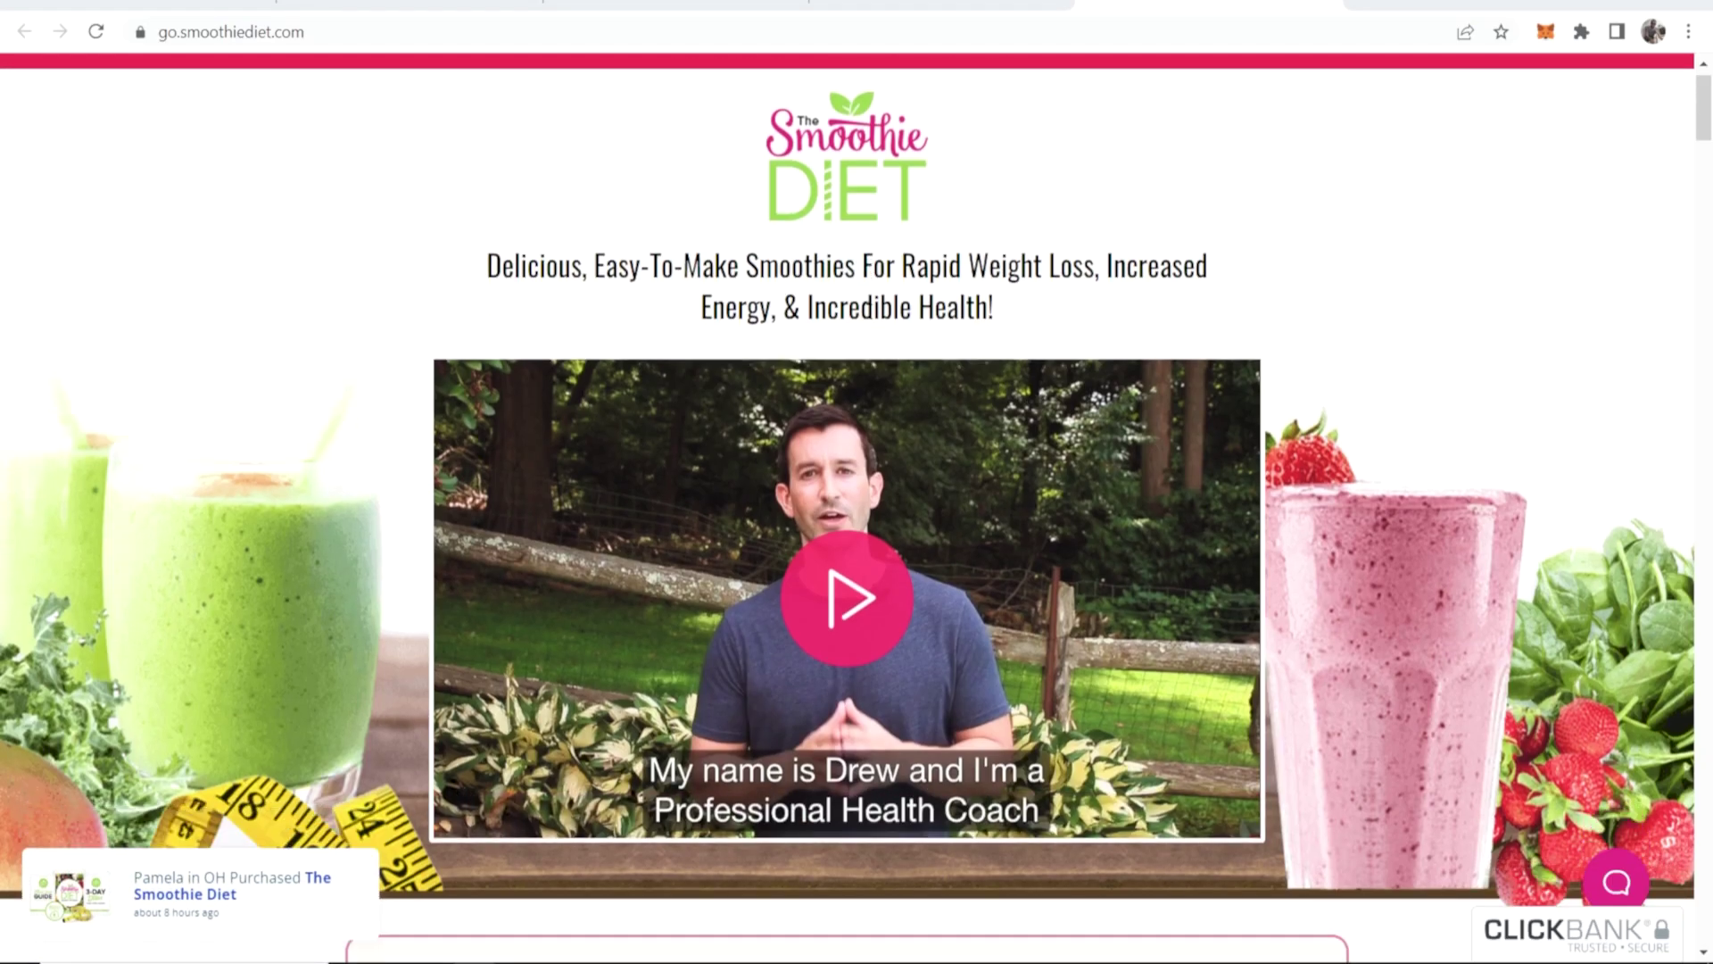
{"action": "scroll", "coordinate": [964, 460], "scroll_direction": "down", "scroll_amount": 5}
{"action": "scroll", "coordinate": [964, 460], "scroll_direction": "up", "scroll_amount": 13}
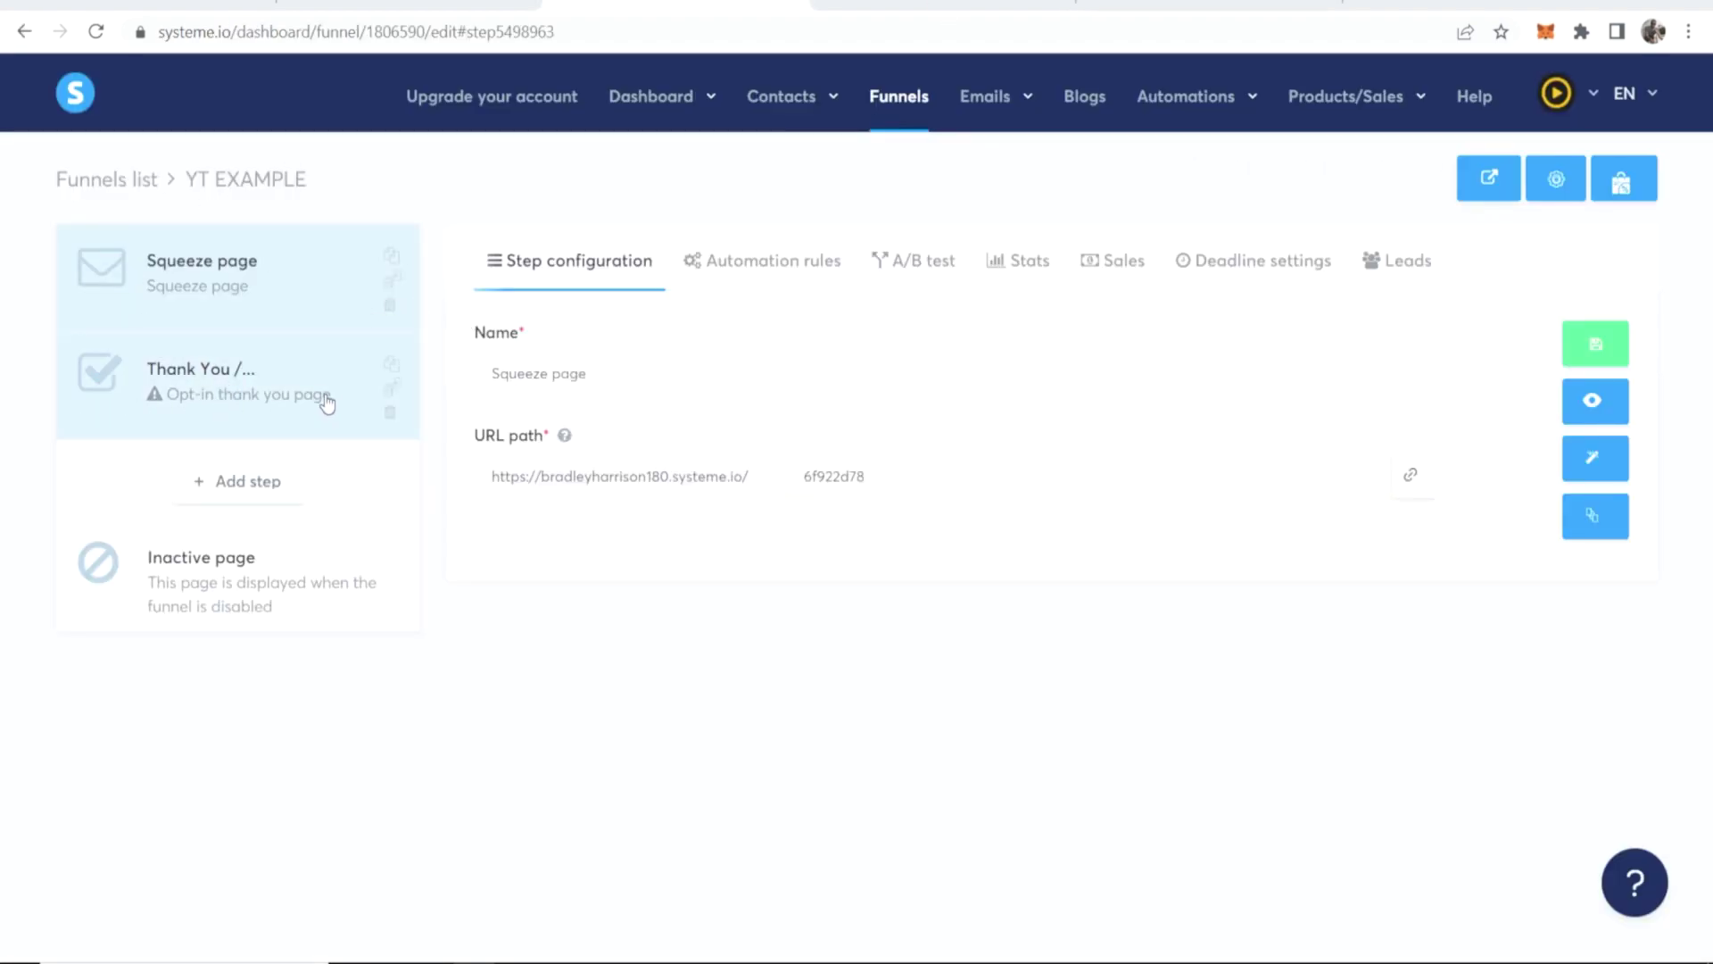
Apply the 'Thanks for showing interest!' template to the Thank You step.
{"action": "left_click", "coordinate": [264, 402]}
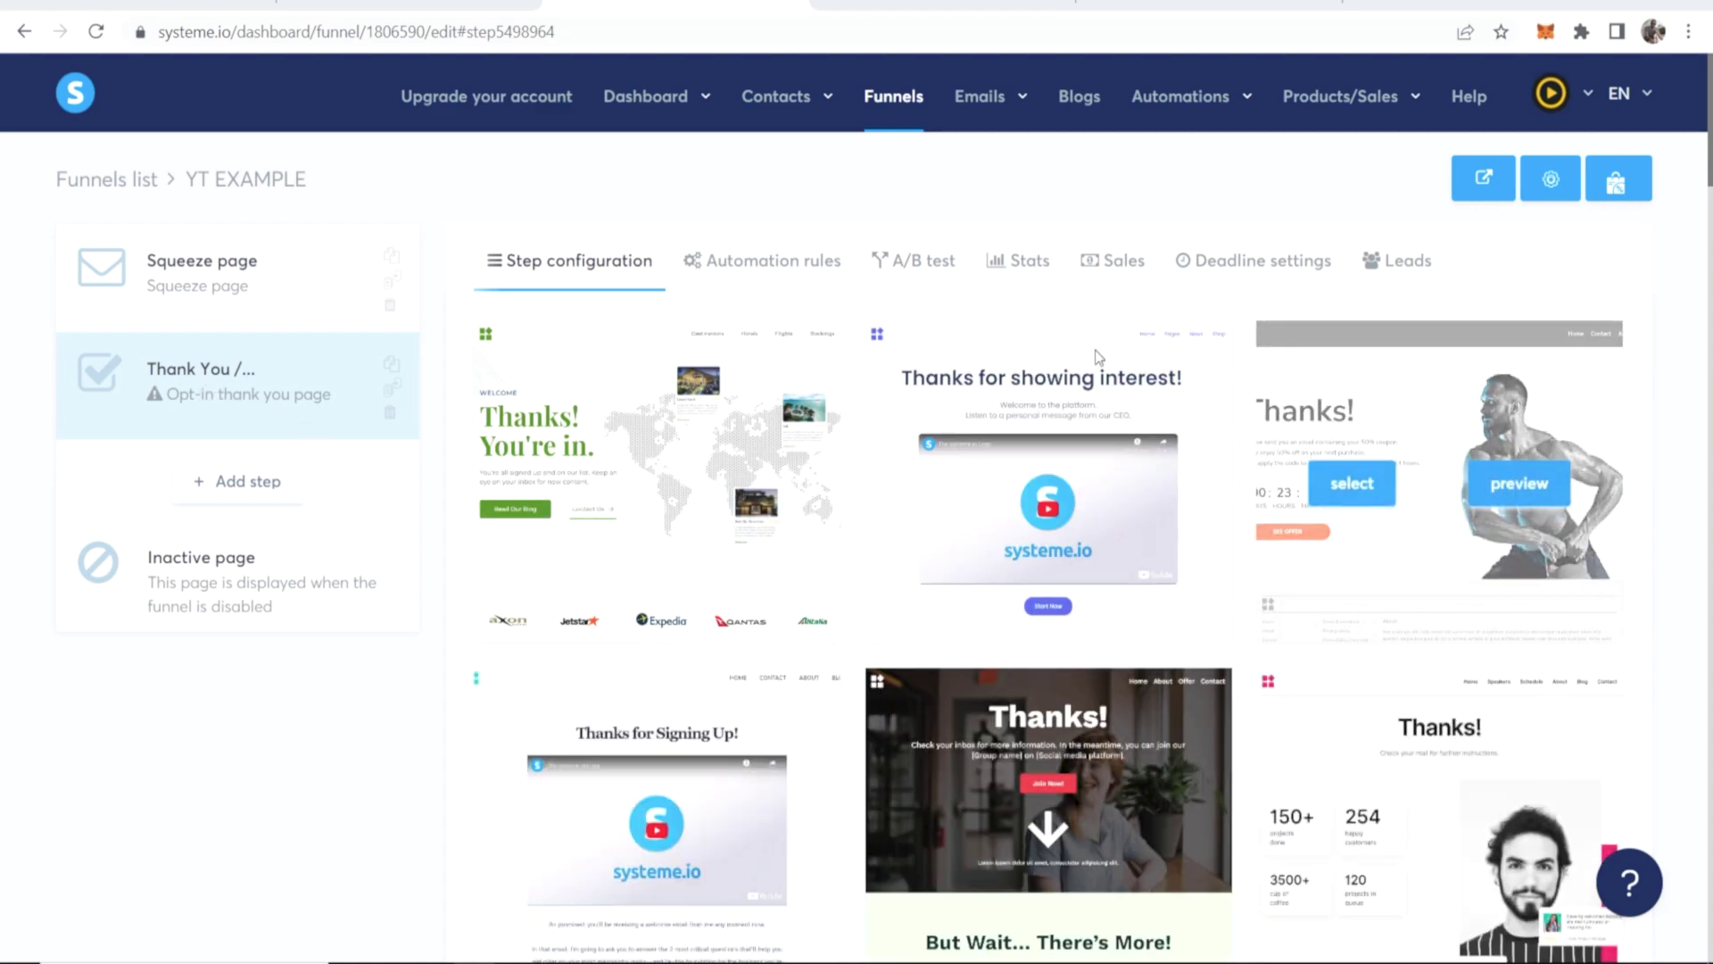
{"action": "scroll", "coordinate": [1048, 429], "scroll_direction": "down", "scroll_amount": 1}
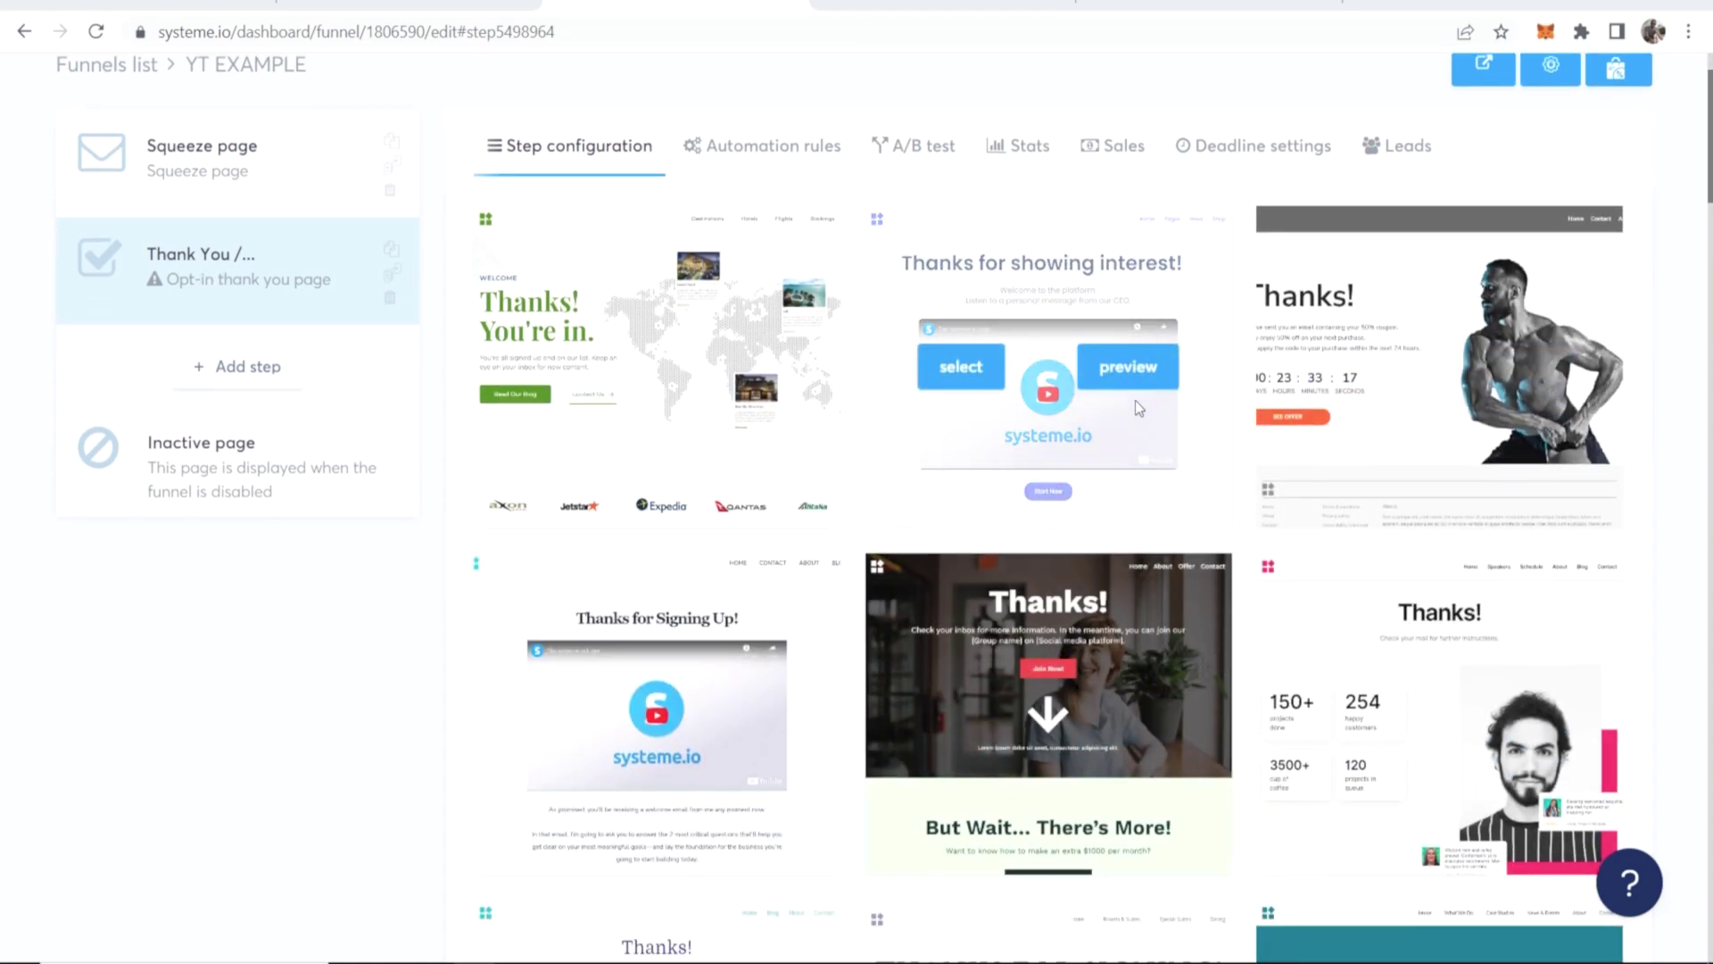
{"action": "left_click", "coordinate": [972, 375]}
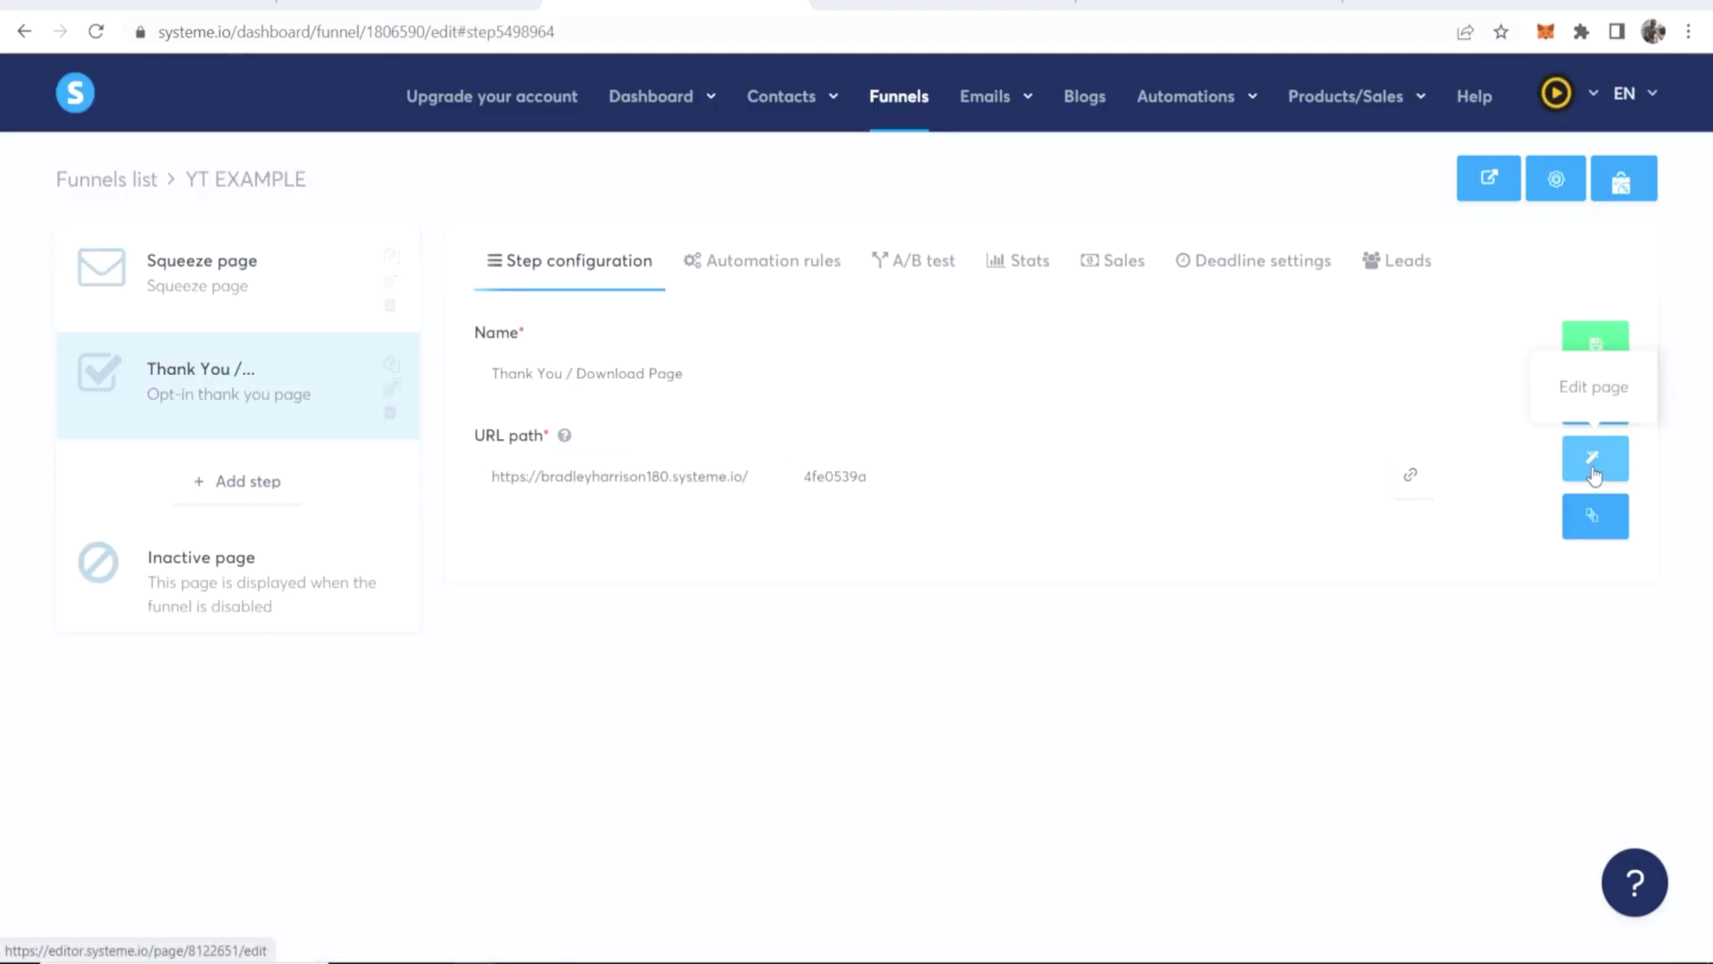
Open the thank-you page in the editor and delete its logo image and top menu.
{"action": "left_click", "coordinate": [1595, 458]}
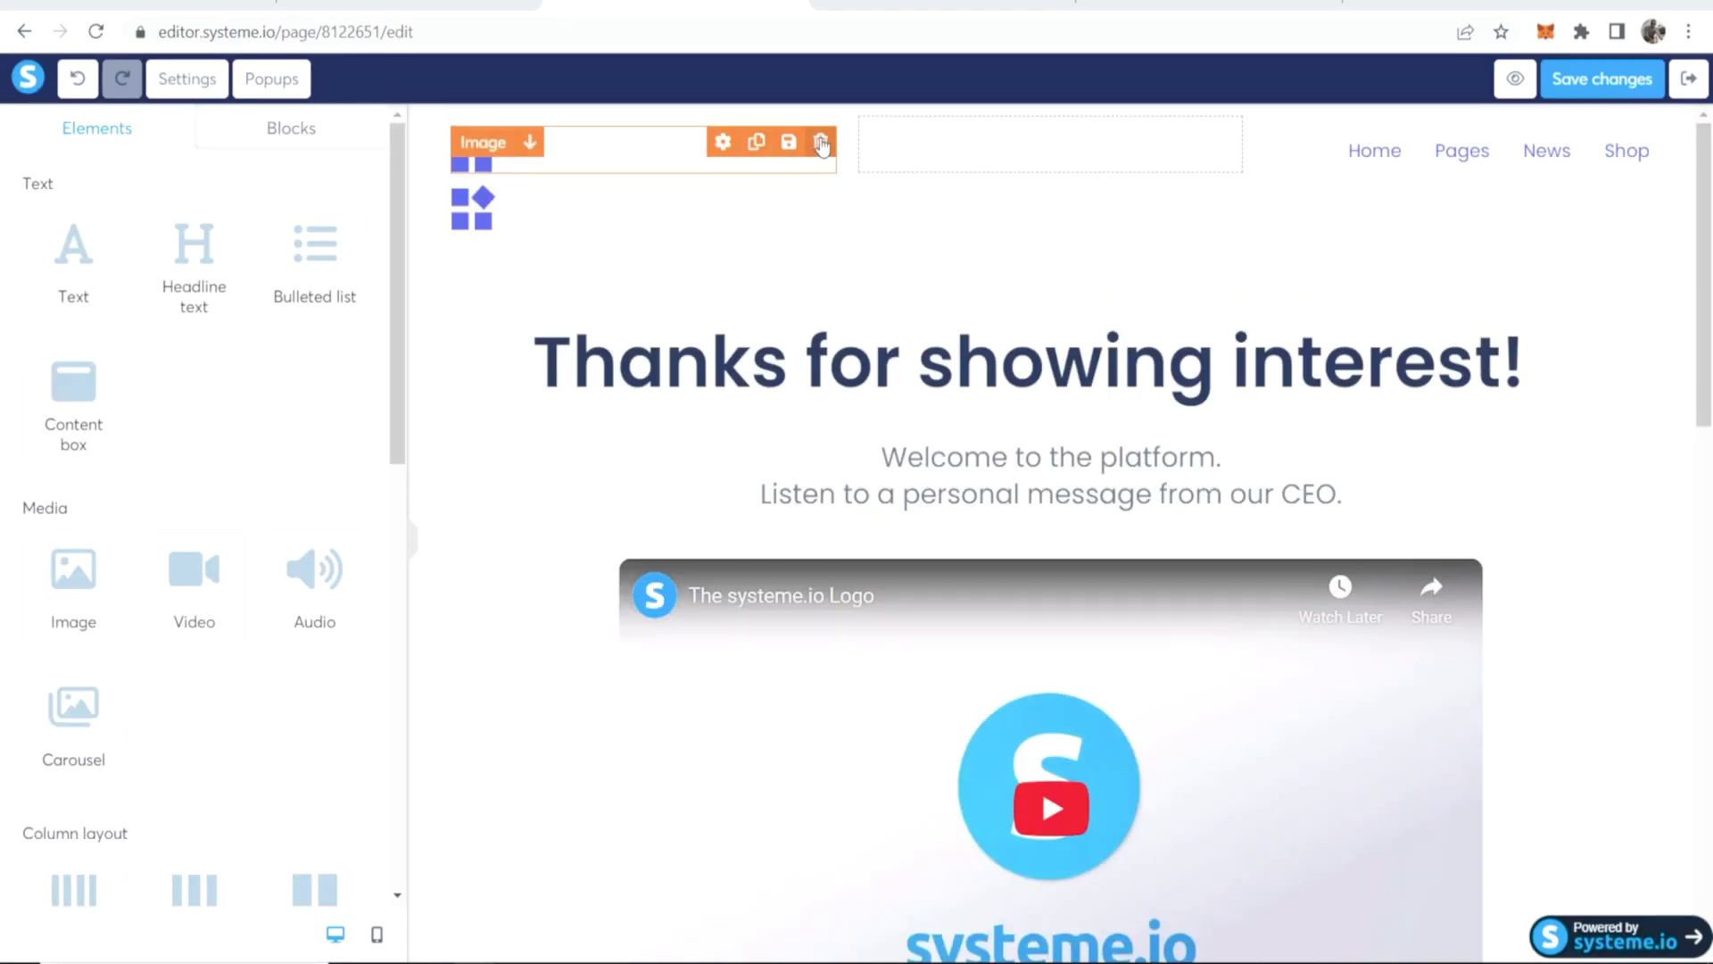
{"action": "left_click", "coordinate": [820, 142]}
{"action": "left_click", "coordinate": [956, 162]}
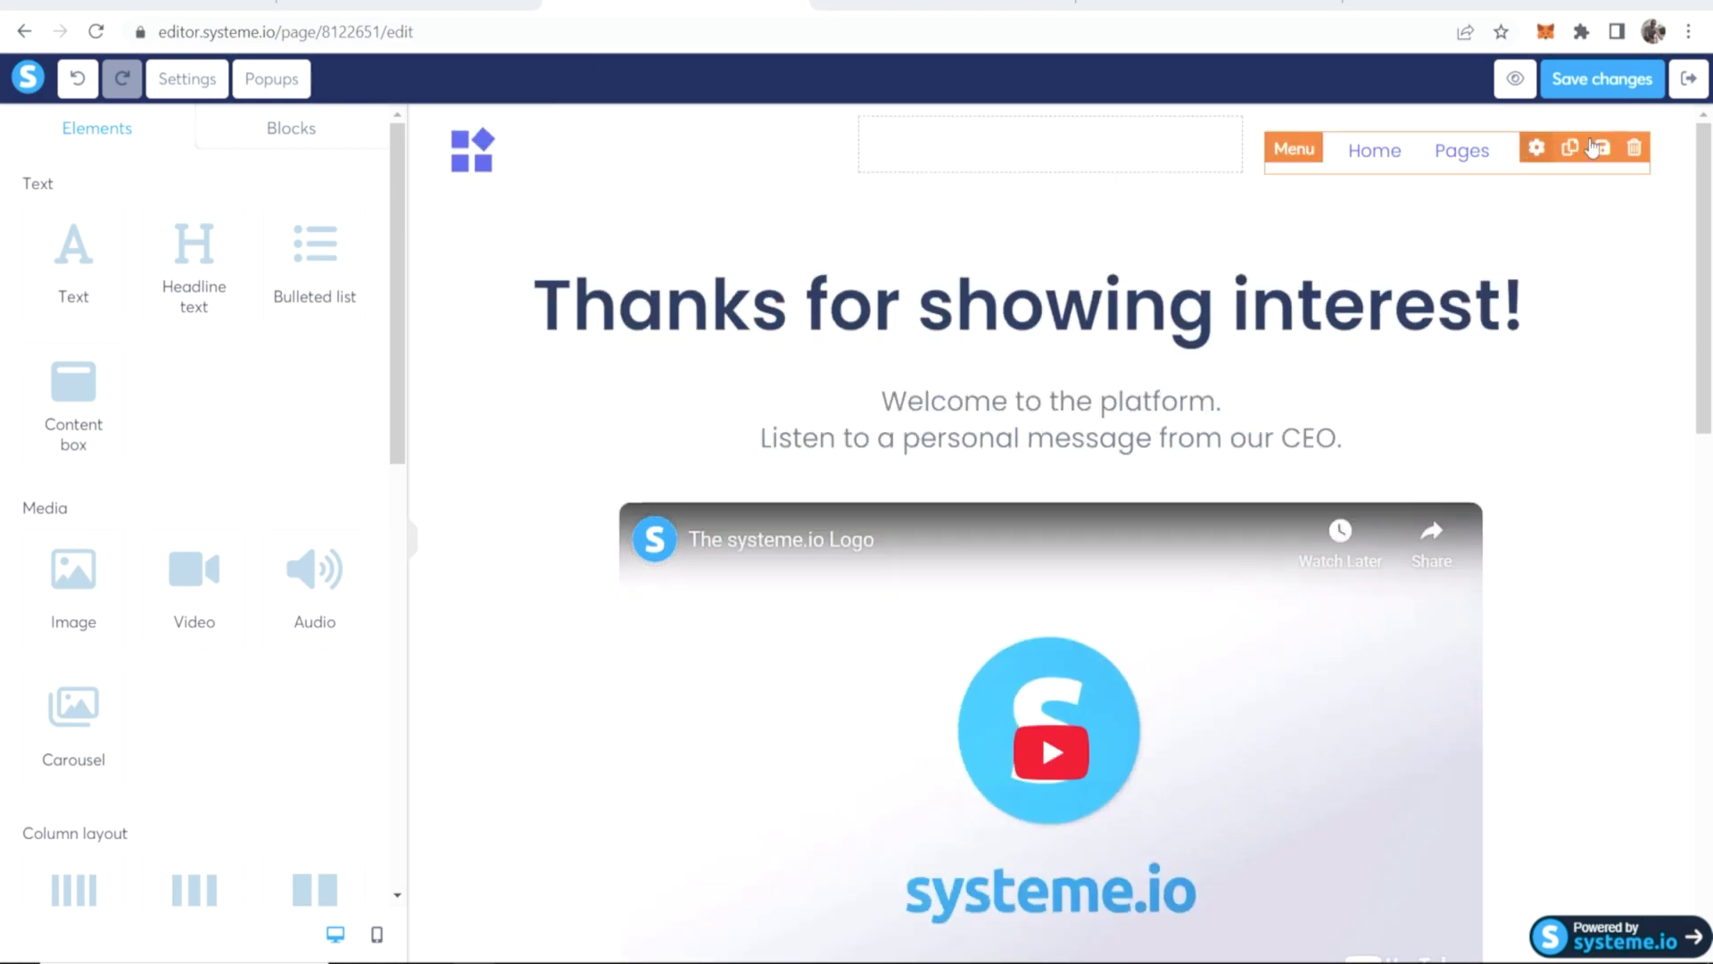
{"action": "left_click", "coordinate": [1634, 148]}
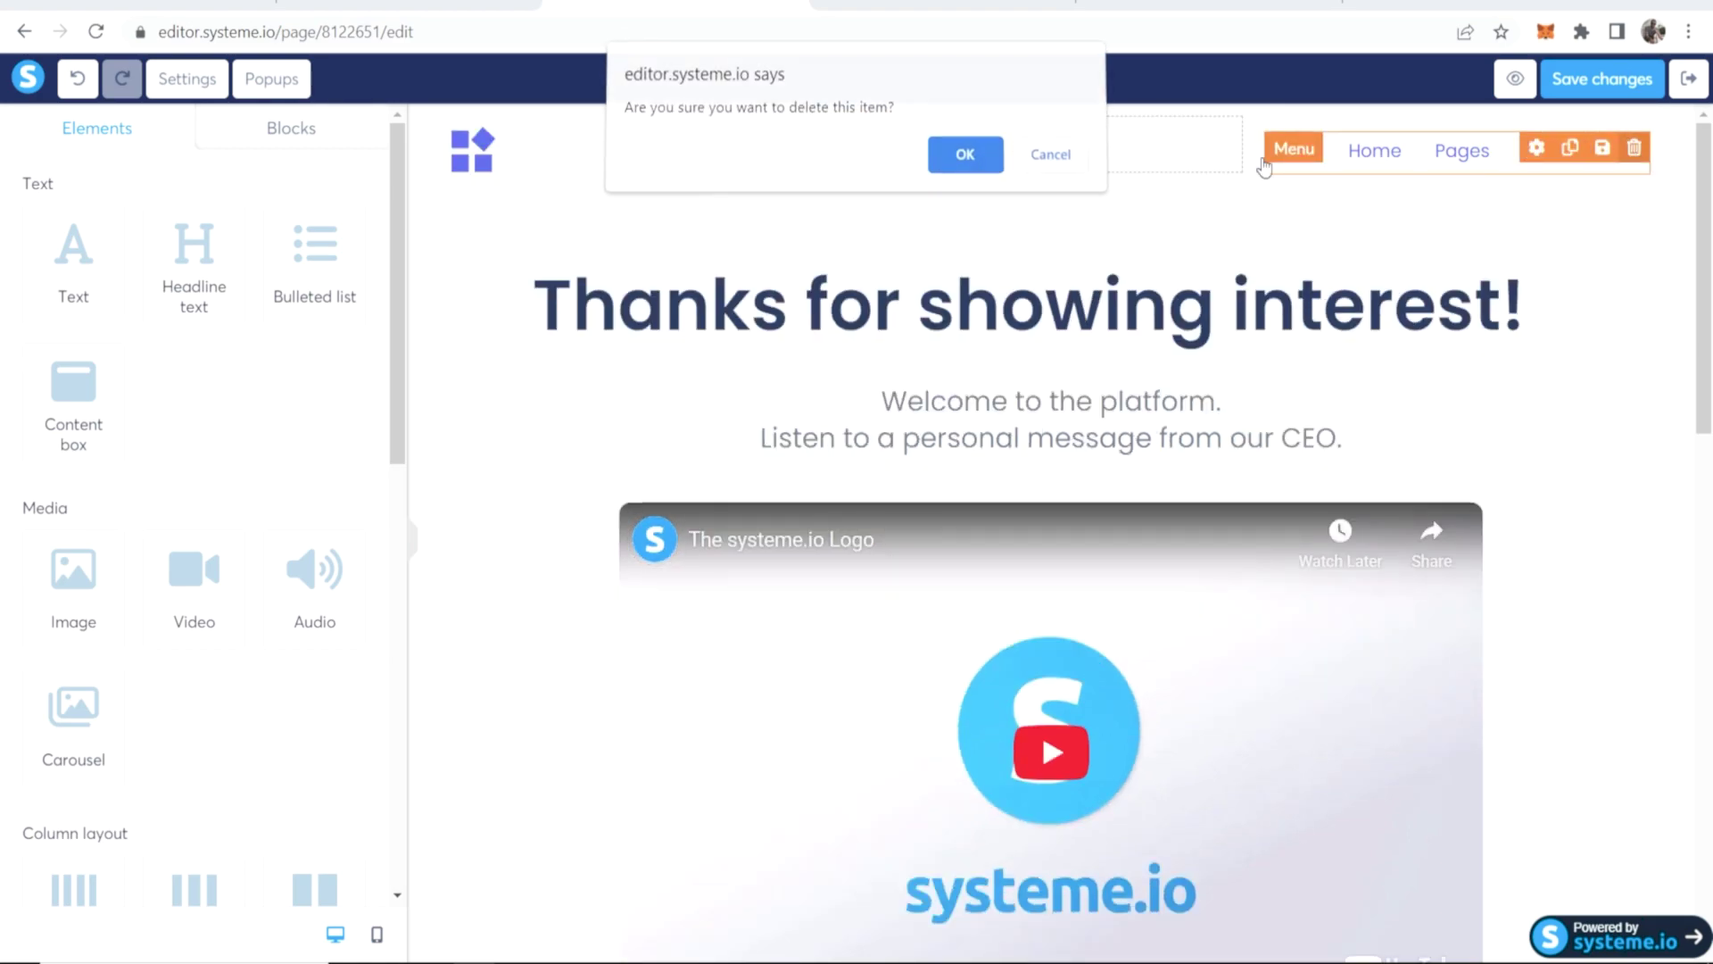
Confirm removing the navigation menu and undo the stray headline change.
{"action": "left_click", "coordinate": [965, 161]}
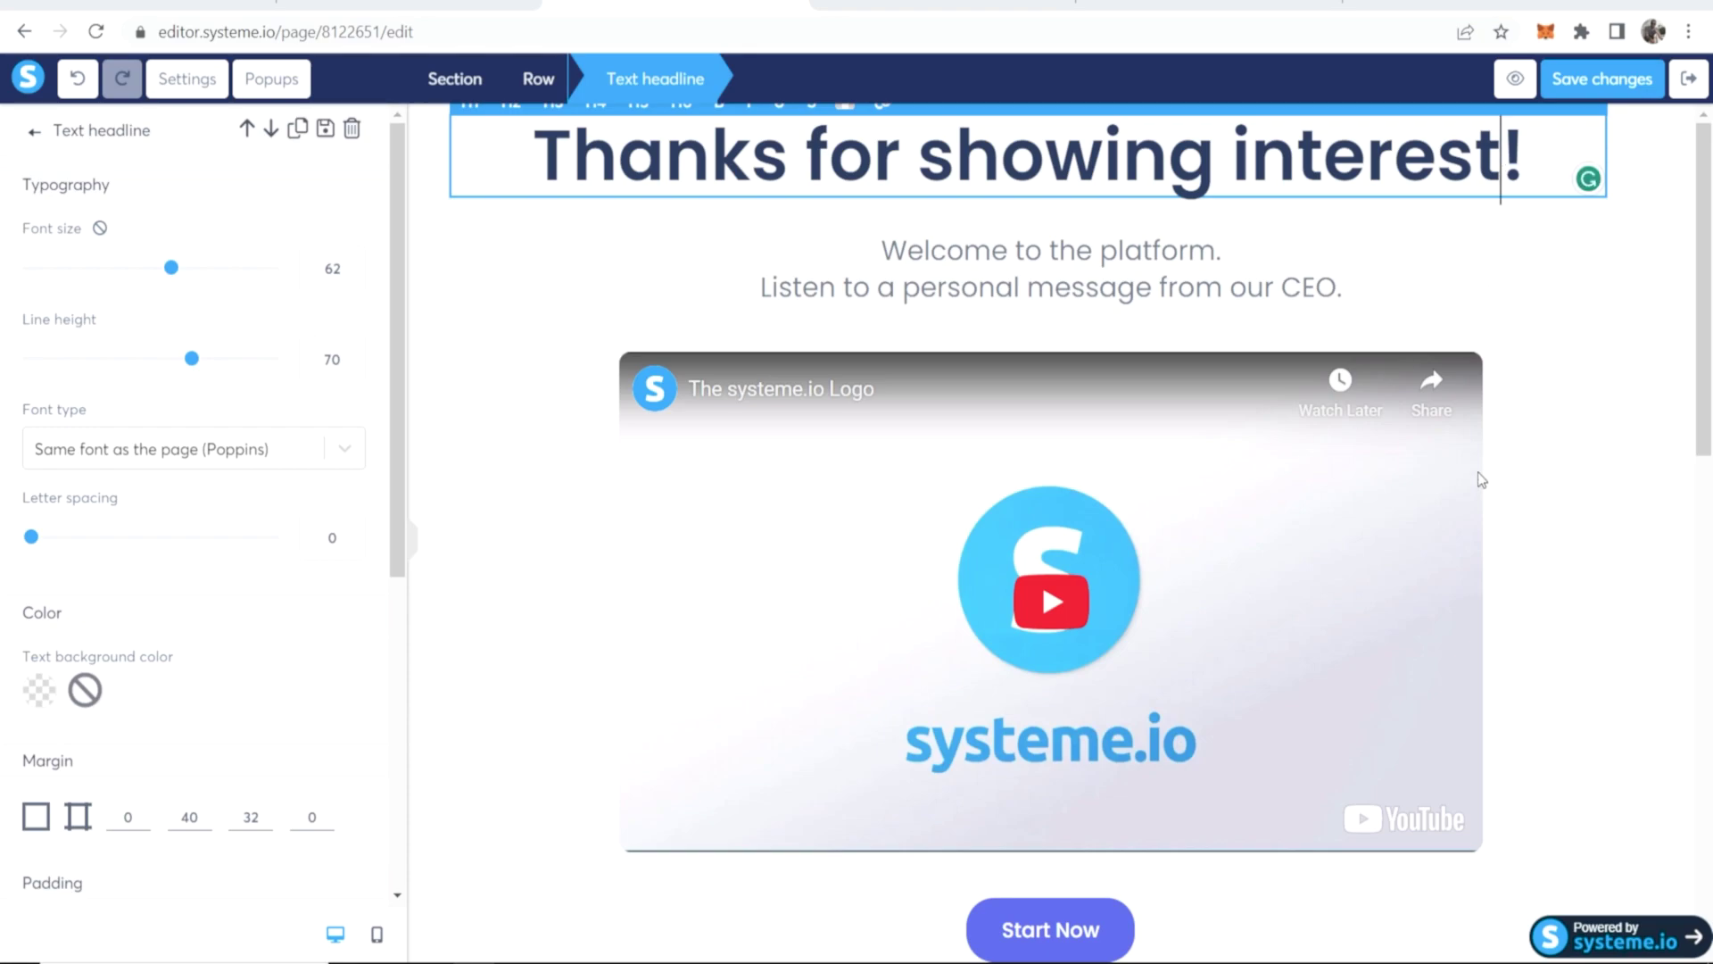
{"action": "left_click", "coordinate": [1653, 408]}
{"action": "scroll", "coordinate": [1695, 535], "scroll_direction": "down", "scroll_amount": 7}
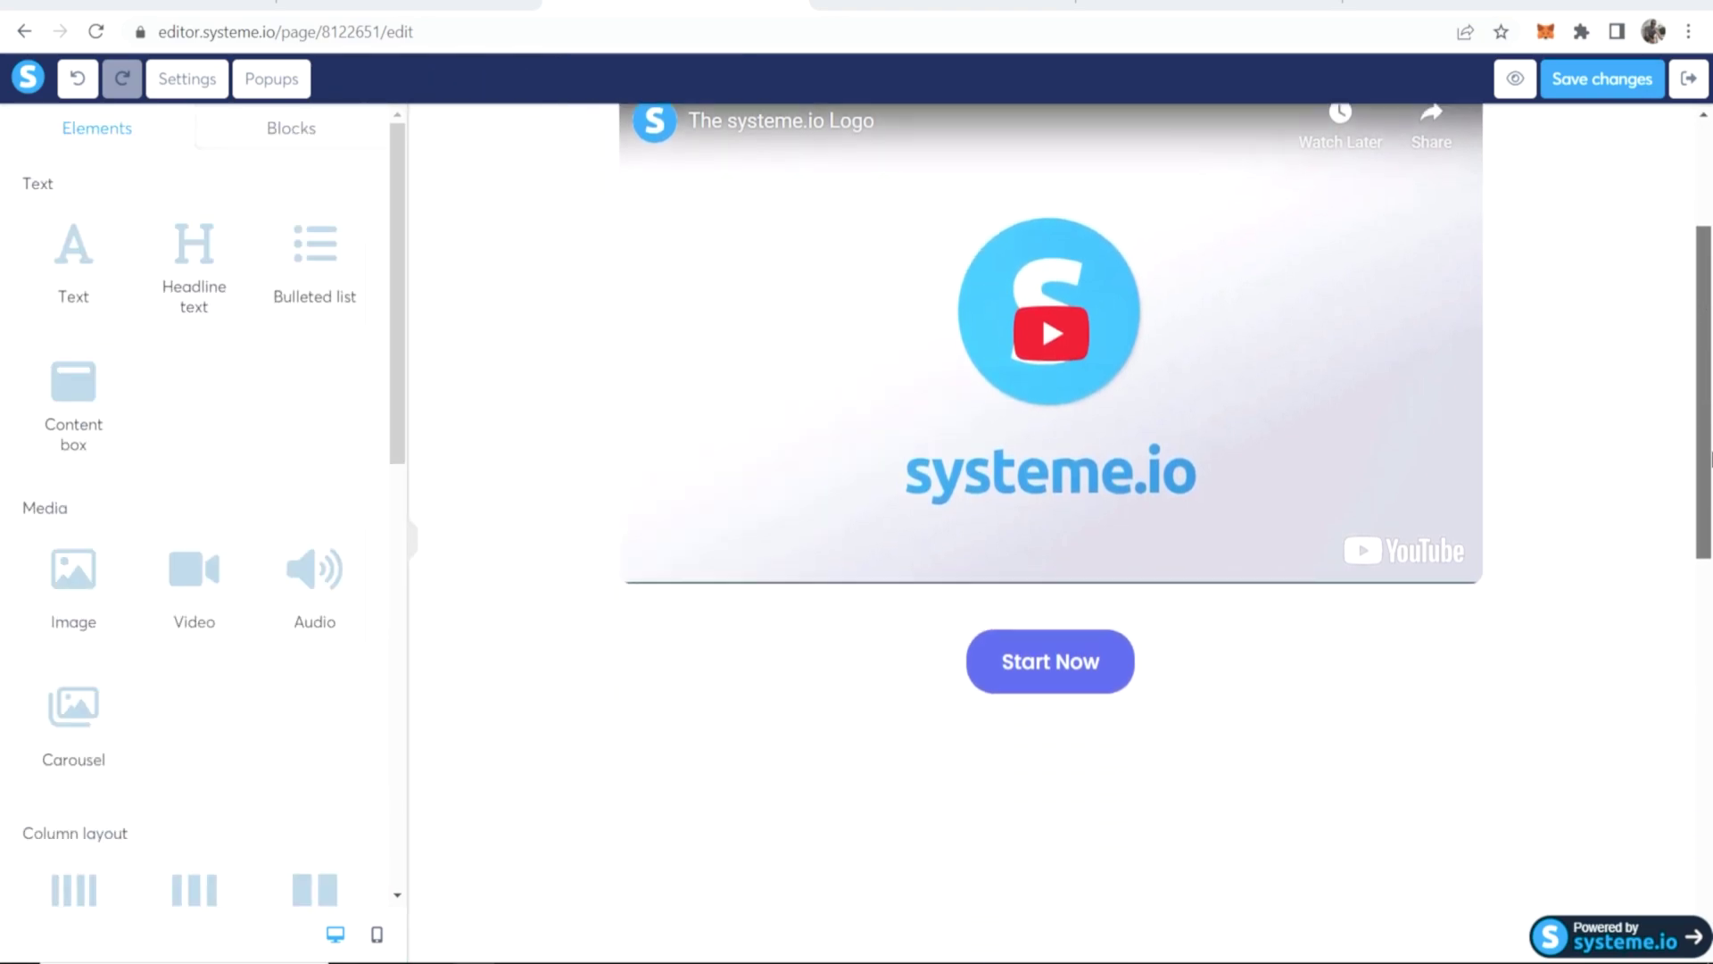
{"action": "scroll", "coordinate": [1695, 535], "scroll_direction": "up", "scroll_amount": 7}
{"action": "key", "text": "ctrl+z"}
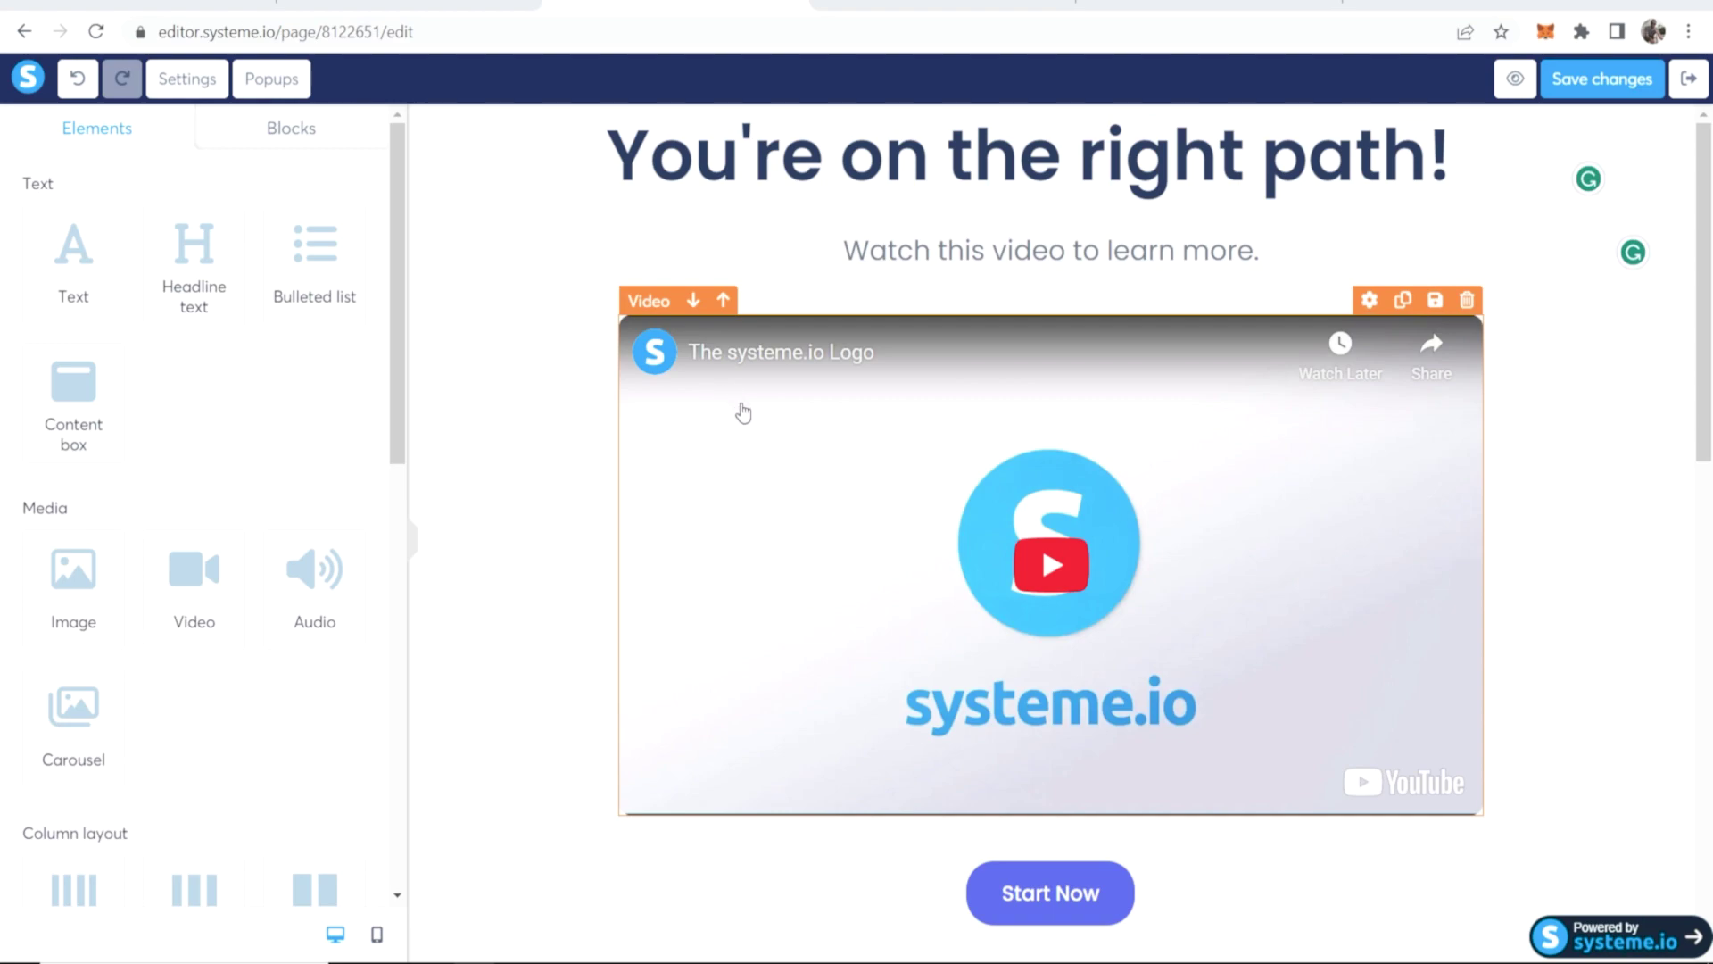
Delete the template's sample video.
{"action": "left_click", "coordinate": [947, 540]}
{"action": "left_click", "coordinate": [1465, 299]}
{"action": "left_click", "coordinate": [965, 161]}
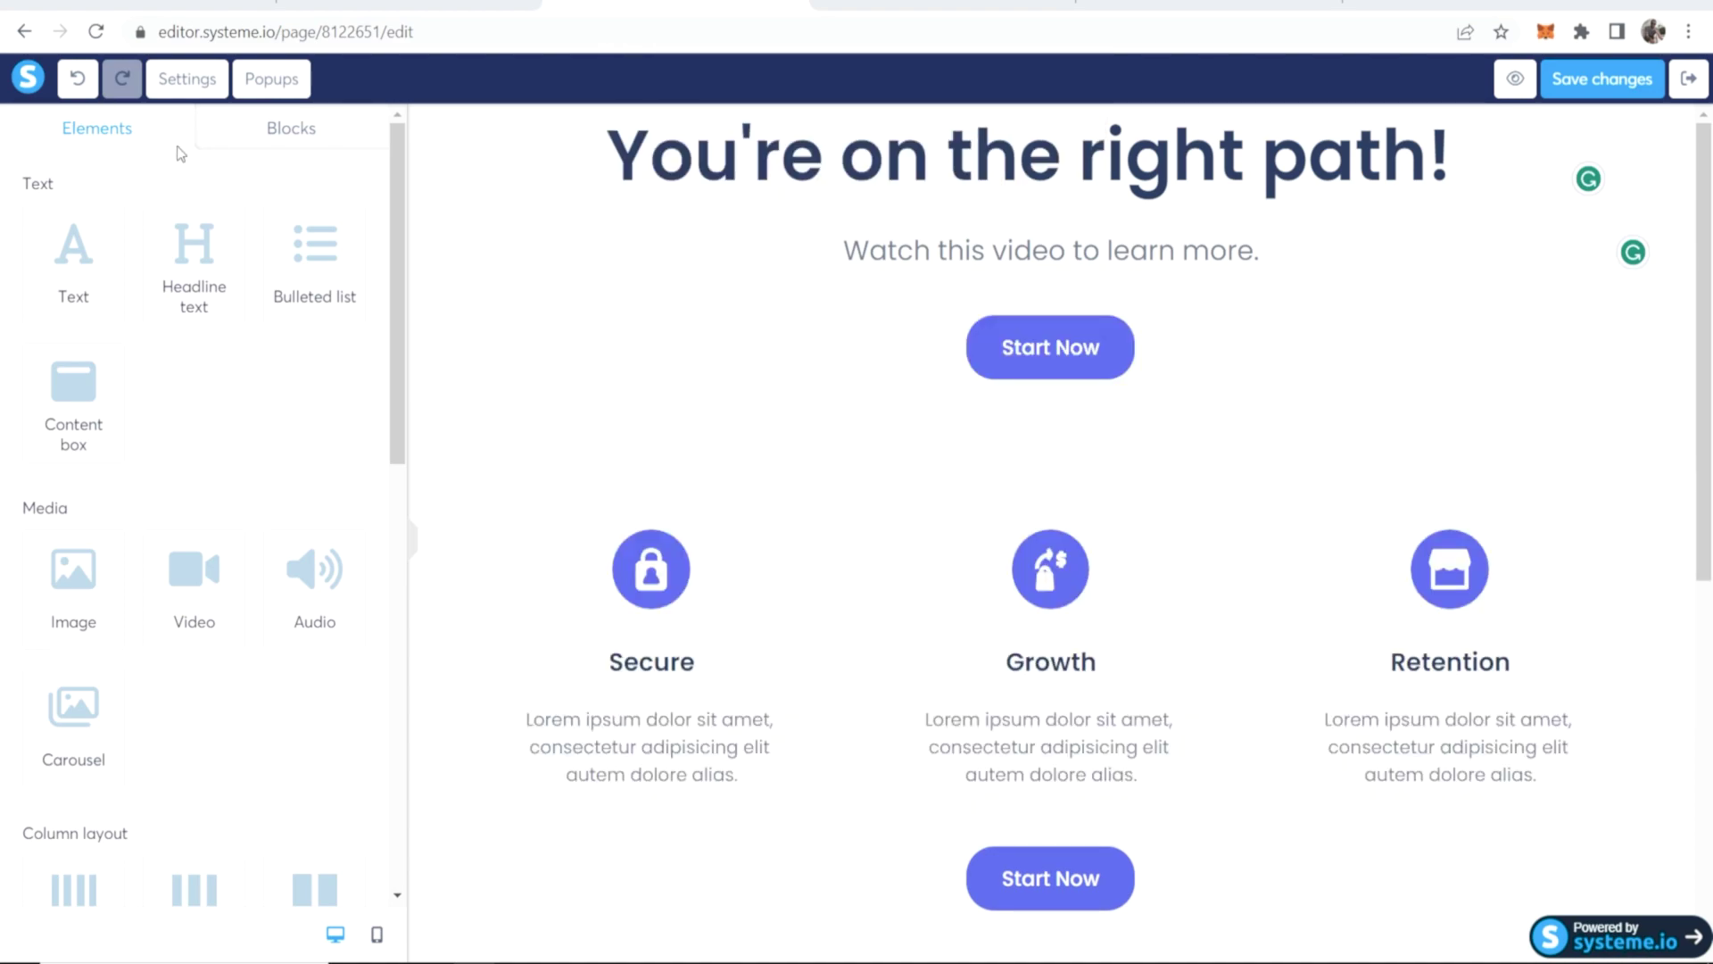
Drag a new Video element under the 'Watch this video to learn more.' subtitle.
{"action": "scroll", "coordinate": [183, 446], "scroll_direction": "down", "scroll_amount": 1}
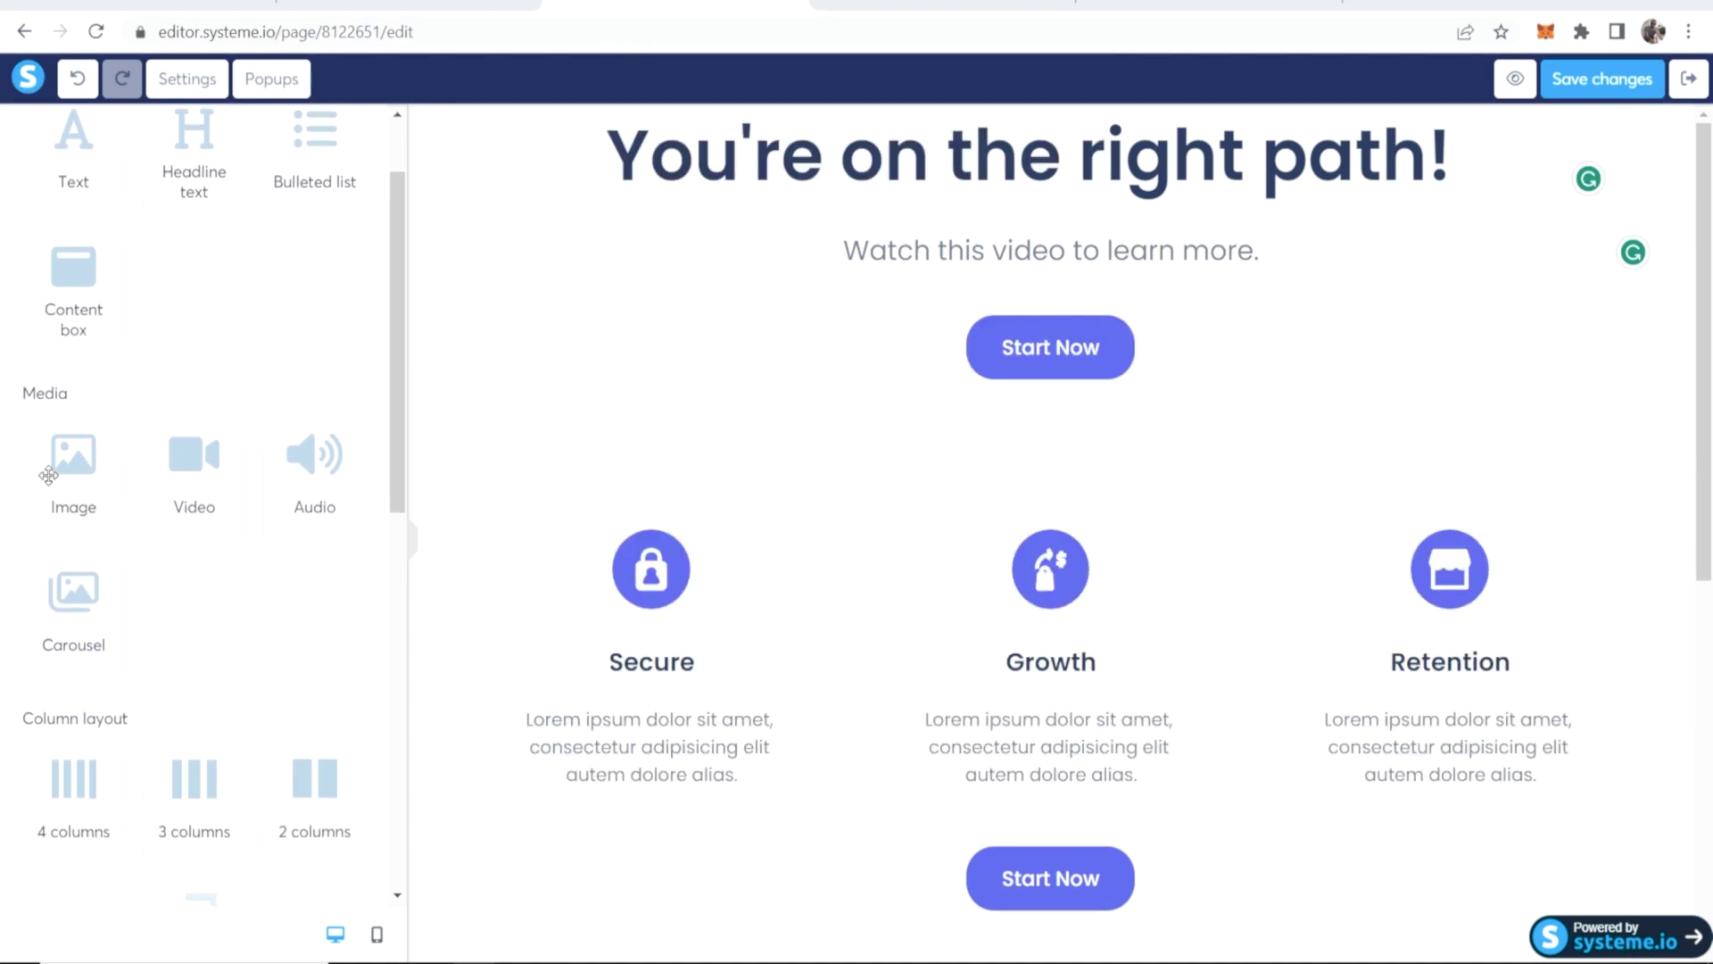
{"action": "scroll", "coordinate": [210, 526], "scroll_direction": "down", "scroll_amount": 3}
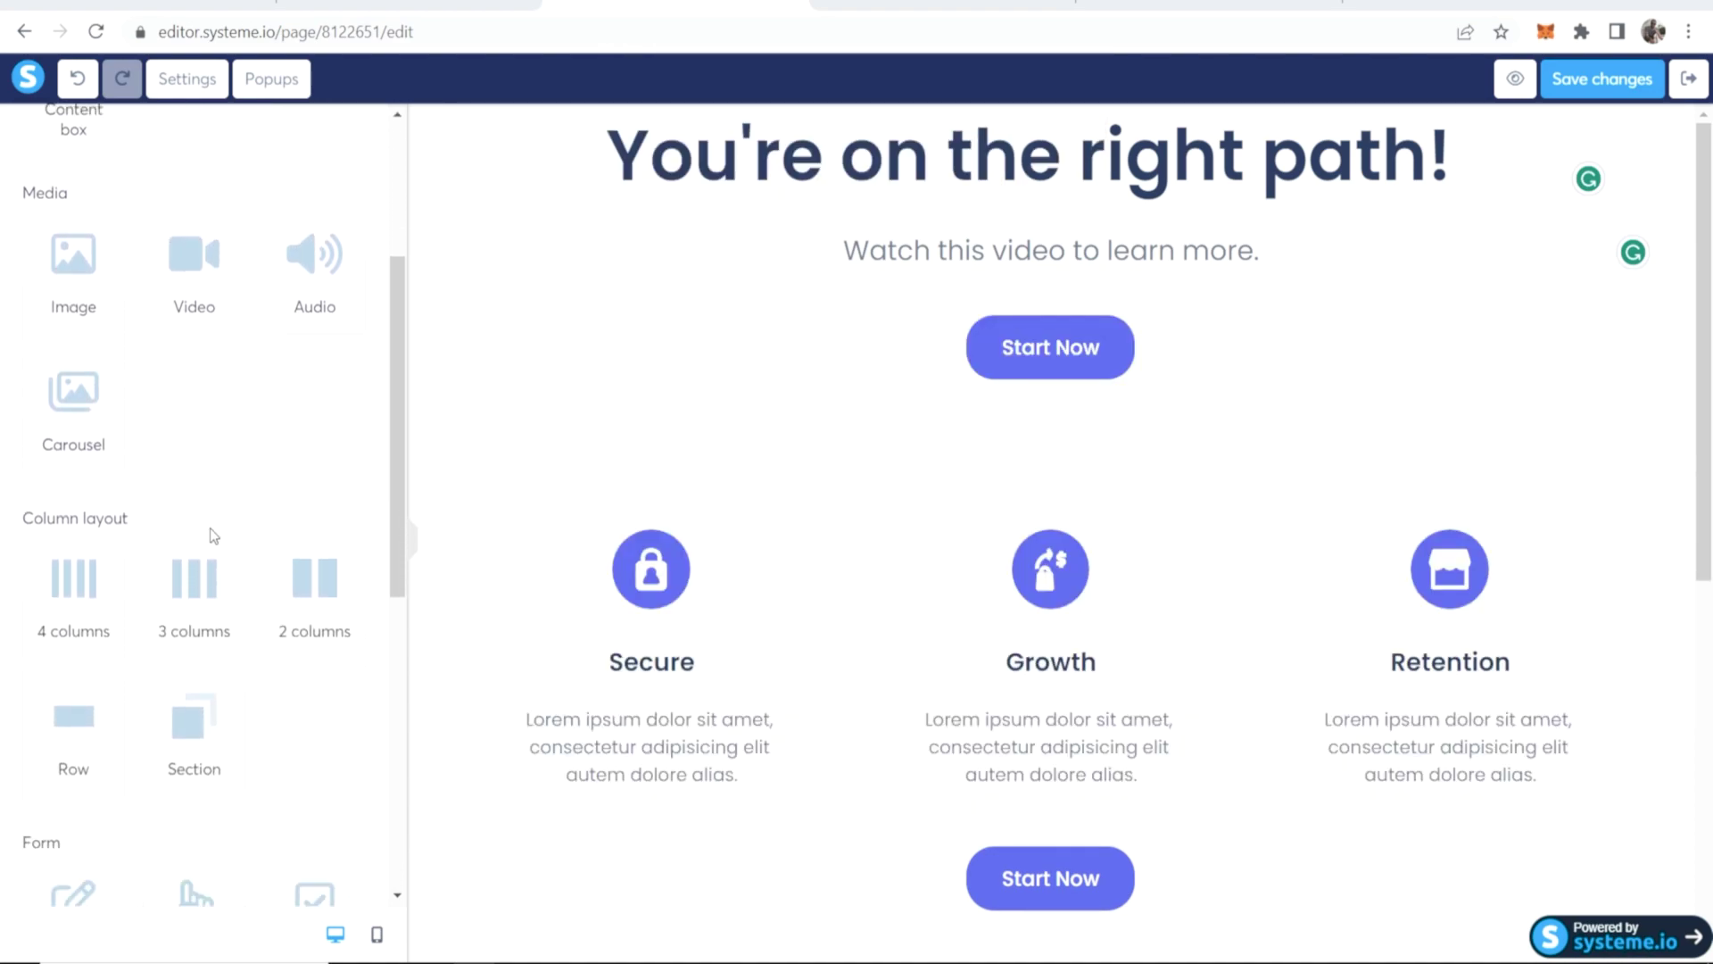
{"action": "scroll", "coordinate": [214, 429], "scroll_direction": "up", "scroll_amount": 4}
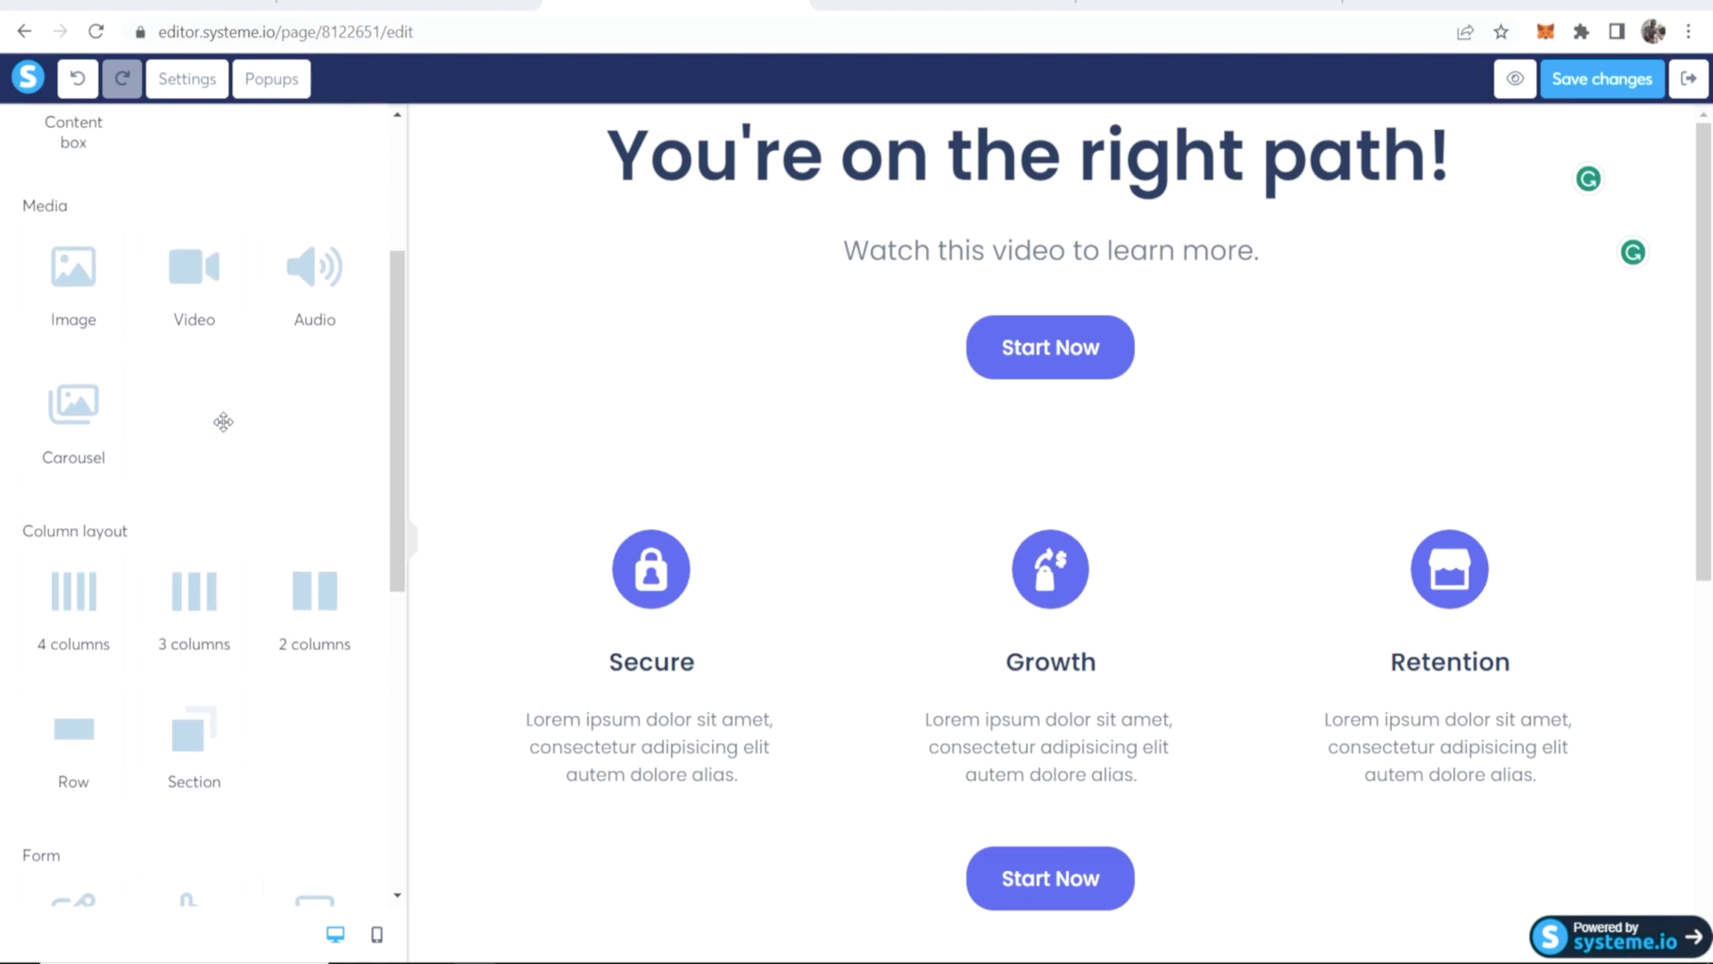
{"action": "left_click_drag", "start_coordinate": [197, 571], "coordinate": [983, 320]}
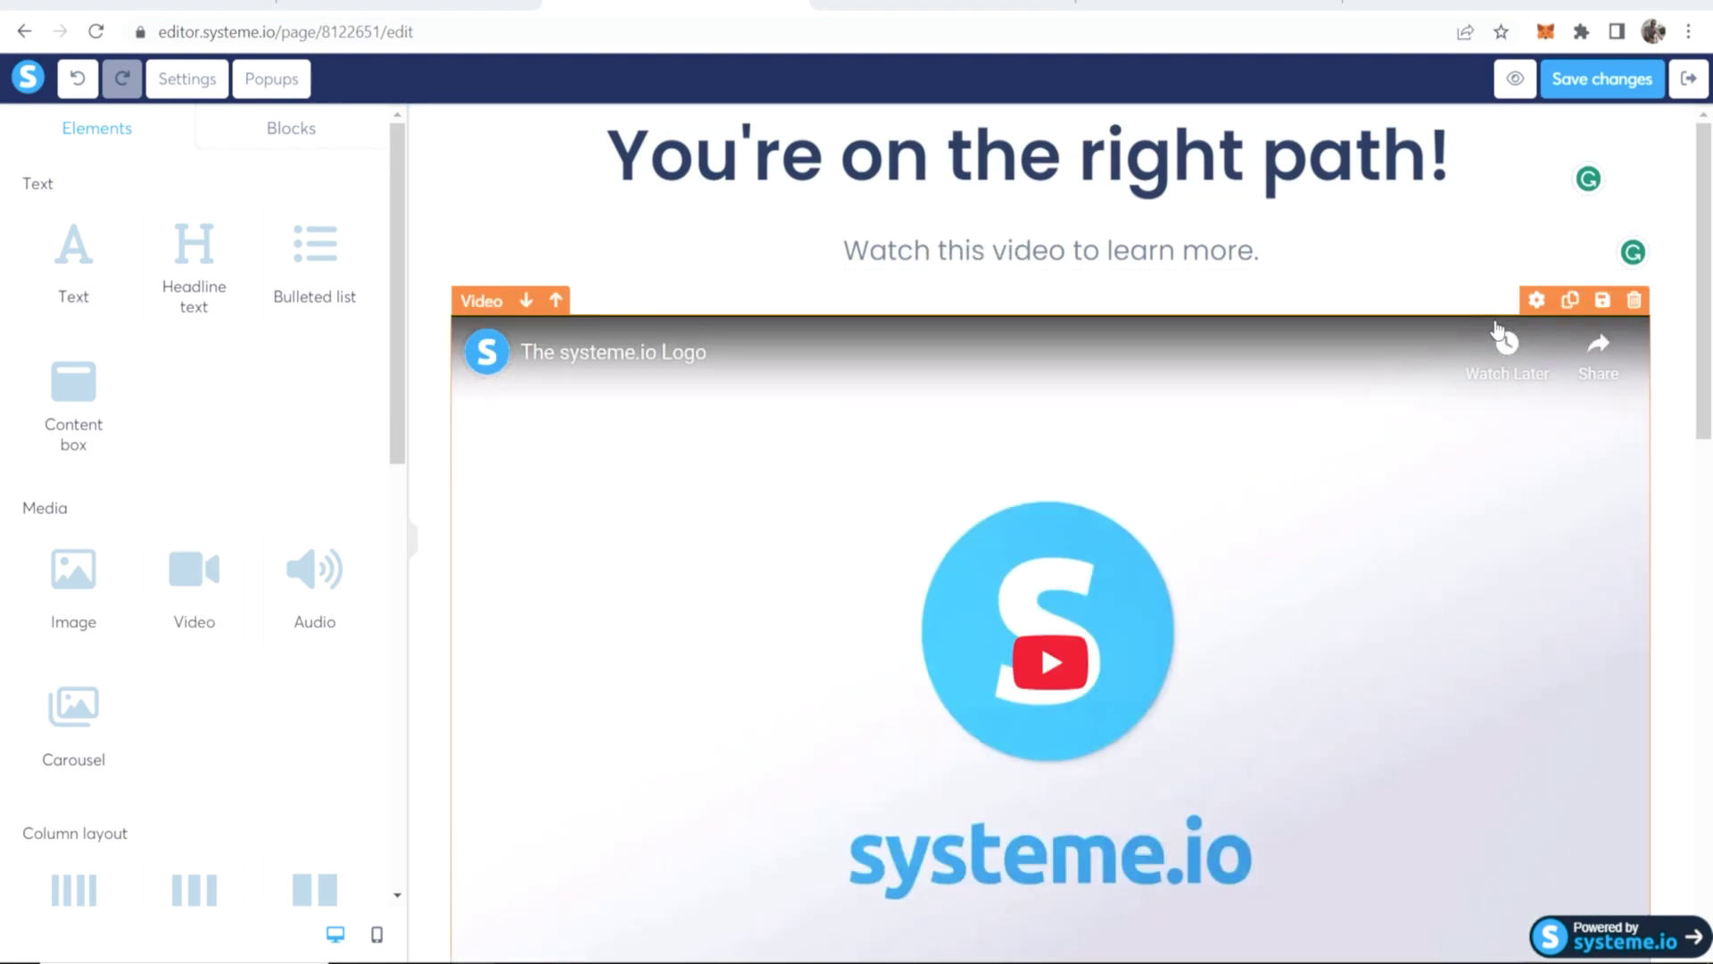
Set the video to a Direct link using the YouTube URL of The Smoothie Diet 21 Day review.
{"action": "left_click", "coordinate": [1041, 538]}
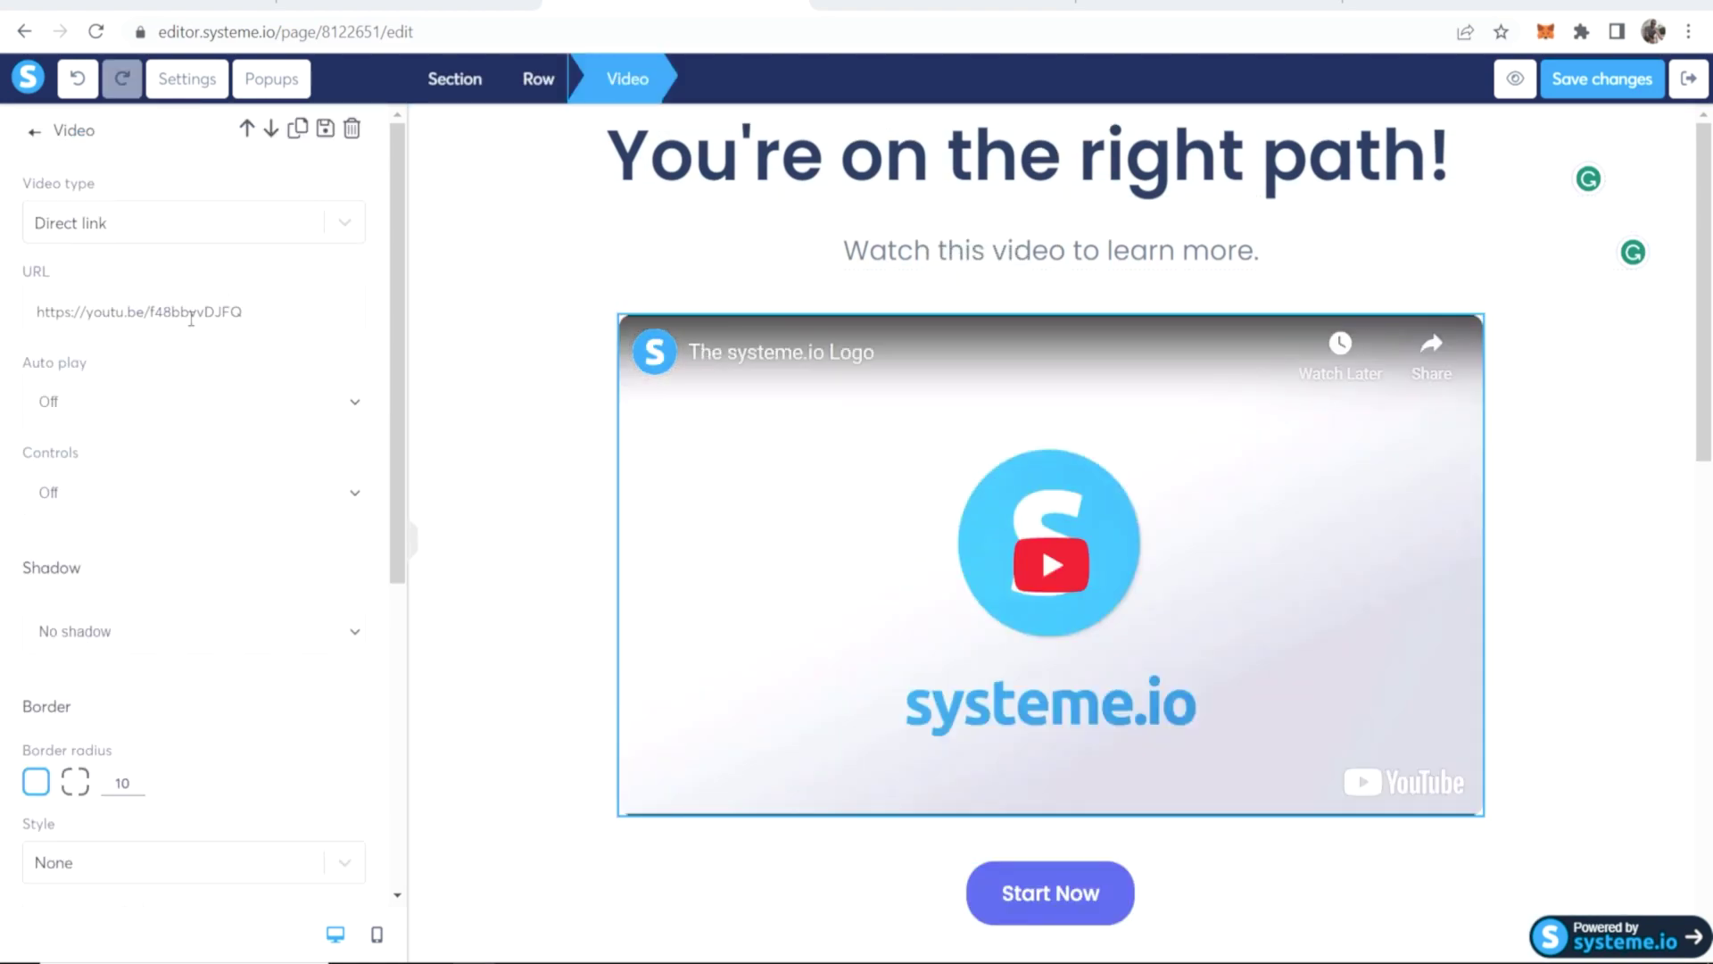
{"action": "left_click", "coordinate": [103, 231]}
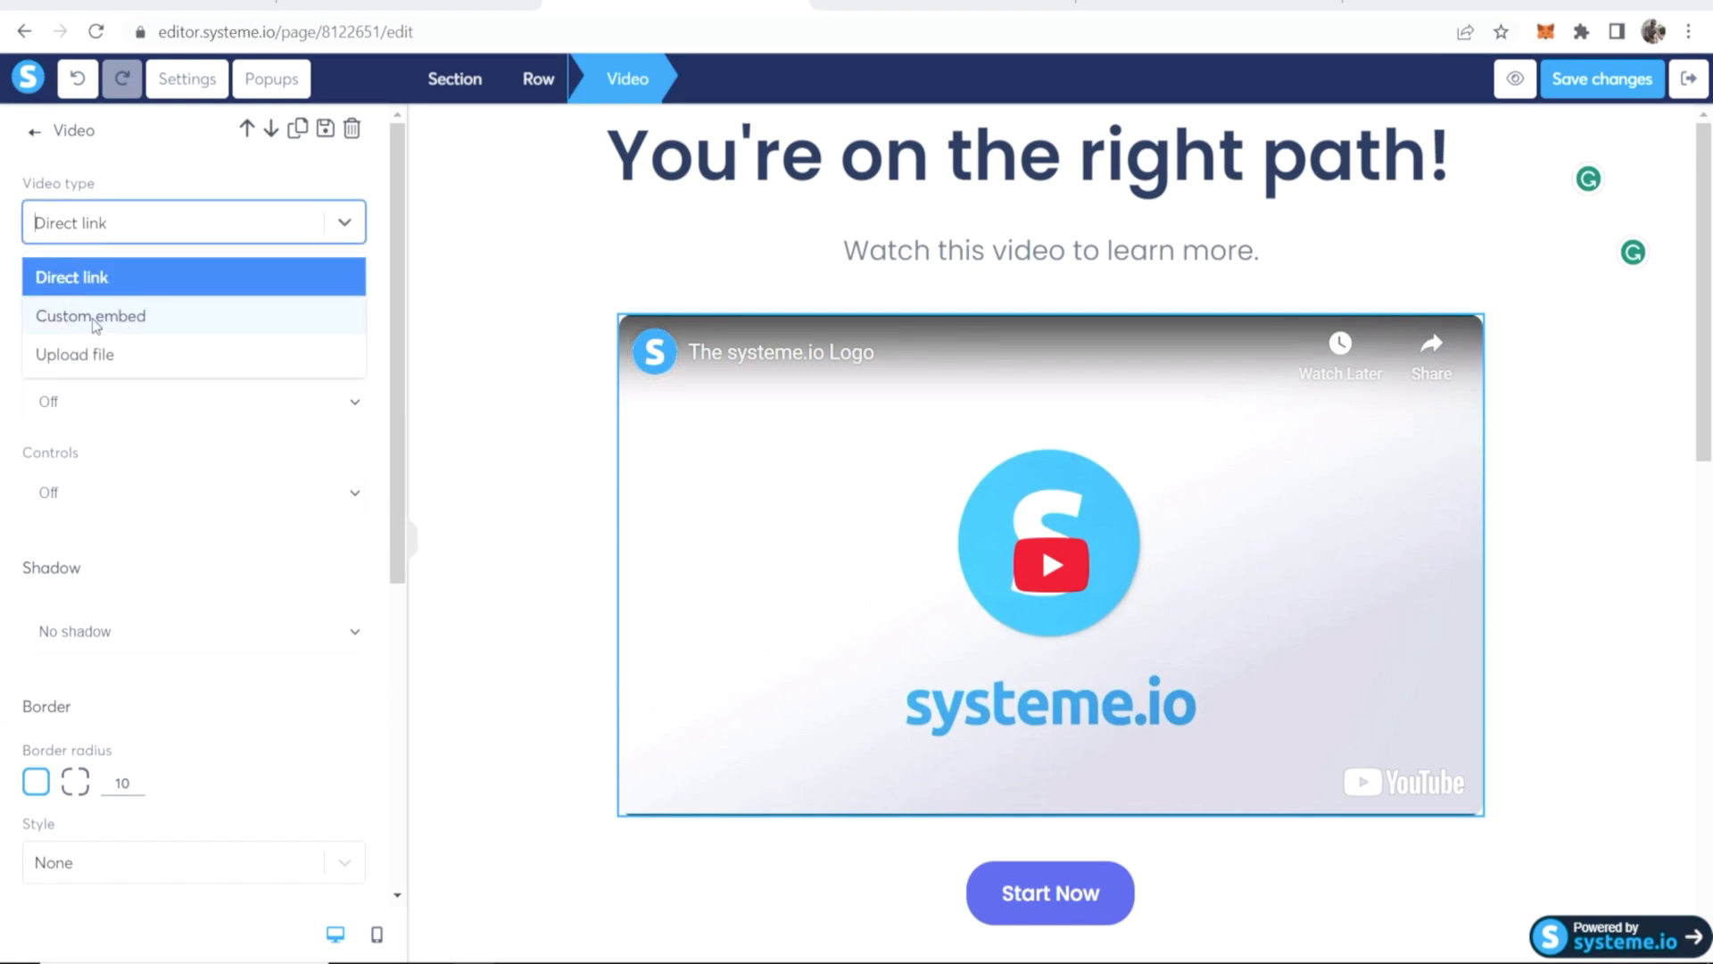
{"action": "left_click", "coordinate": [107, 276]}
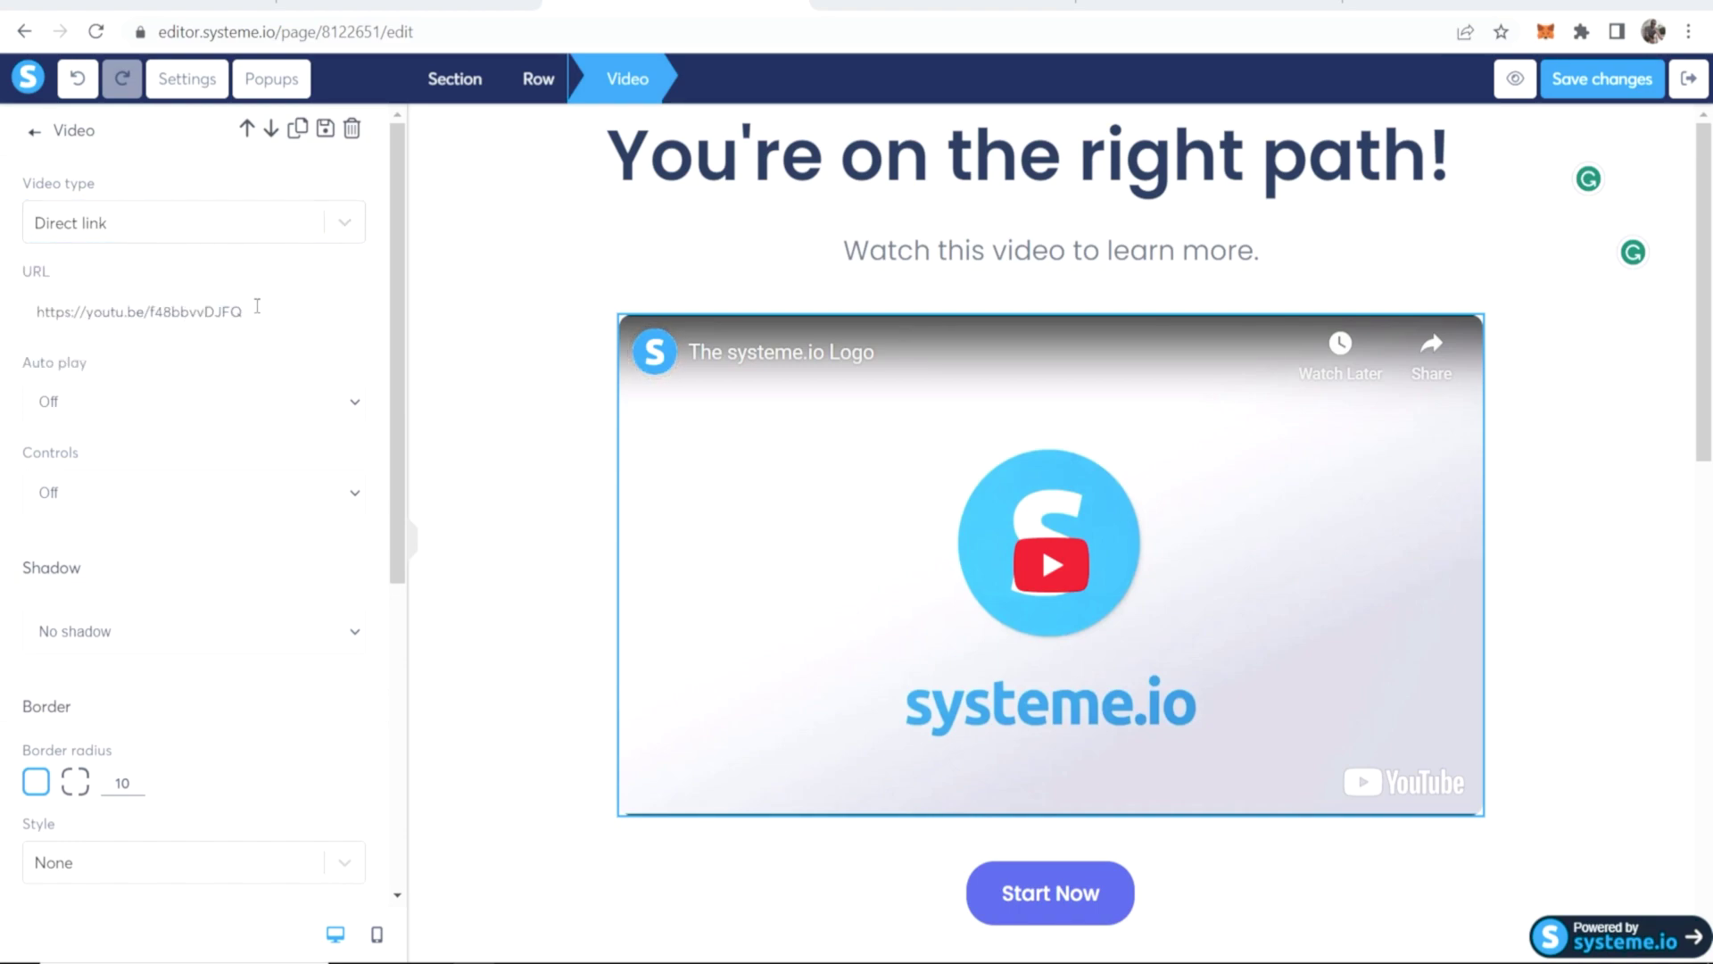
{"action": "left_click_drag", "start_coordinate": [285, 308], "coordinate": [13, 312]}
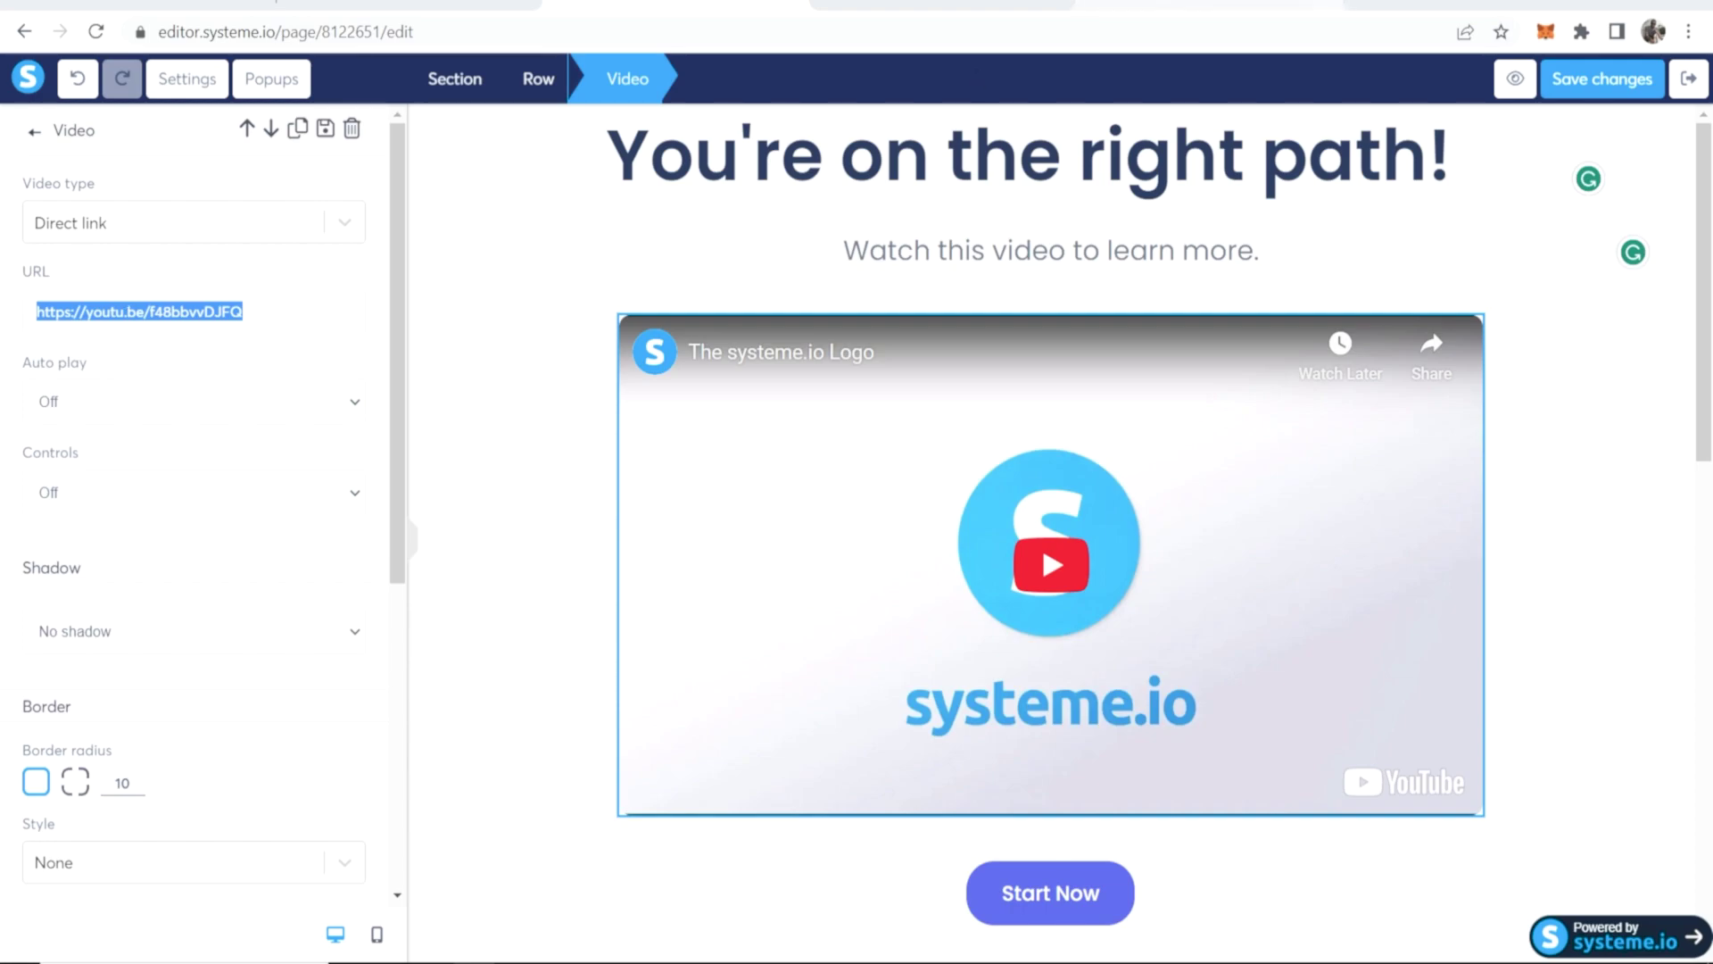
{"action": "left_click", "coordinate": [1208, 7]}
{"action": "right_click", "coordinate": [681, 390]}
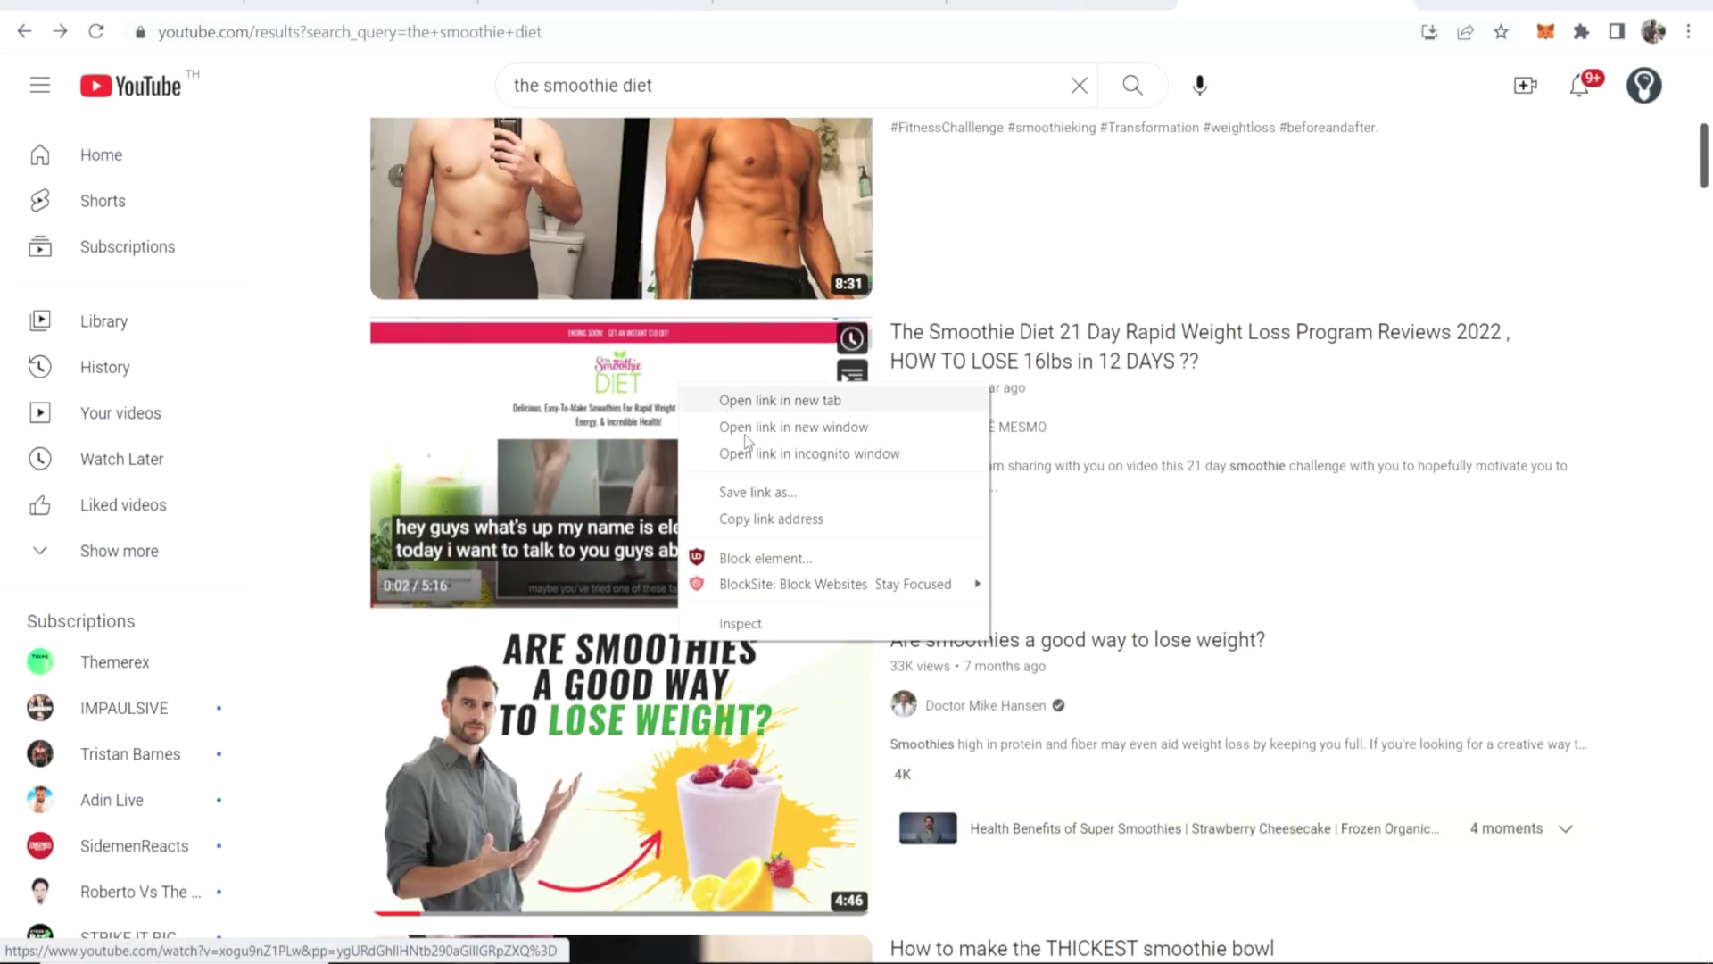
{"action": "left_click", "coordinate": [760, 517]}
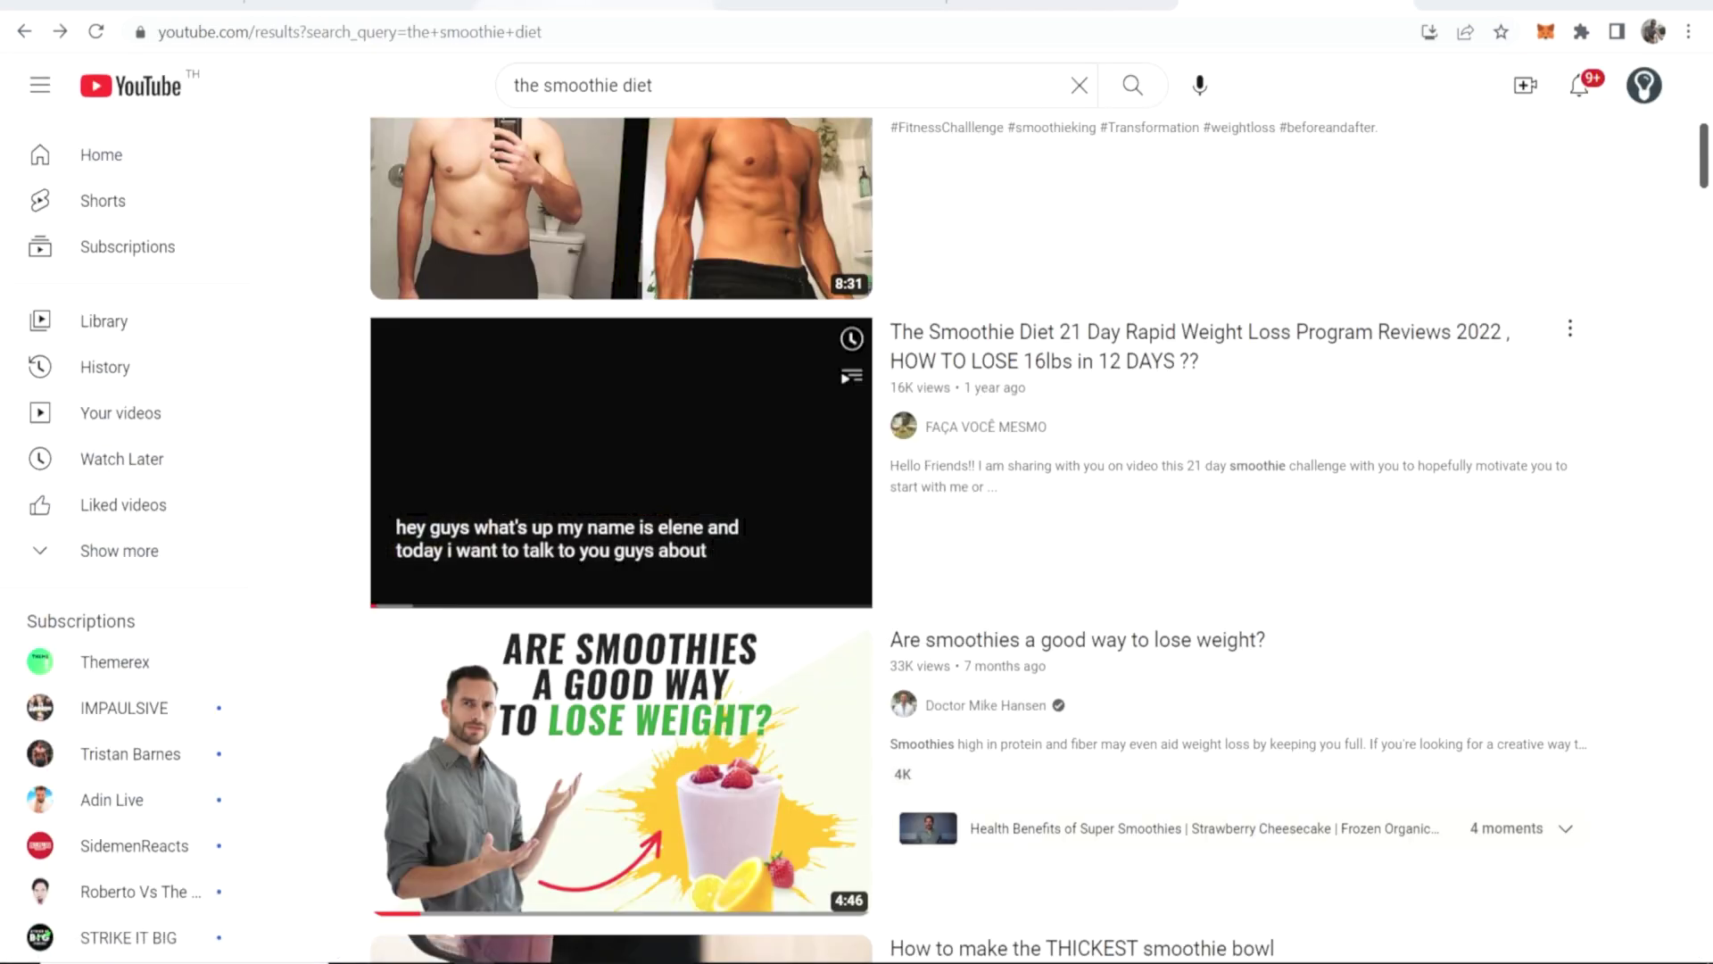
{"action": "left_click", "coordinate": [594, 7]}
{"action": "key", "text": "ctrl+v"}
{"action": "left_click_drag", "start_coordinate": [239, 304], "coordinate": [4, 301]}
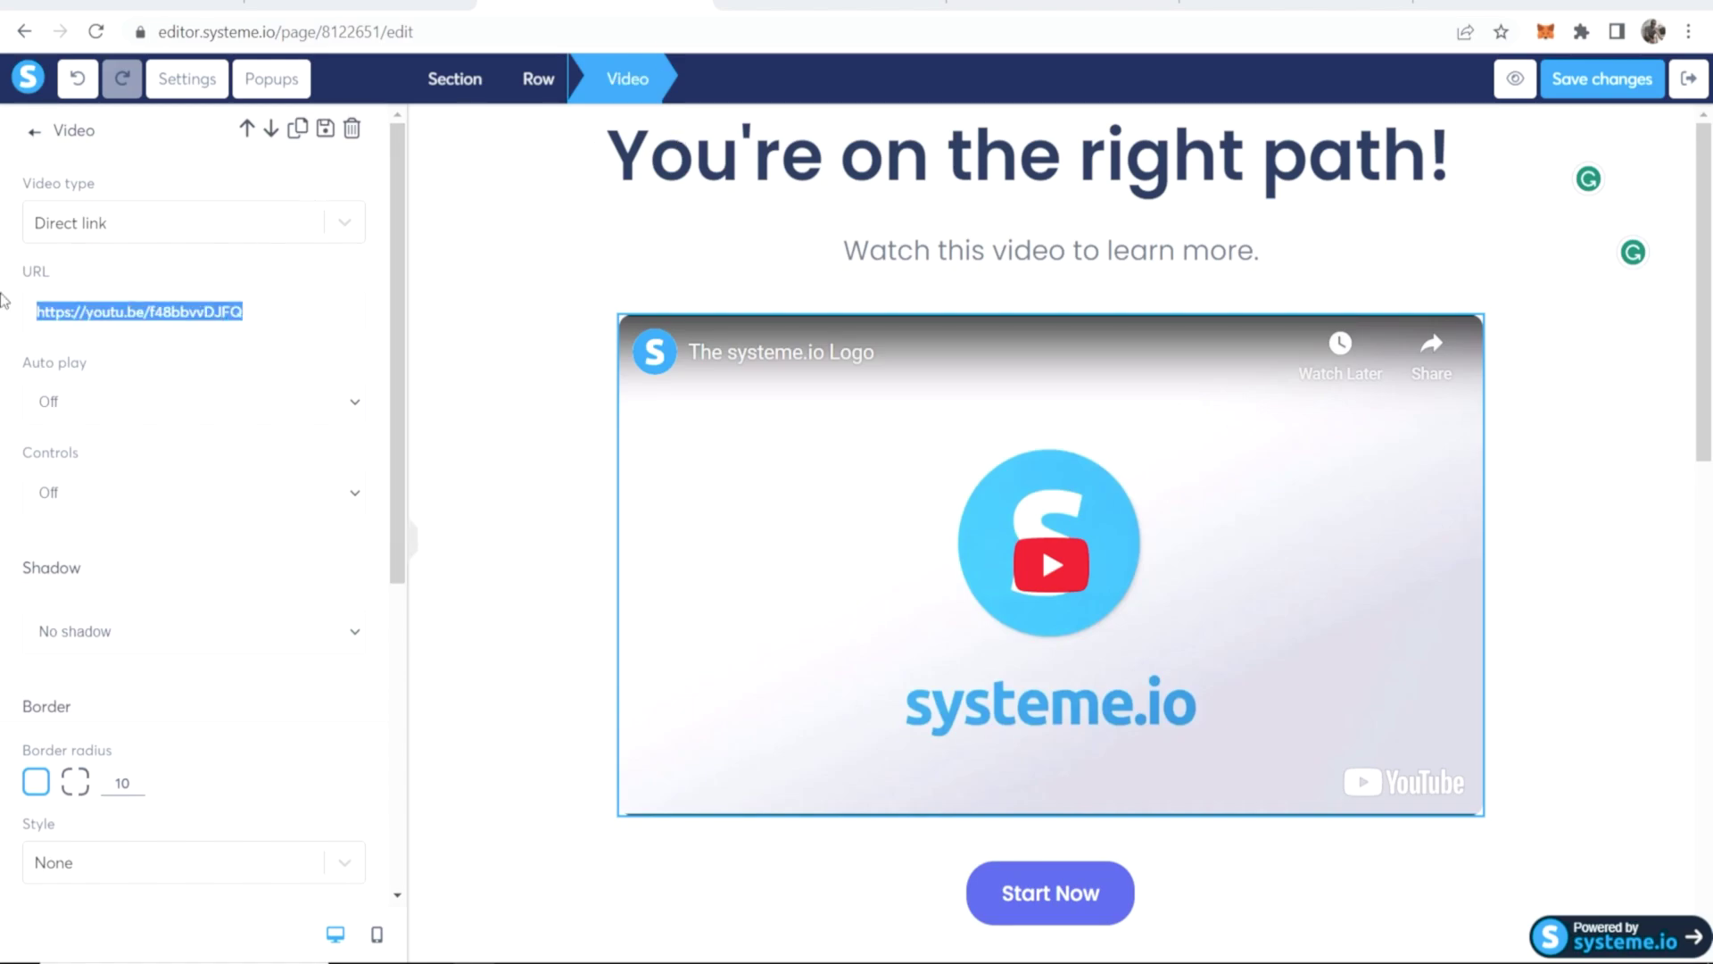
{"action": "key", "text": "ctrl+v"}
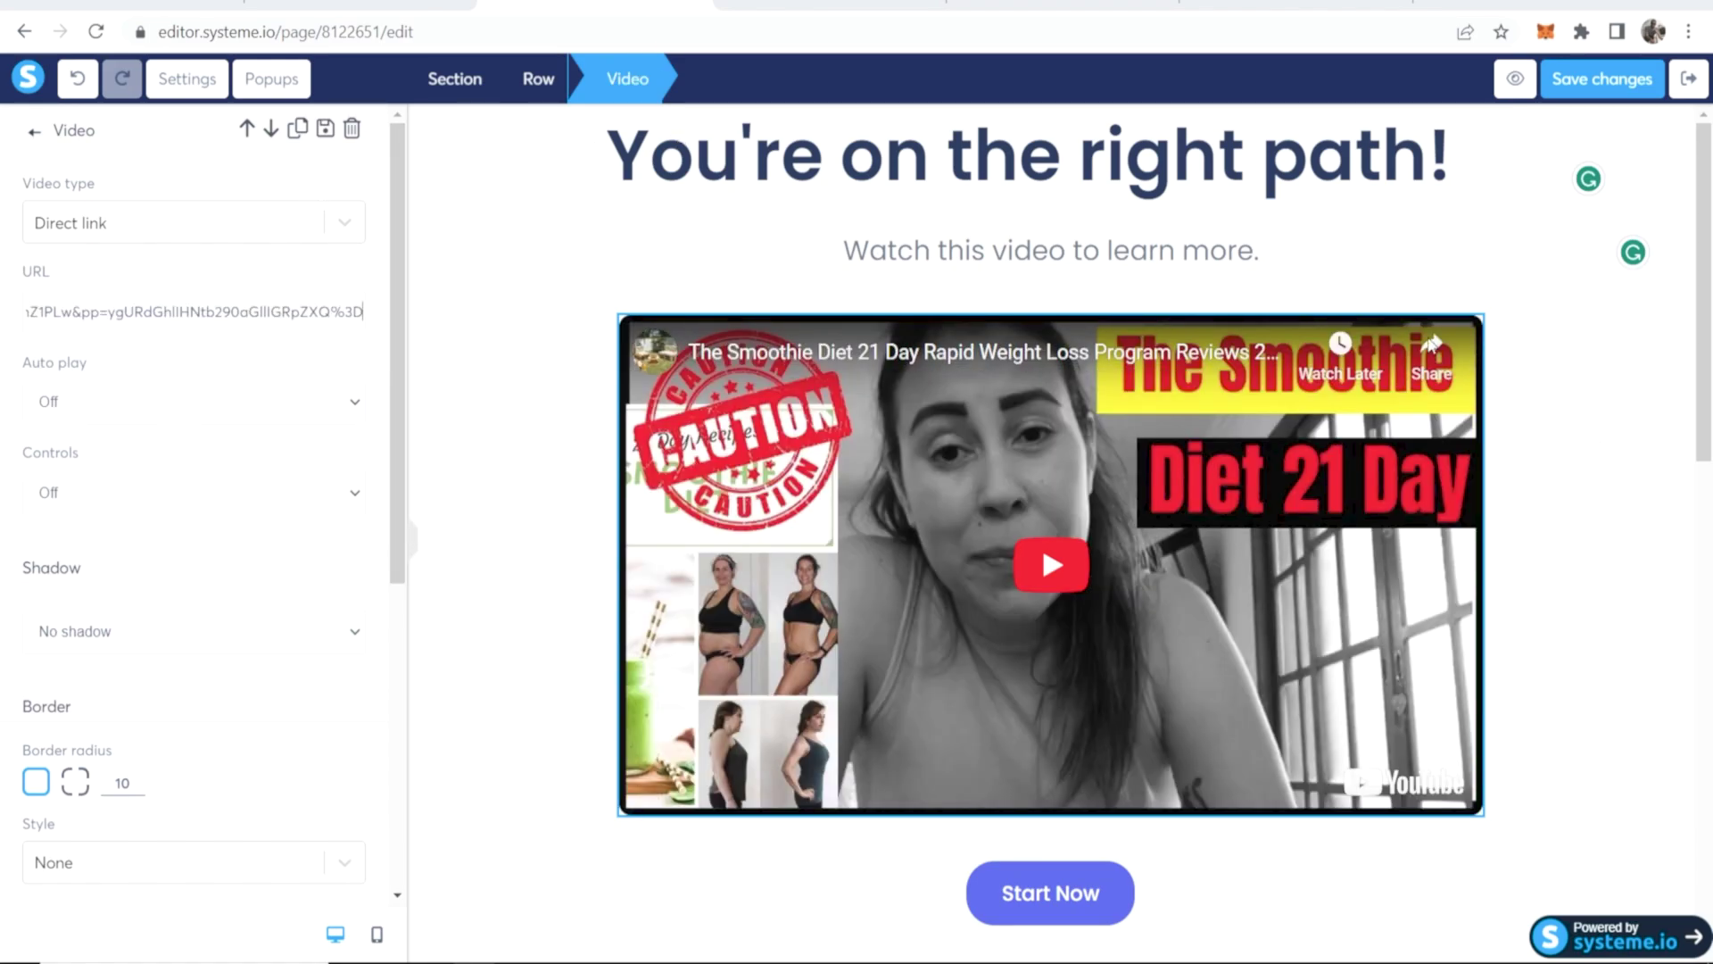
Replace the Start Now button's '#' link with the encrypted ClickBank HopLink.
{"action": "left_click", "coordinate": [1300, 933]}
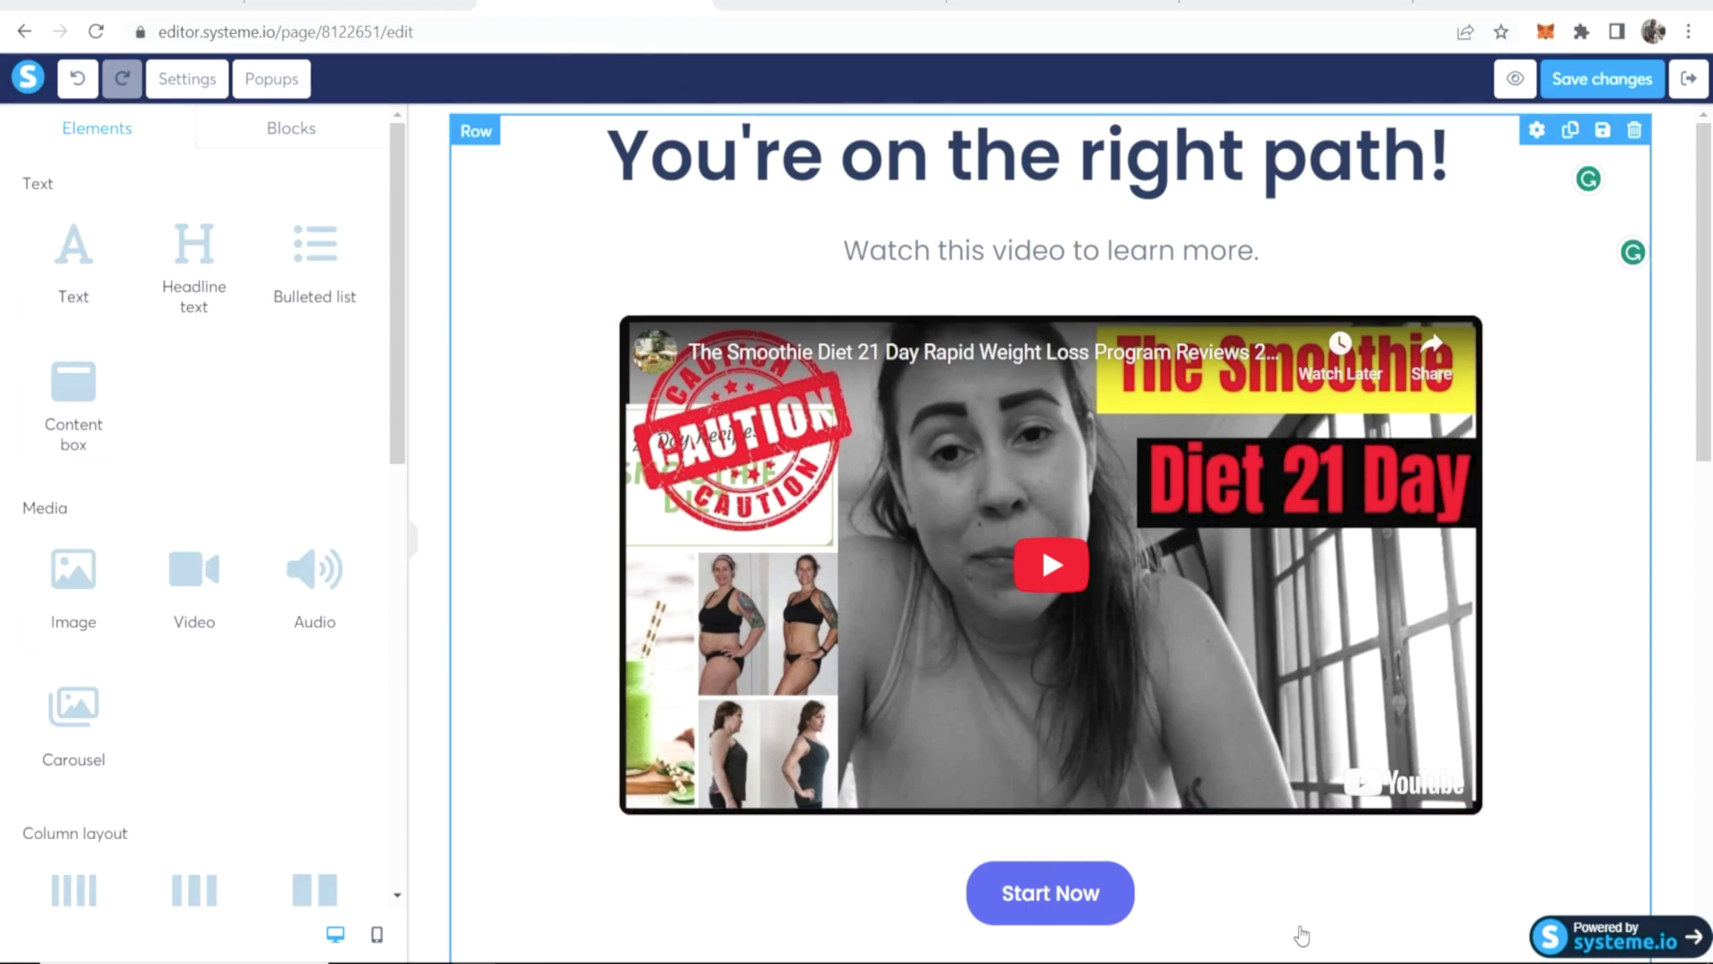
{"action": "left_click", "coordinate": [1070, 902]}
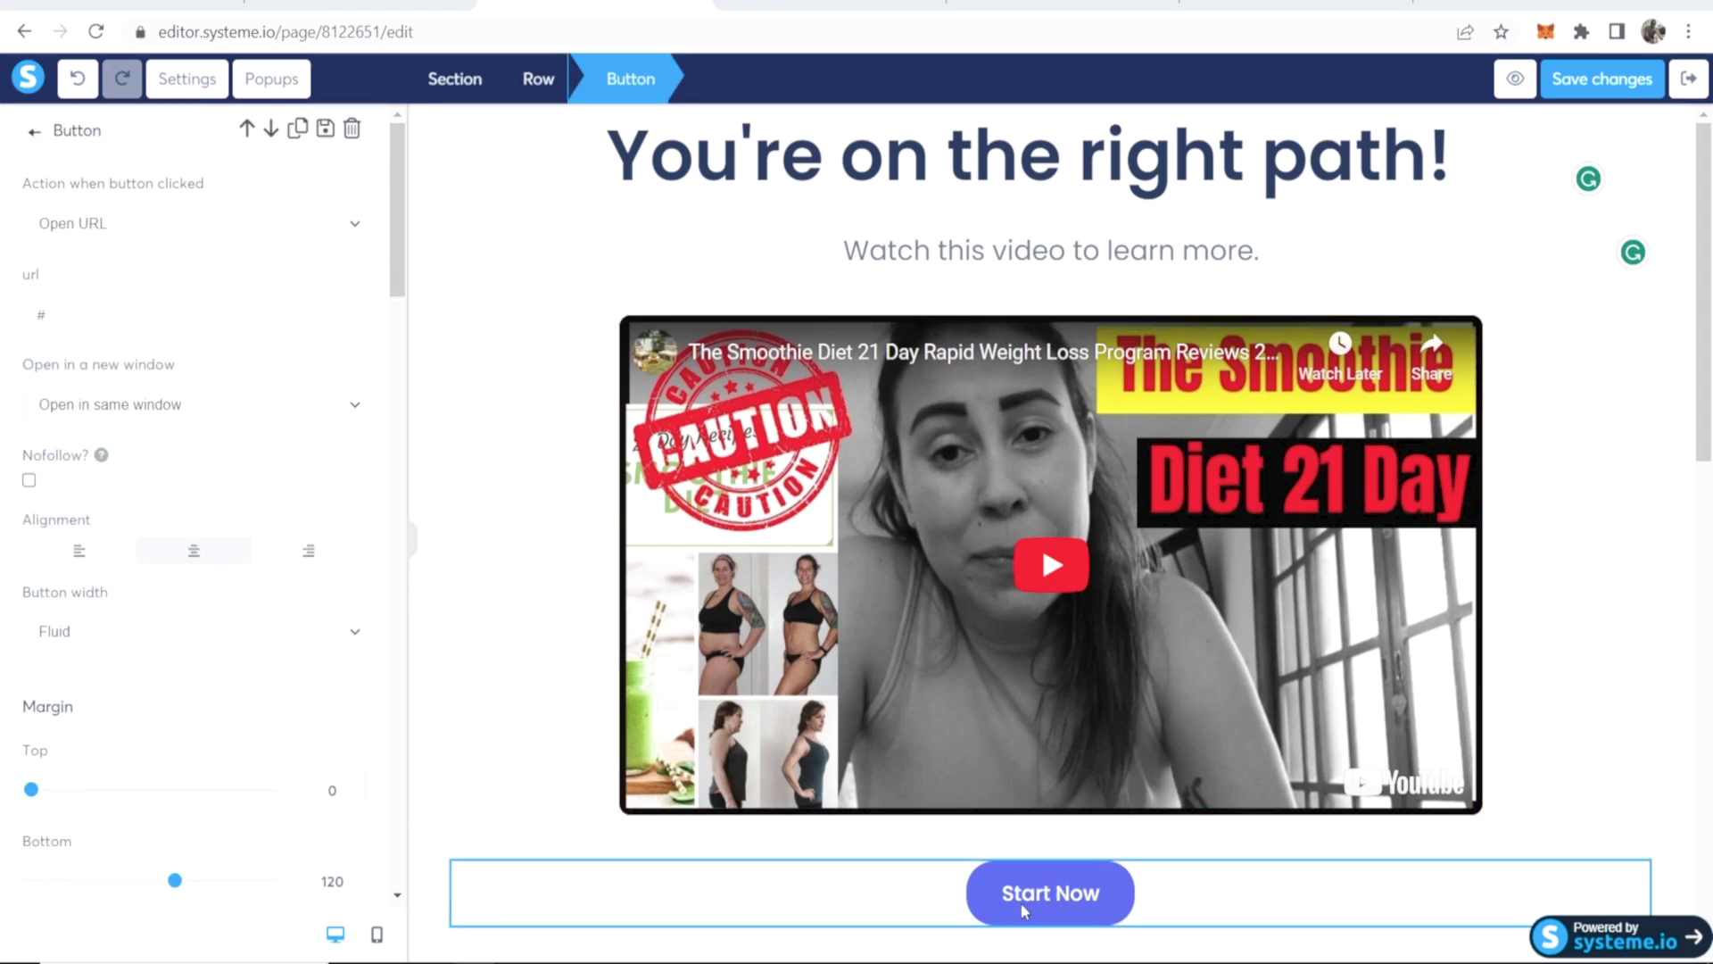
{"action": "left_click", "coordinate": [1062, 5]}
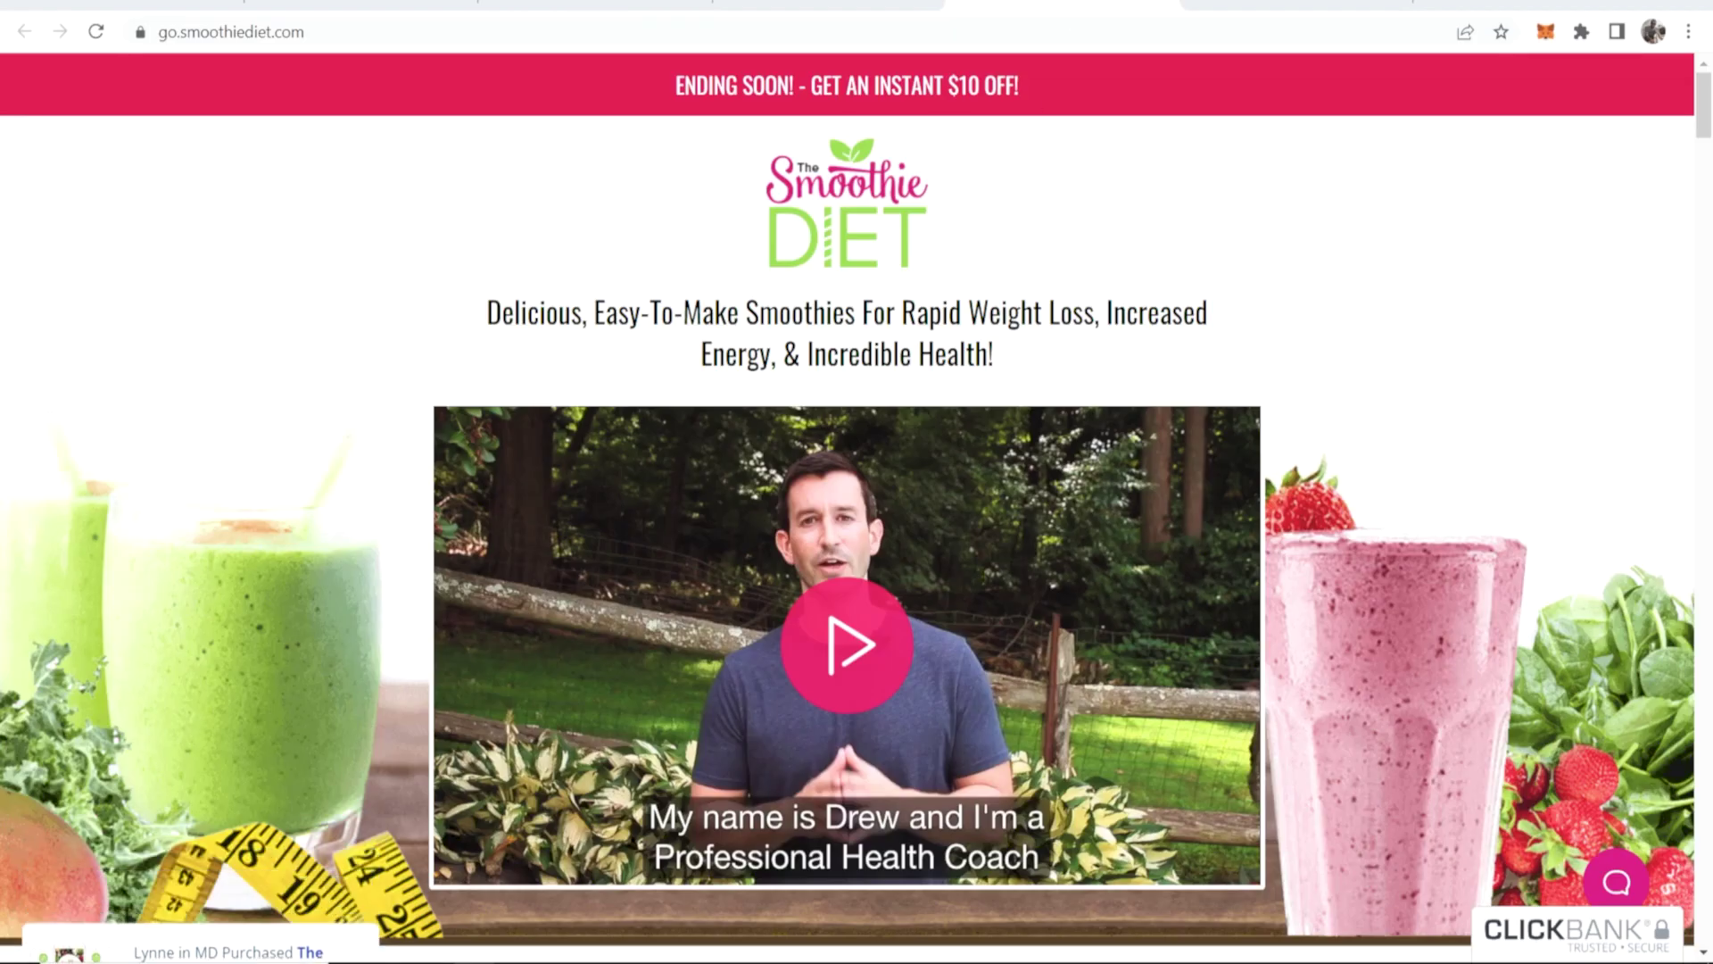
{"action": "left_click", "coordinate": [829, 6]}
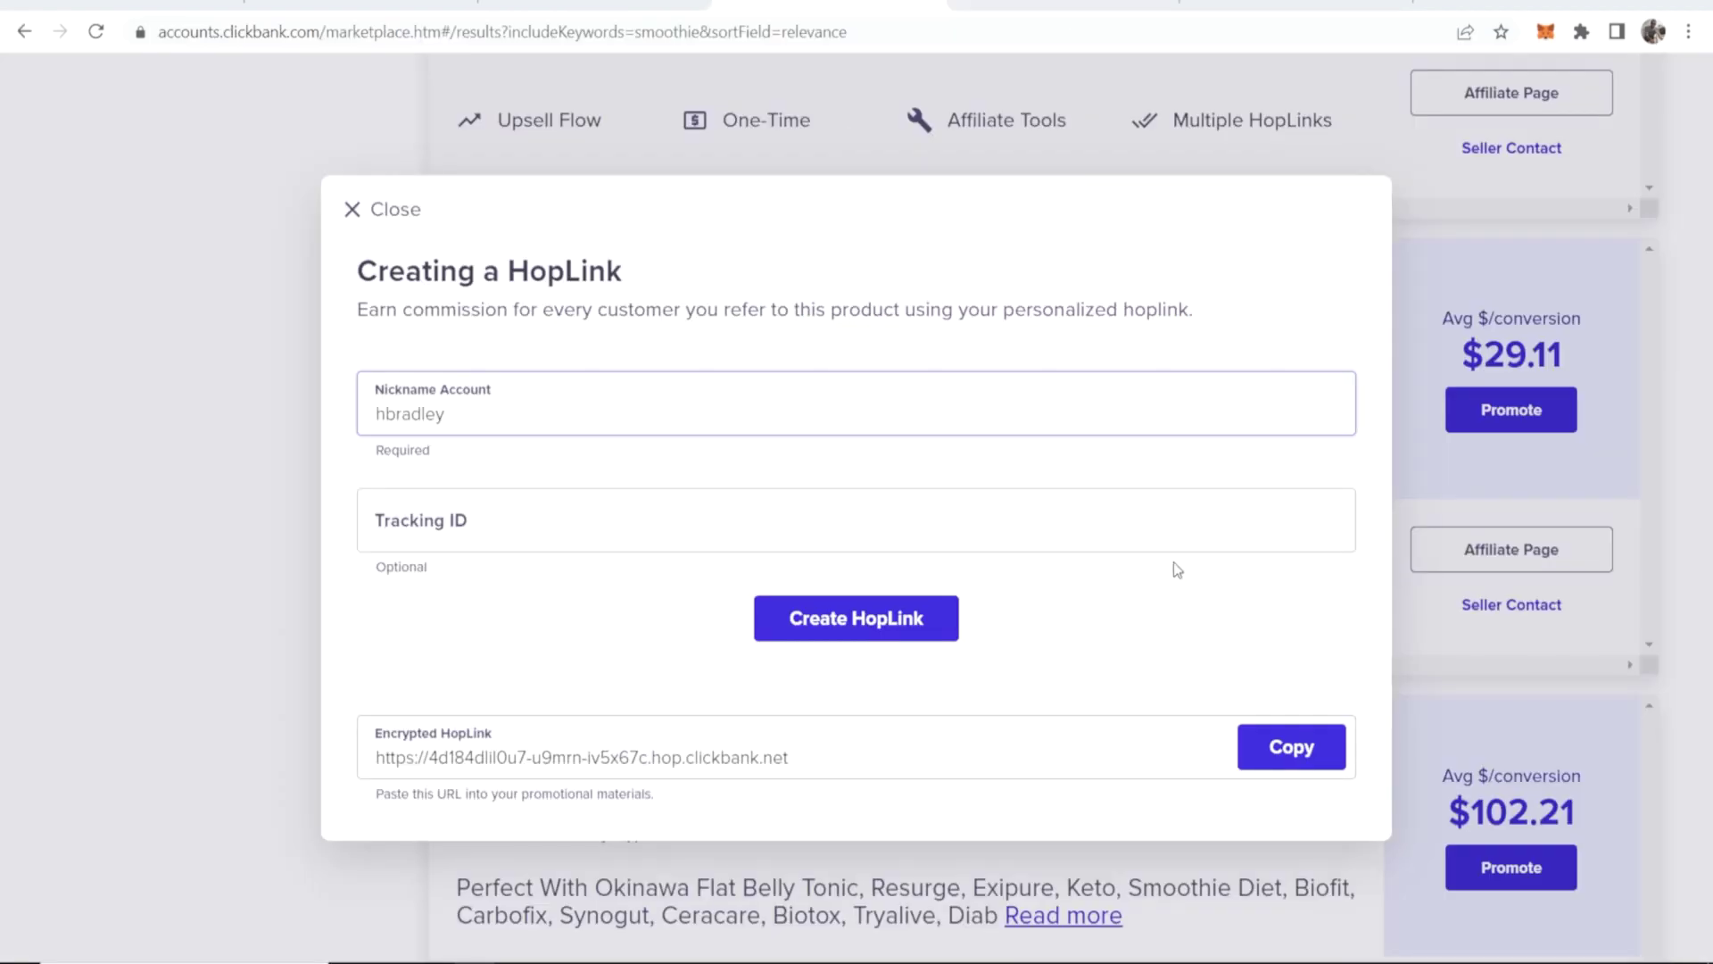
{"action": "left_click", "coordinate": [1329, 757]}
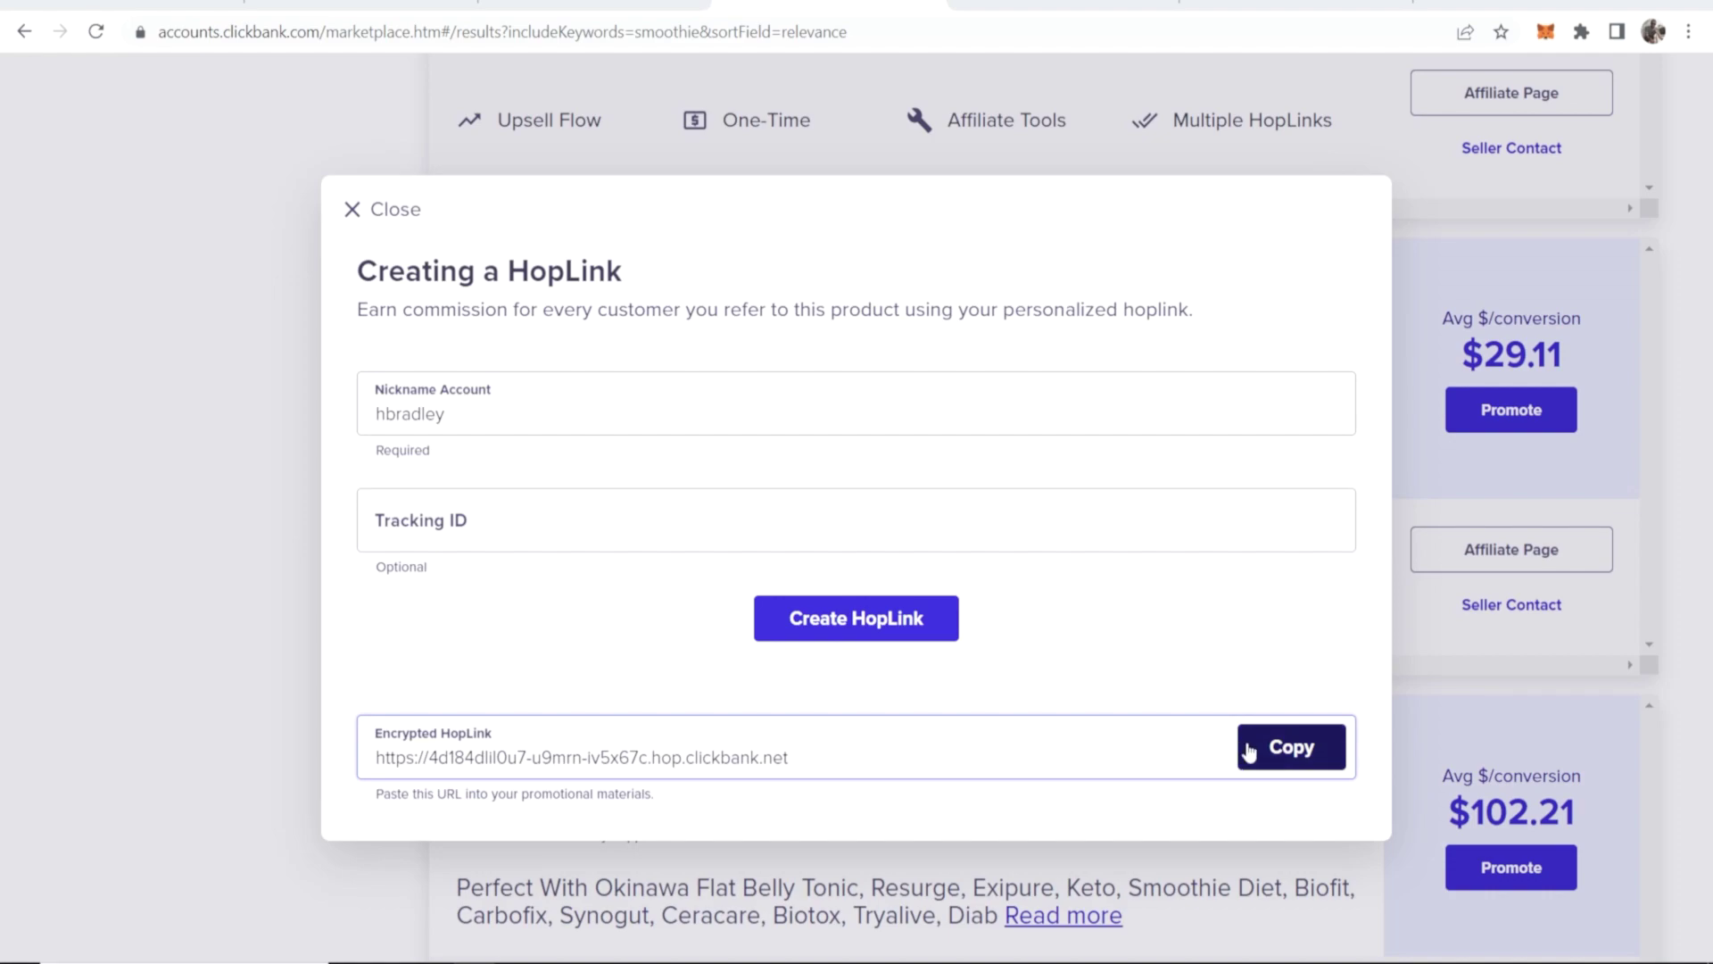
{"action": "left_click", "coordinate": [1061, 5]}
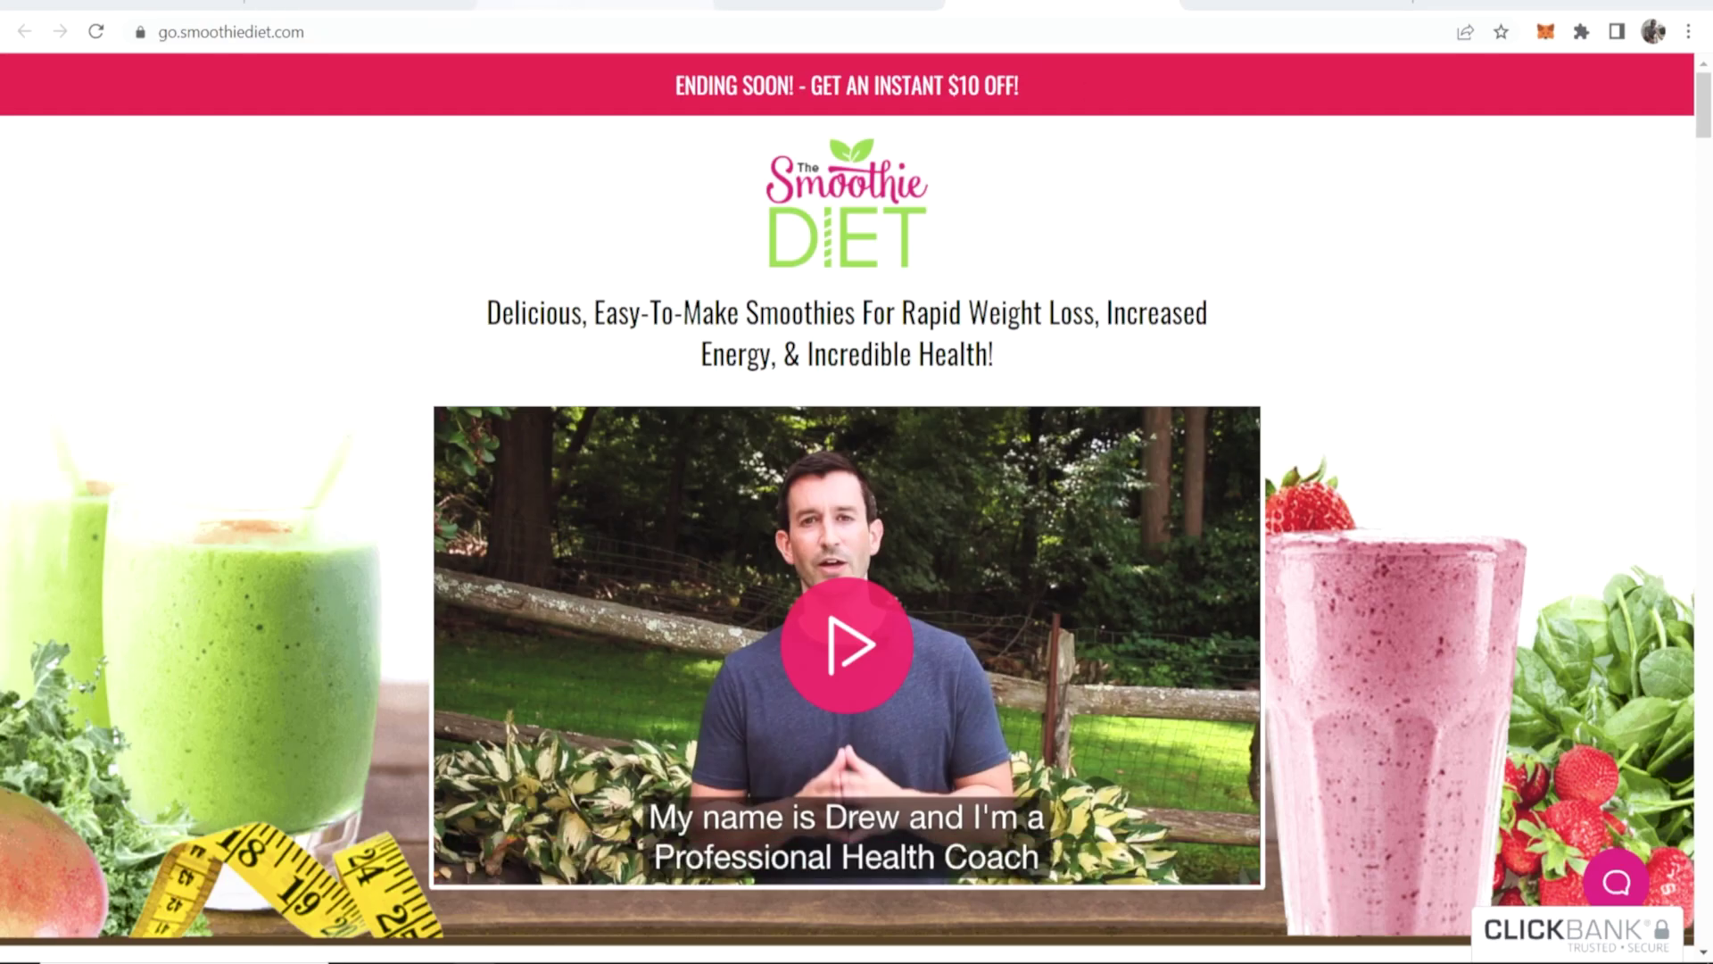
{"action": "left_click", "coordinate": [597, 6]}
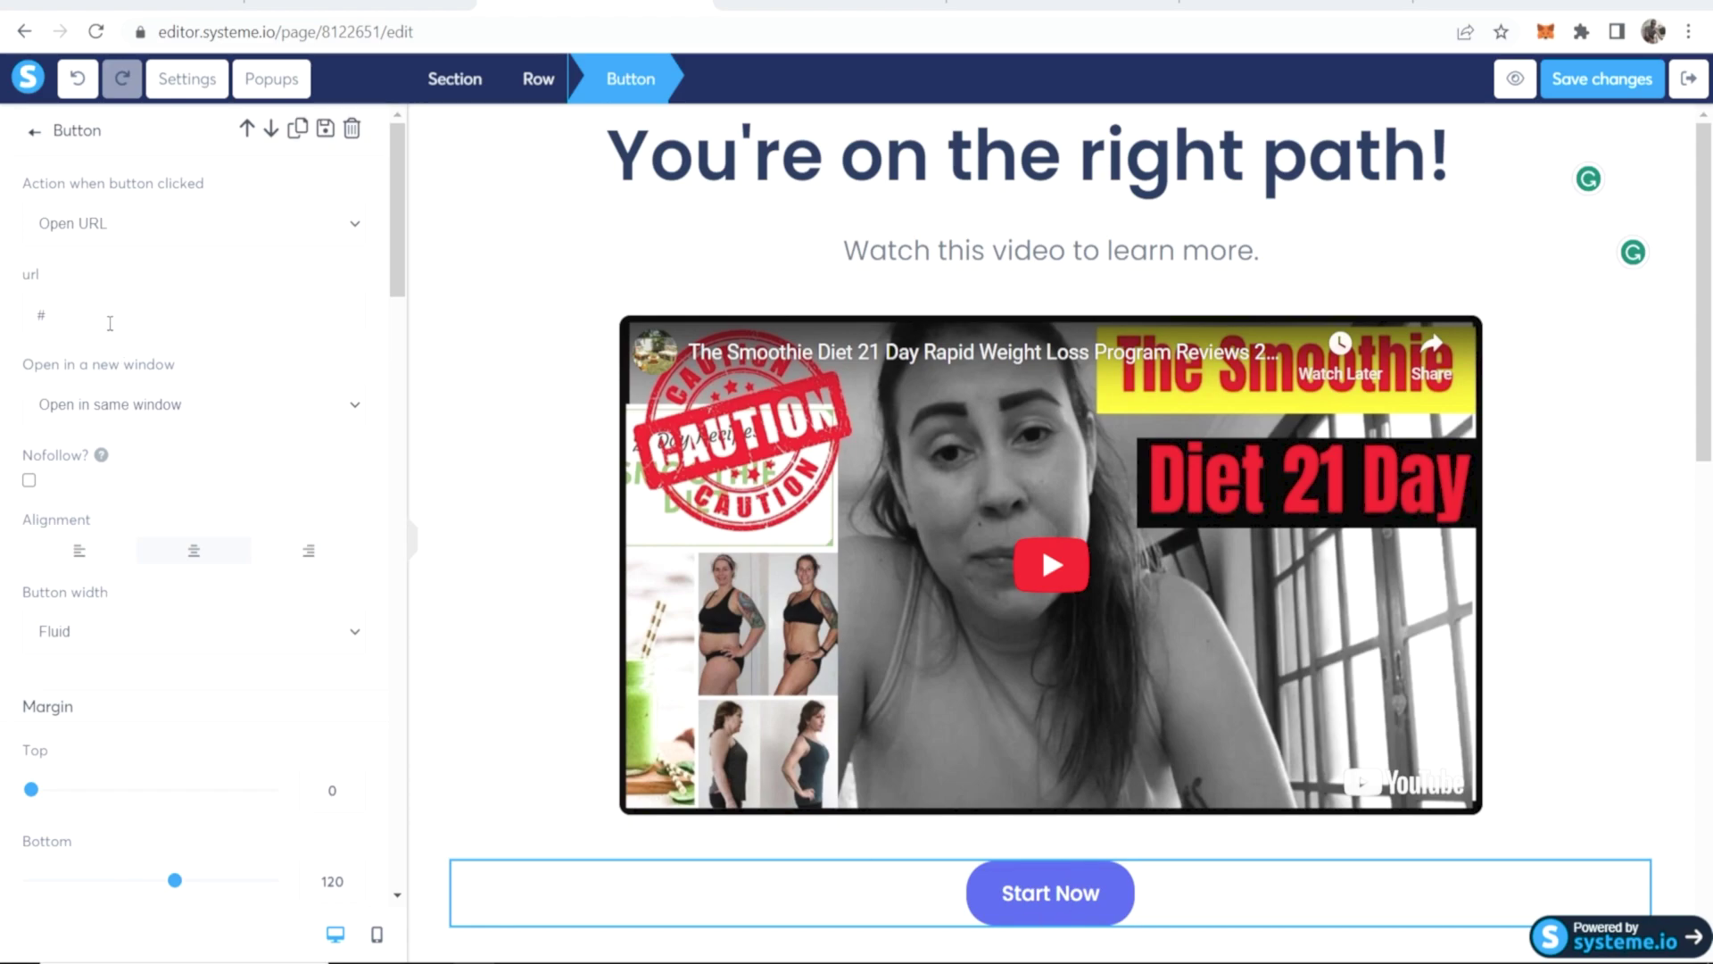
{"action": "left_click", "coordinate": [161, 232]}
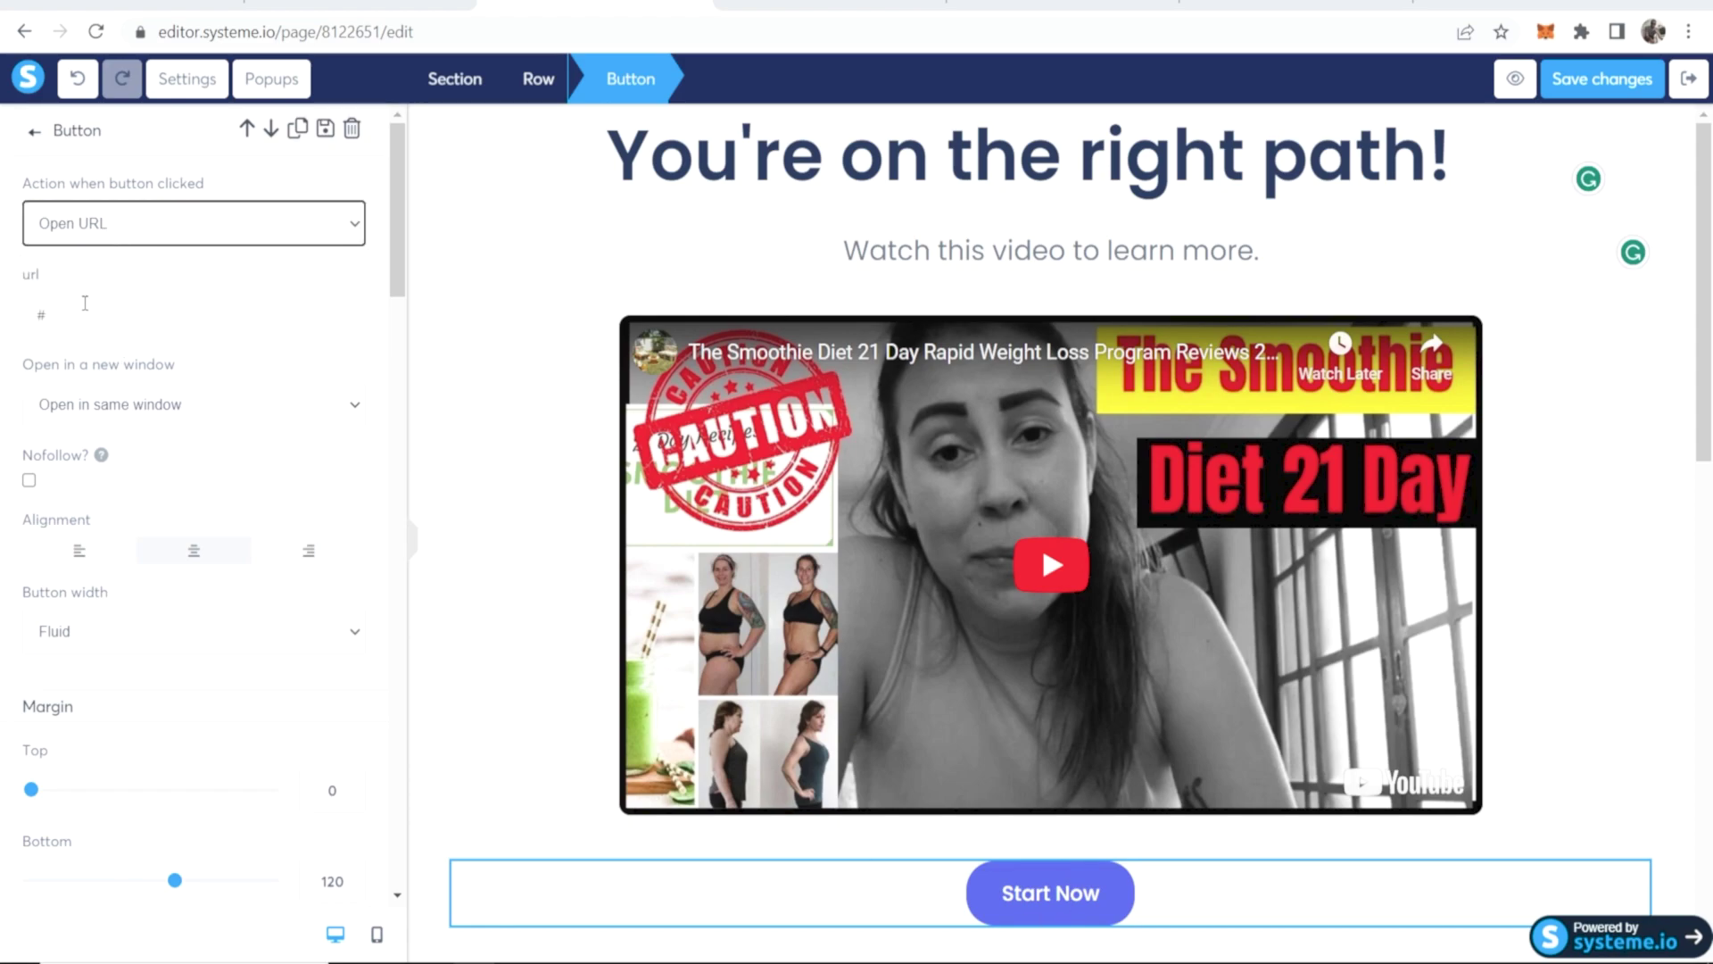
{"action": "left_click_drag", "start_coordinate": [84, 308], "coordinate": [3, 309]}
{"action": "key", "text": "ctrl+v"}
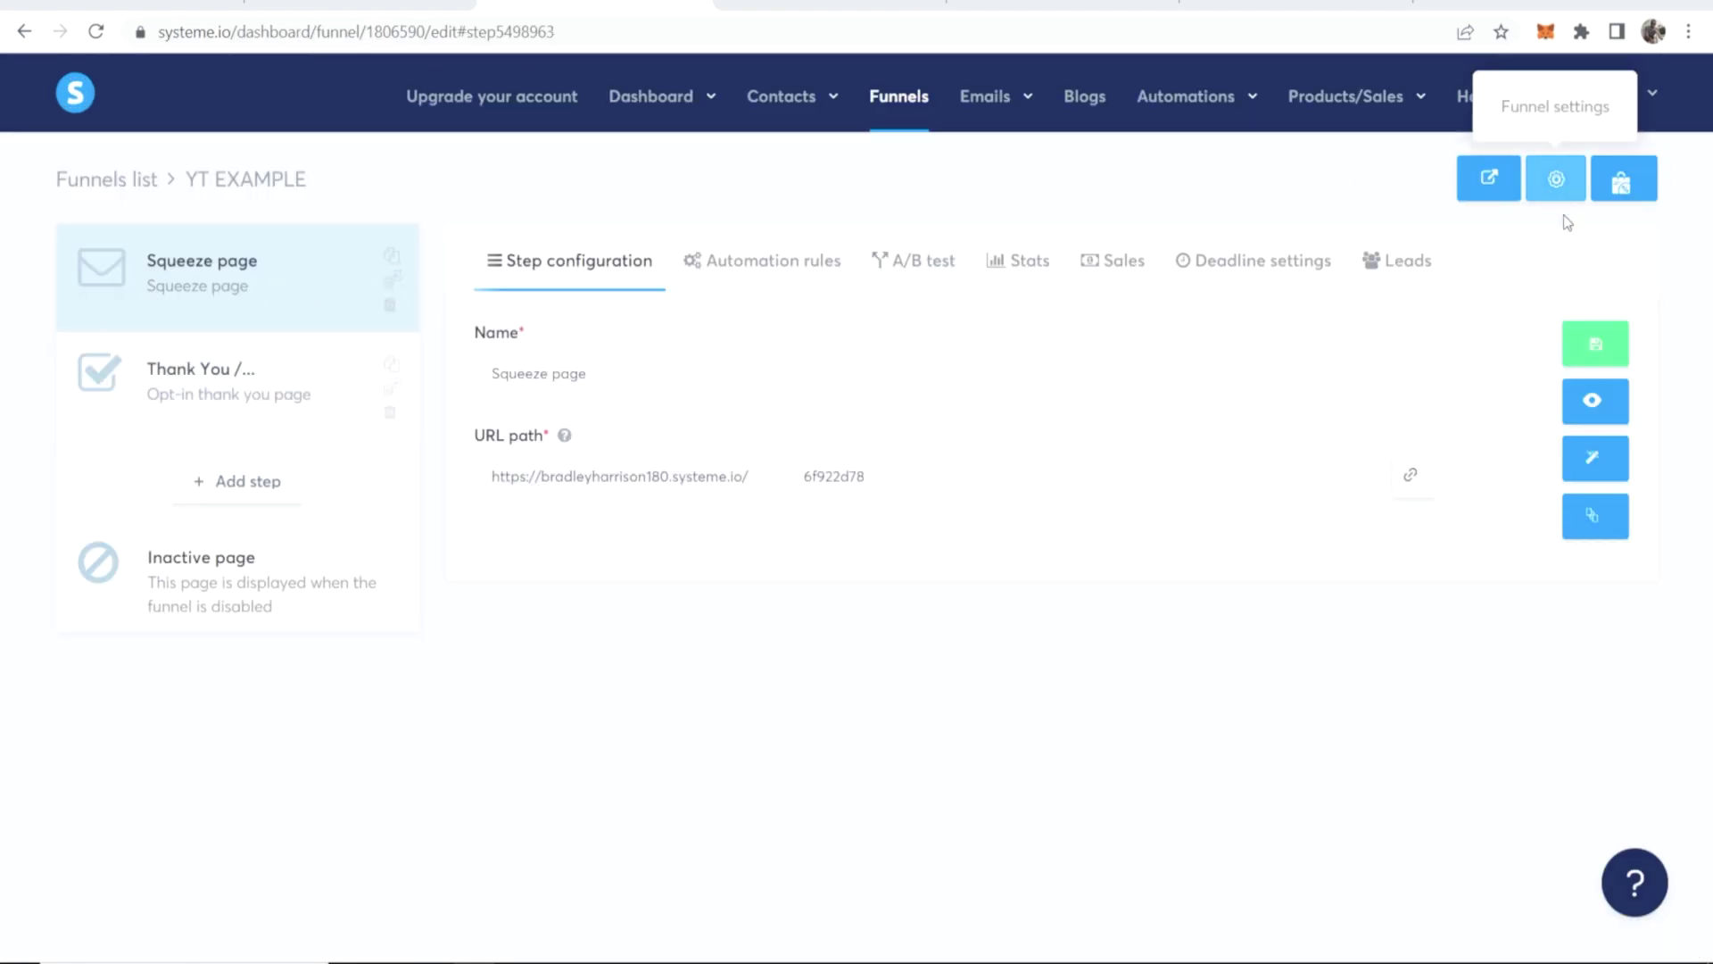
Preview the live squeeze page and submit the opt-in form to reach the thank-you page.
{"action": "left_click", "coordinate": [1594, 403]}
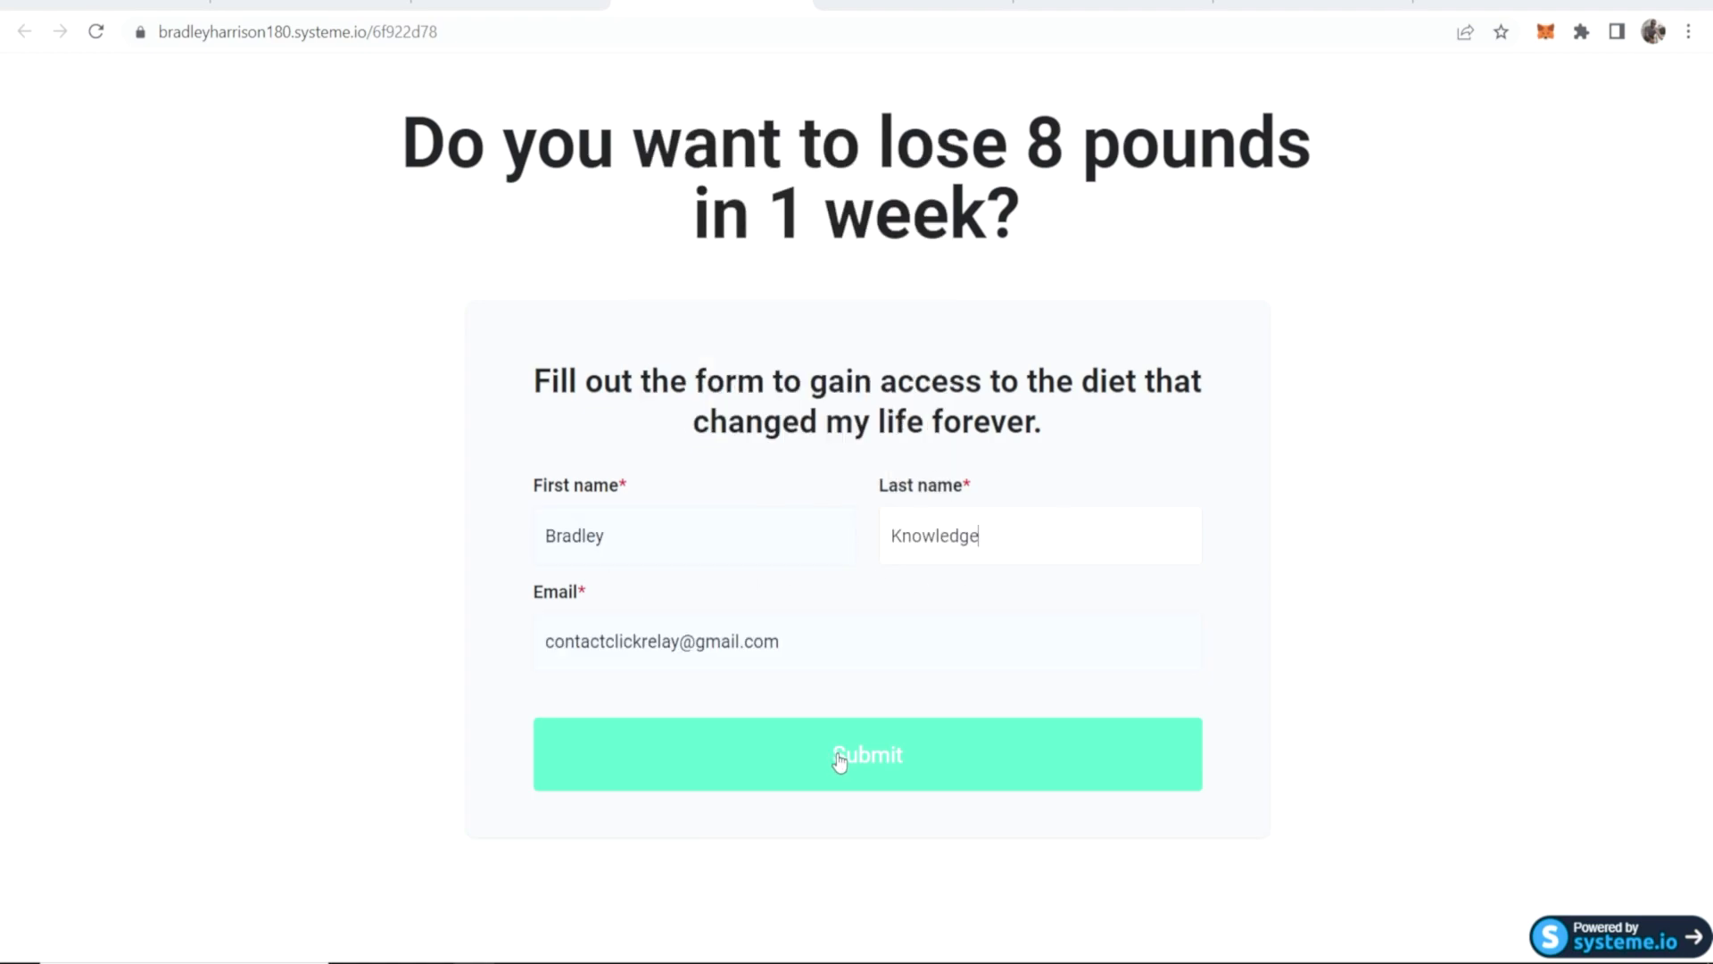
{"action": "left_click", "coordinate": [840, 753]}
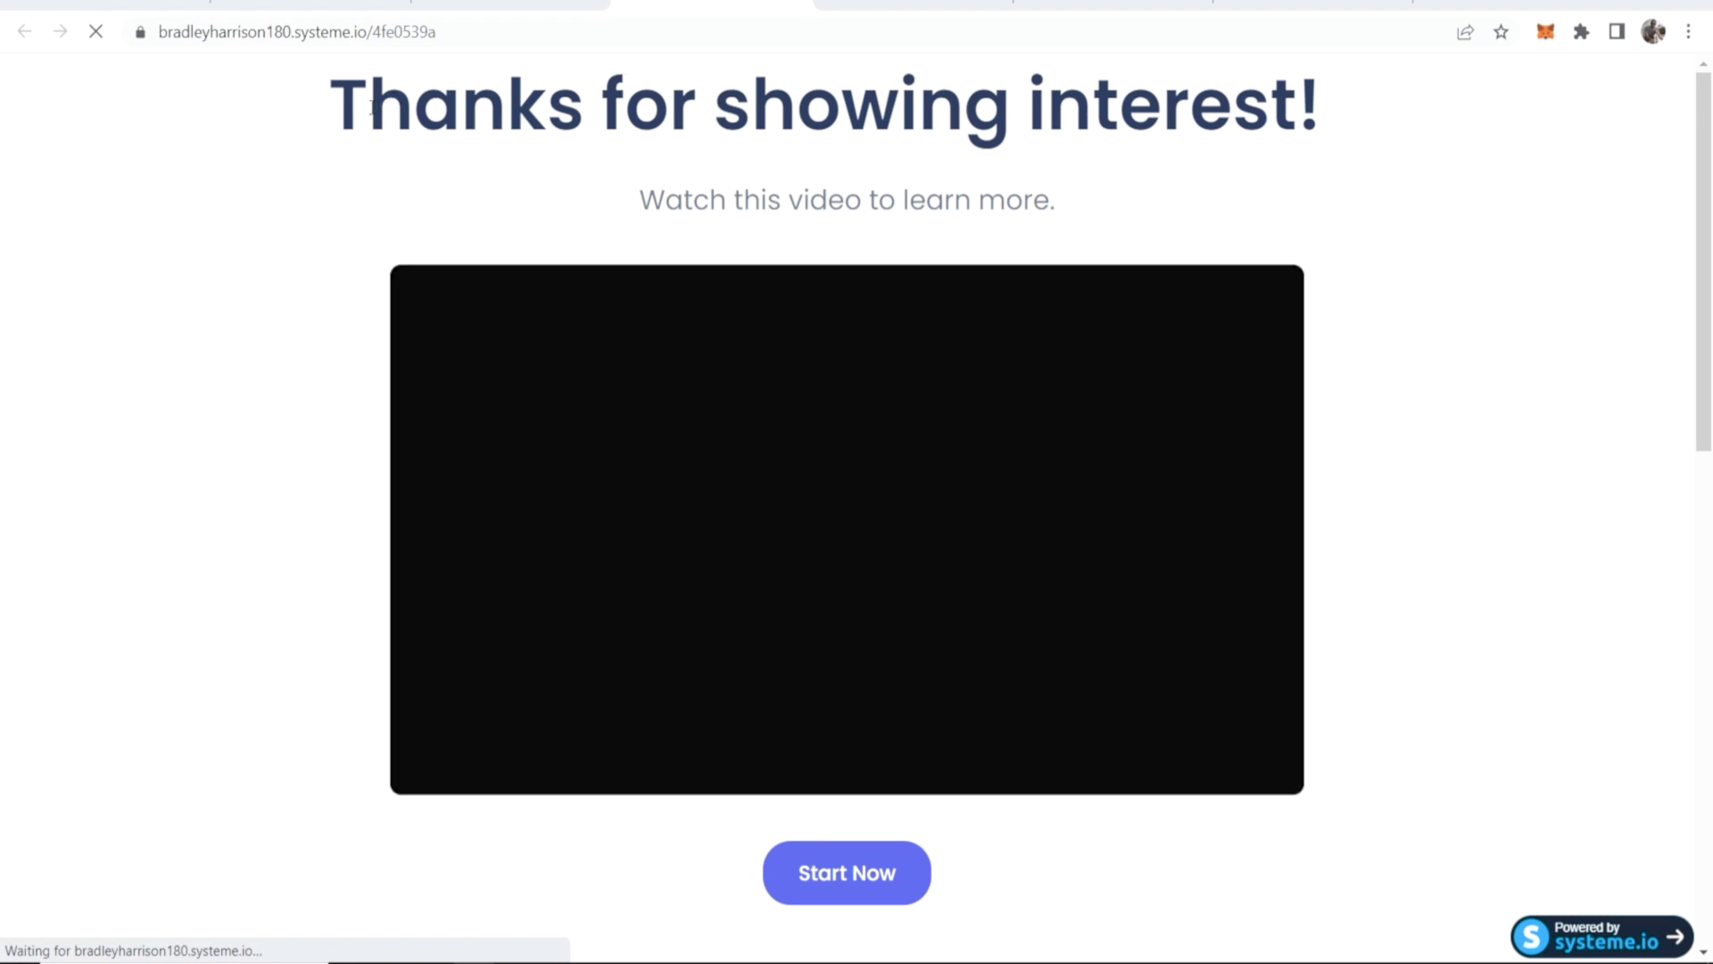
{"action": "left_click_drag", "start_coordinate": [328, 103], "coordinate": [1380, 122]}
{"action": "left_click", "coordinate": [703, 230]}
{"action": "left_click_drag", "start_coordinate": [624, 216], "coordinate": [1062, 201]}
{"action": "left_click", "coordinate": [962, 153]}
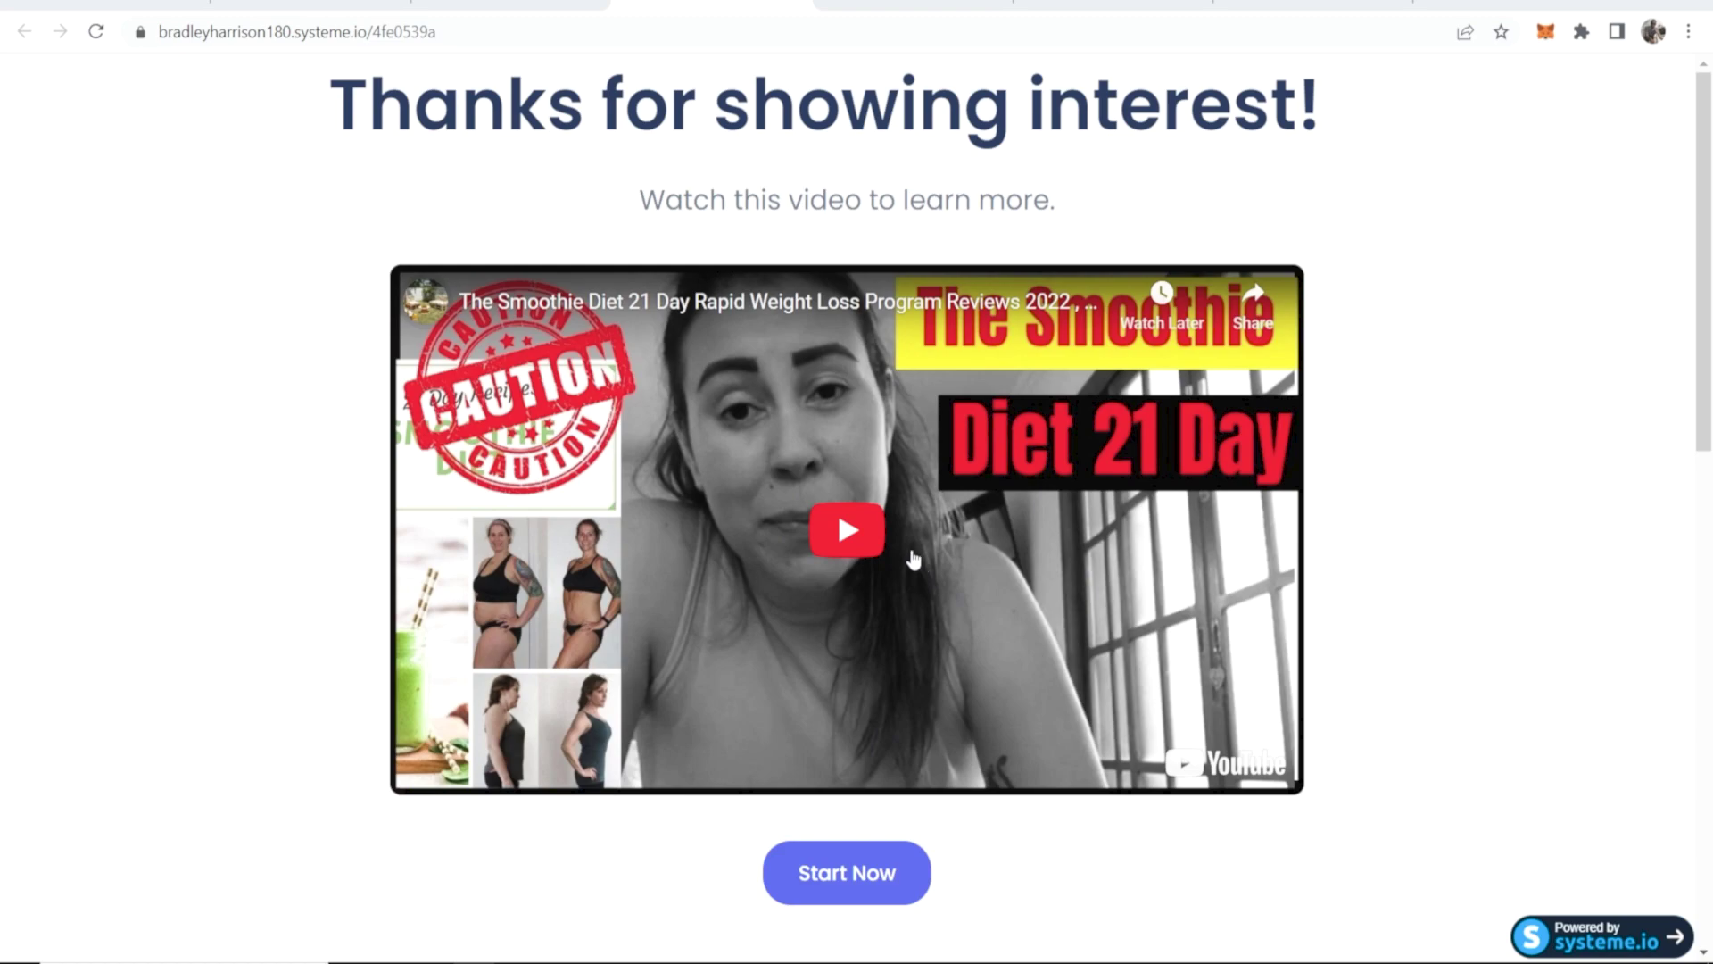
Test the Start Now hoplink, then dismiss the HopLink Copied dialog in ClickBank.
{"action": "left_click", "coordinate": [830, 875]}
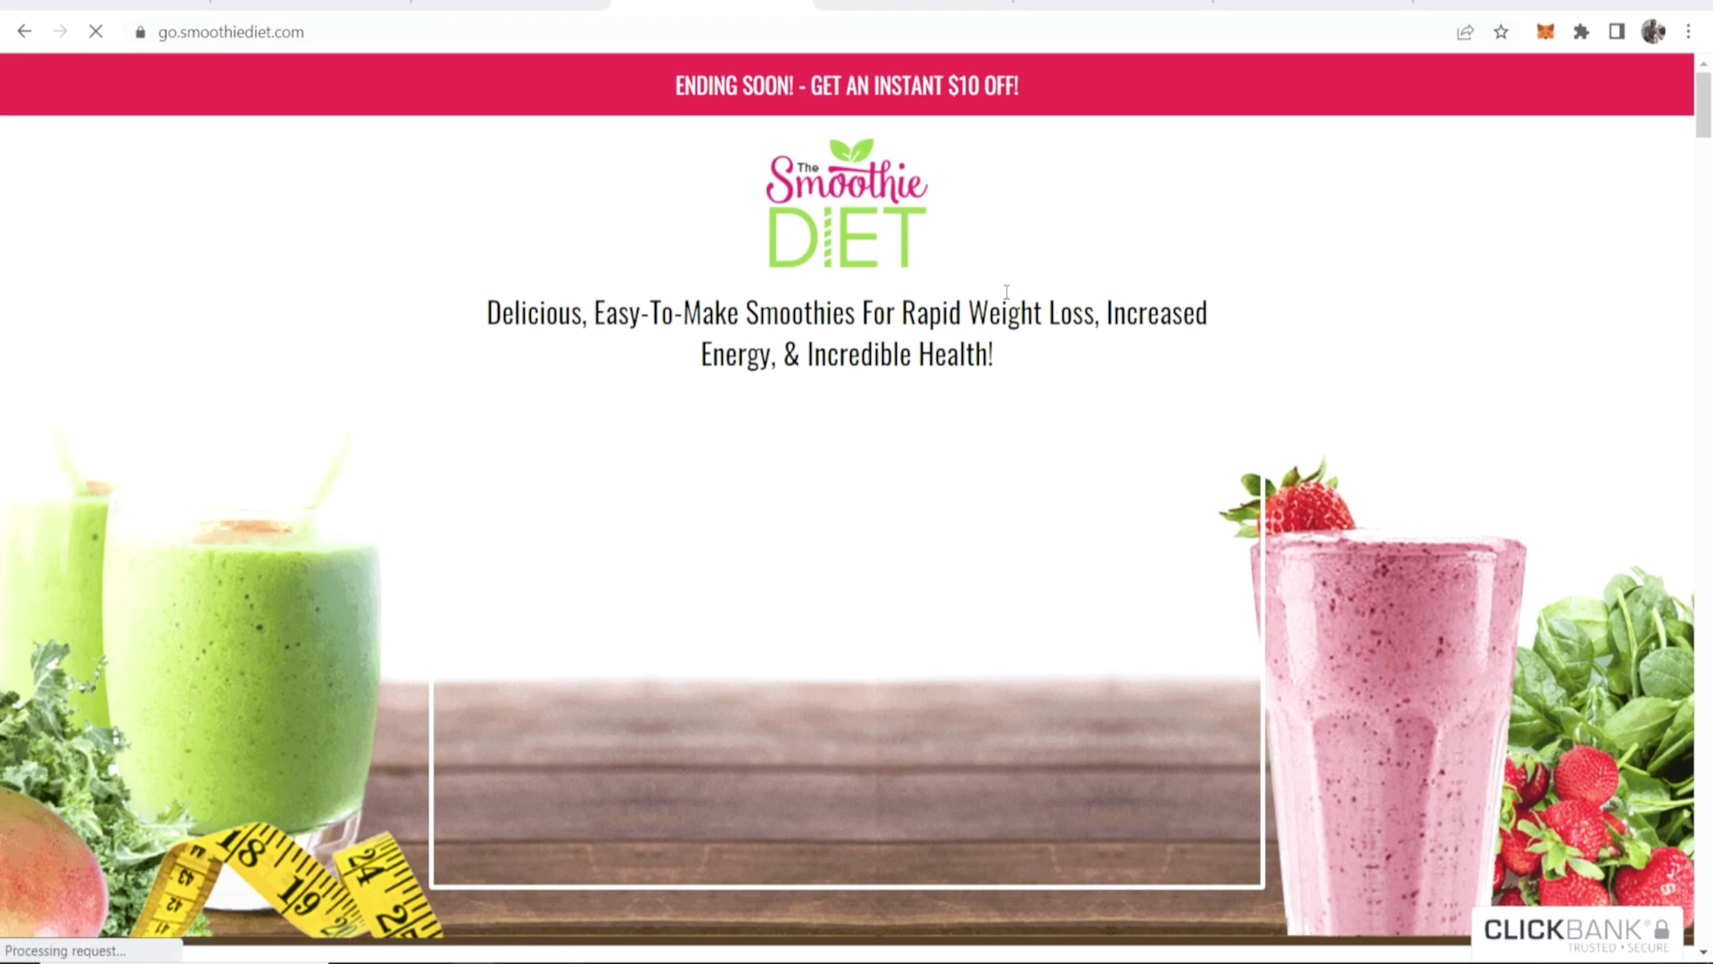
{"action": "scroll", "coordinate": [1005, 292], "scroll_direction": "down", "scroll_amount": 6}
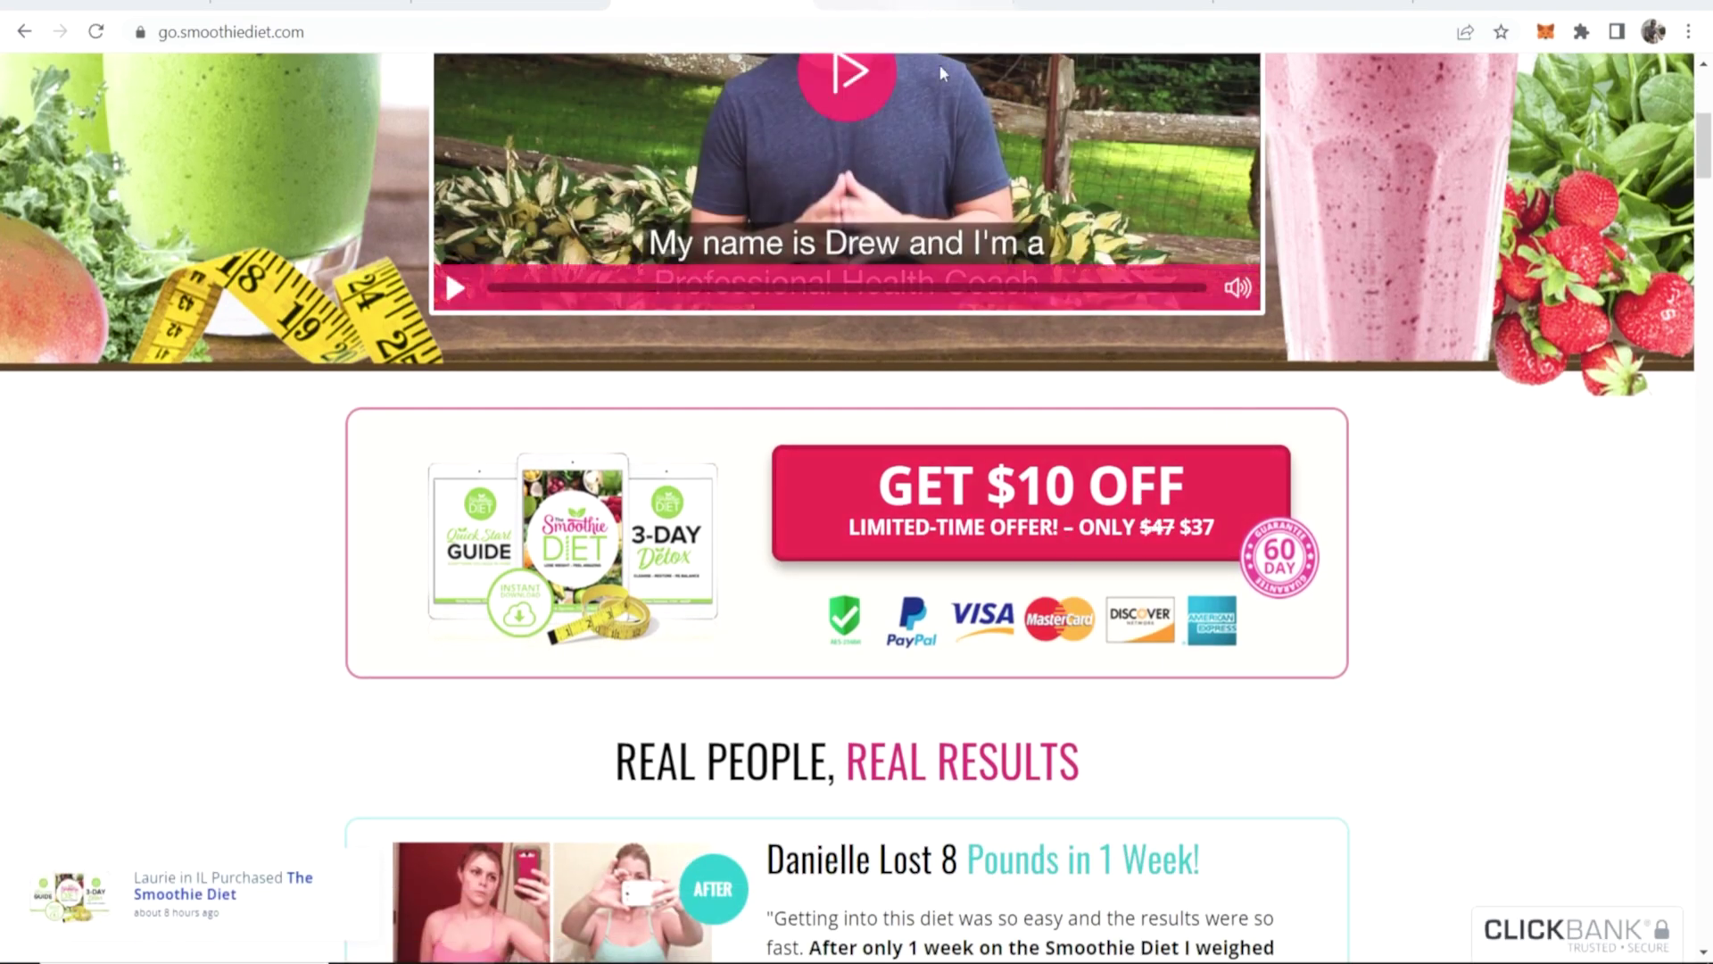
{"action": "left_click", "coordinate": [912, 7]}
{"action": "left_click", "coordinate": [1619, 348]}
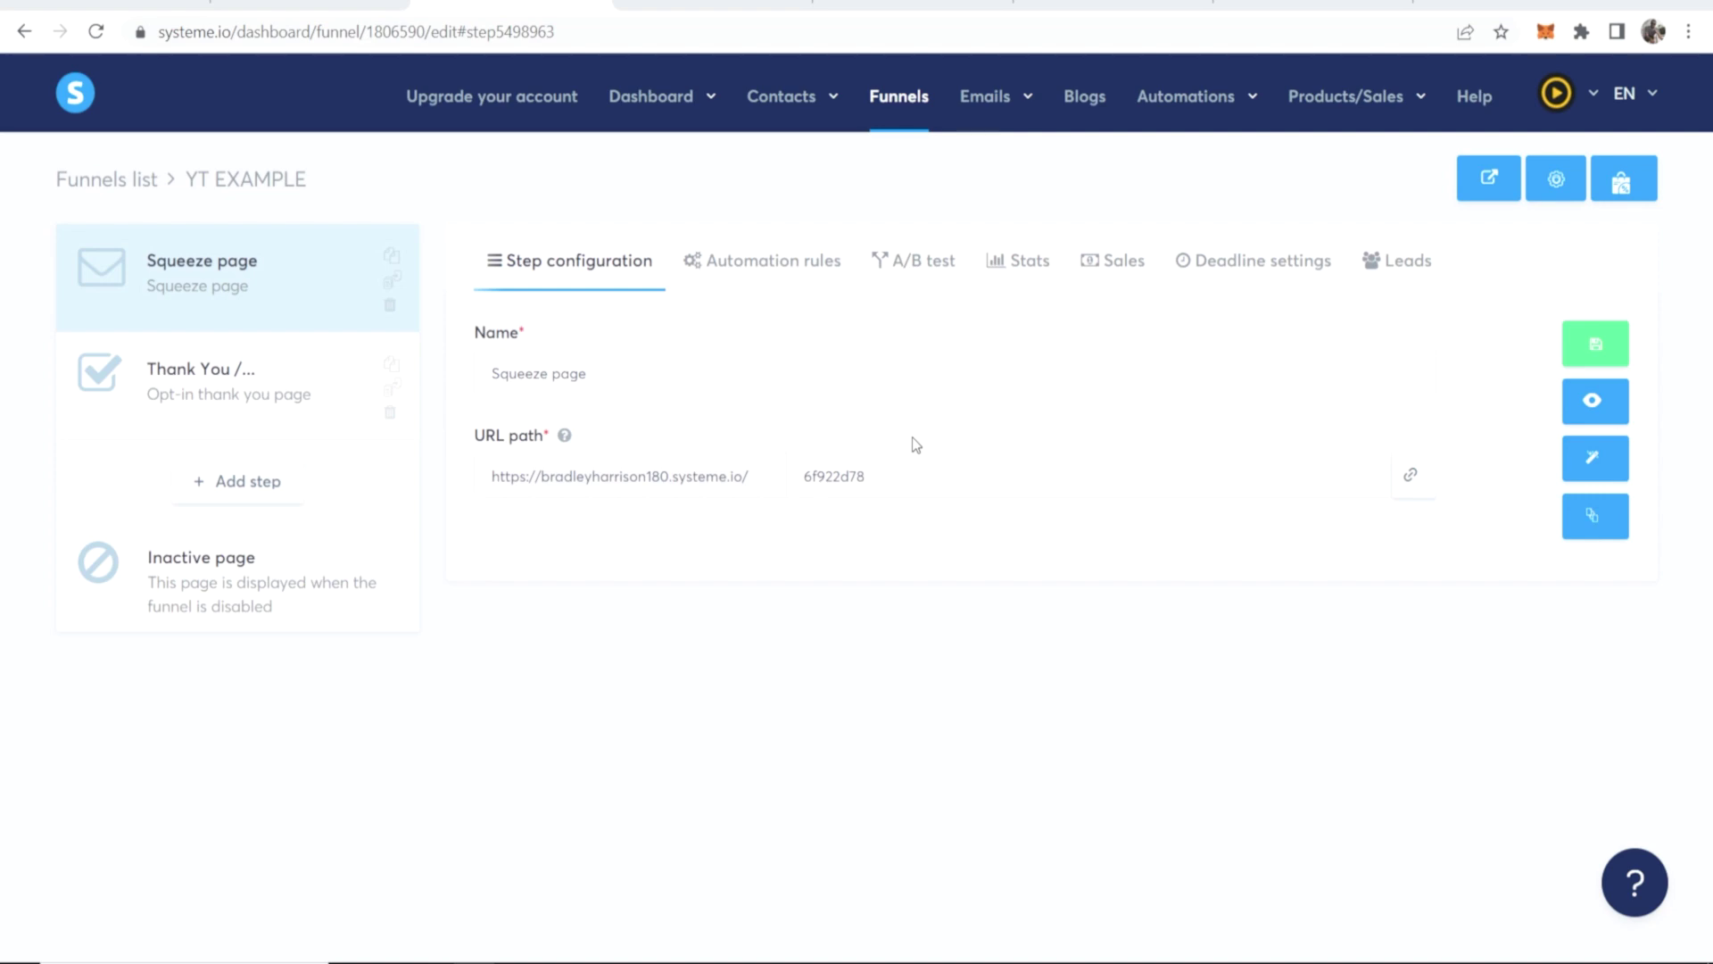
{"action": "left_click", "coordinate": [309, 4]}
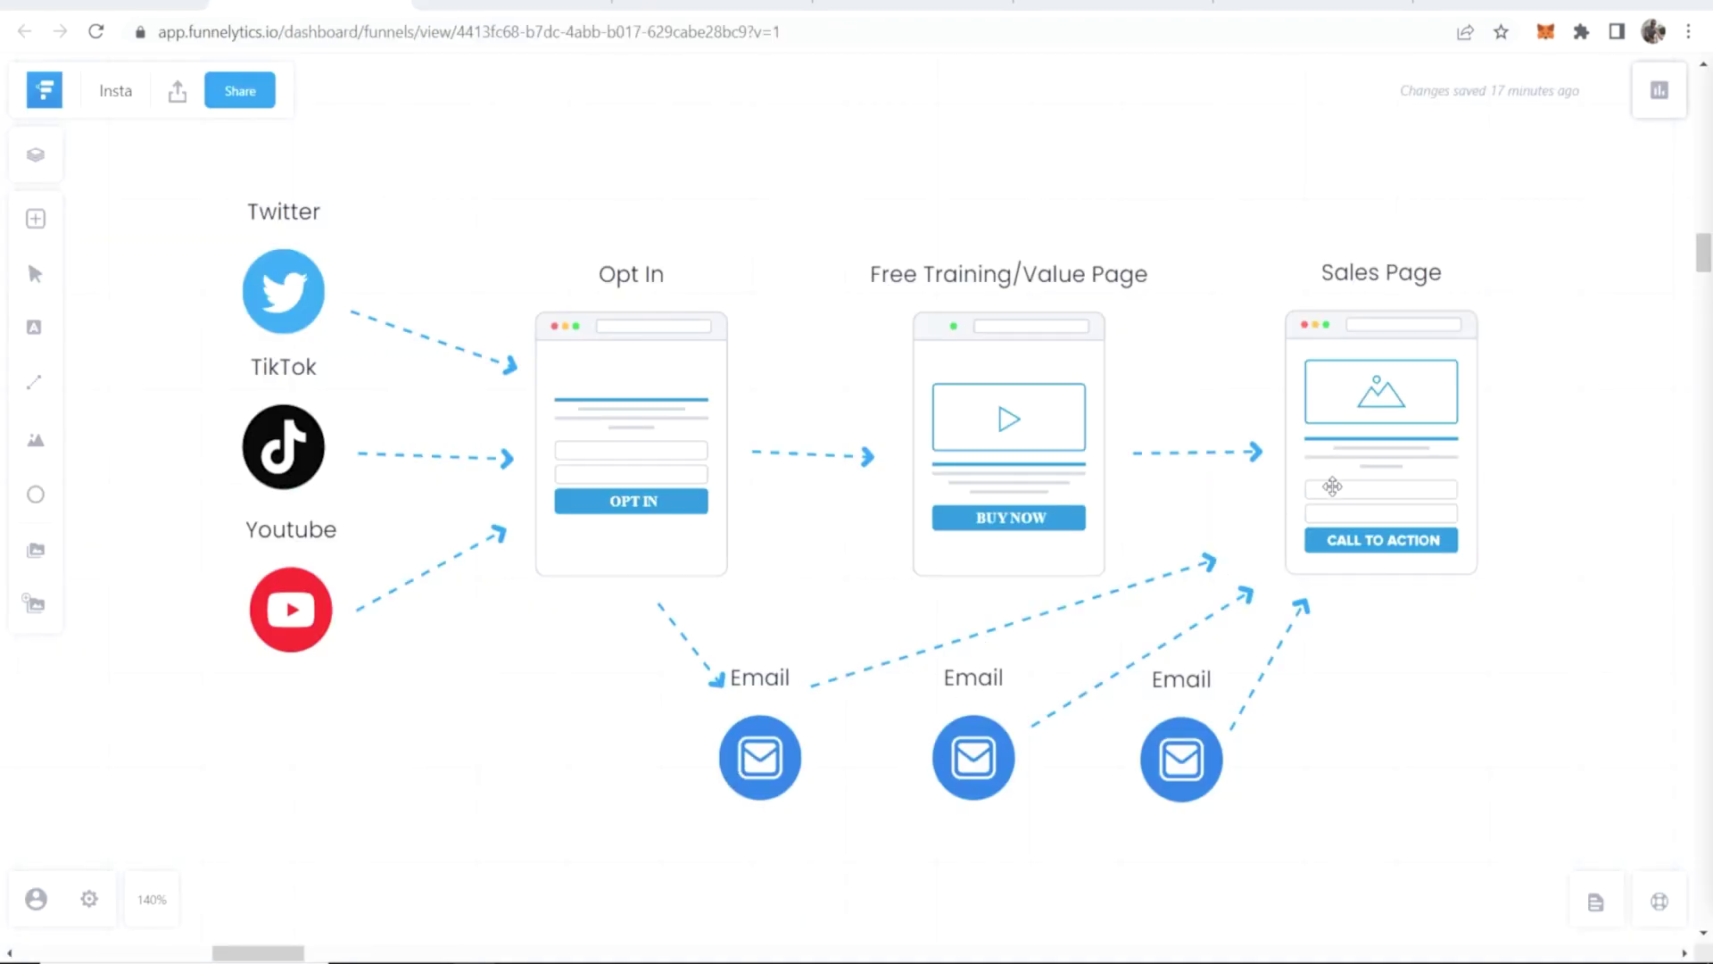
{"action": "left_click", "coordinate": [1231, 624]}
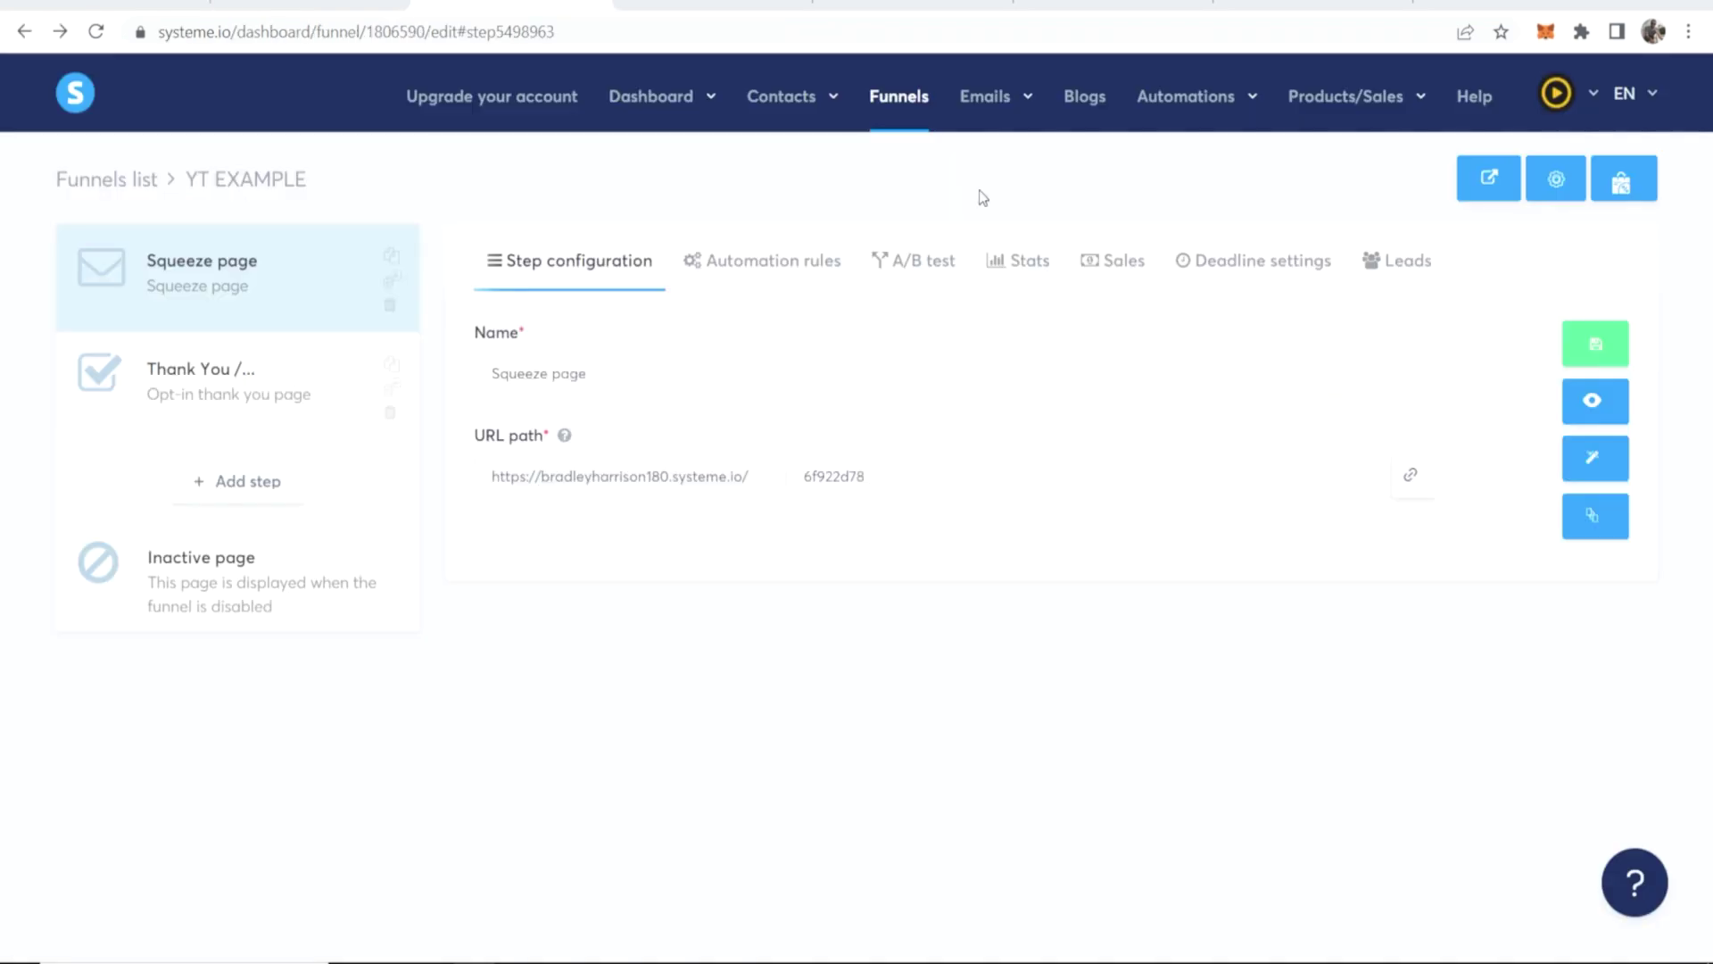
{"action": "mouse_move", "coordinate": [1026, 114]}
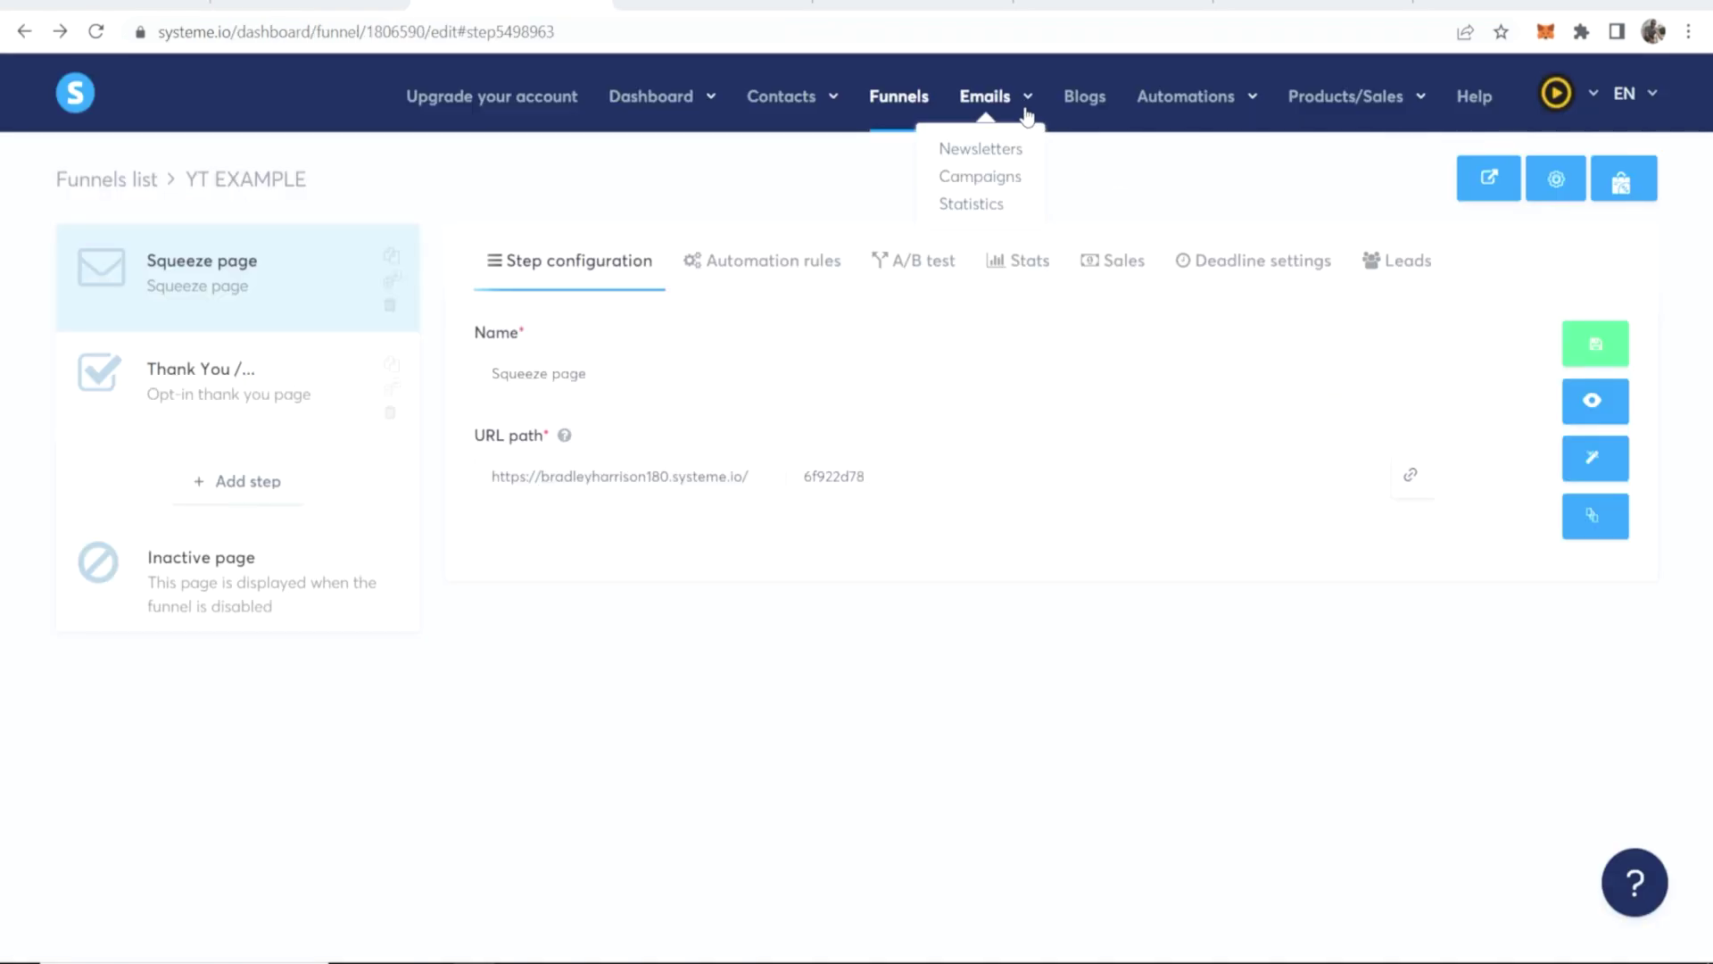
Create and save a new email campaign named YT EXAMPLE.
{"action": "left_click", "coordinate": [975, 185]}
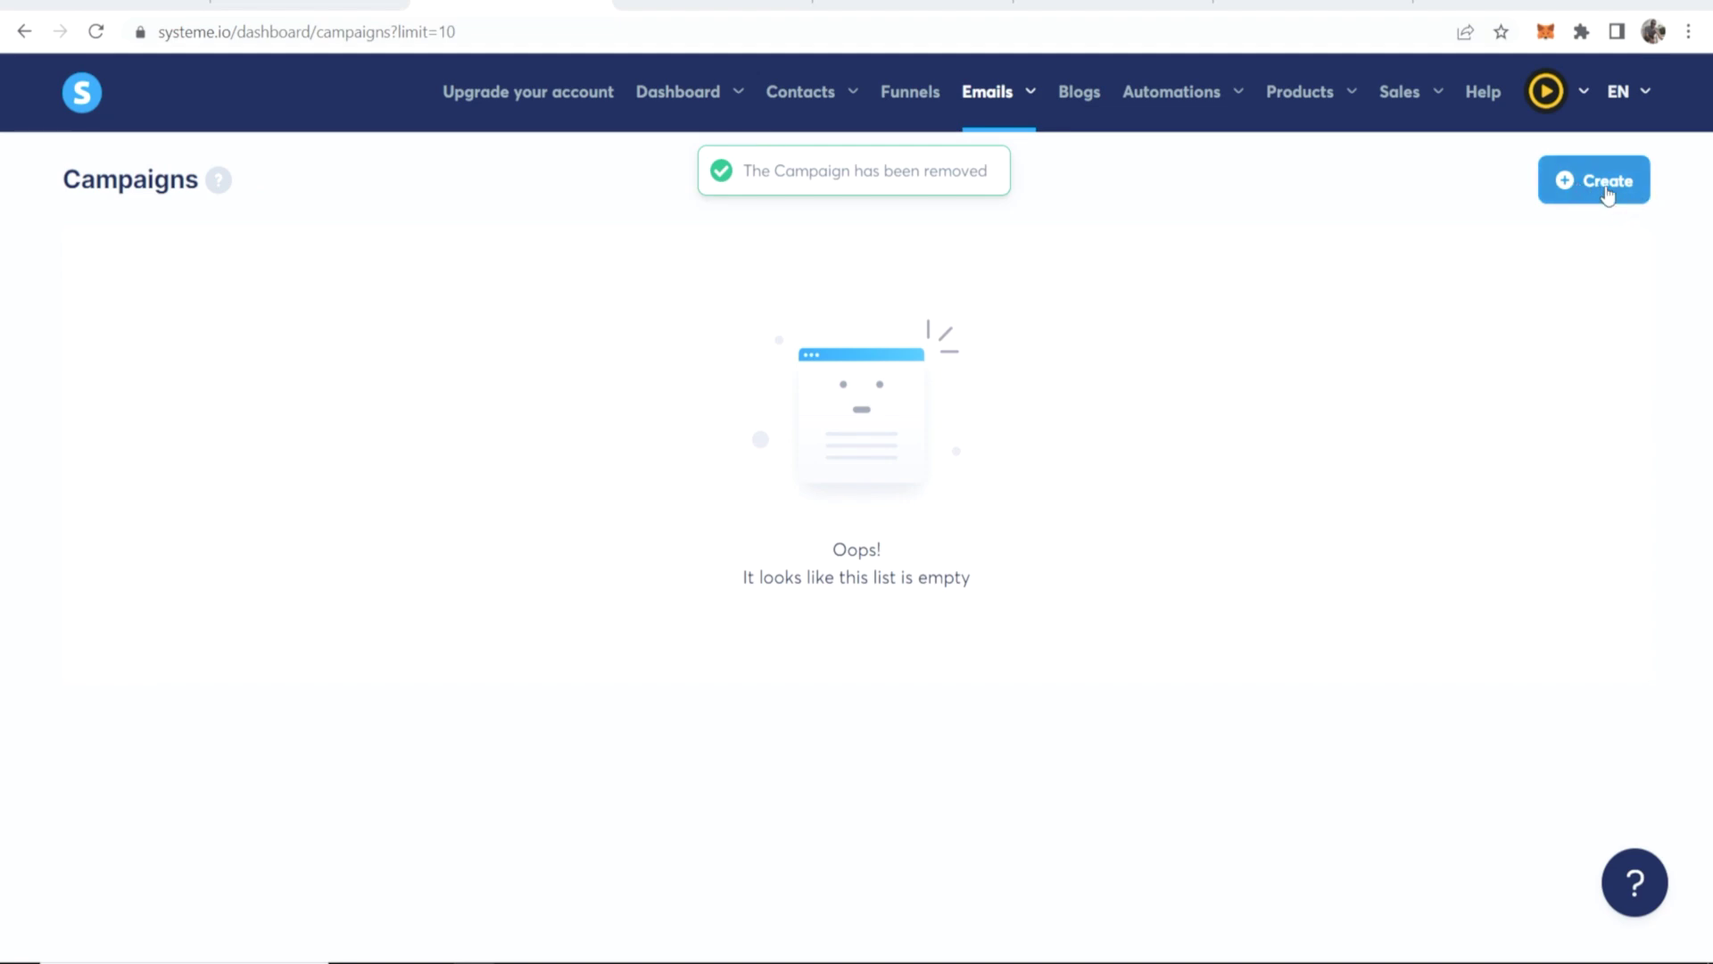
{"action": "left_click", "coordinate": [1561, 194]}
{"action": "left_click", "coordinate": [592, 421]}
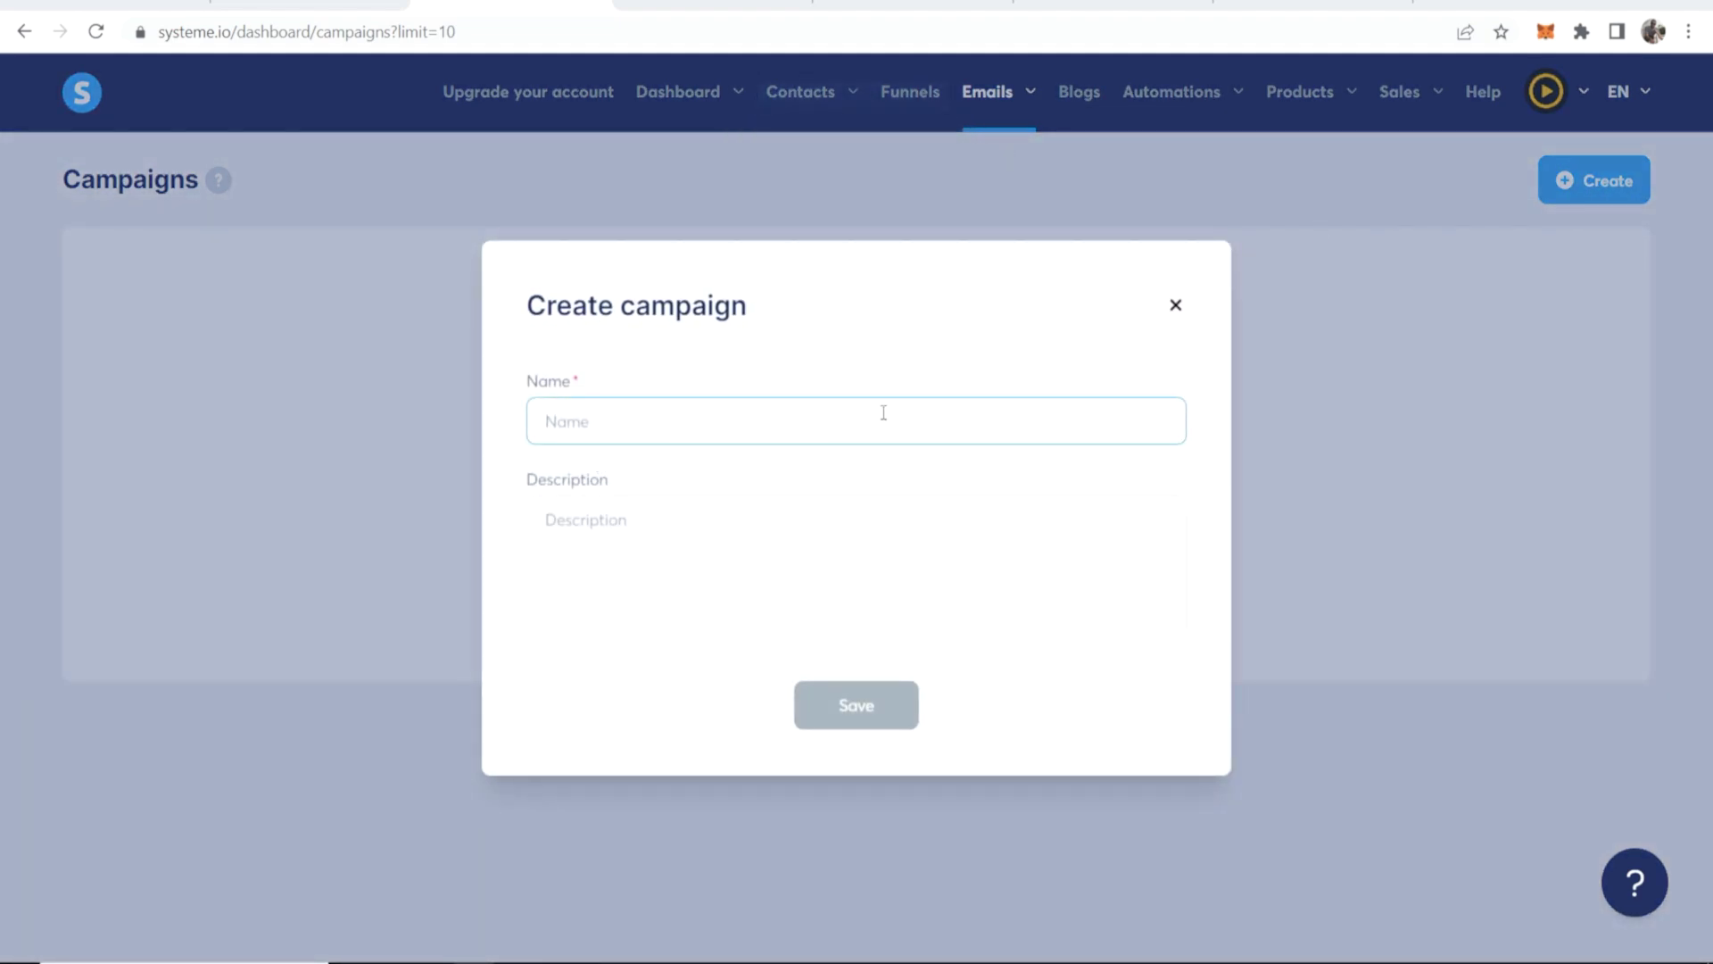
{"action": "type", "text": "YT EXAMPLE"}
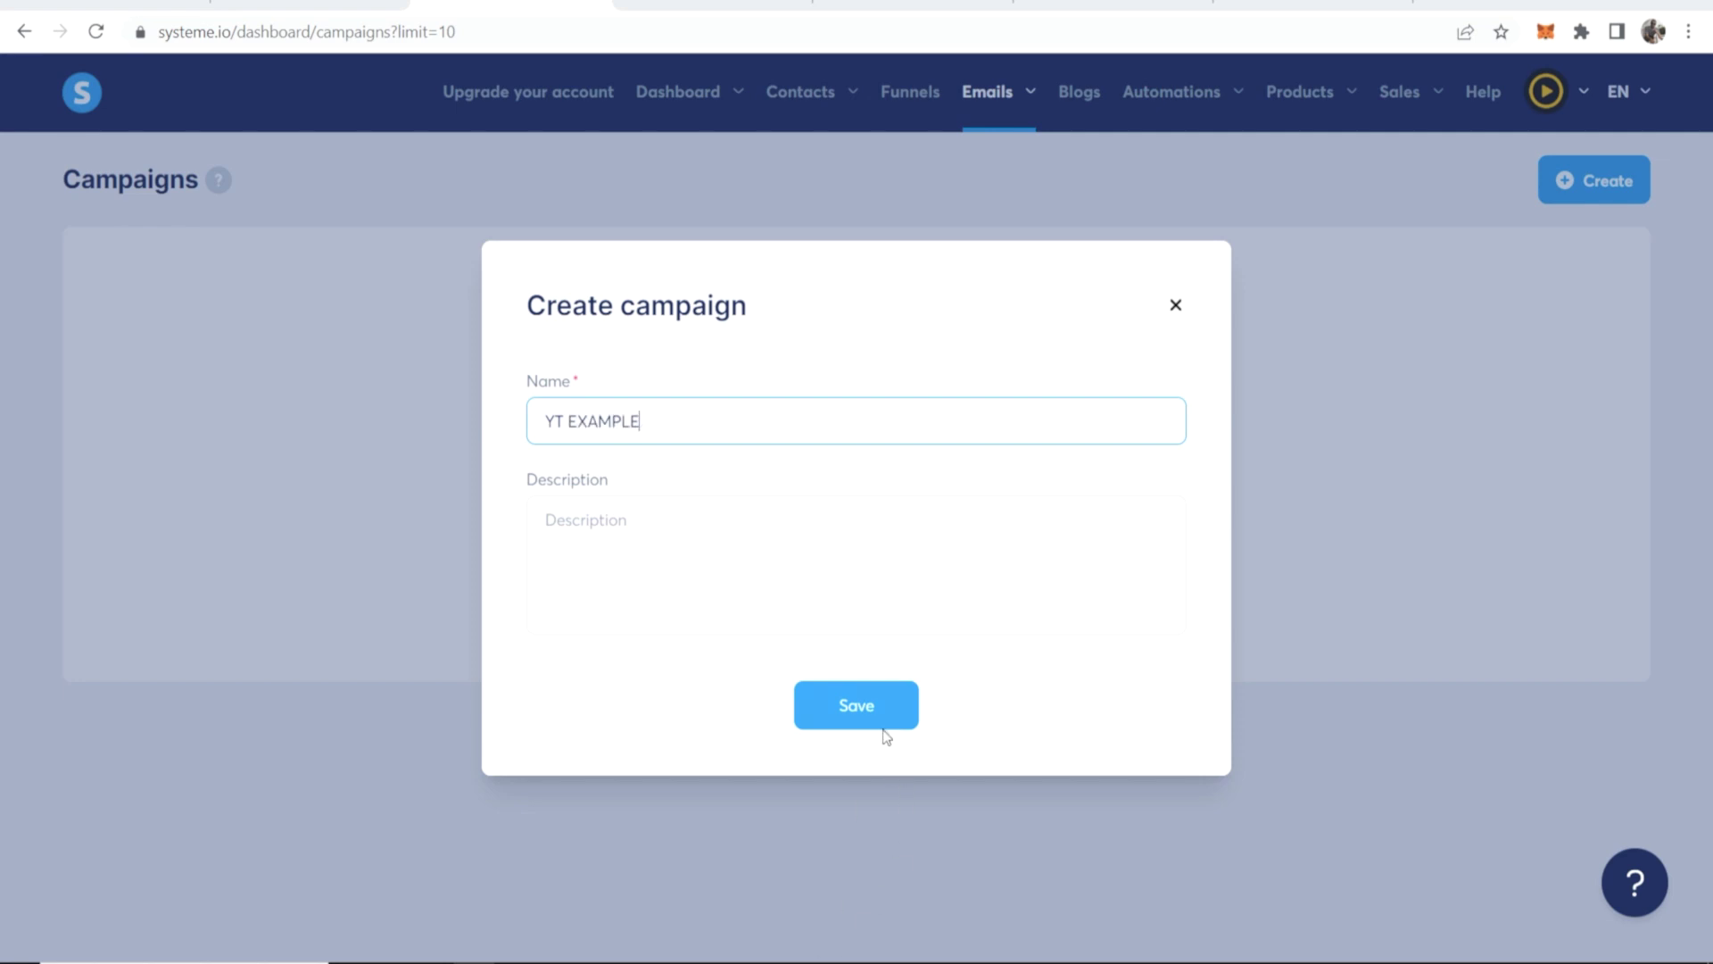
{"action": "left_click", "coordinate": [883, 726]}
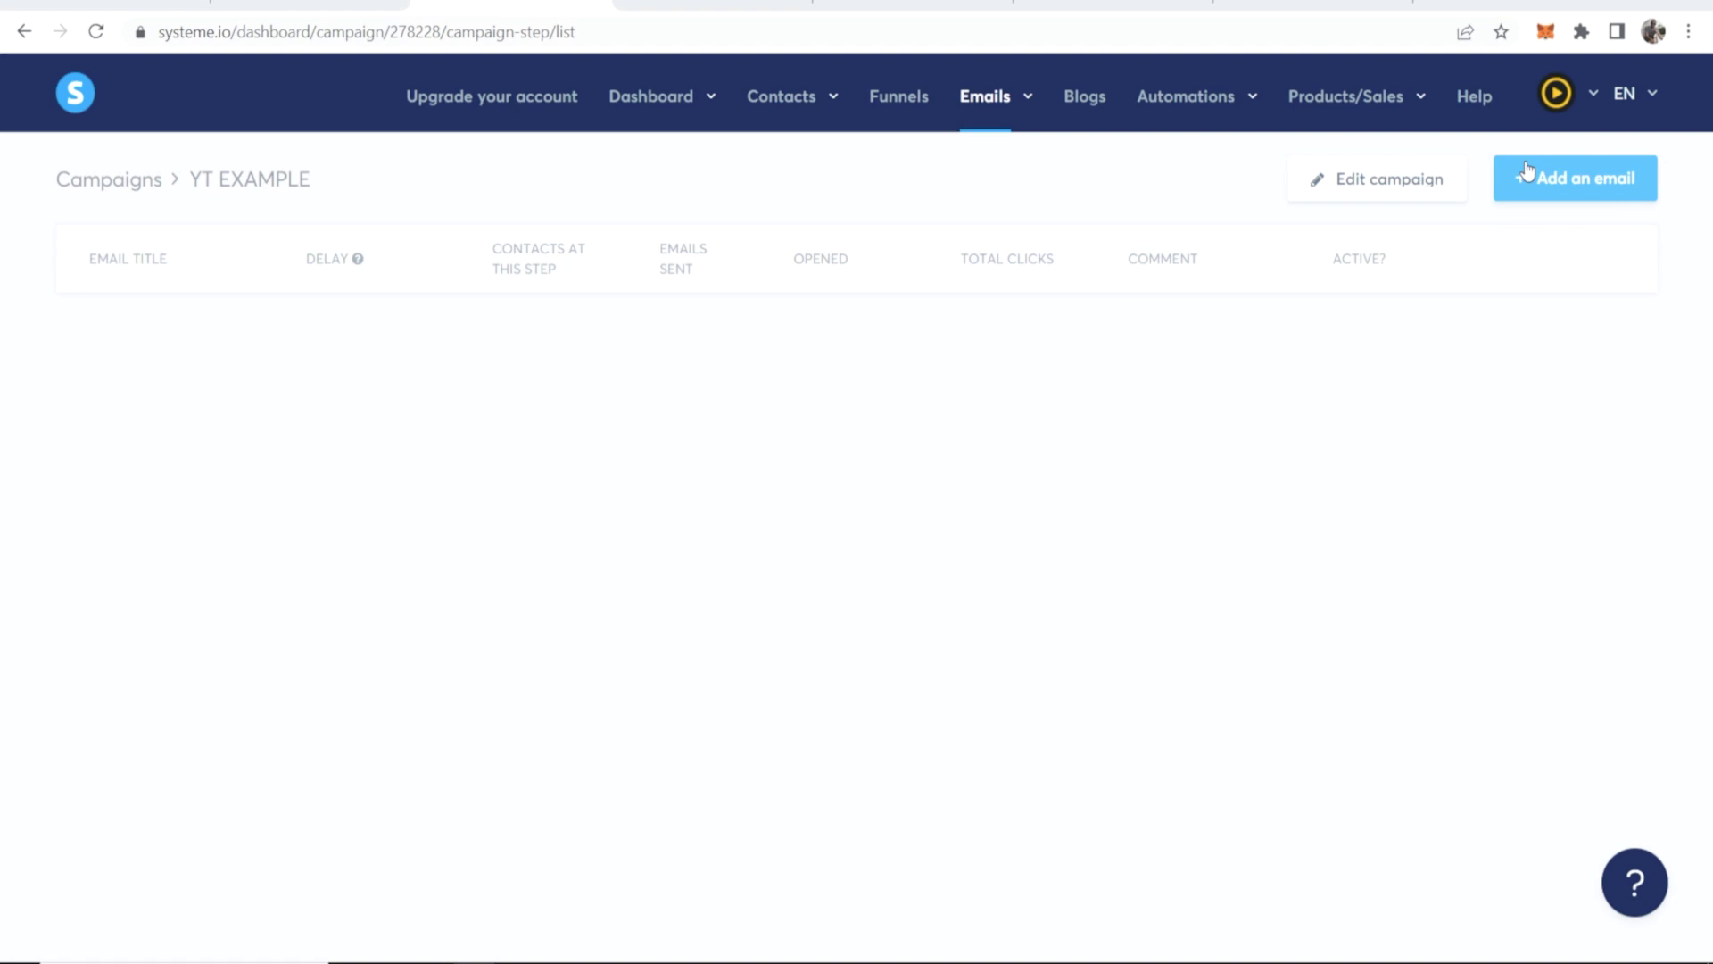
Add the campaign's first email with the sender's name and the classic editor.
{"action": "left_click", "coordinate": [1579, 177]}
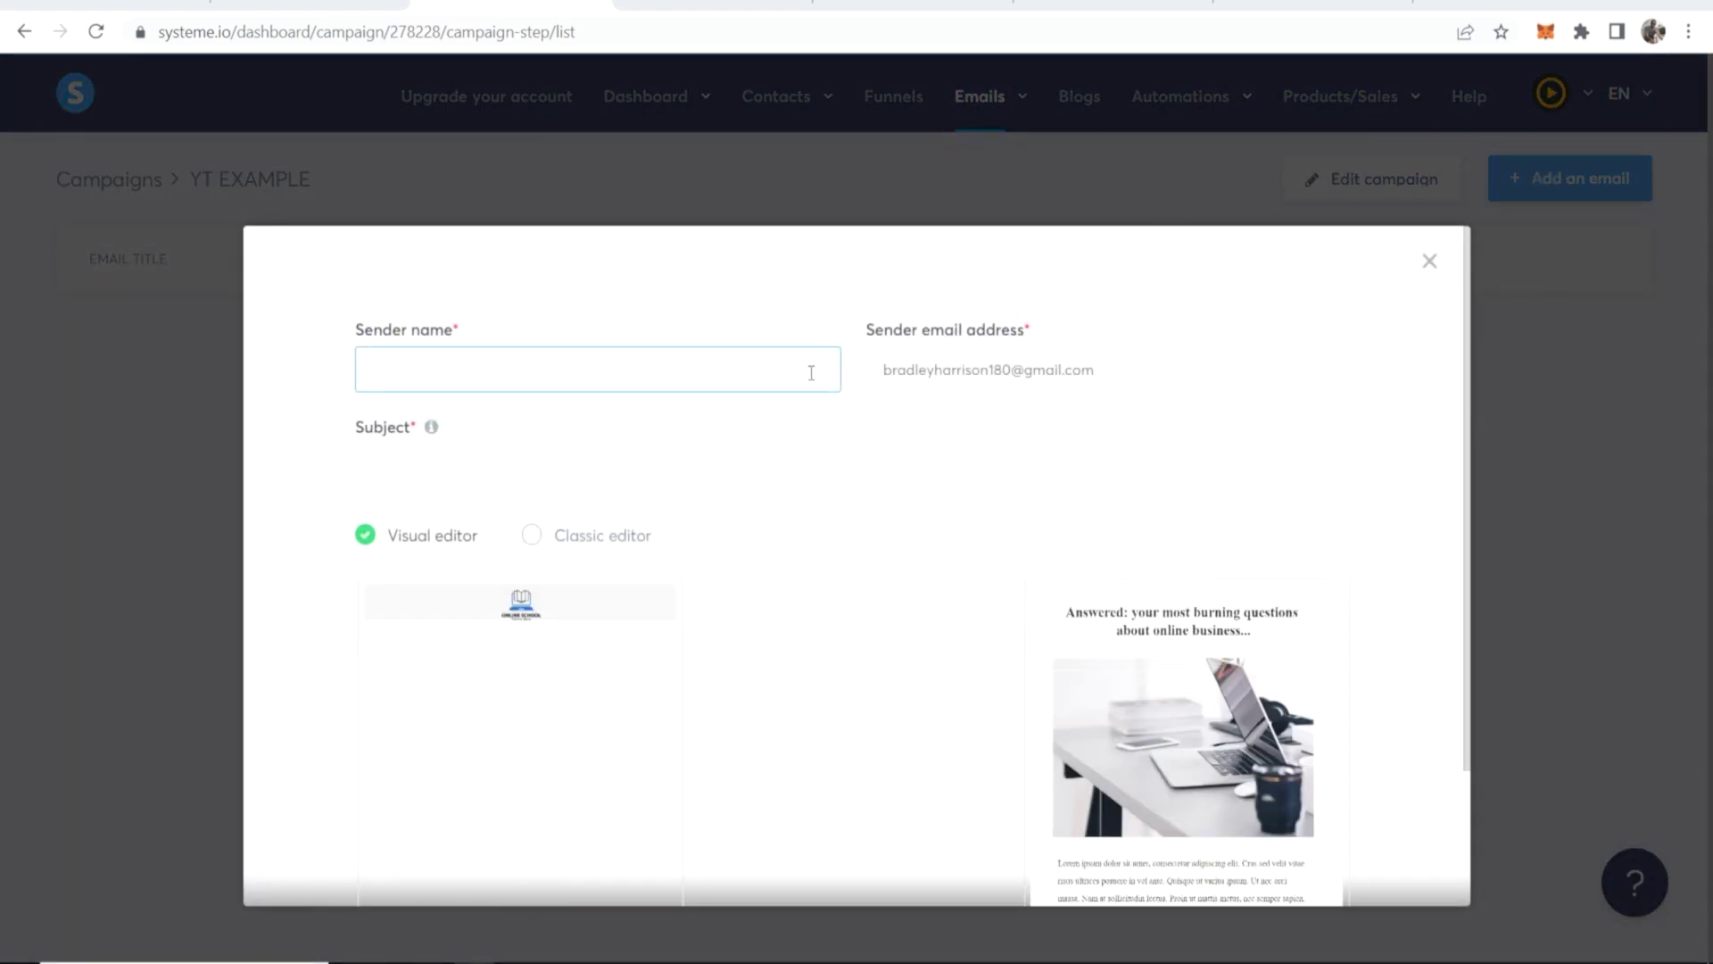
{"action": "type", "text": "B"}
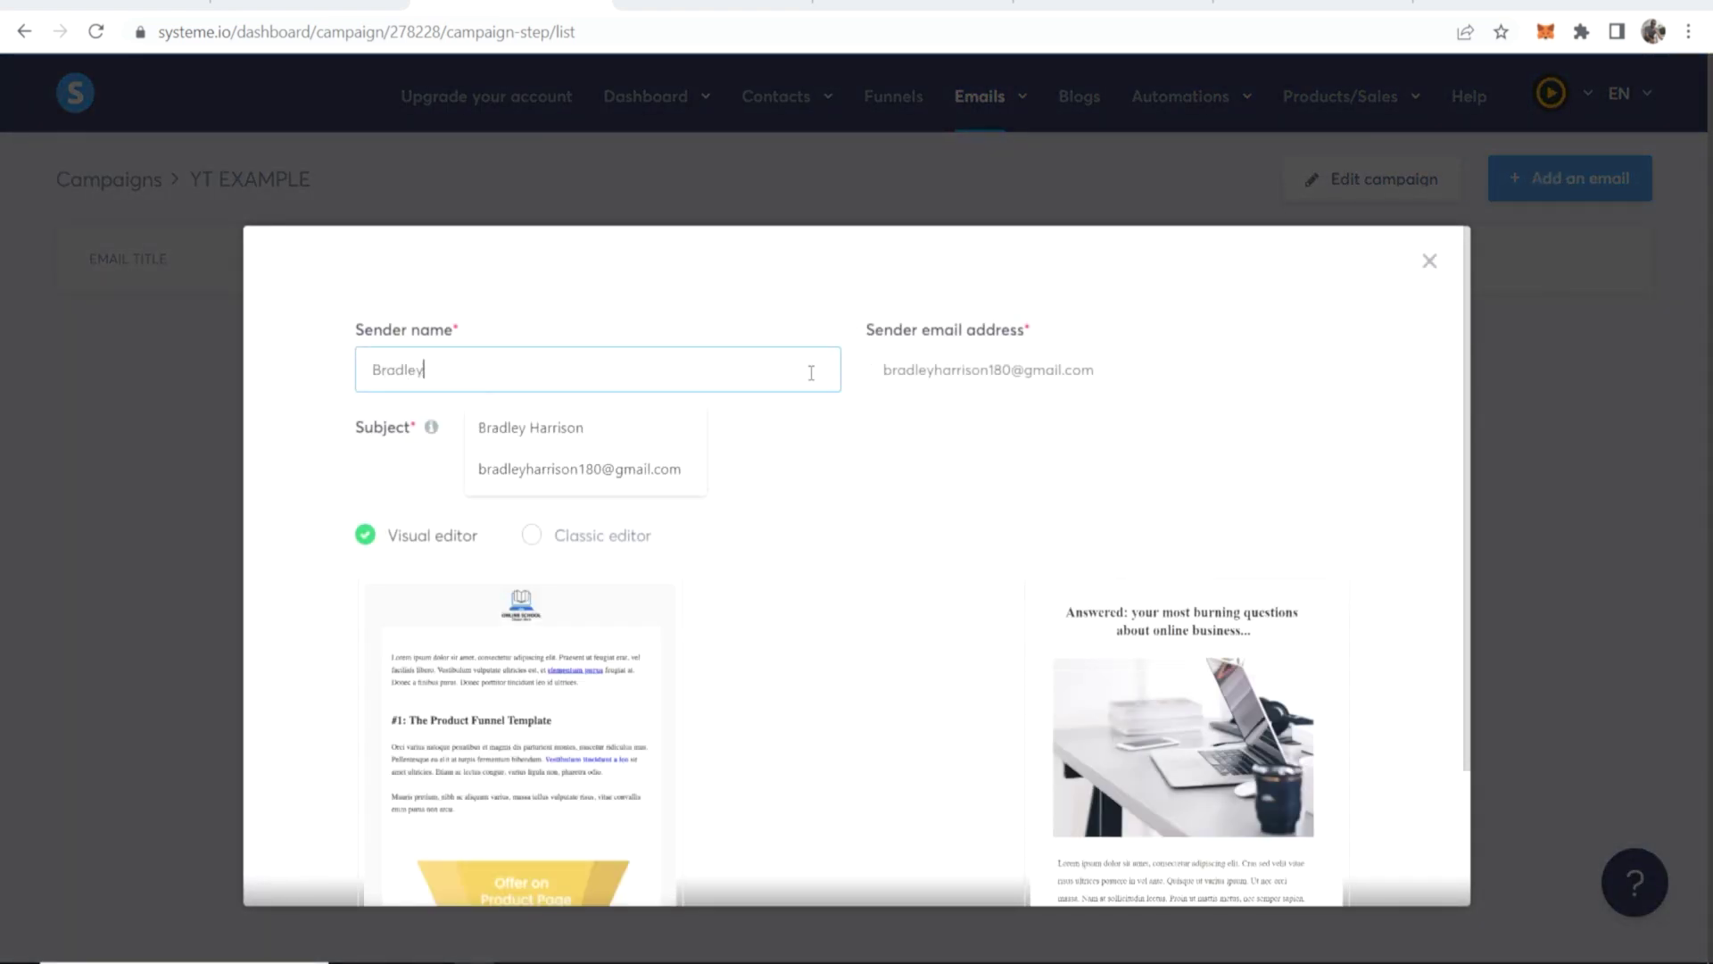
{"action": "type", "text": "radley"}
{"action": "key", "text": "Tab"}
{"action": "key", "text": "Tab"}
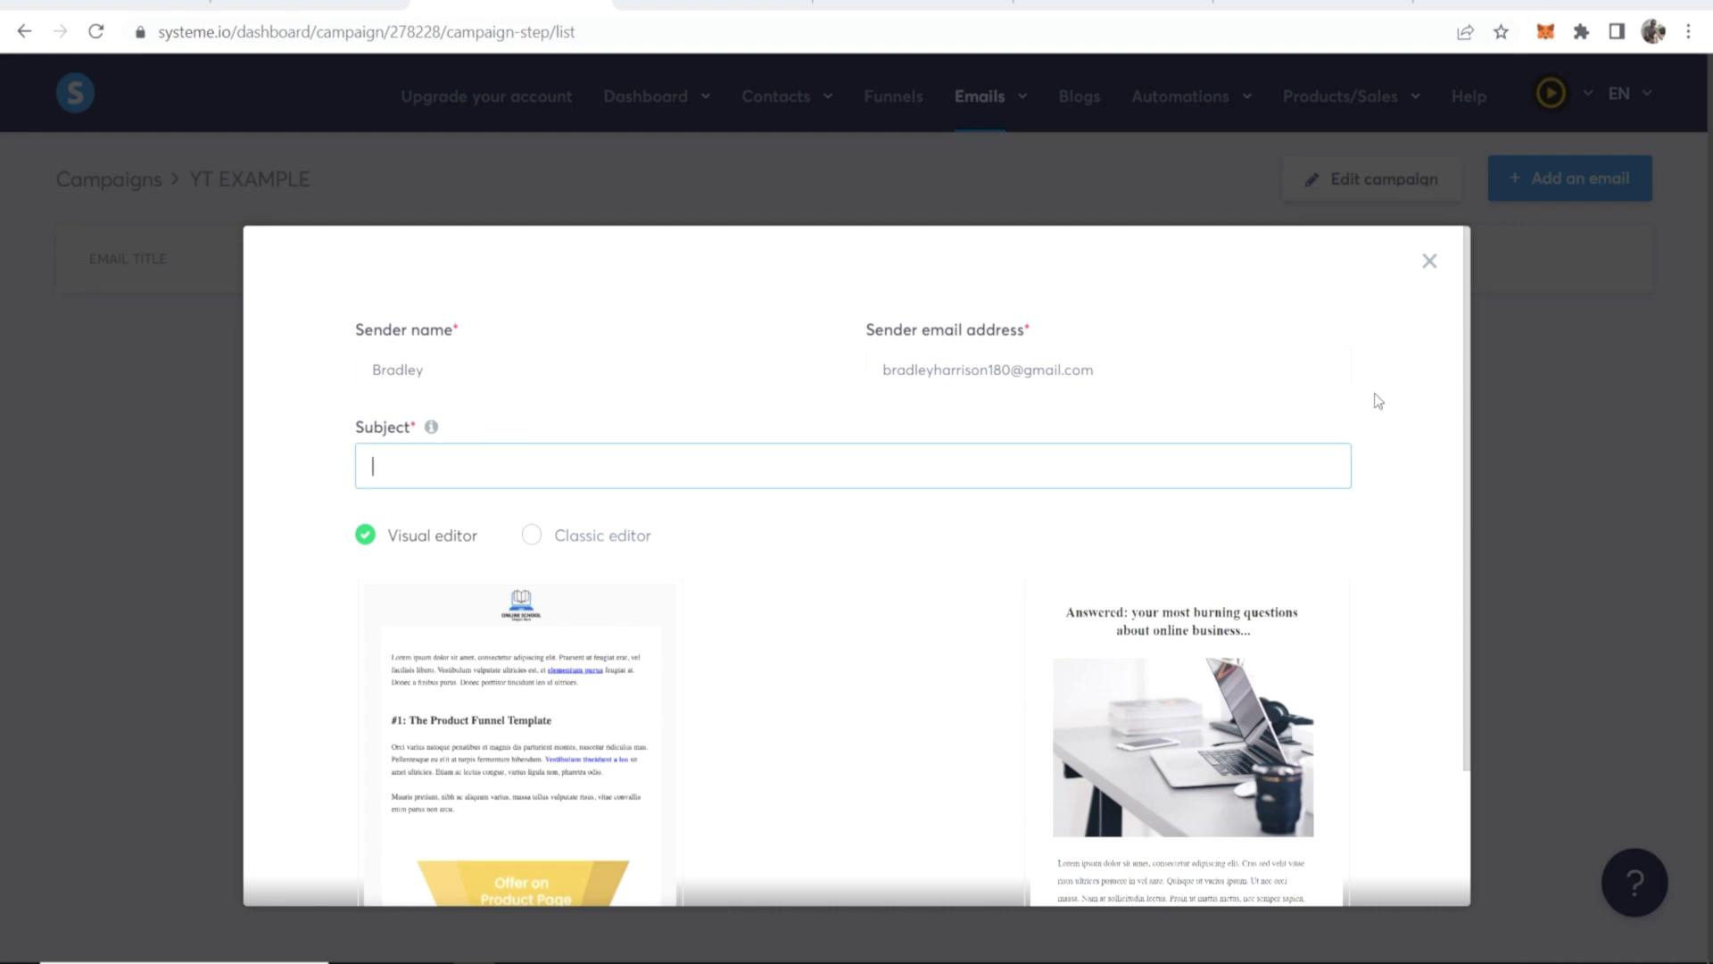
{"action": "scroll", "coordinate": [470, 488], "scroll_direction": "down", "scroll_amount": 2}
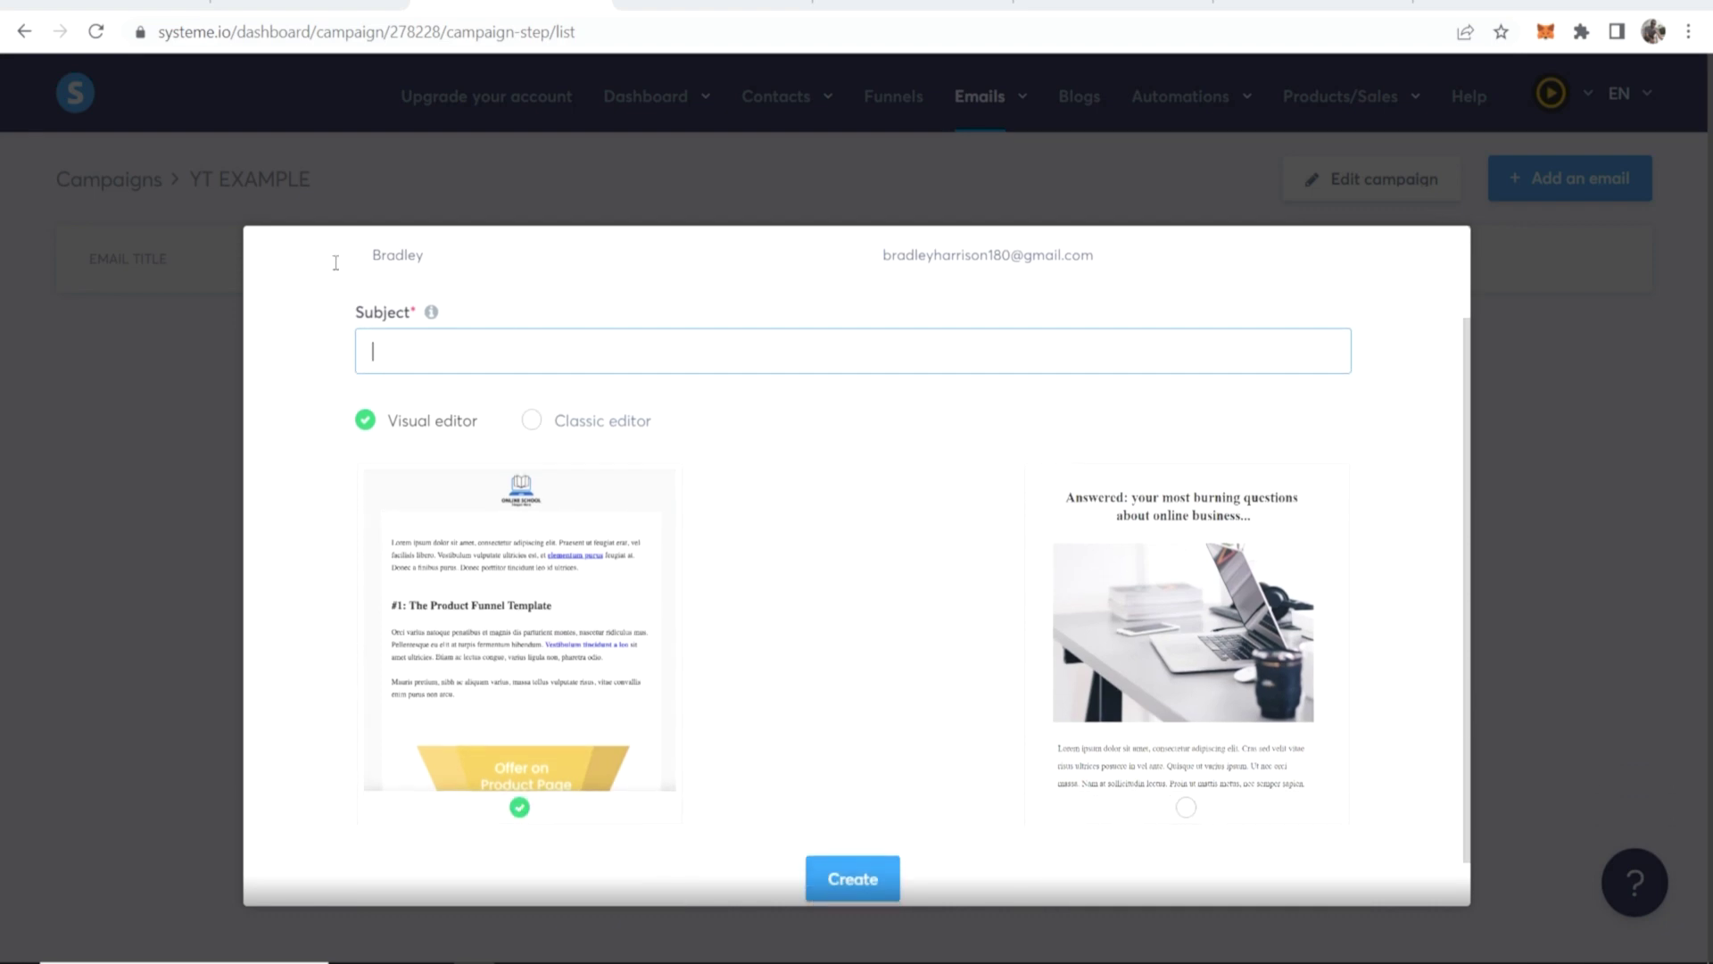
{"action": "left_click", "coordinate": [532, 428]}
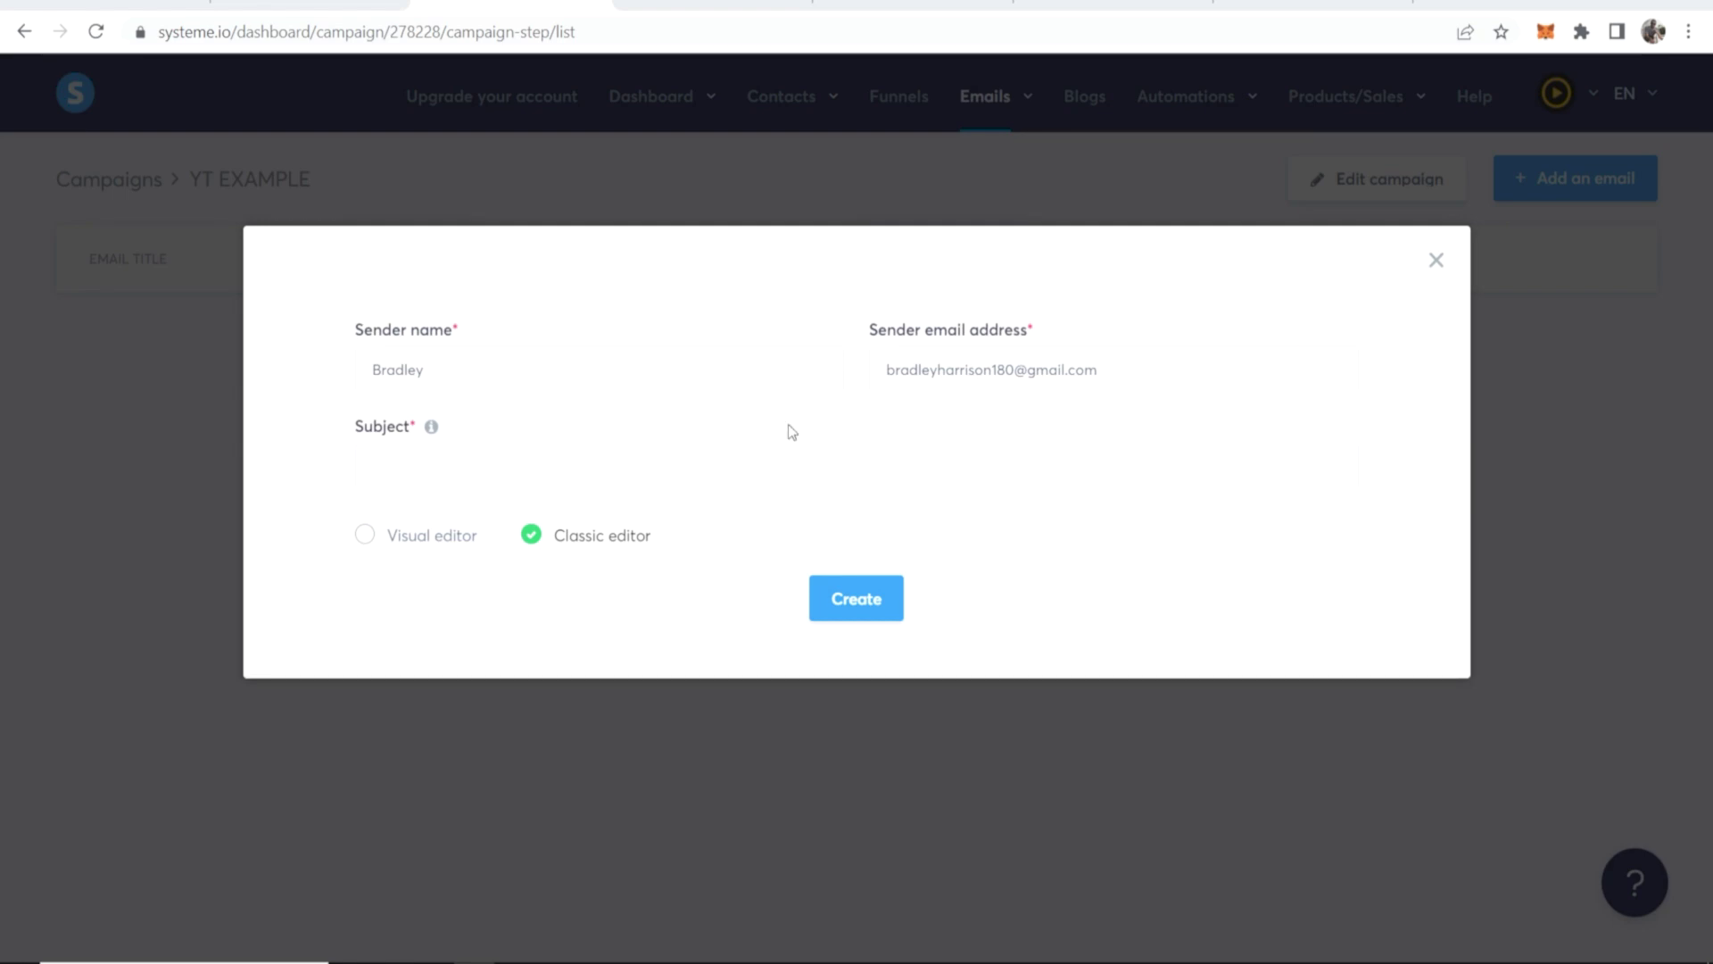
{"action": "left_click", "coordinate": [460, 470]}
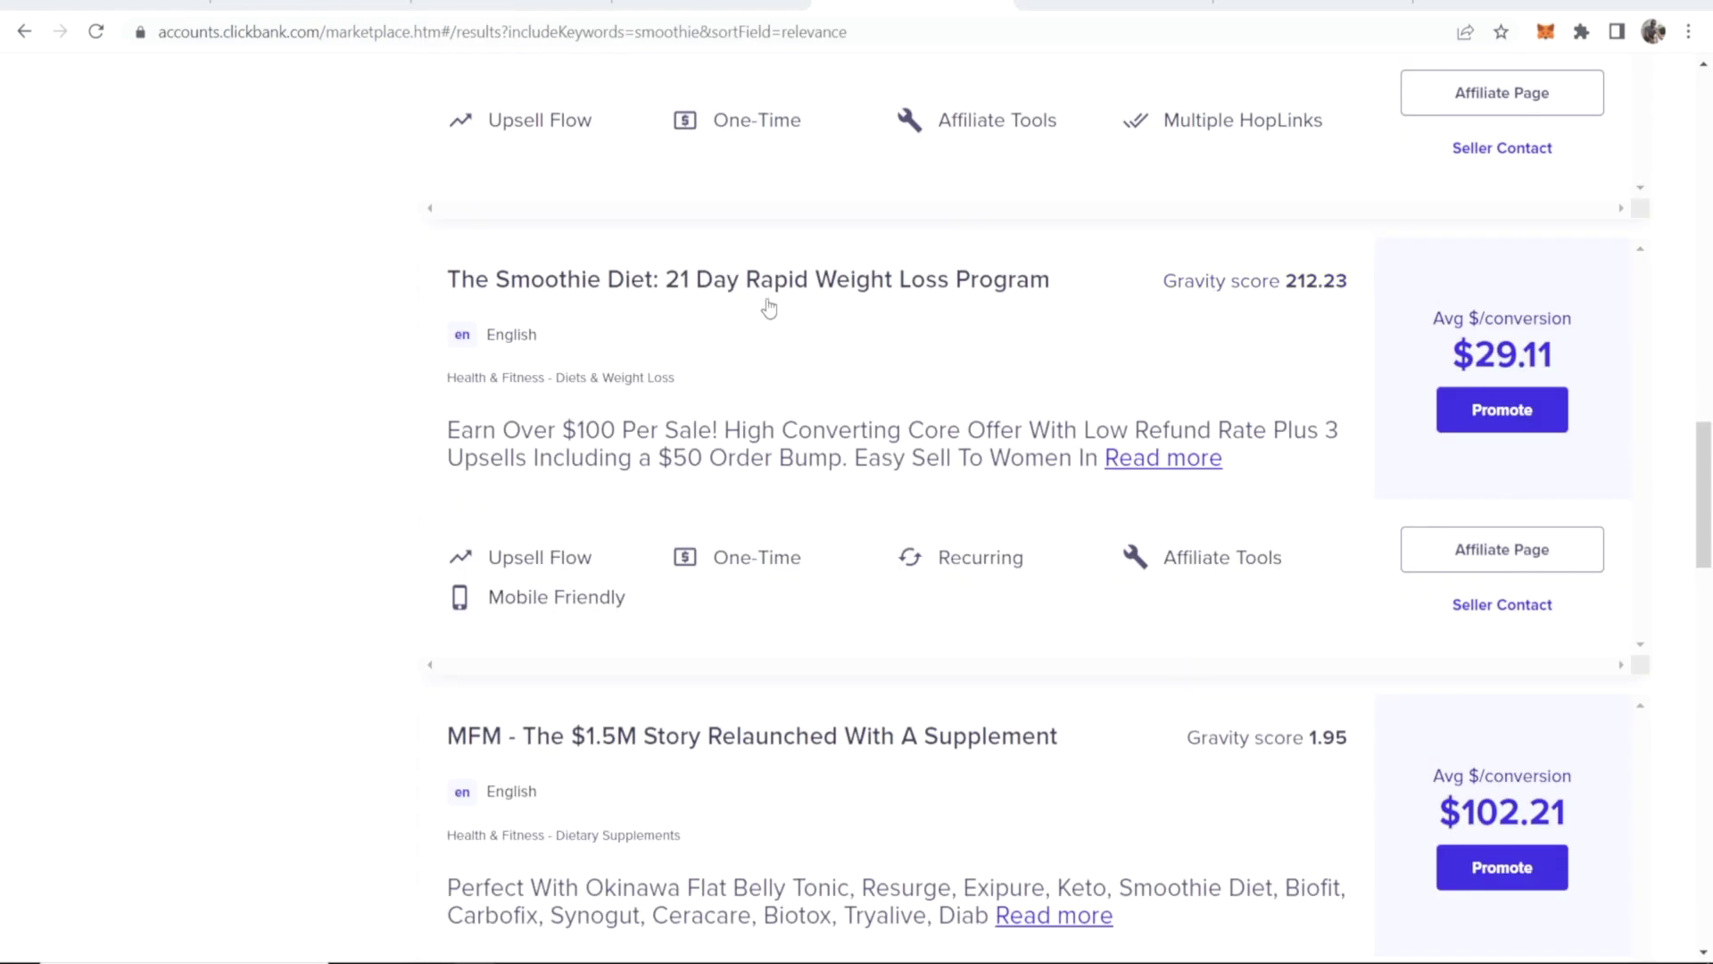
Open The Smoothie Diet affiliate page, then its affiliate tools page with email swipes and banners.
{"action": "left_click", "coordinate": [1512, 548]}
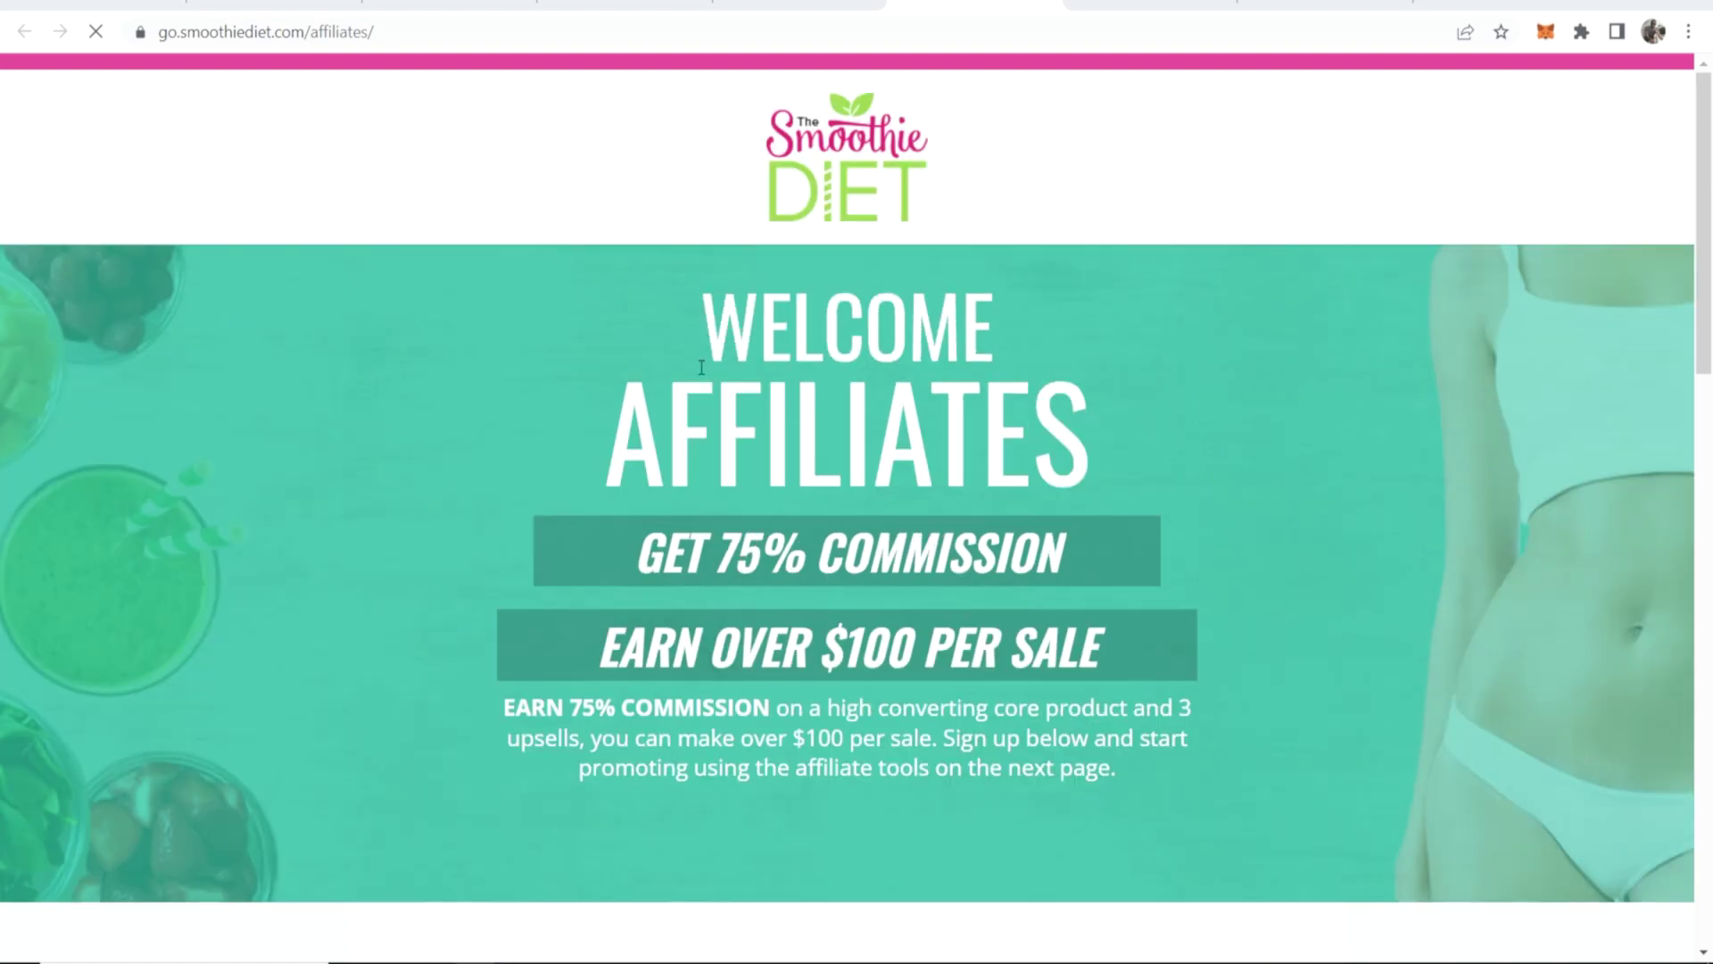
{"action": "scroll", "coordinate": [700, 339], "scroll_direction": "down", "scroll_amount": 15}
{"action": "scroll", "coordinate": [678, 375], "scroll_direction": "up", "scroll_amount": 4}
{"action": "left_click", "coordinate": [877, 433]}
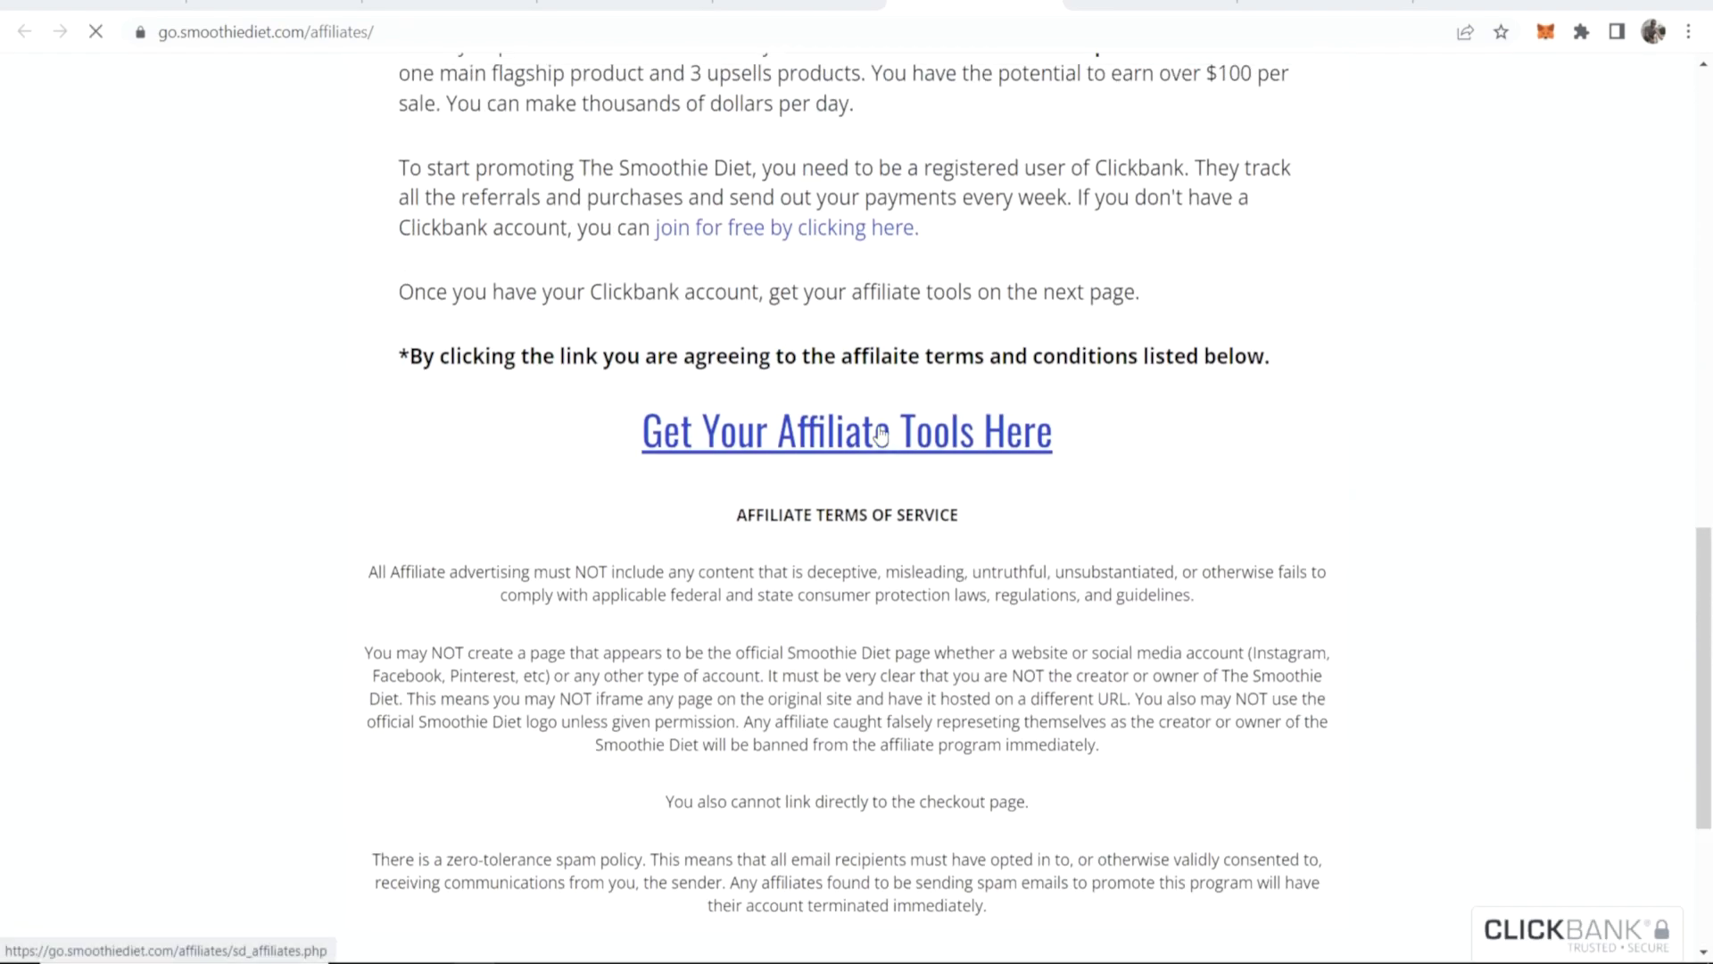
{"action": "scroll", "coordinate": [979, 509], "scroll_direction": "down", "scroll_amount": 8}
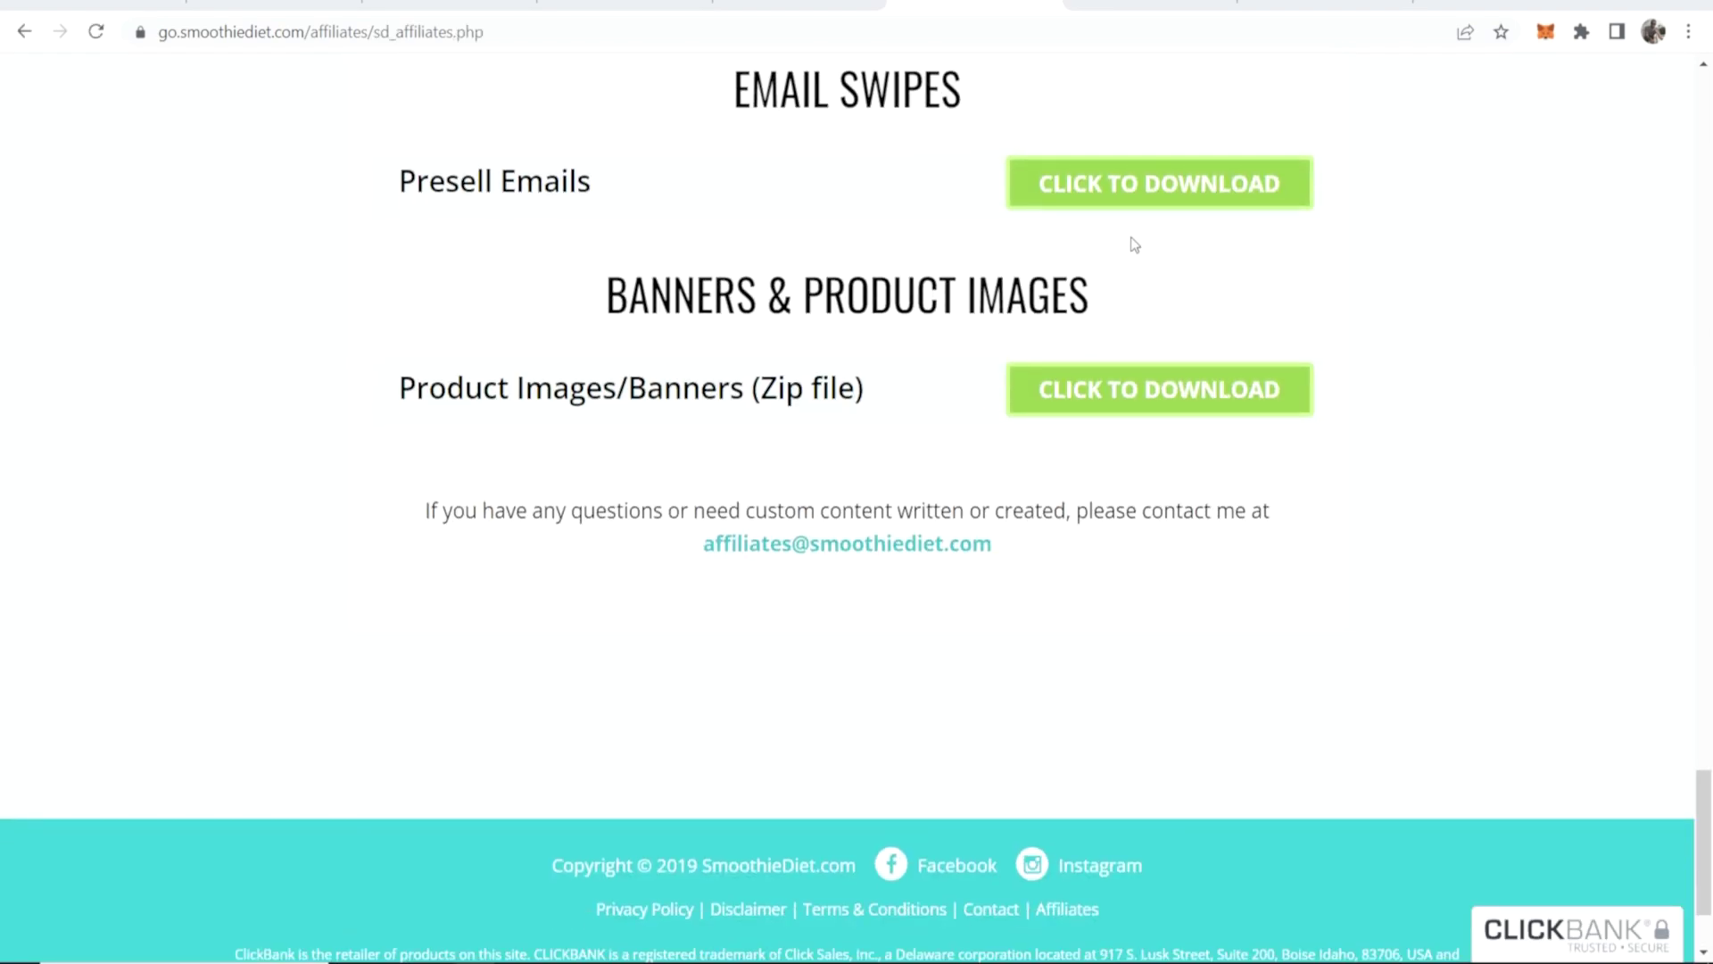
{"action": "scroll", "coordinate": [749, 275], "scroll_direction": "up", "scroll_amount": 2}
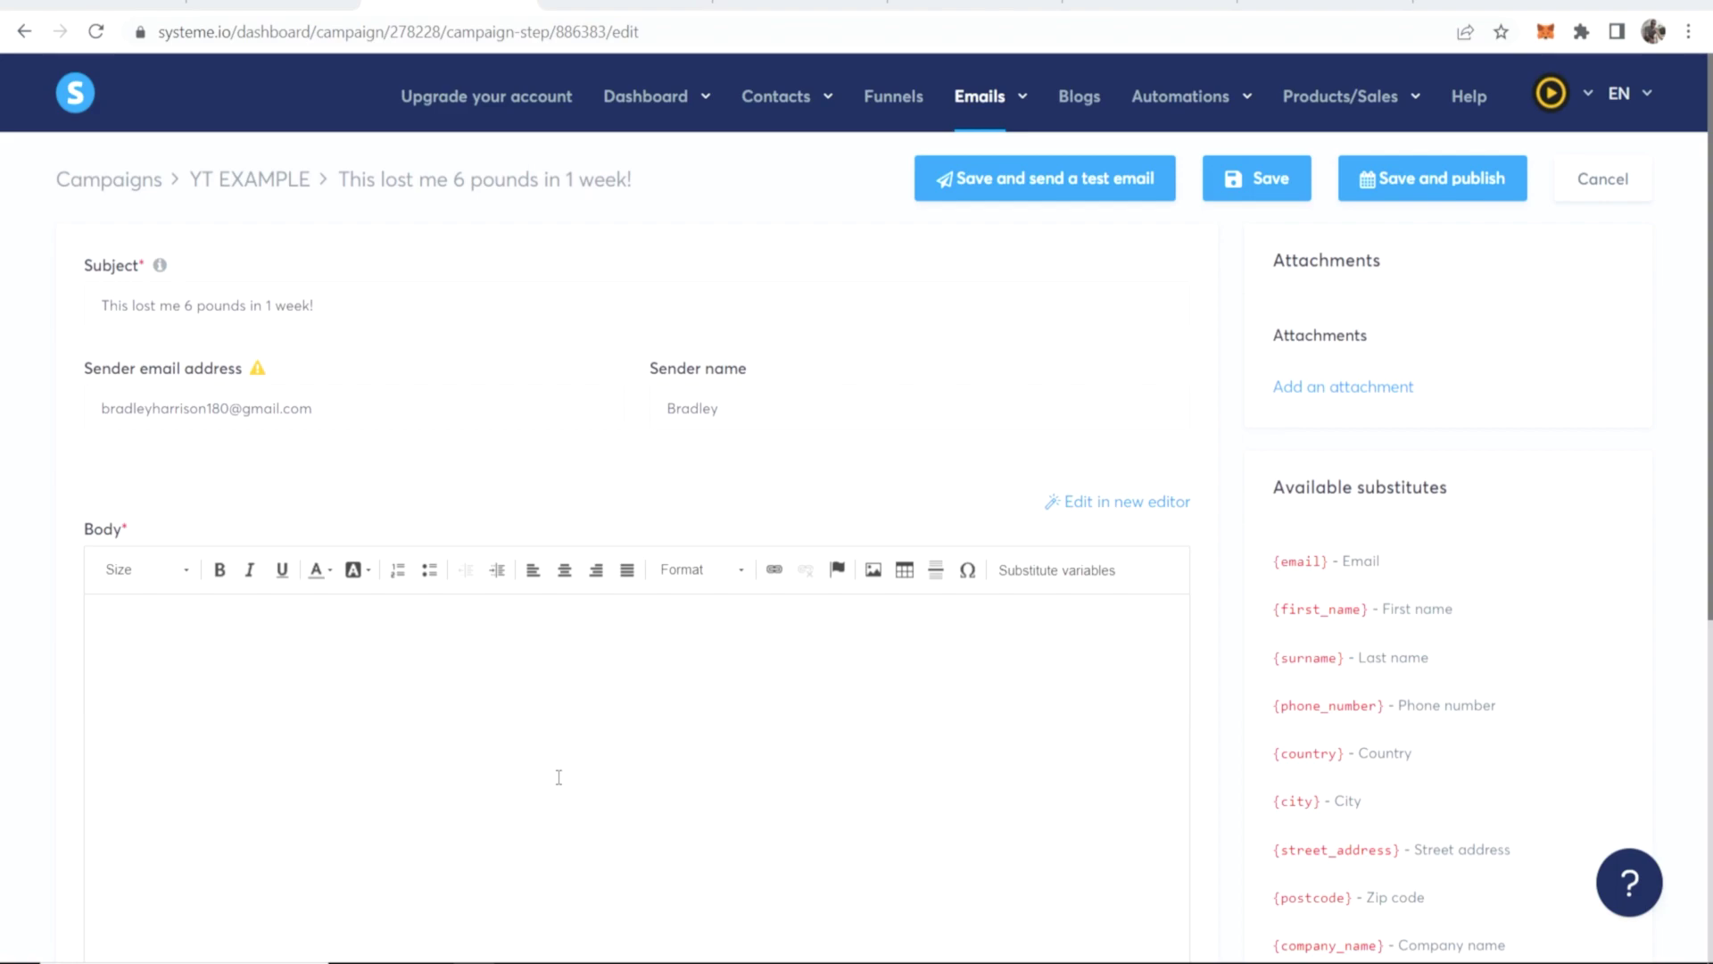
Write the email body about losing 6 pounds in 1 week, link 'here!' to the ClickBank HopLink, and save.
{"action": "left_click", "coordinate": [563, 750]}
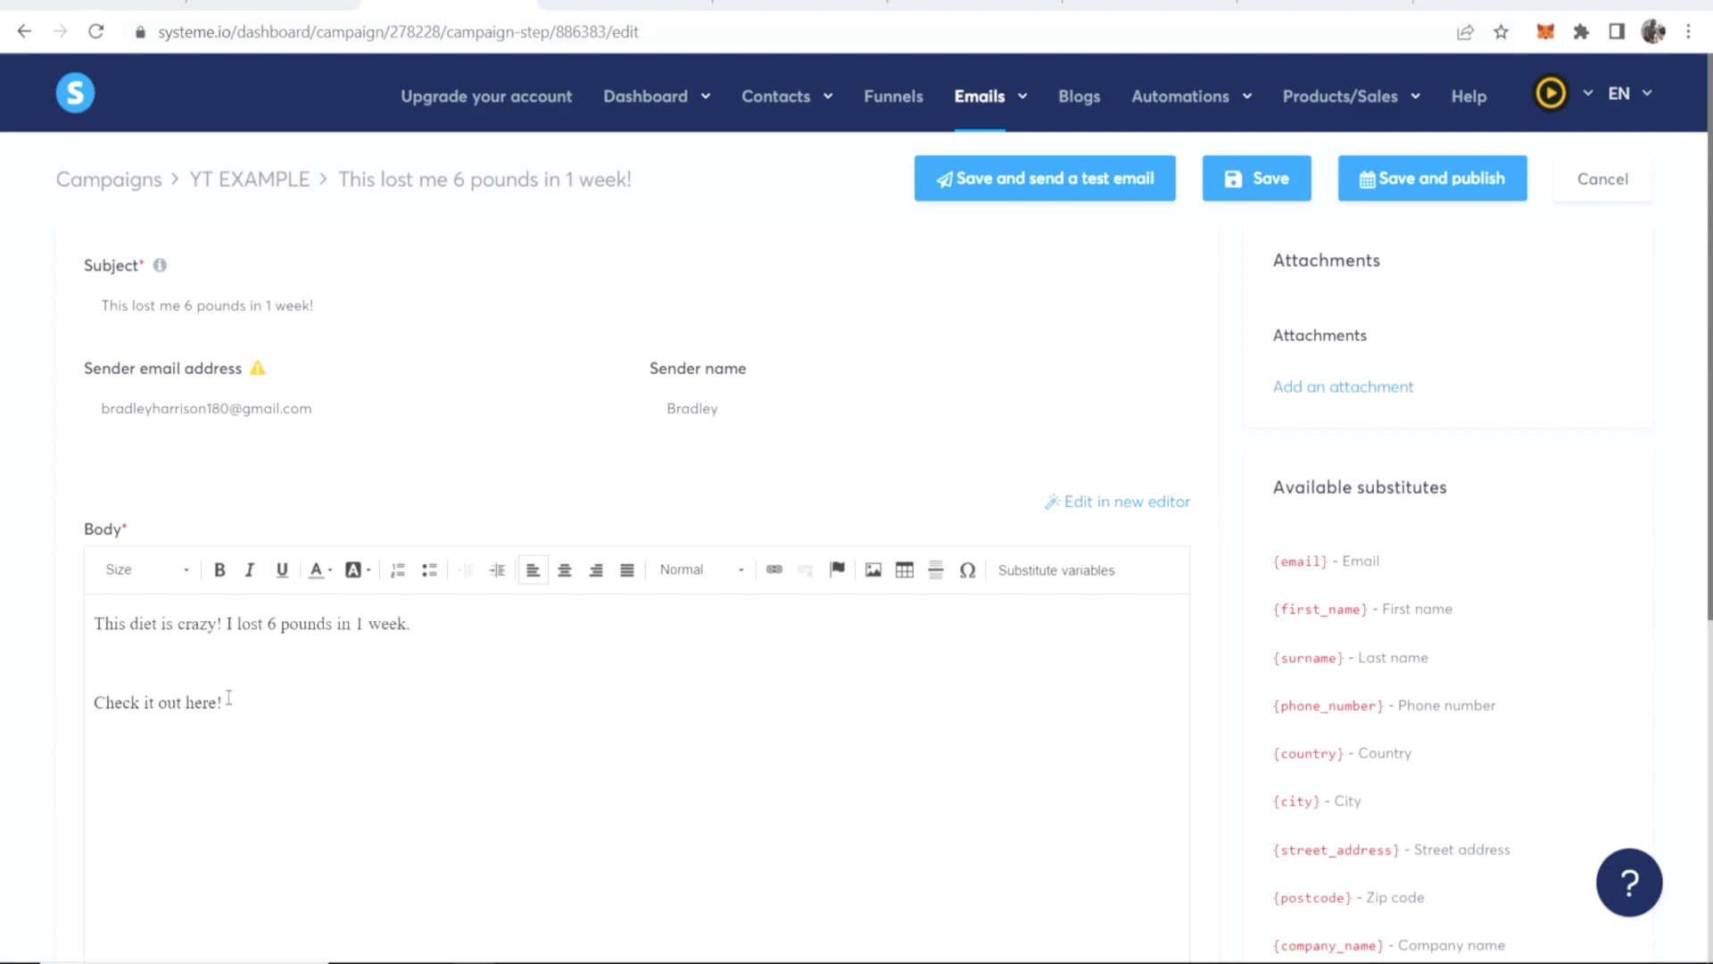
{"action": "left_click_drag", "start_coordinate": [227, 702], "coordinate": [183, 702]}
{"action": "left_click", "coordinate": [775, 569]}
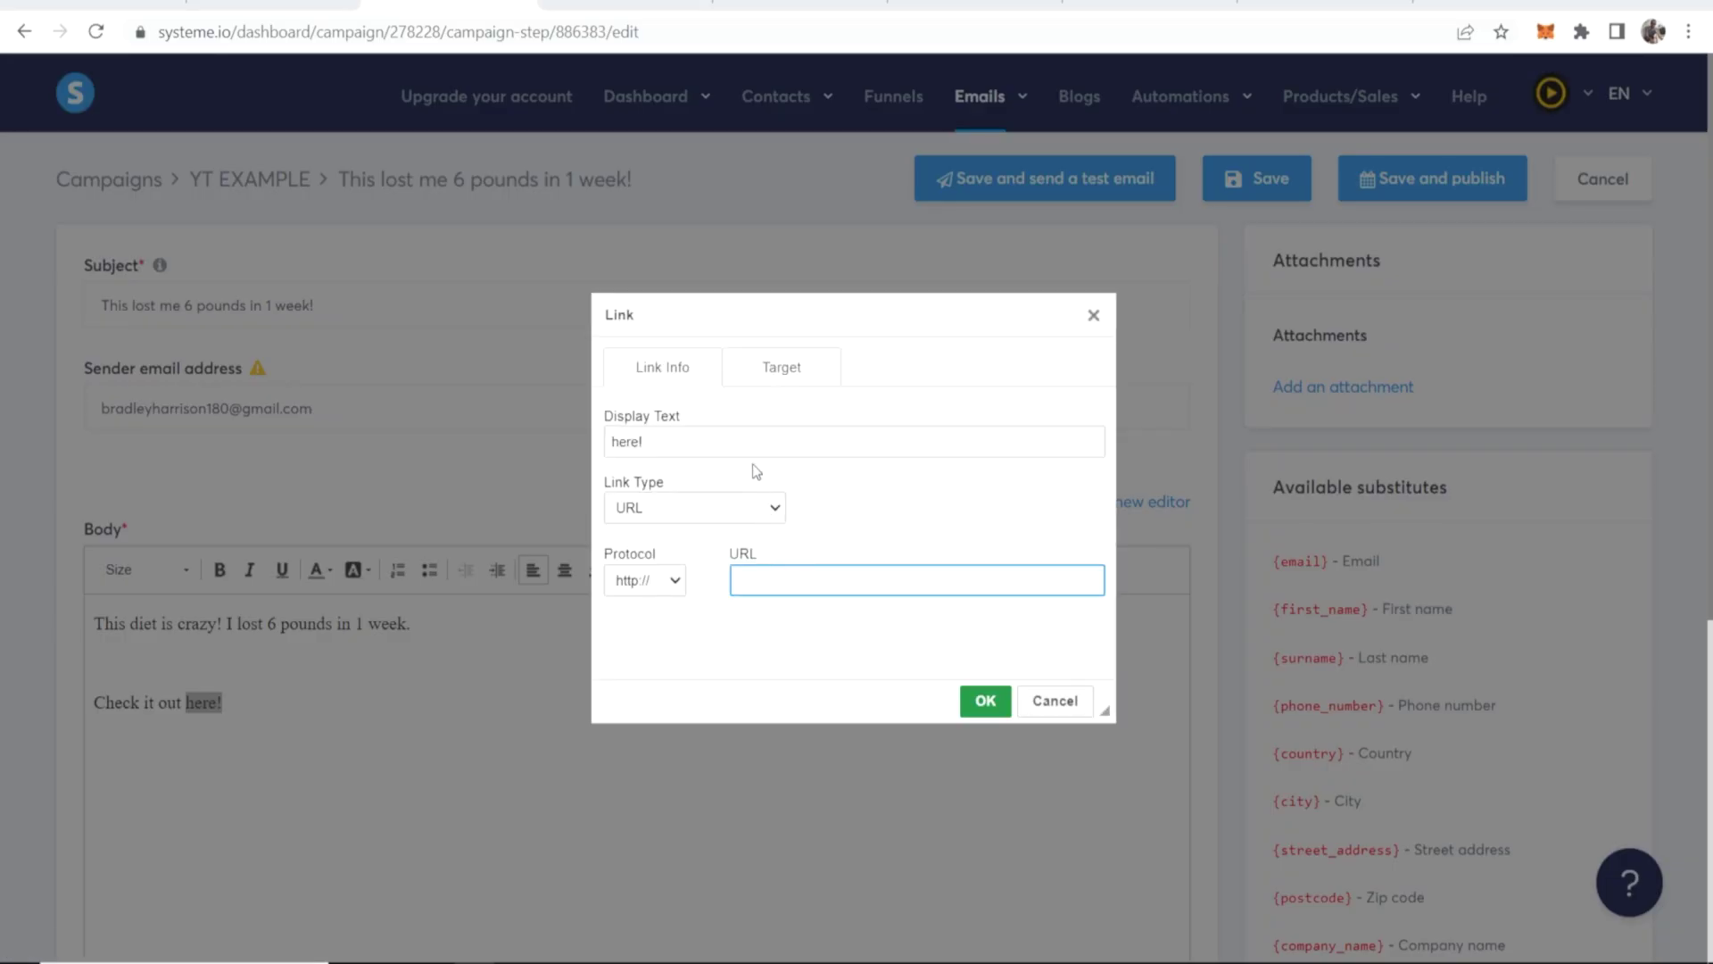
{"action": "left_click", "coordinate": [801, 7]}
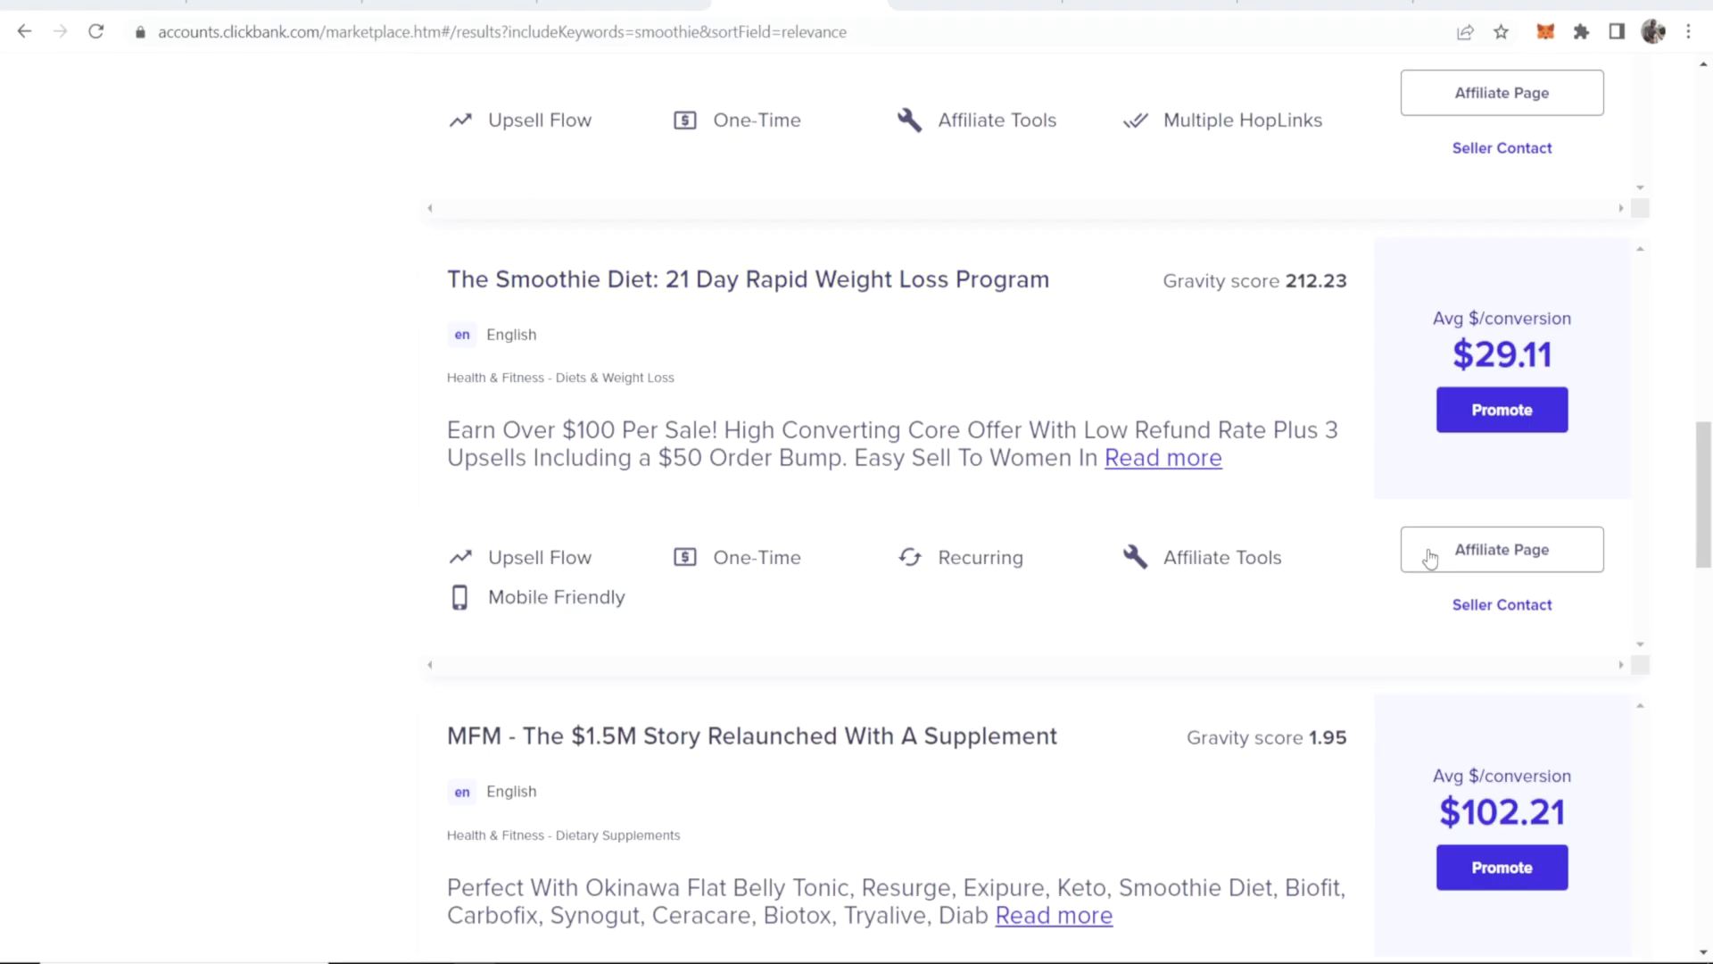
{"action": "left_click", "coordinate": [451, 7]}
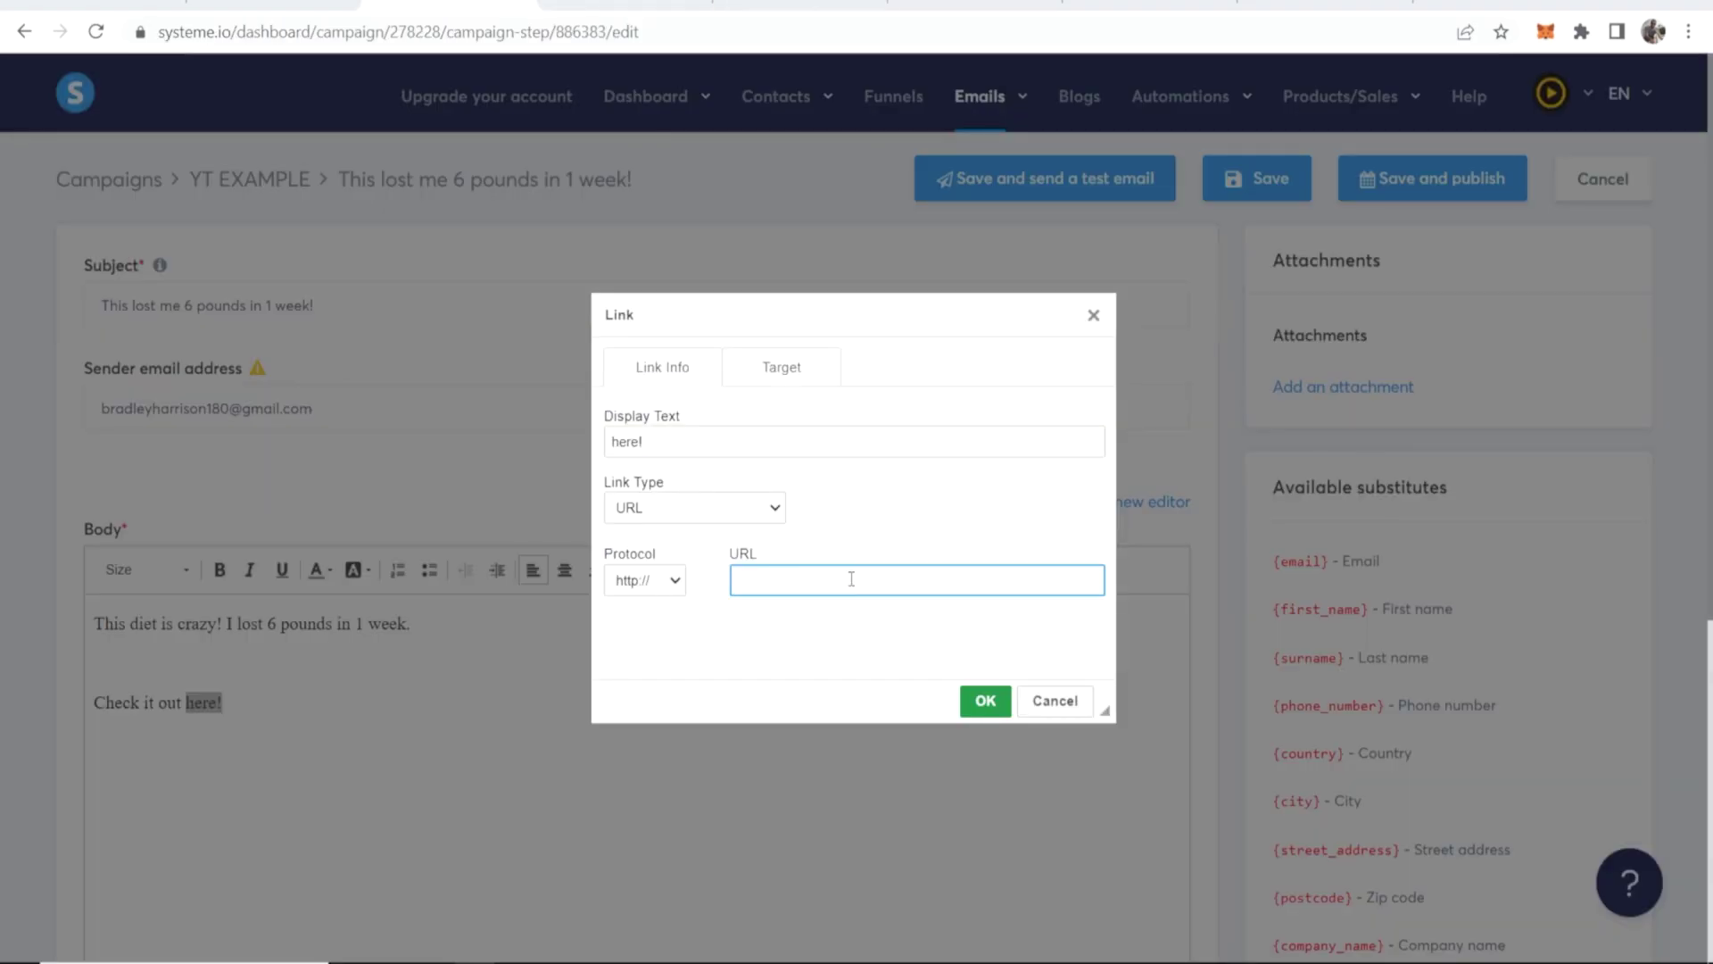
{"action": "type", "text": "4d184dlil0u7-u9mrn-iv5x67c.hop.clickbank.net"}
{"action": "left_click_drag", "start_coordinate": [1010, 581], "coordinate": [776, 546]}
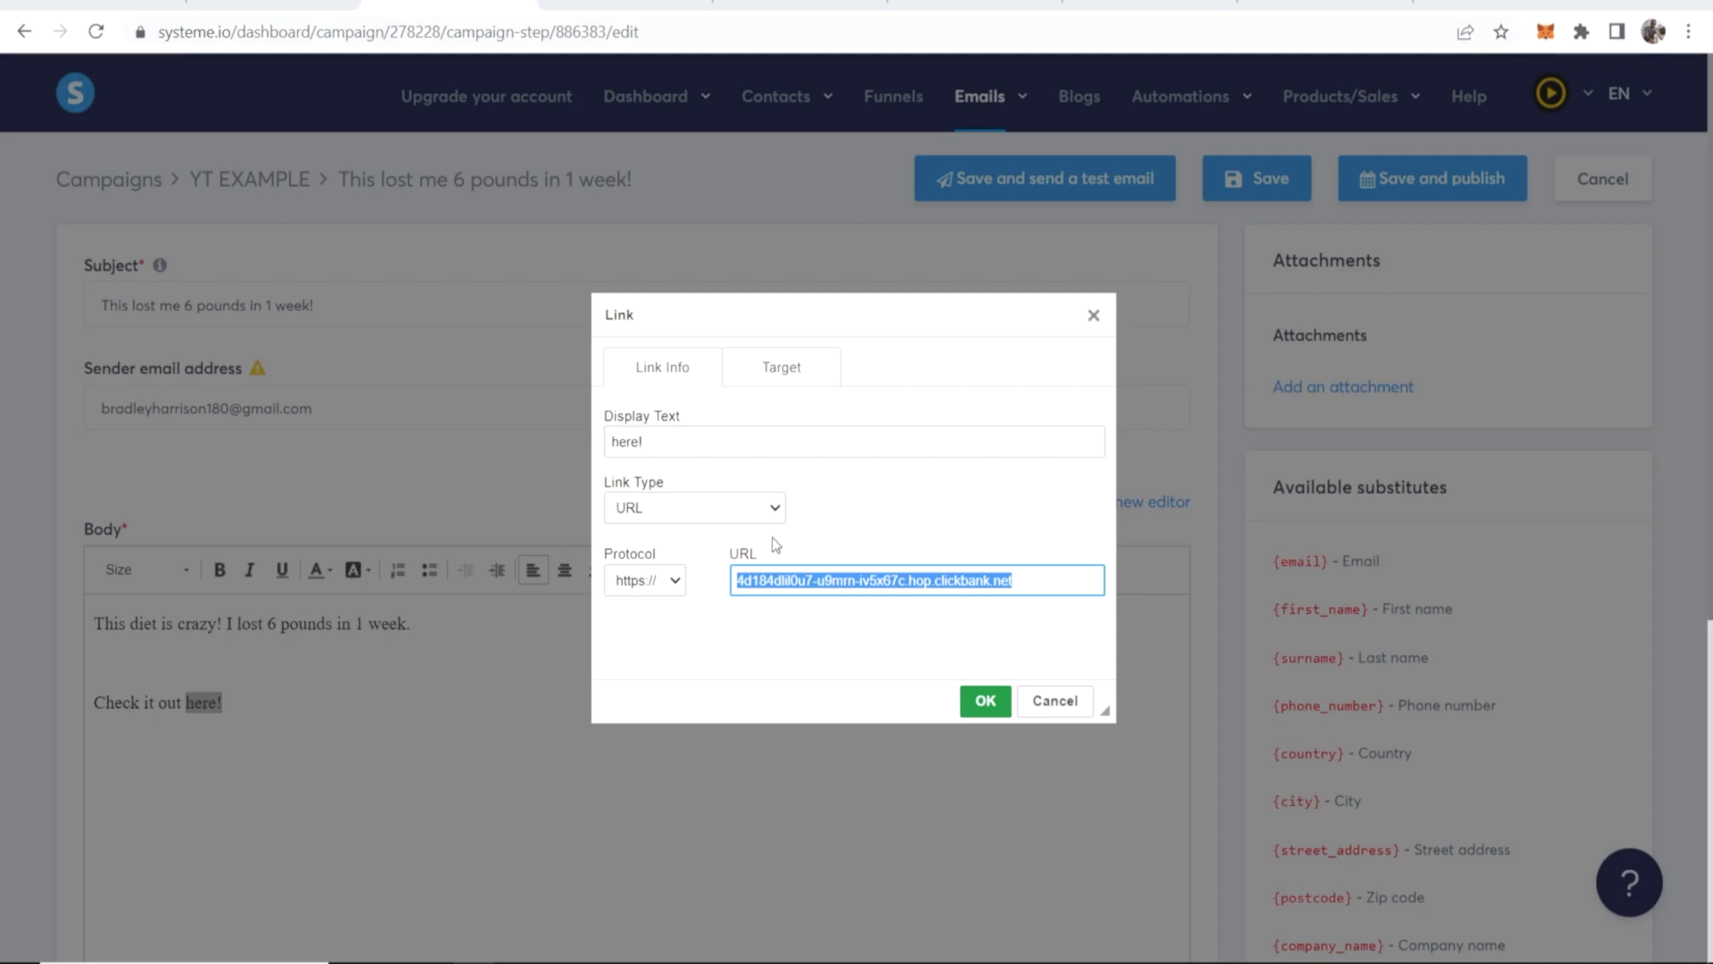
{"action": "left_click", "coordinate": [985, 700]}
{"action": "left_click", "coordinate": [483, 697]}
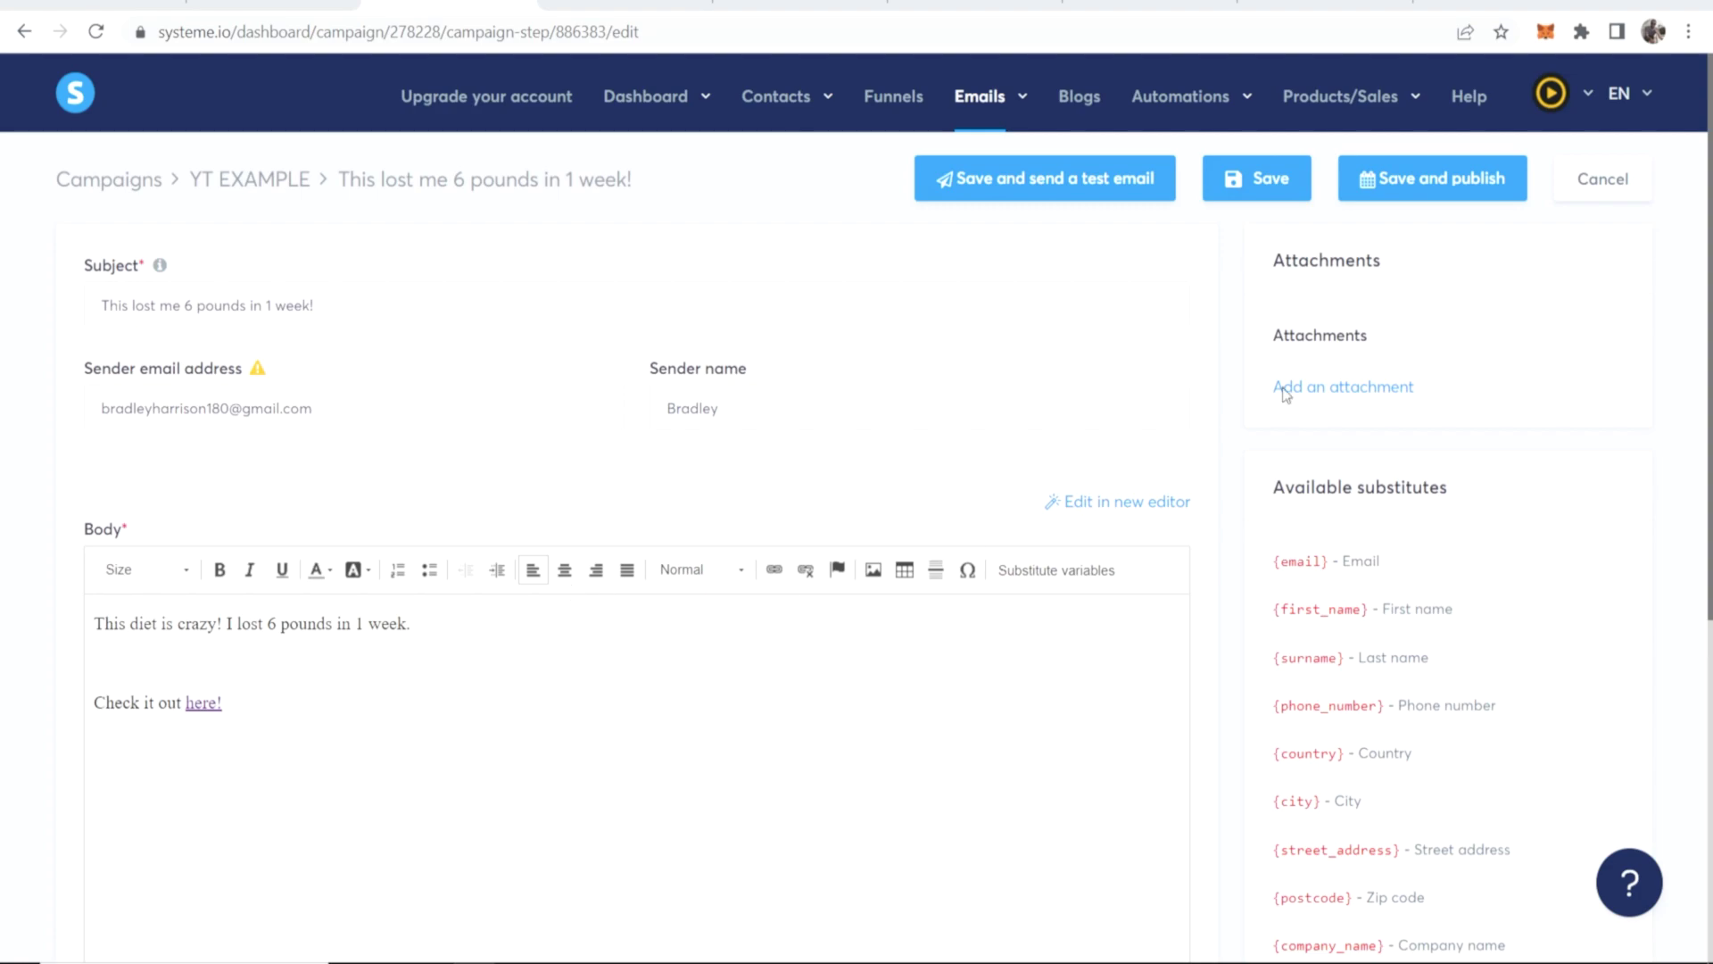
{"action": "left_click", "coordinate": [1410, 179]}
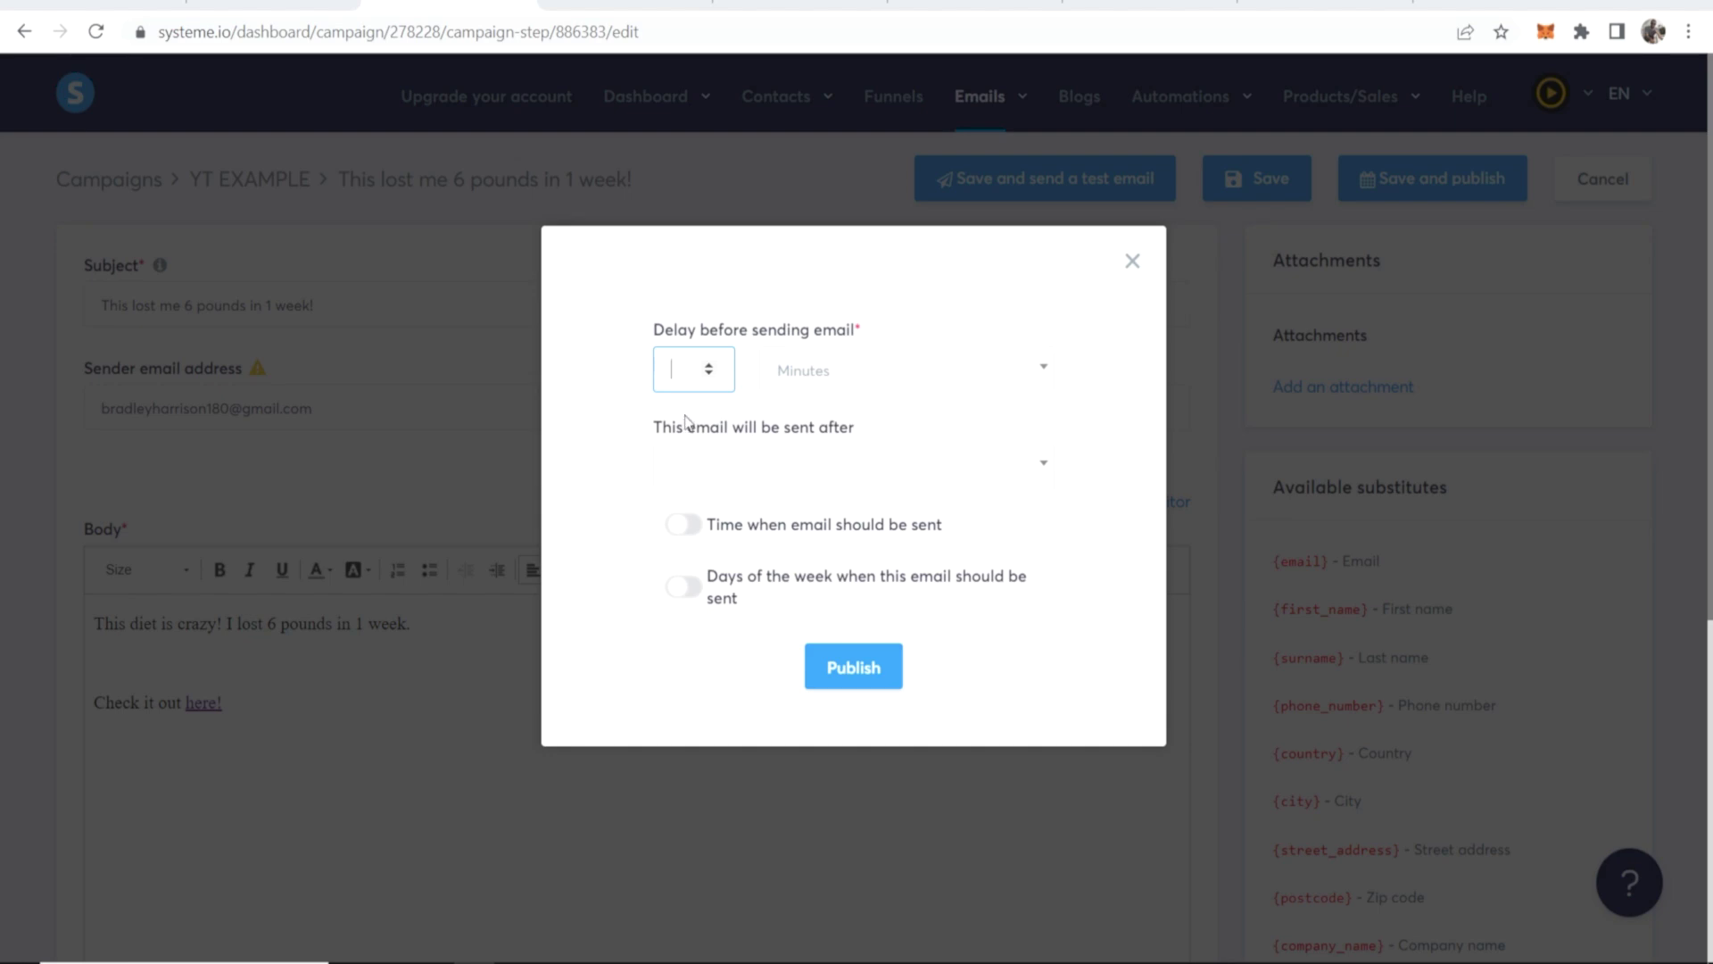
Set the email's delay to 1 Days and publish it to the YT EXAMPLE campaign.
{"action": "type", "text": "1"}
{"action": "left_click", "coordinate": [858, 380]}
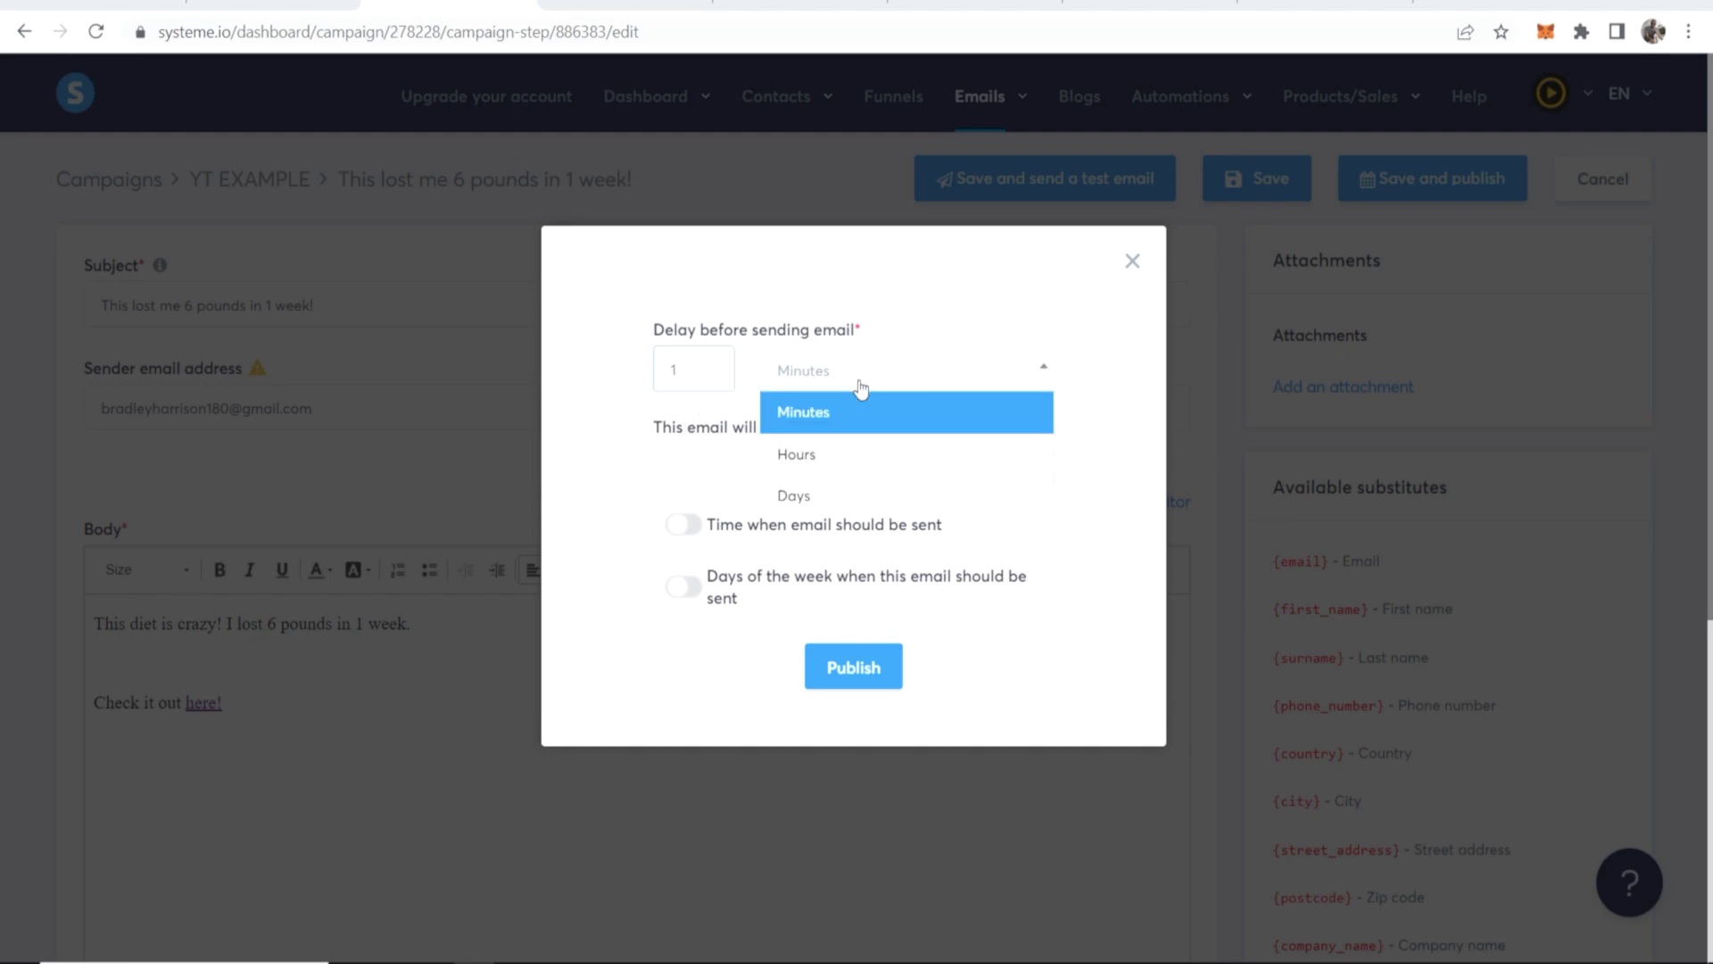
{"action": "left_click", "coordinate": [816, 496]}
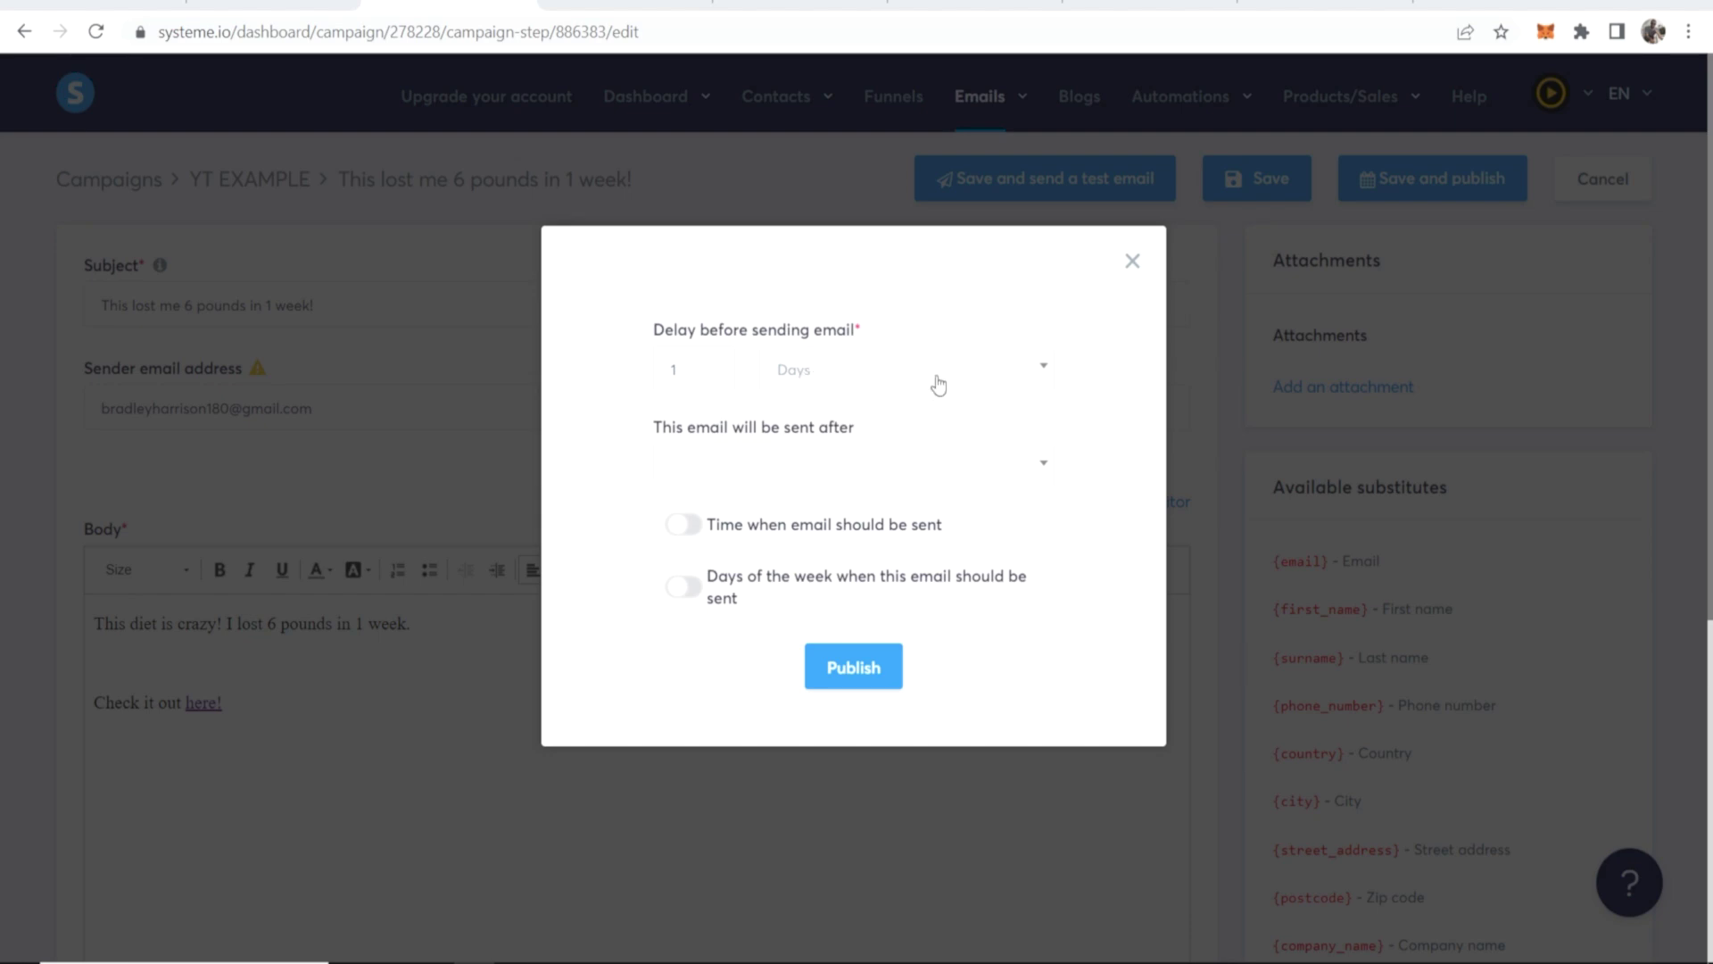
{"action": "left_click_drag", "start_coordinate": [862, 330], "coordinate": [612, 293]}
{"action": "left_click", "coordinate": [612, 293]}
{"action": "left_click", "coordinate": [853, 671]}
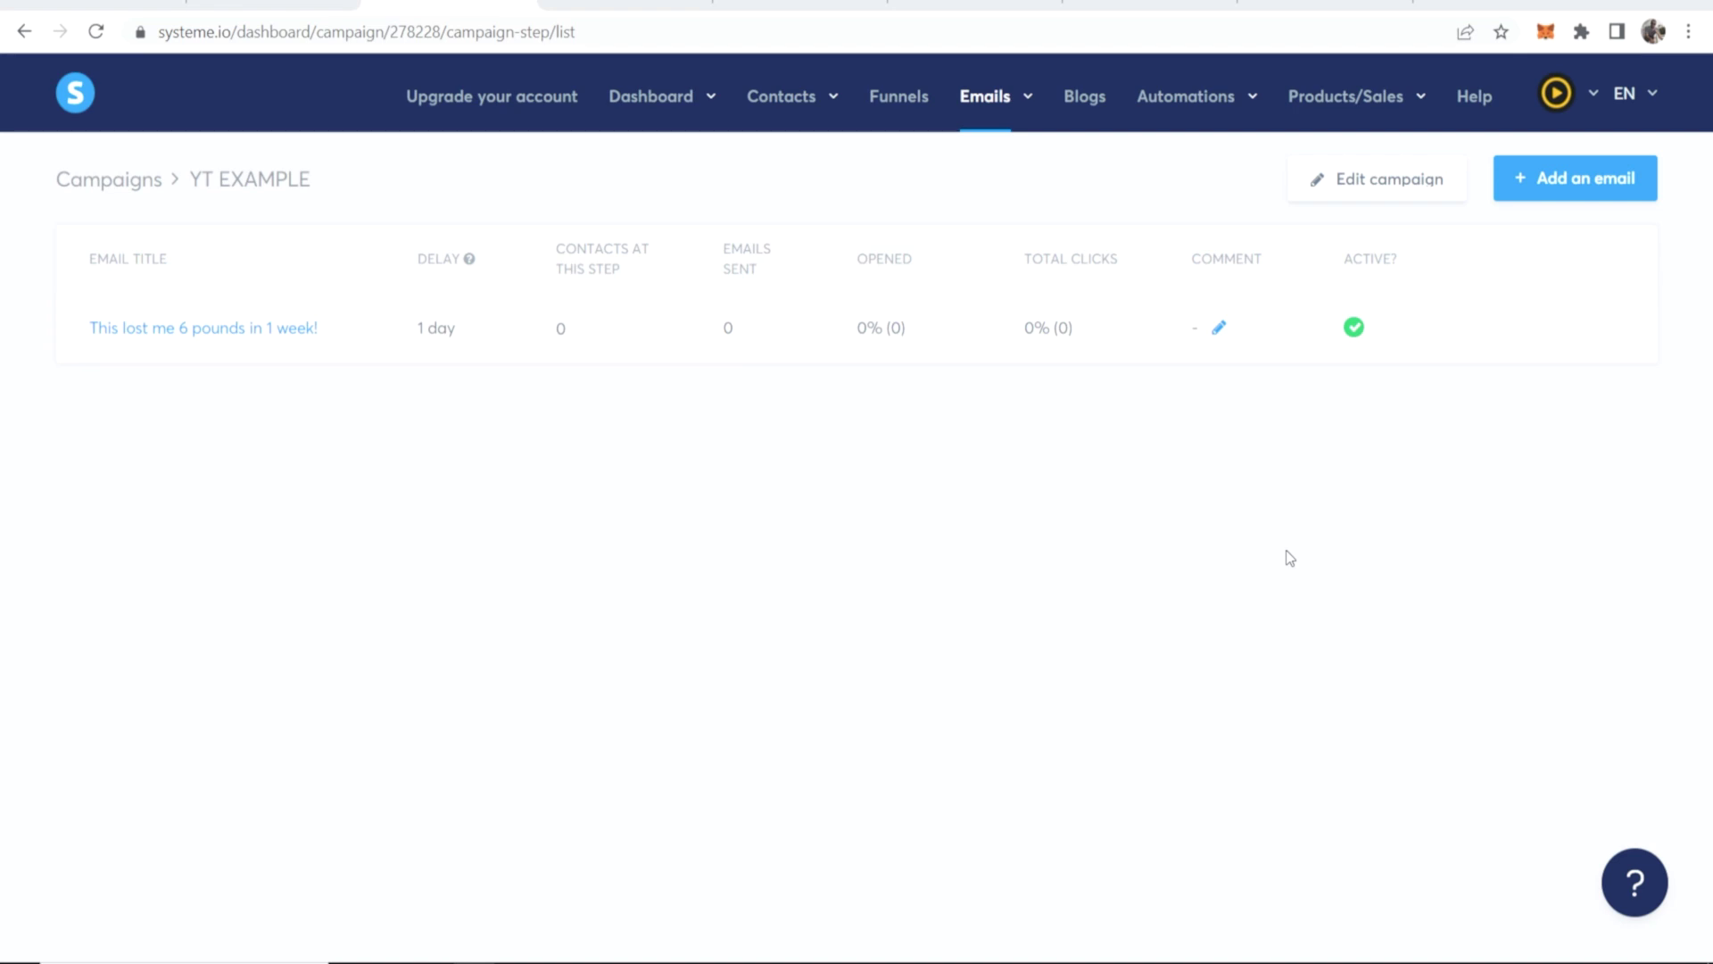
Open the YT EXAMPLE funnel's squeeze page automation rules and start a new rule.
{"action": "left_click", "coordinate": [883, 98]}
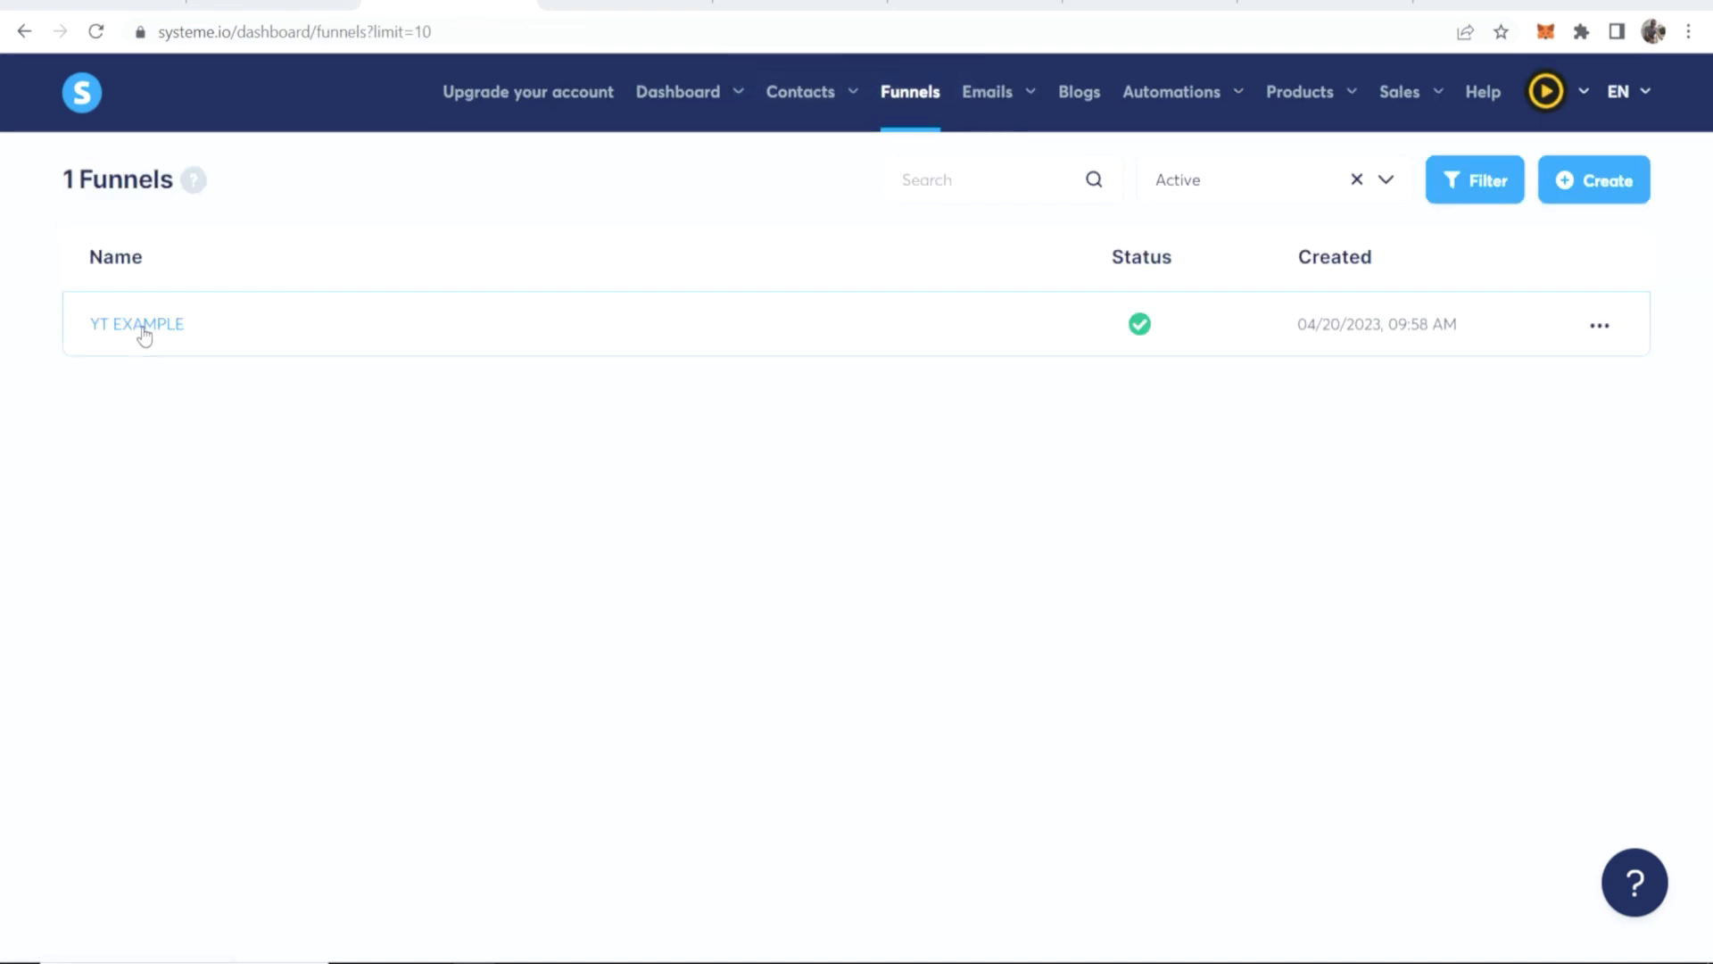
{"action": "left_click", "coordinate": [132, 328]}
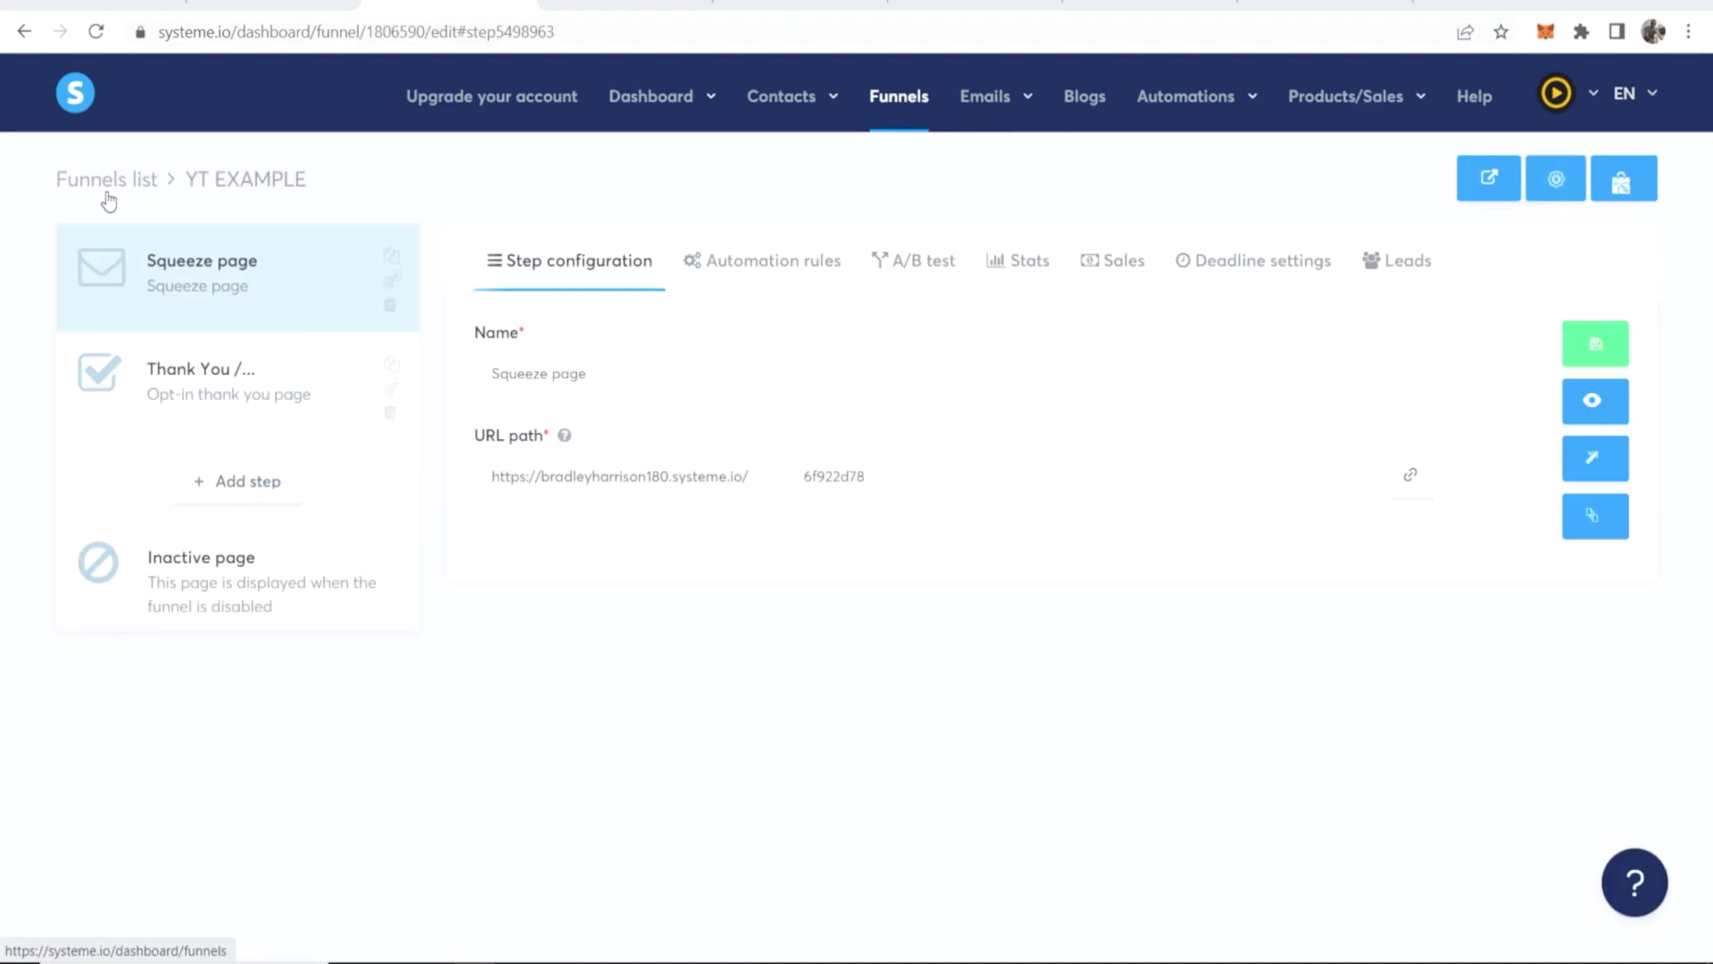
{"action": "left_click", "coordinate": [714, 263]}
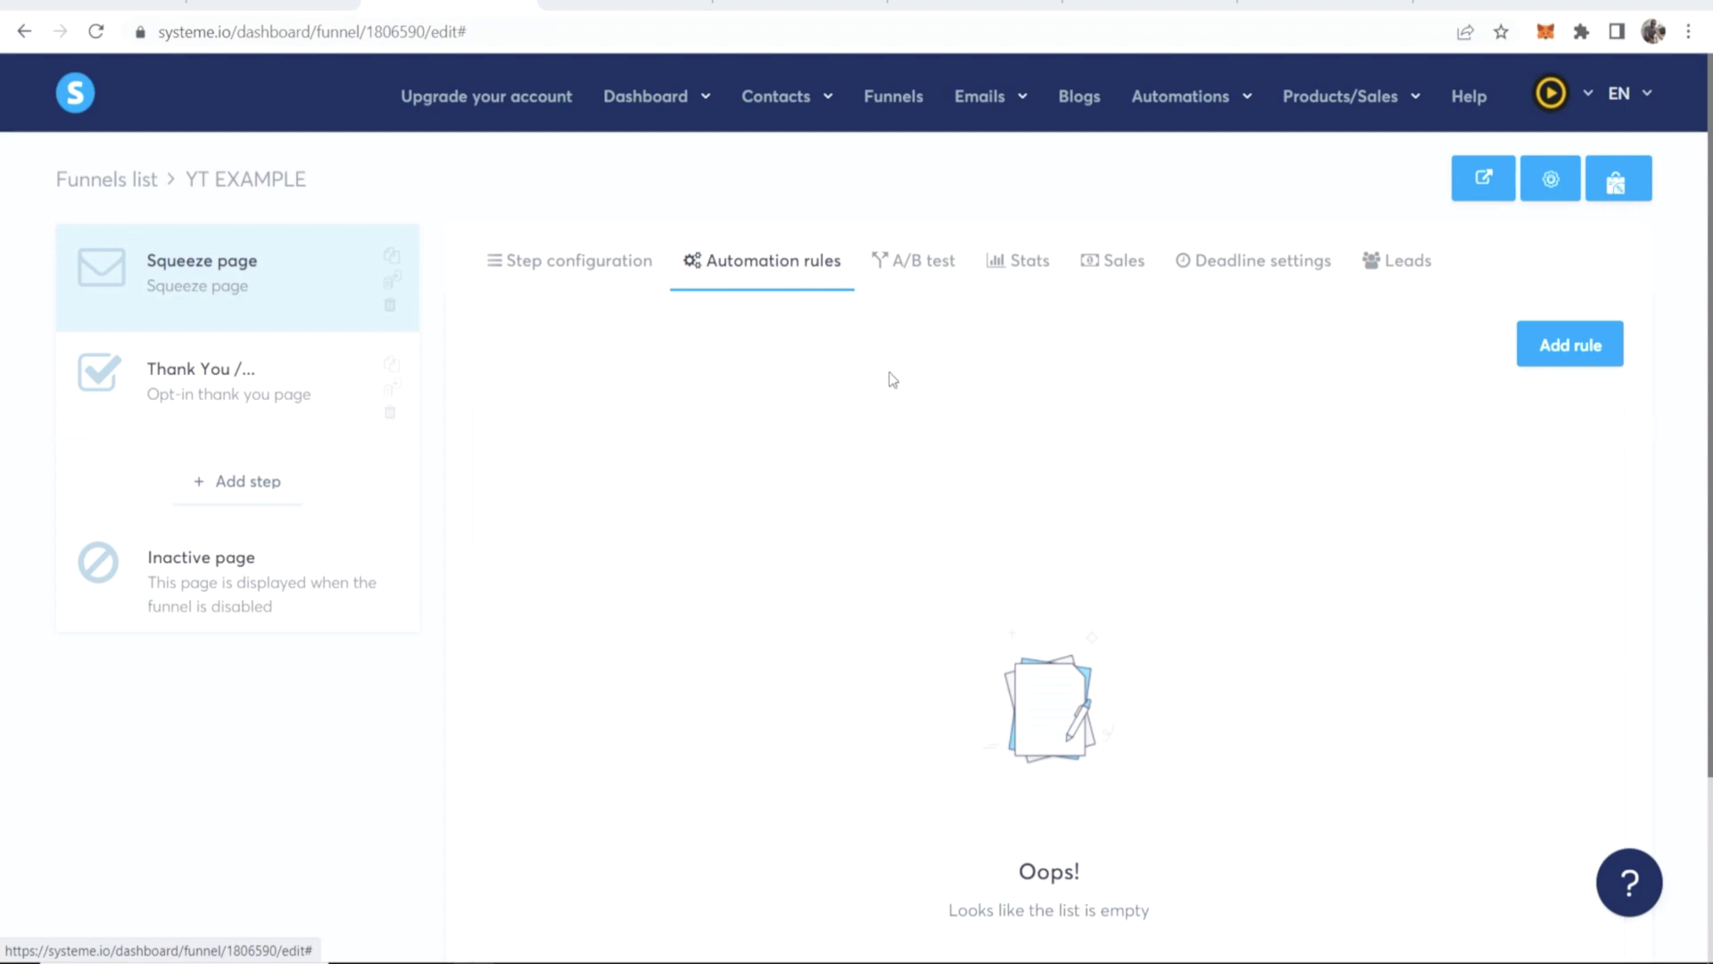
{"action": "left_click", "coordinate": [1566, 345]}
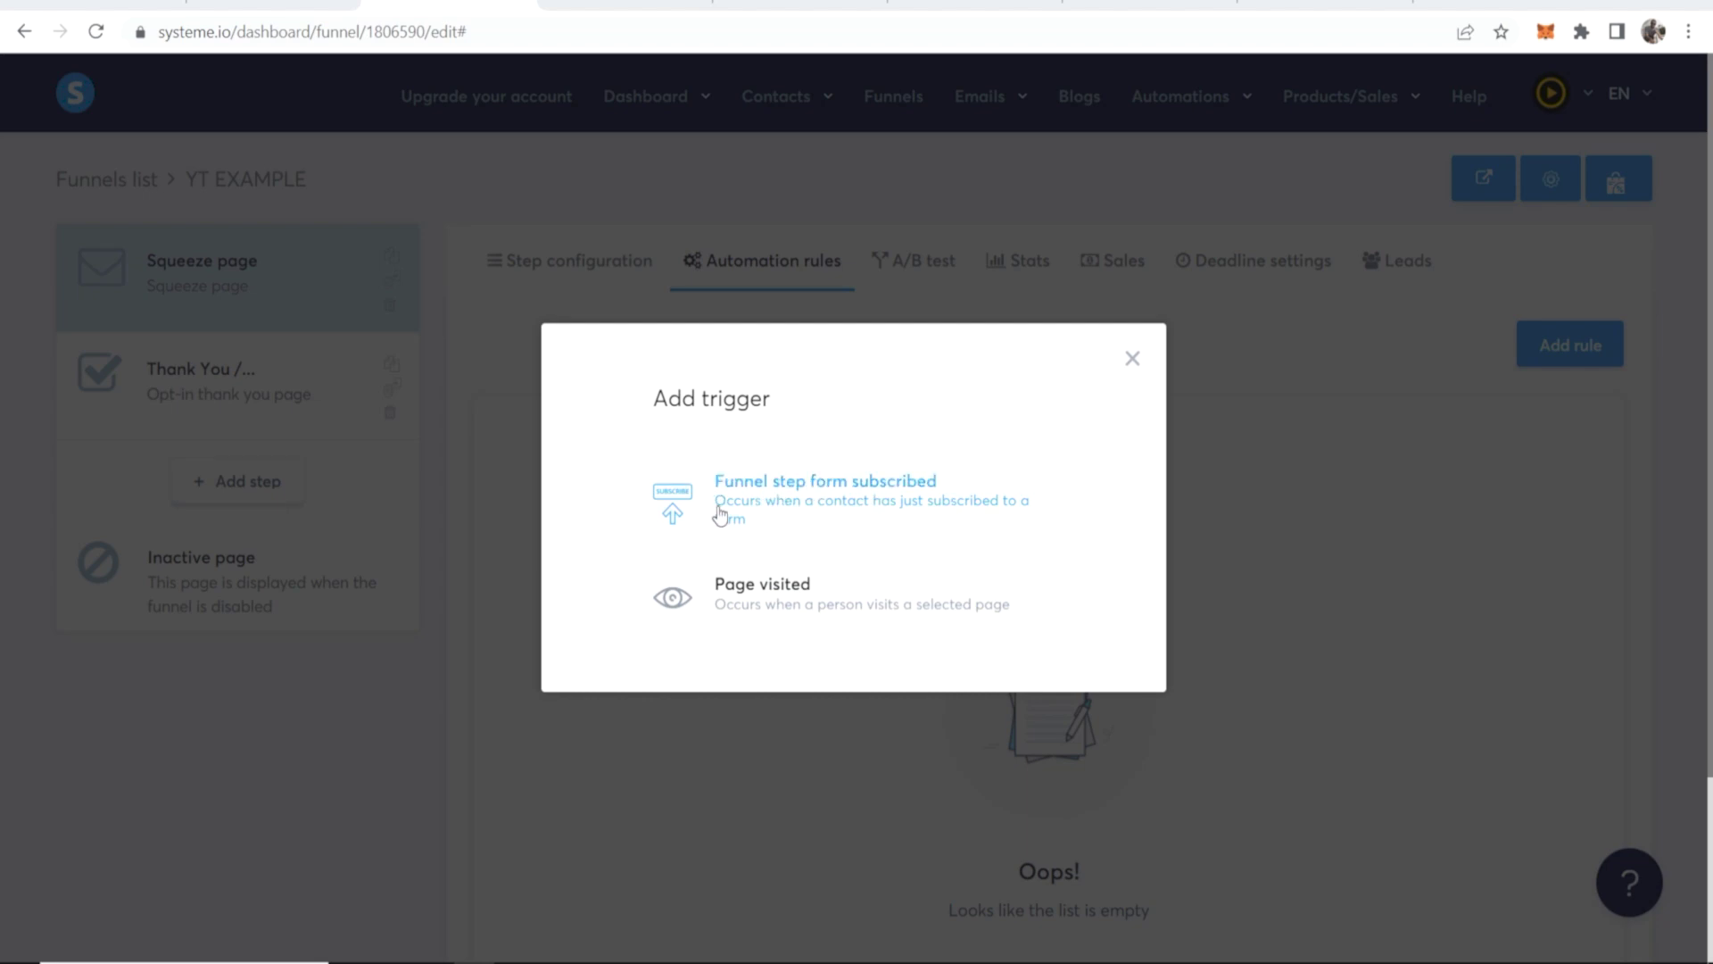
Set the trigger to funnel step form subscribed and the action to subscribe to campaign YT EXAMPLE, then save the rule.
{"action": "left_click", "coordinate": [932, 509]}
{"action": "left_click", "coordinate": [1387, 377]}
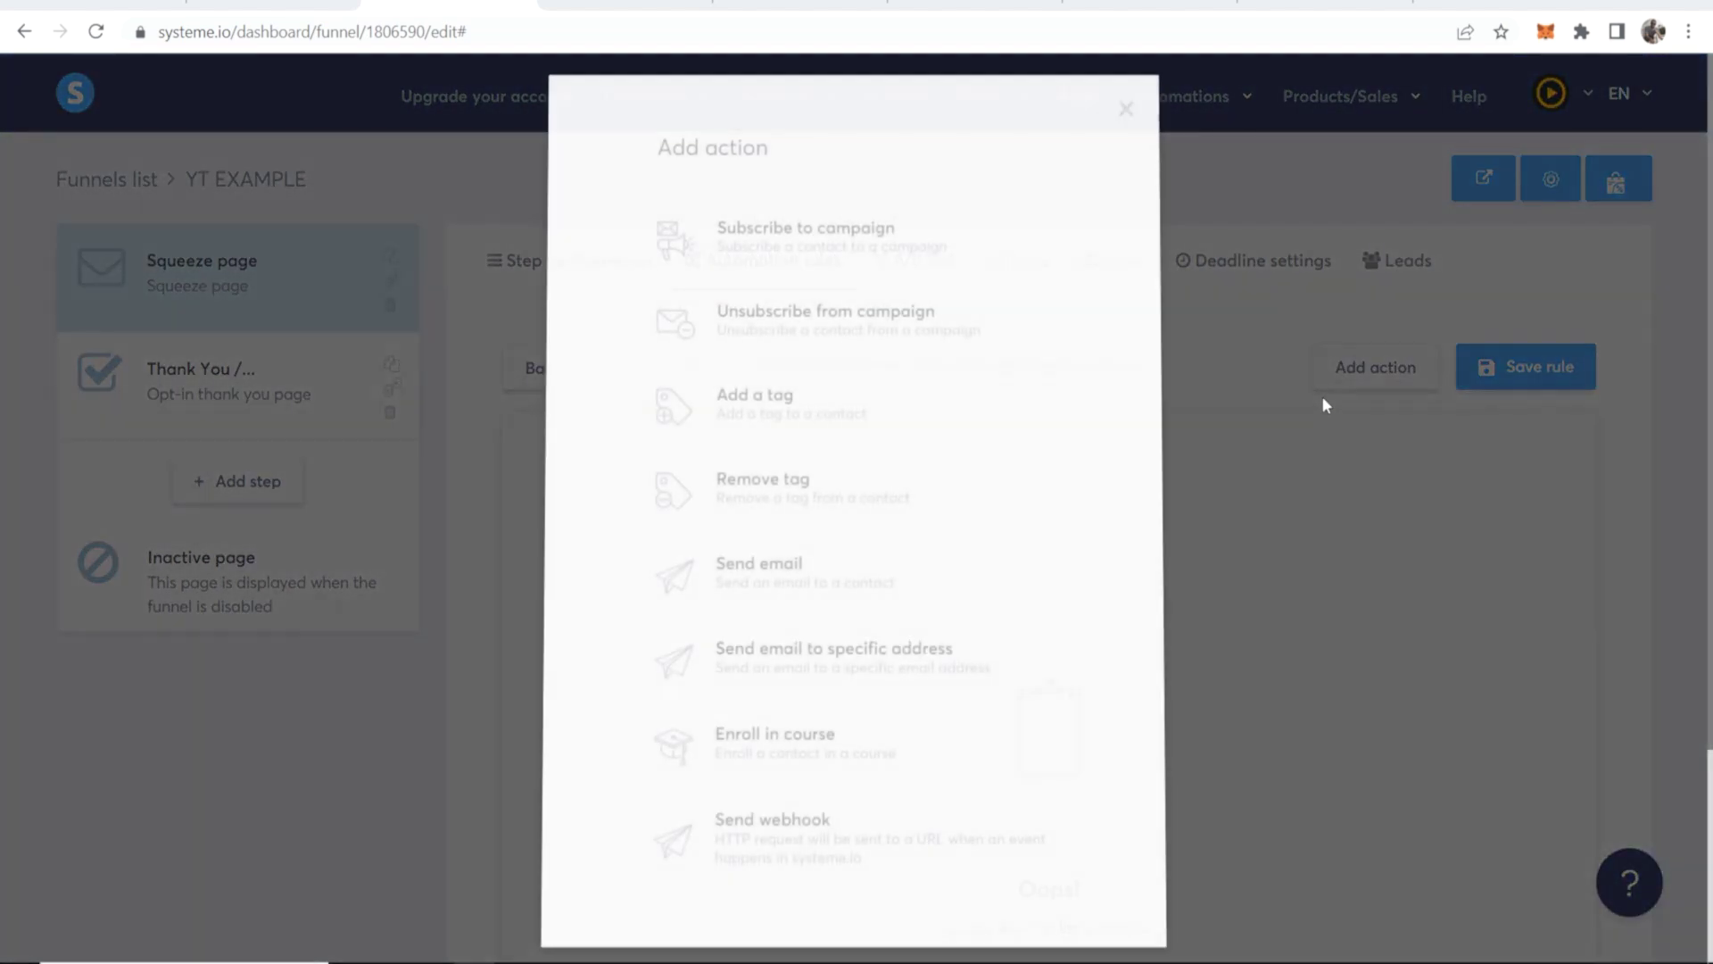
{"action": "left_click", "coordinate": [704, 235]}
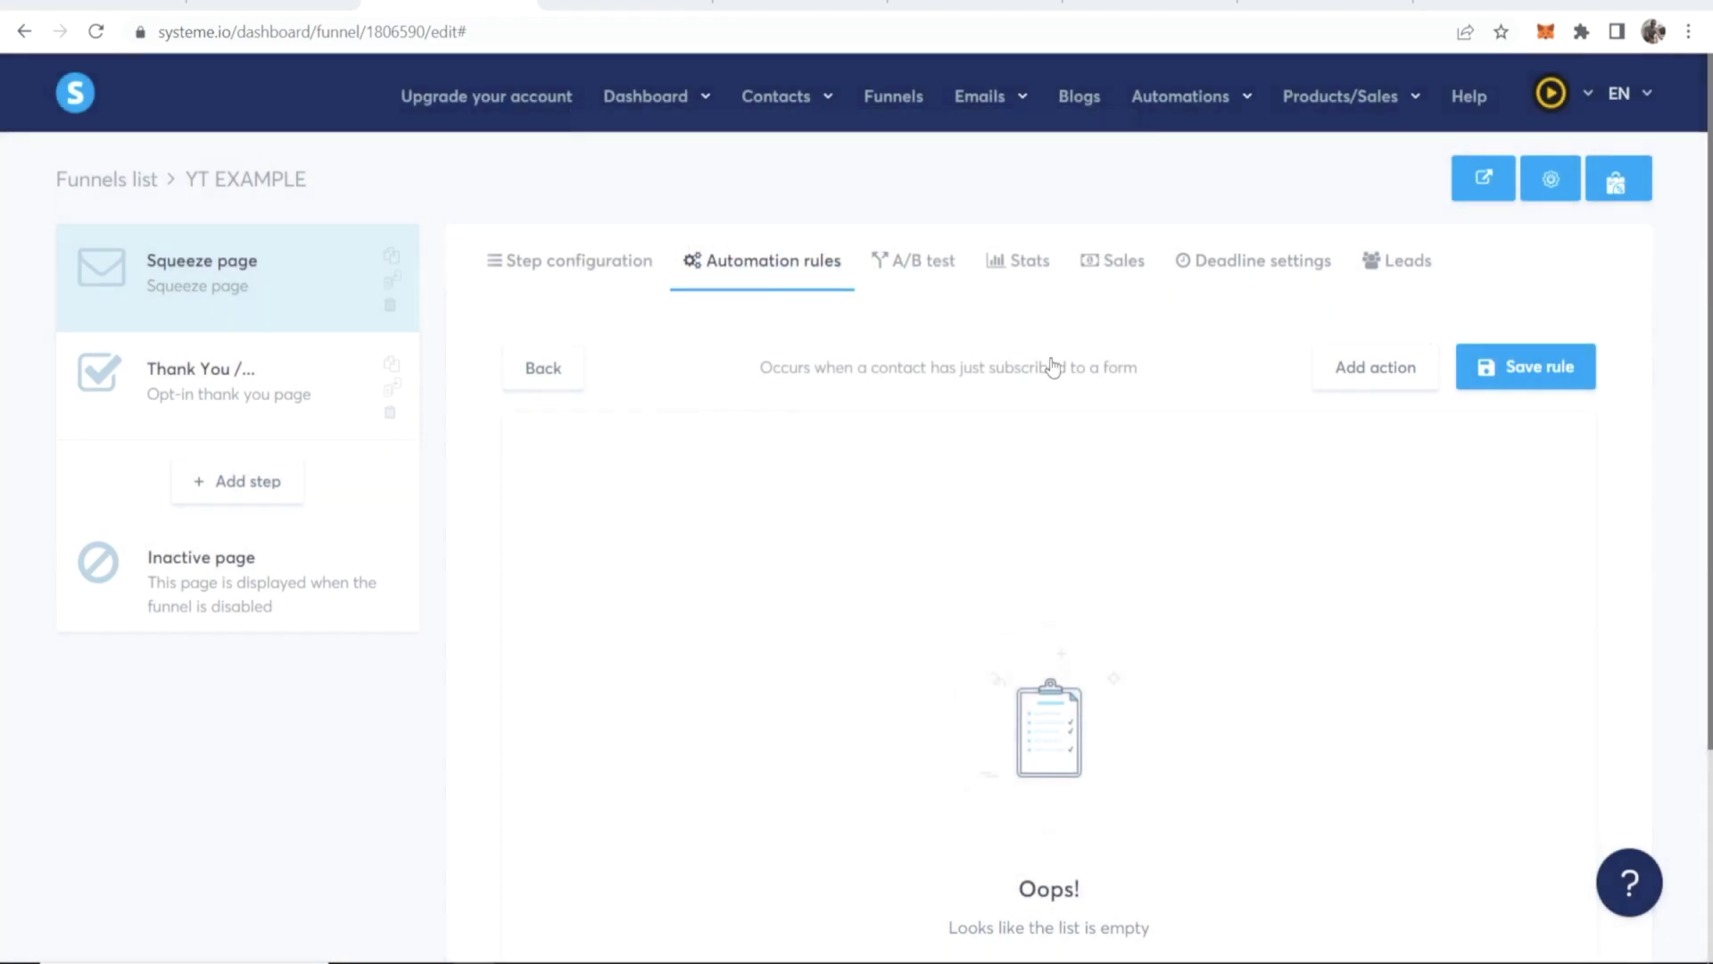
{"action": "left_click", "coordinate": [1094, 507]}
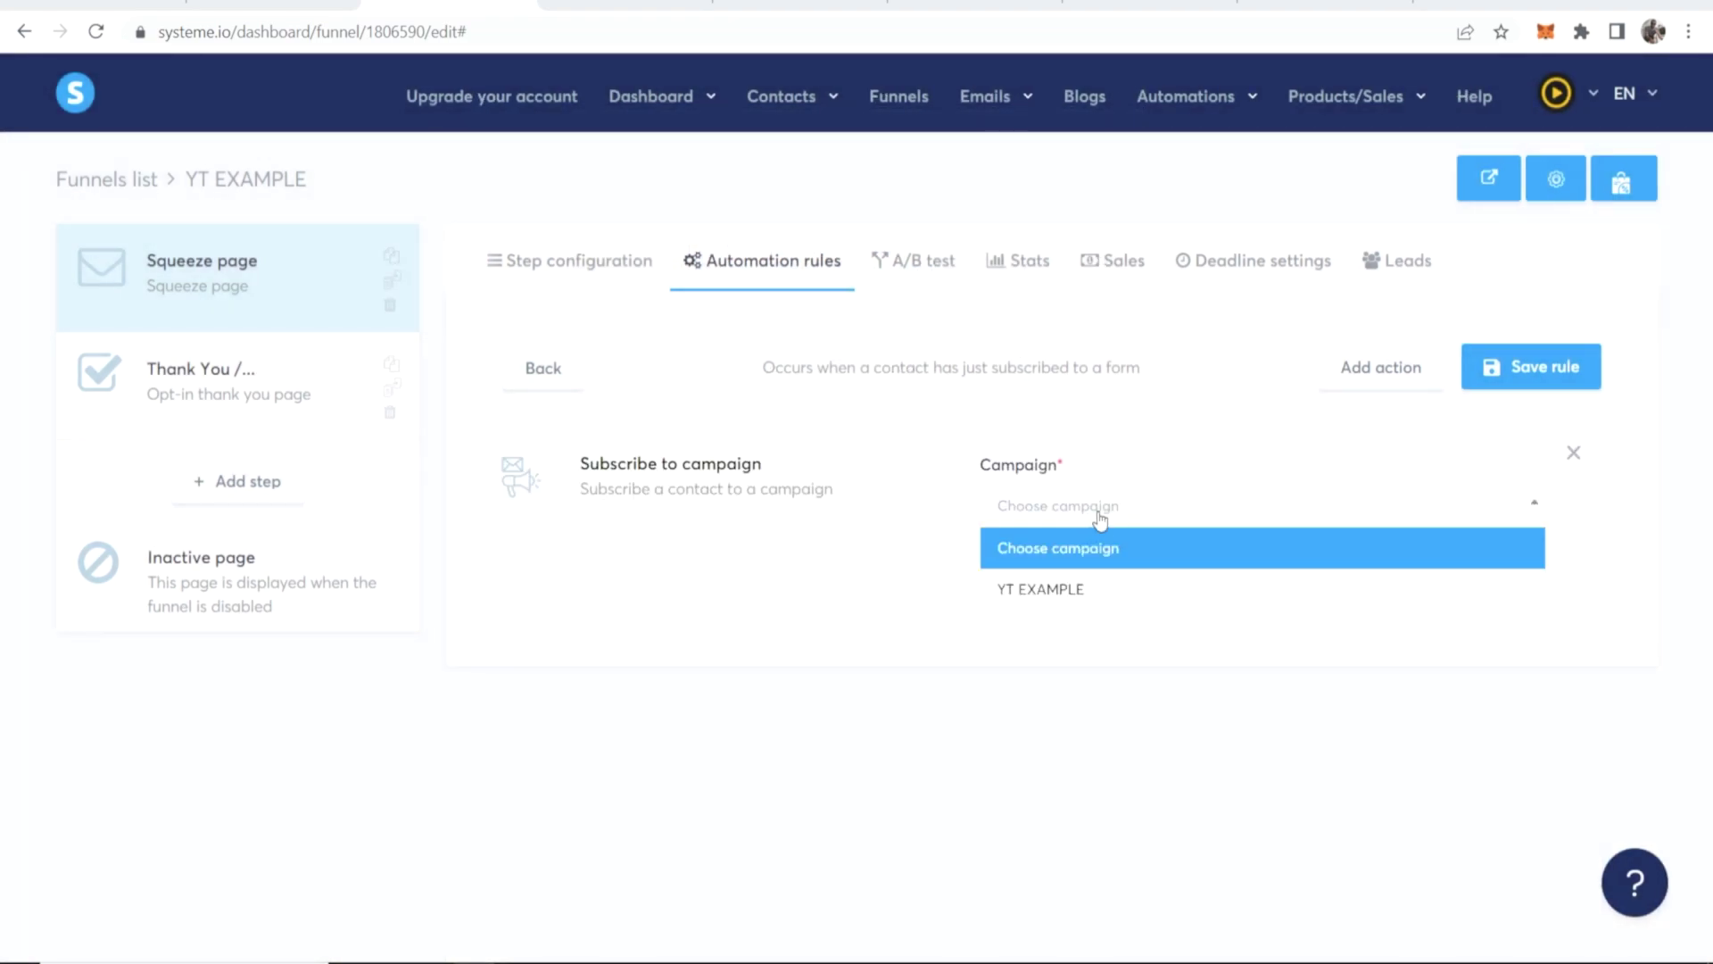
{"action": "left_click", "coordinate": [1040, 594]}
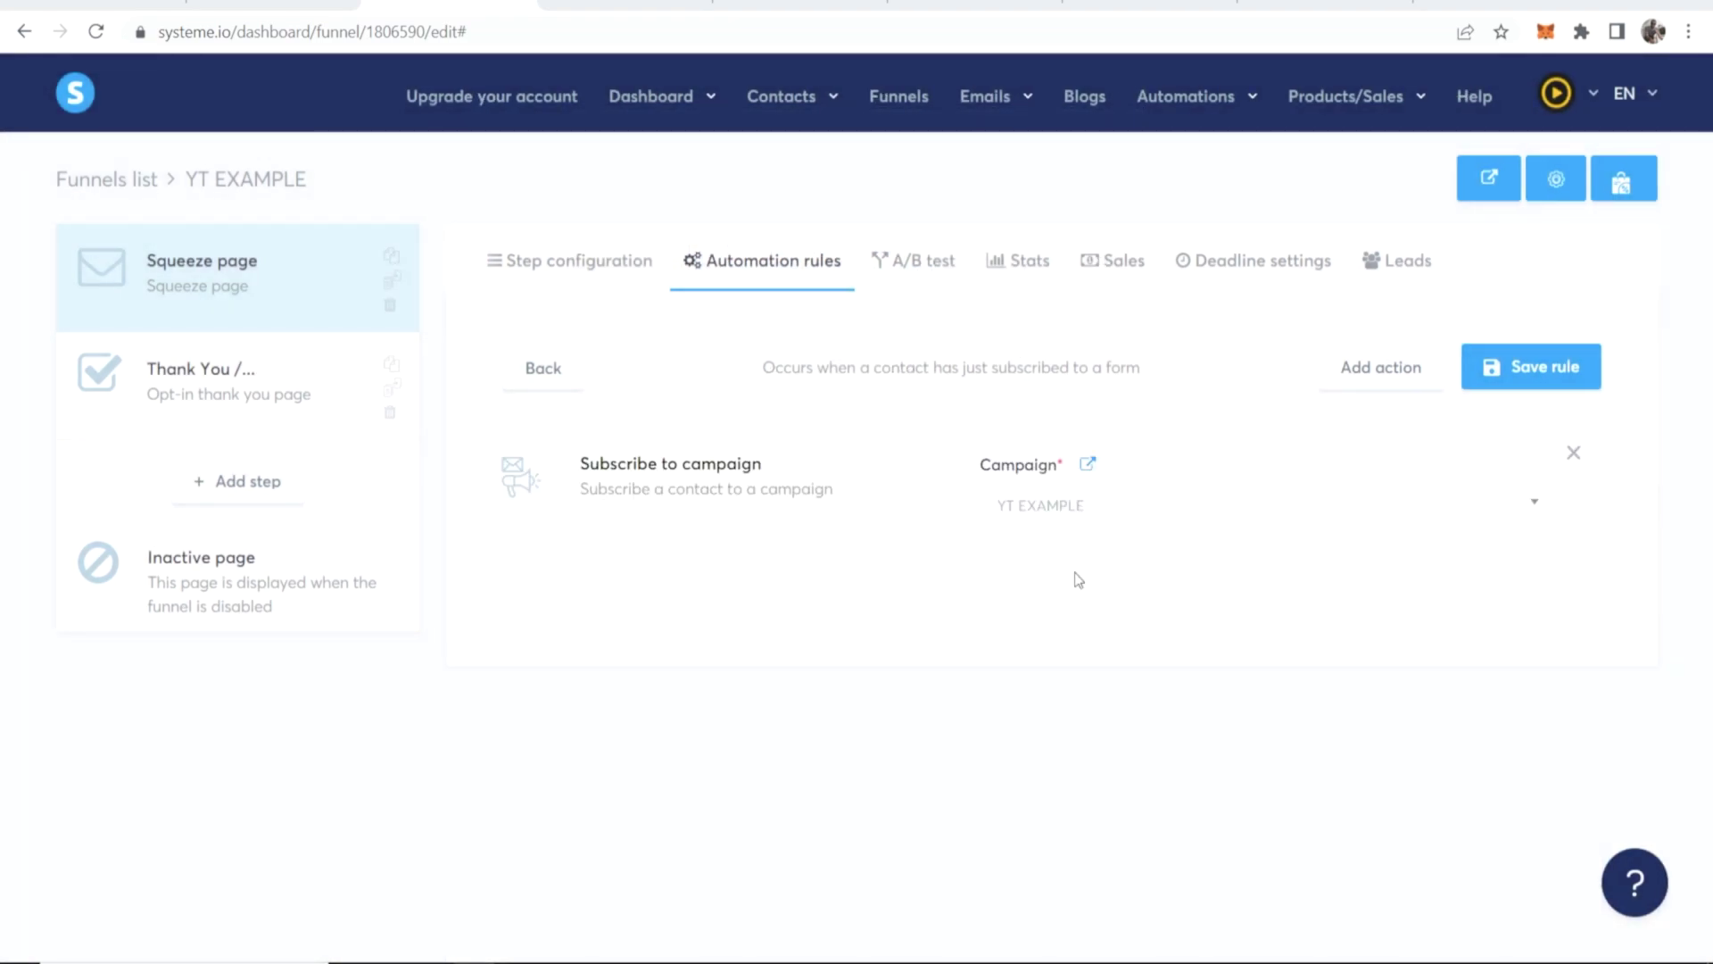
{"action": "left_click", "coordinate": [1536, 373]}
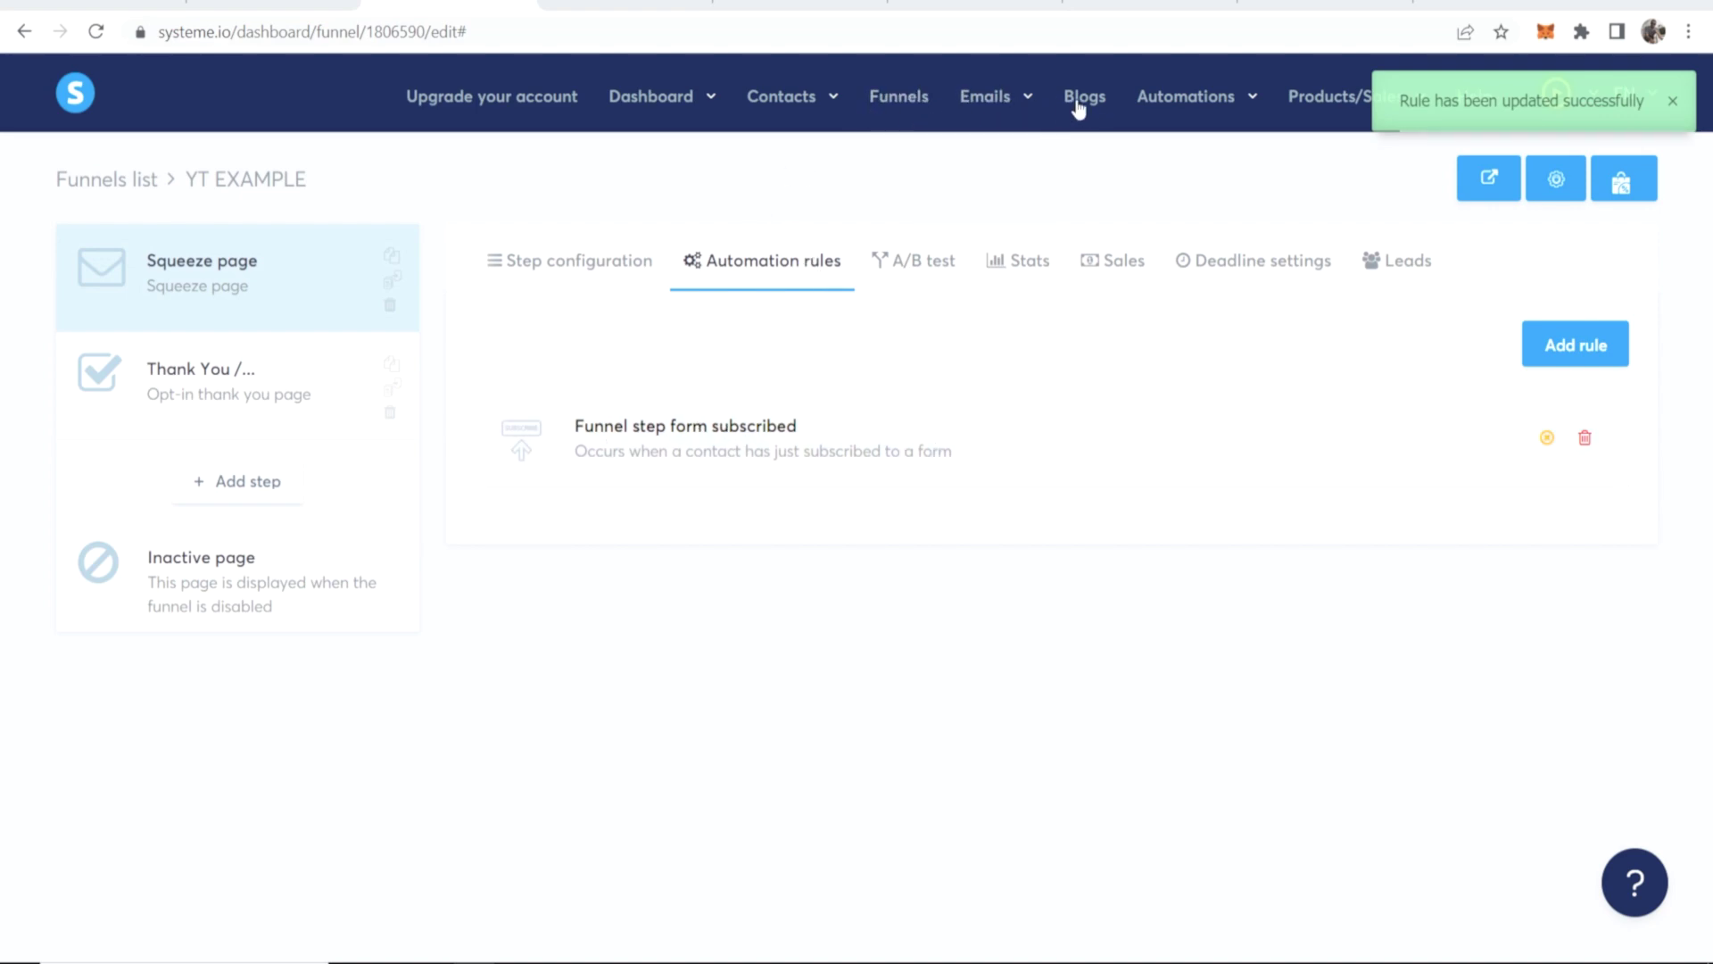
{"action": "mouse_move", "coordinate": [984, 105]}
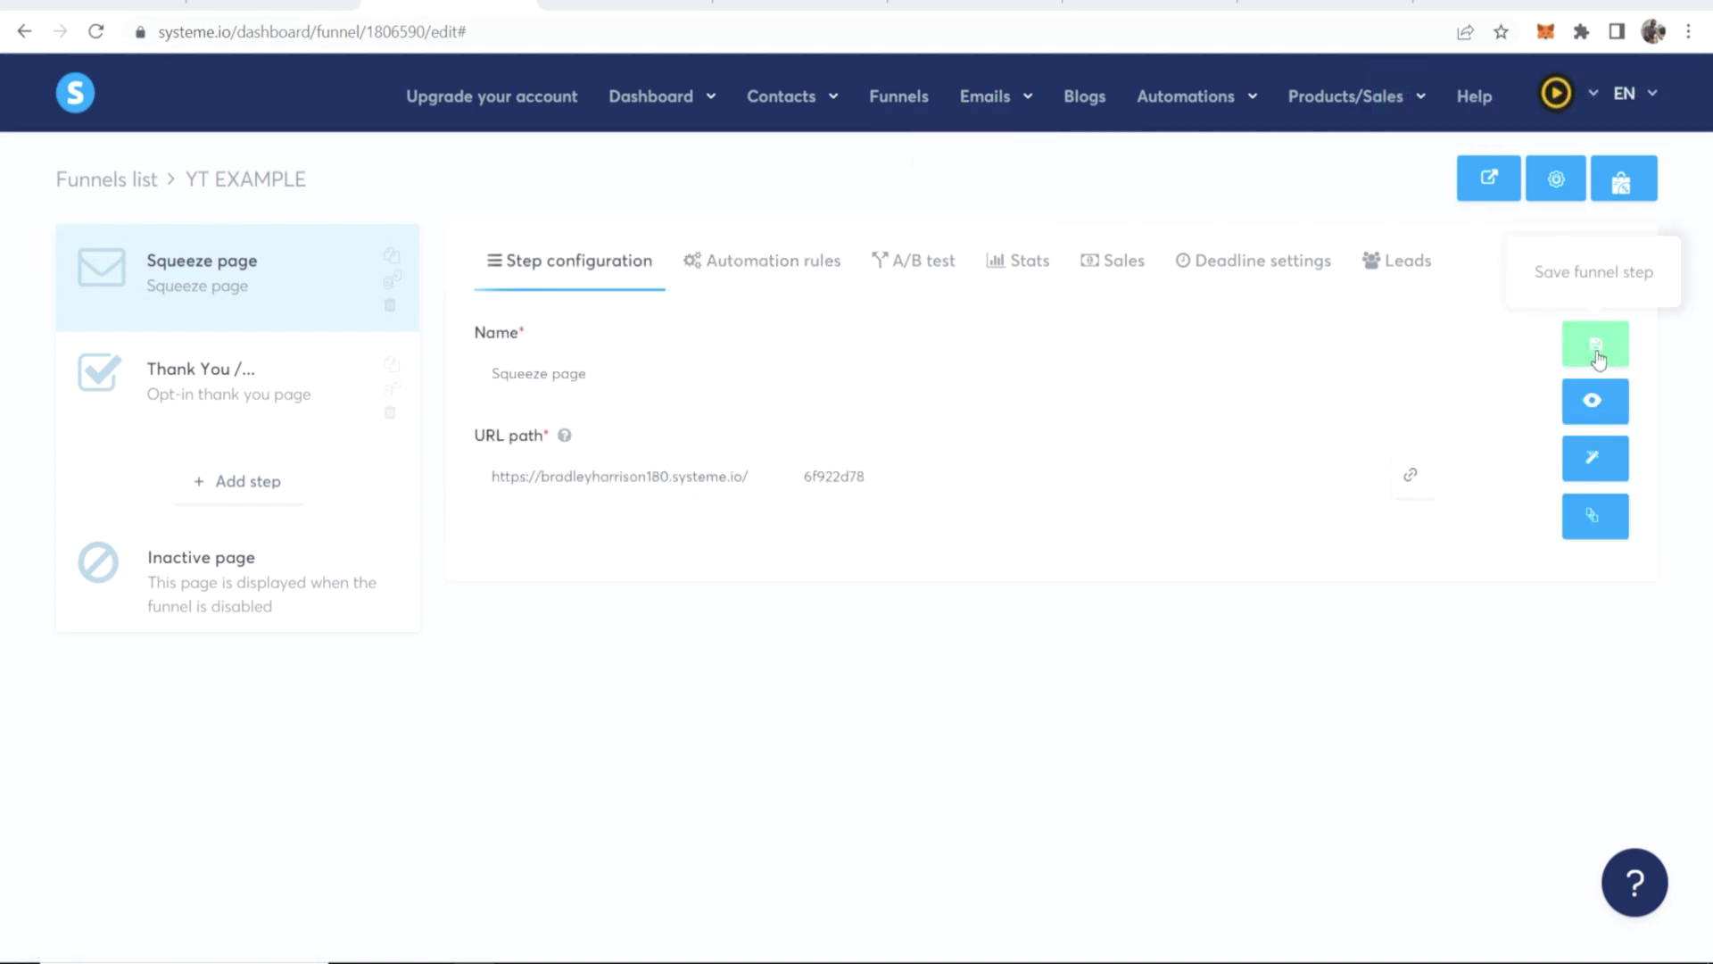
Save the squeeze page step, open the live funnel, and submit the opt-in form with a contact's name and e-mail.
{"action": "left_click", "coordinate": [1595, 343]}
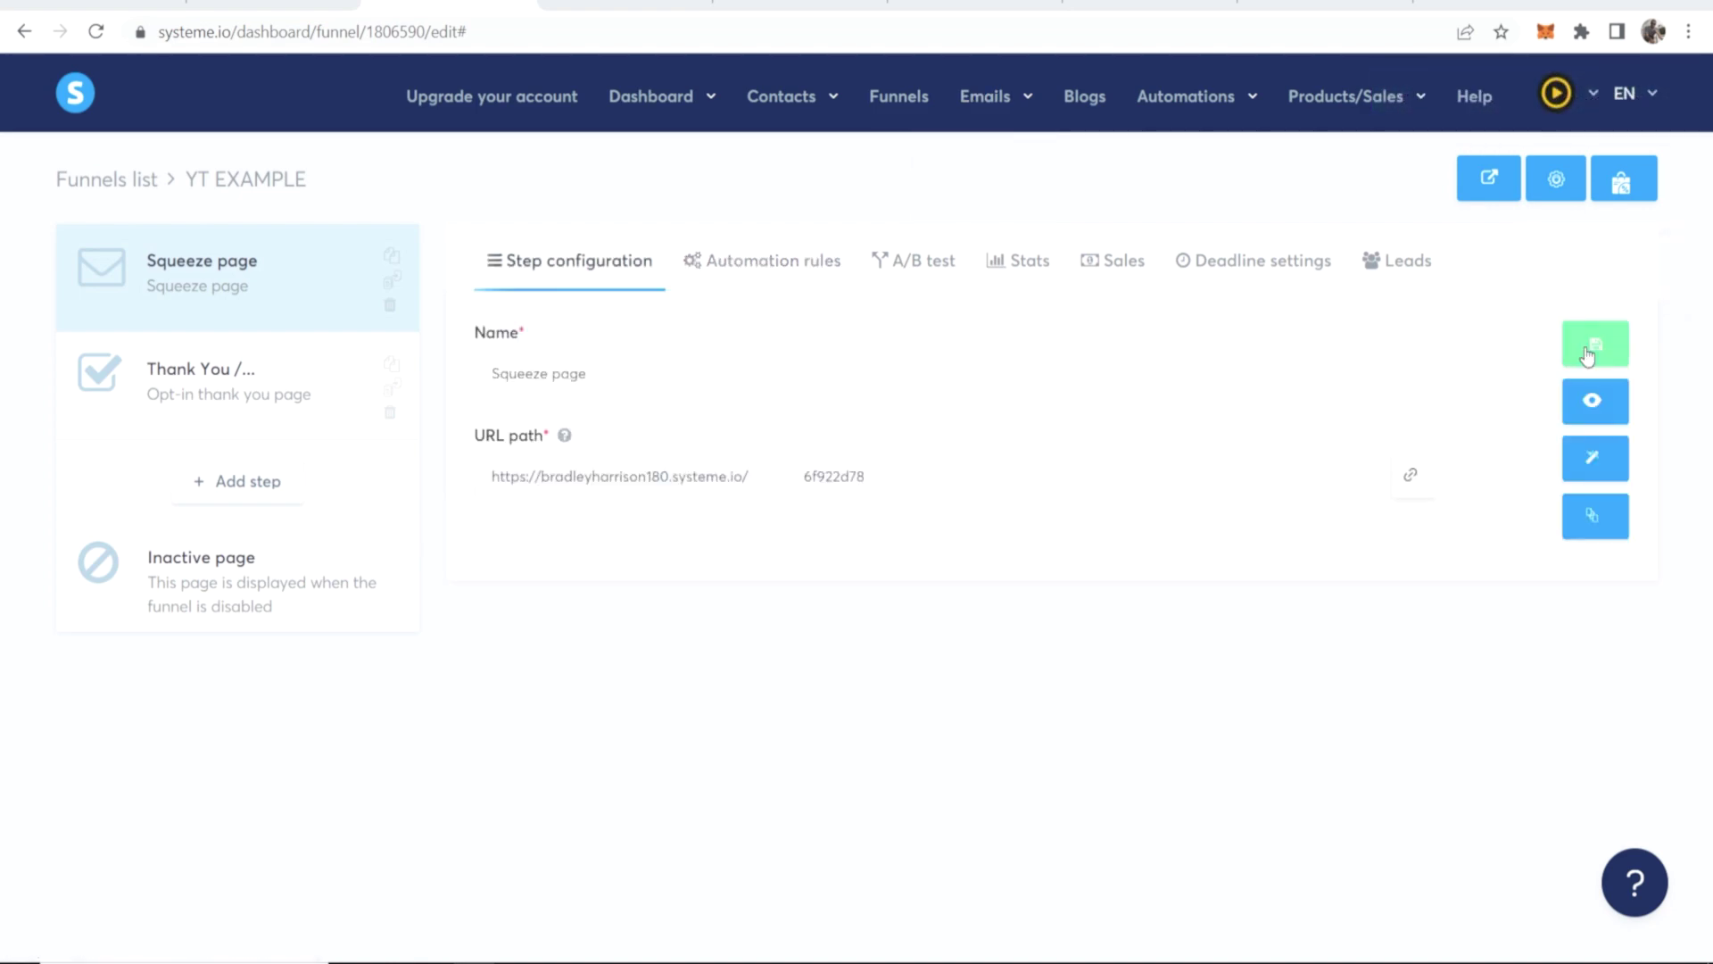
{"action": "left_click", "coordinate": [1489, 187]}
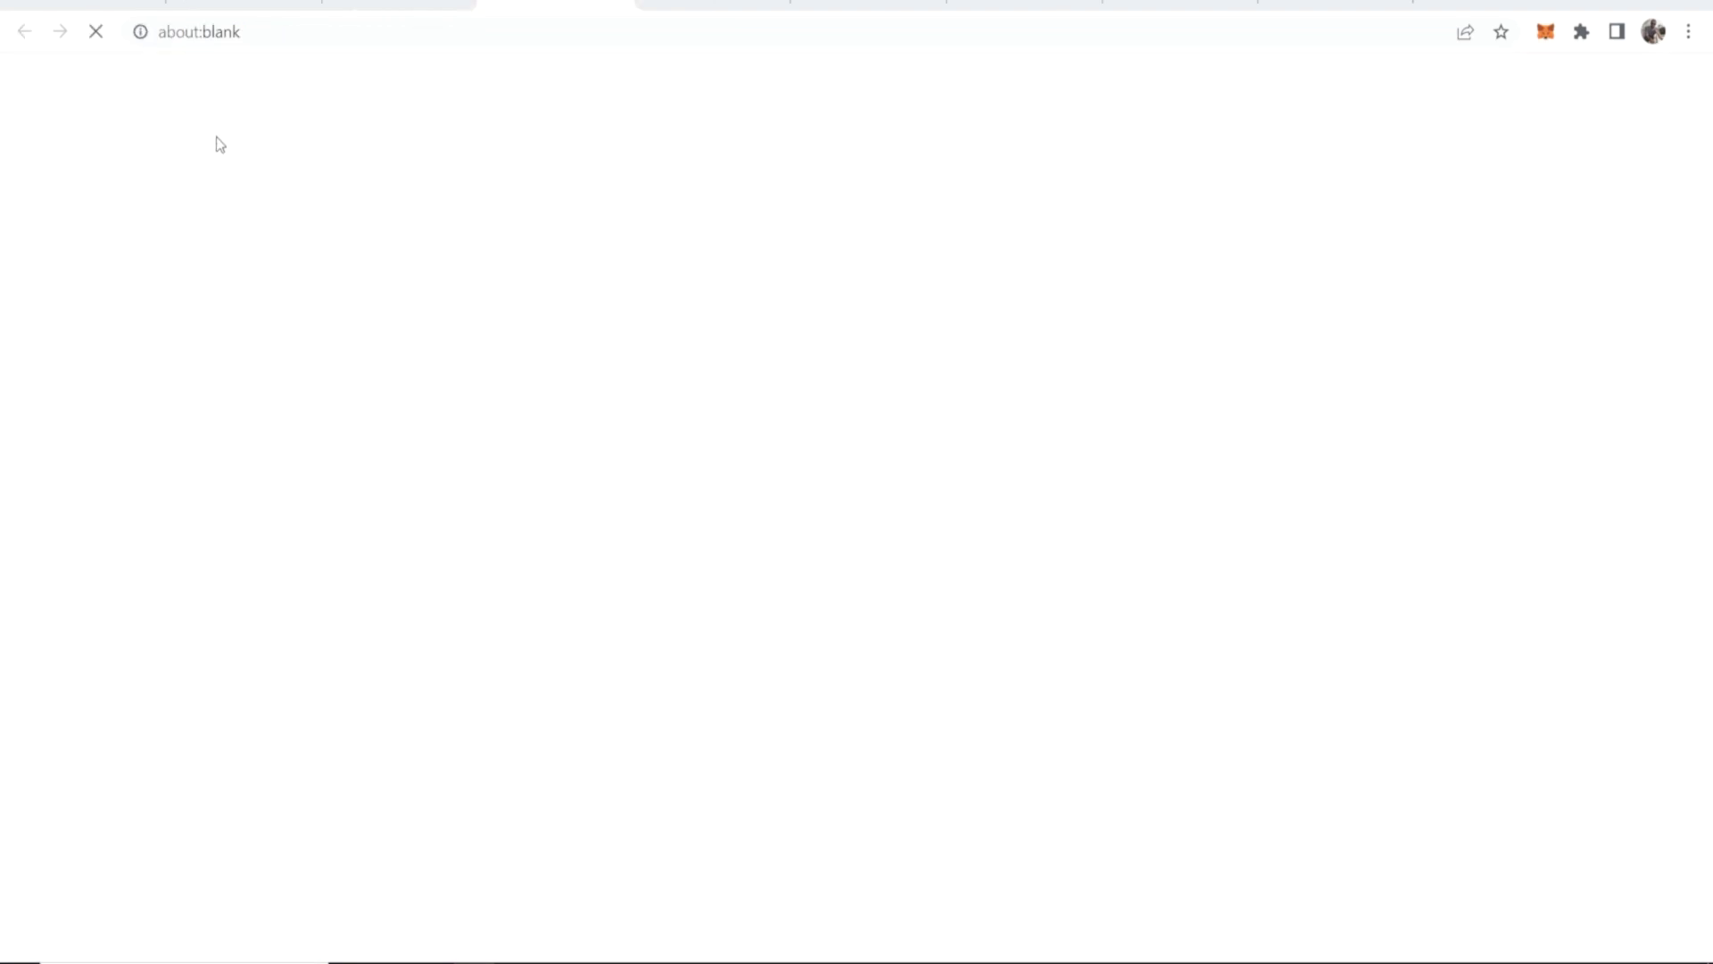
{"action": "left_click_drag", "start_coordinate": [437, 32], "coordinate": [103, 27]}
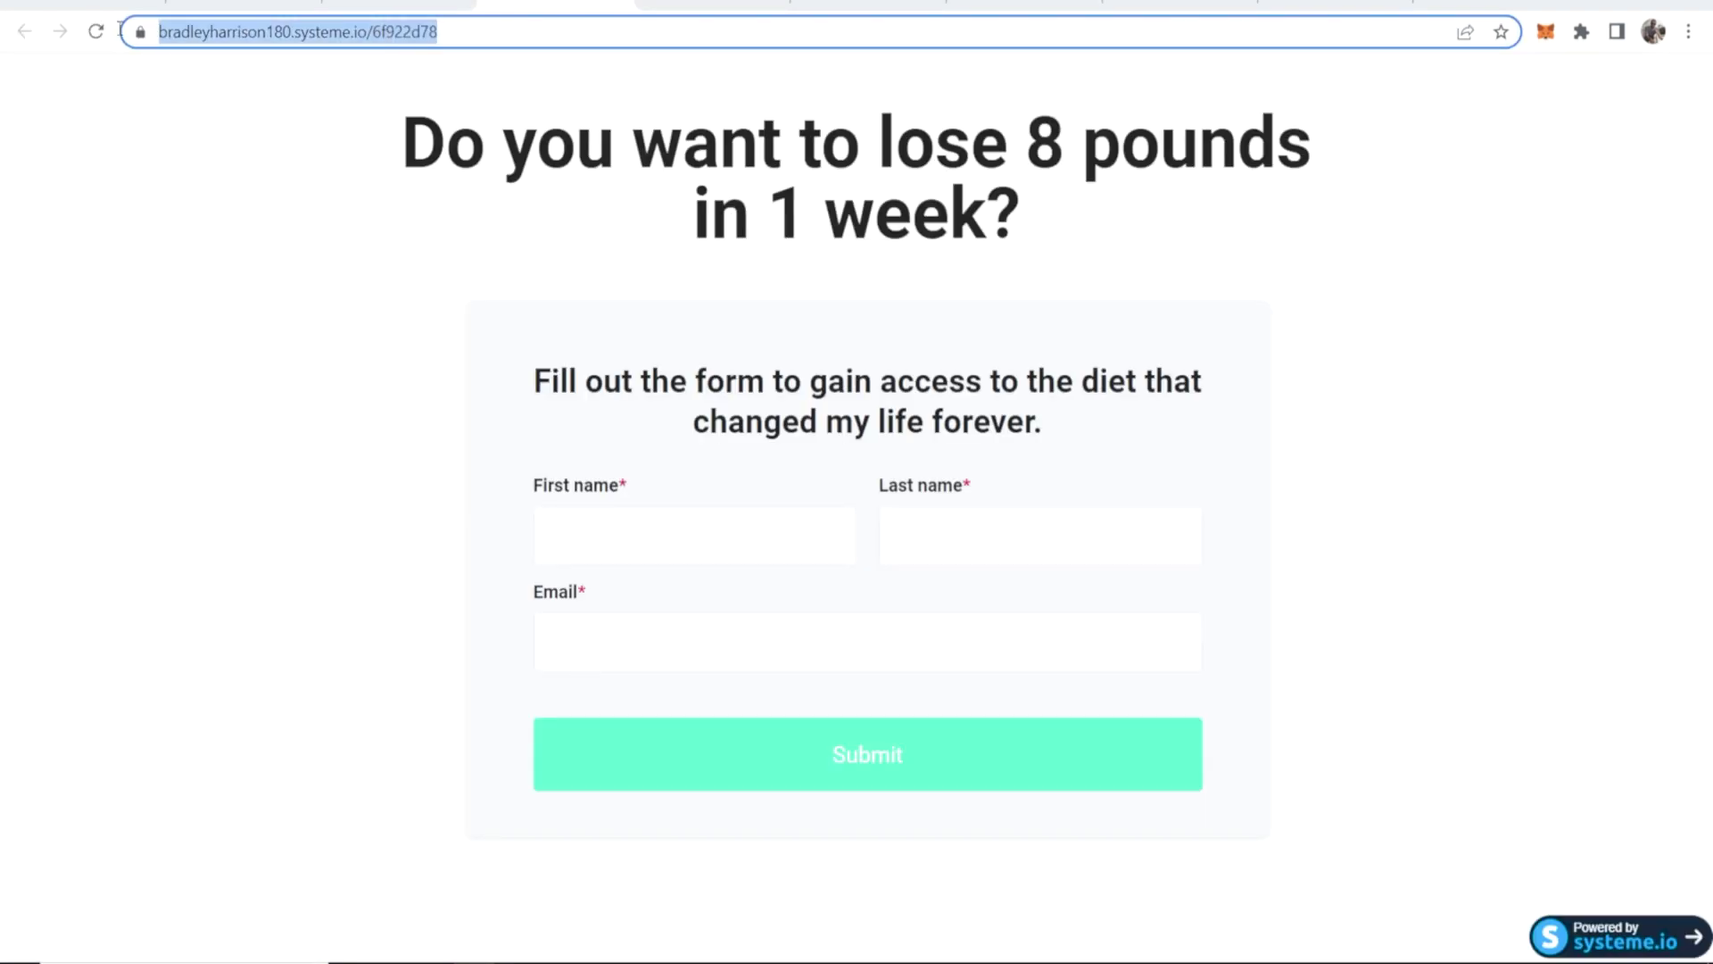
{"action": "left_click", "coordinate": [815, 252]}
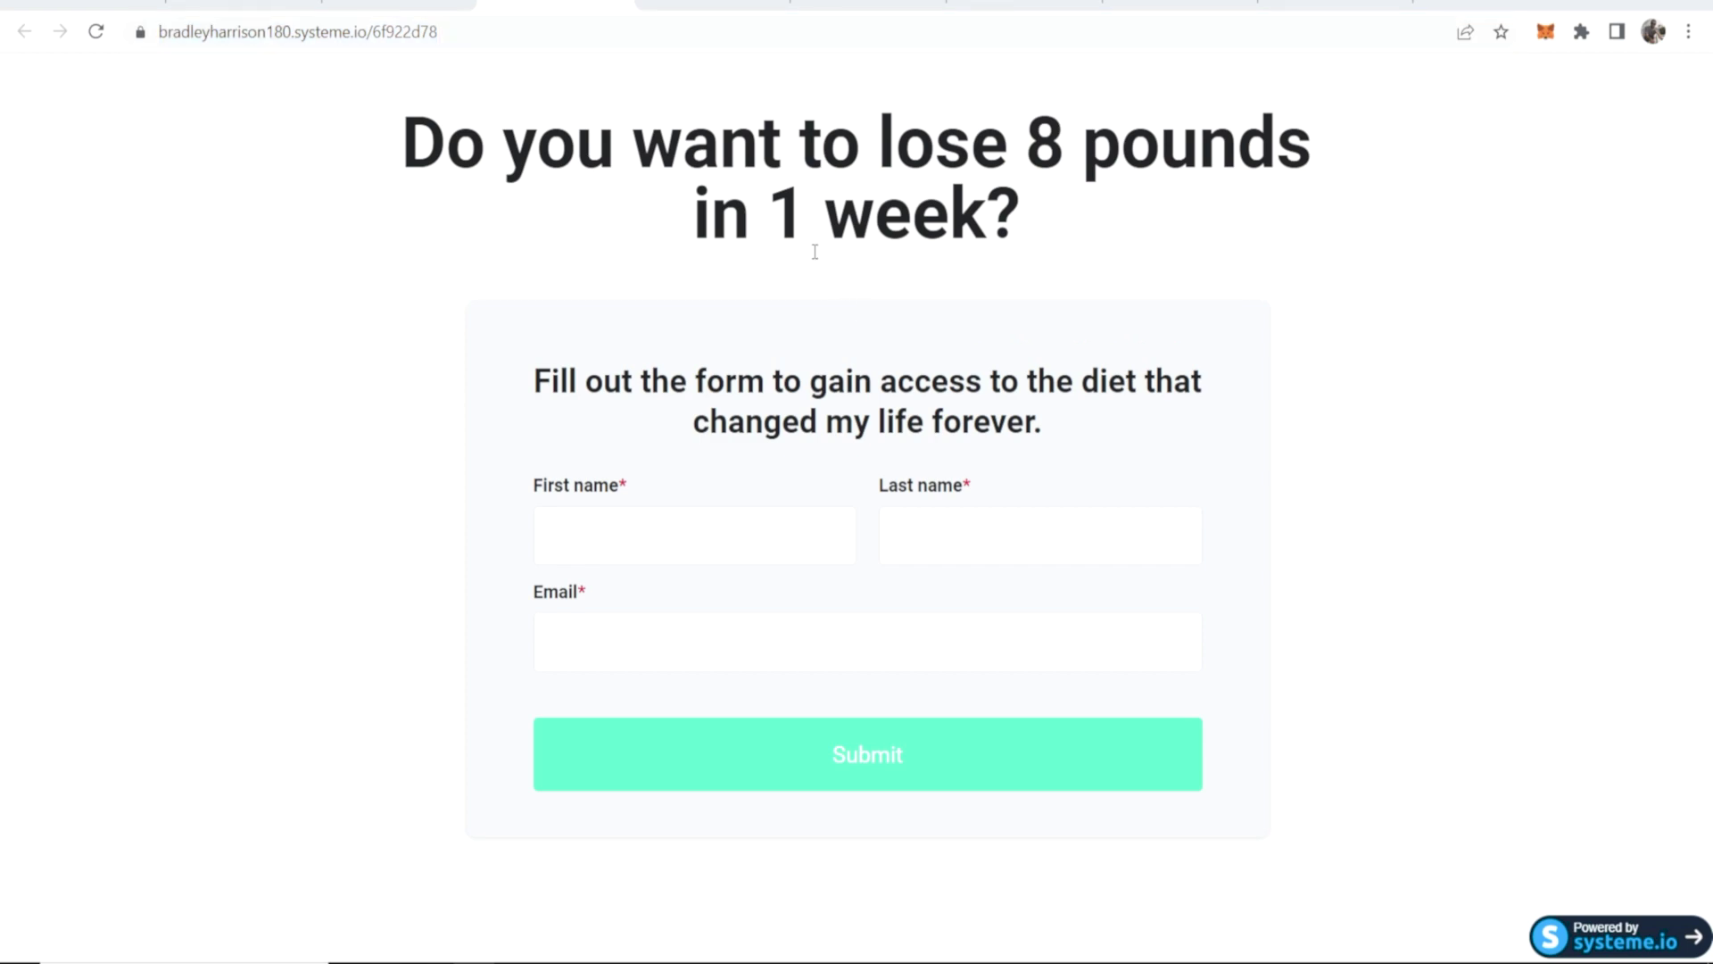
{"action": "left_click", "coordinate": [730, 540]}
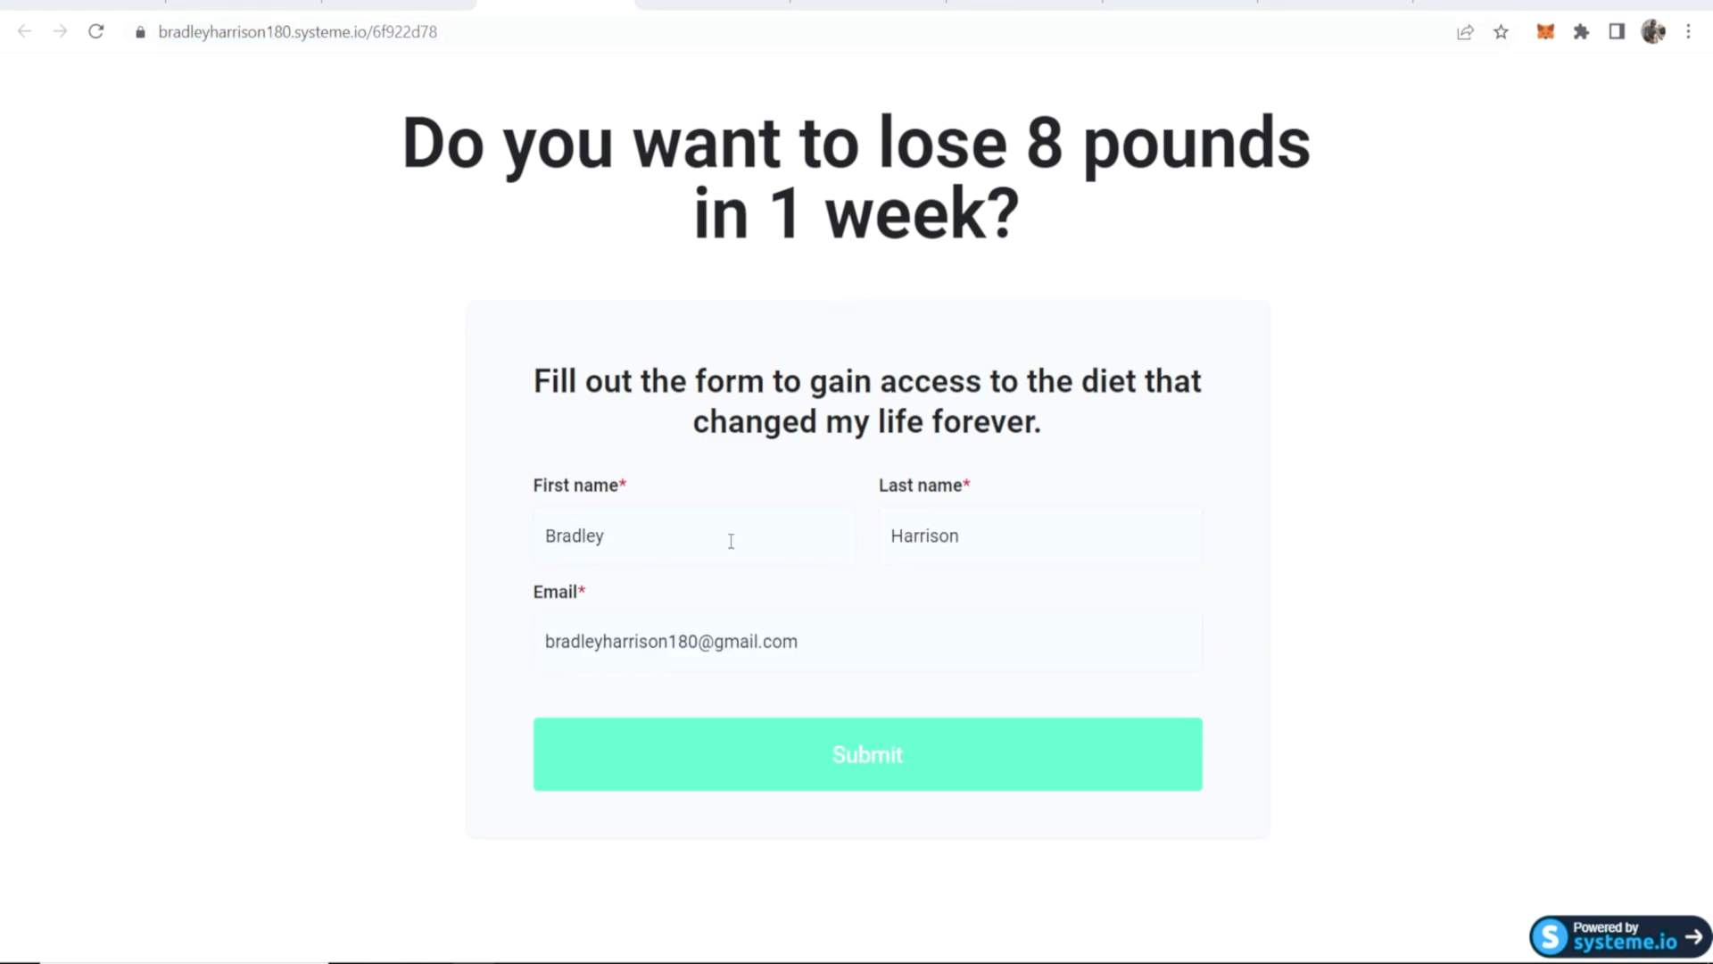
{"action": "left_click", "coordinate": [848, 750]}
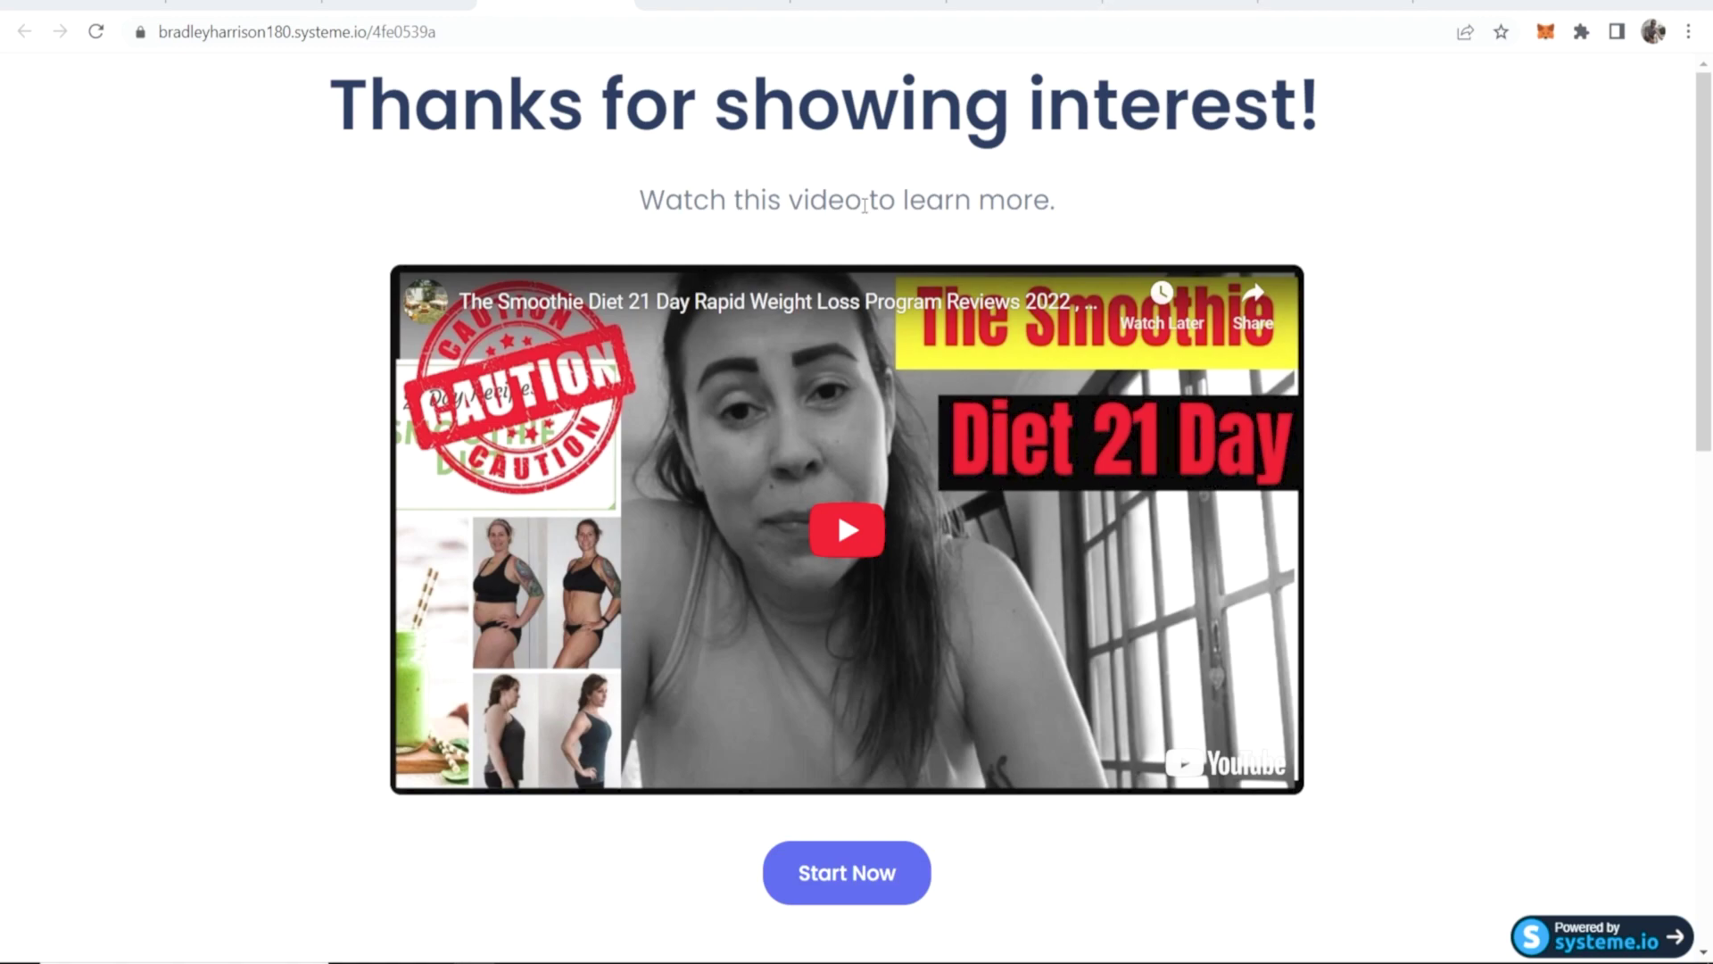
Follow the thank-you page's Start Now link to the Smoothie Diet page, then return to the editor.
{"action": "scroll", "coordinate": [857, 625], "scroll_direction": "down", "scroll_amount": 1}
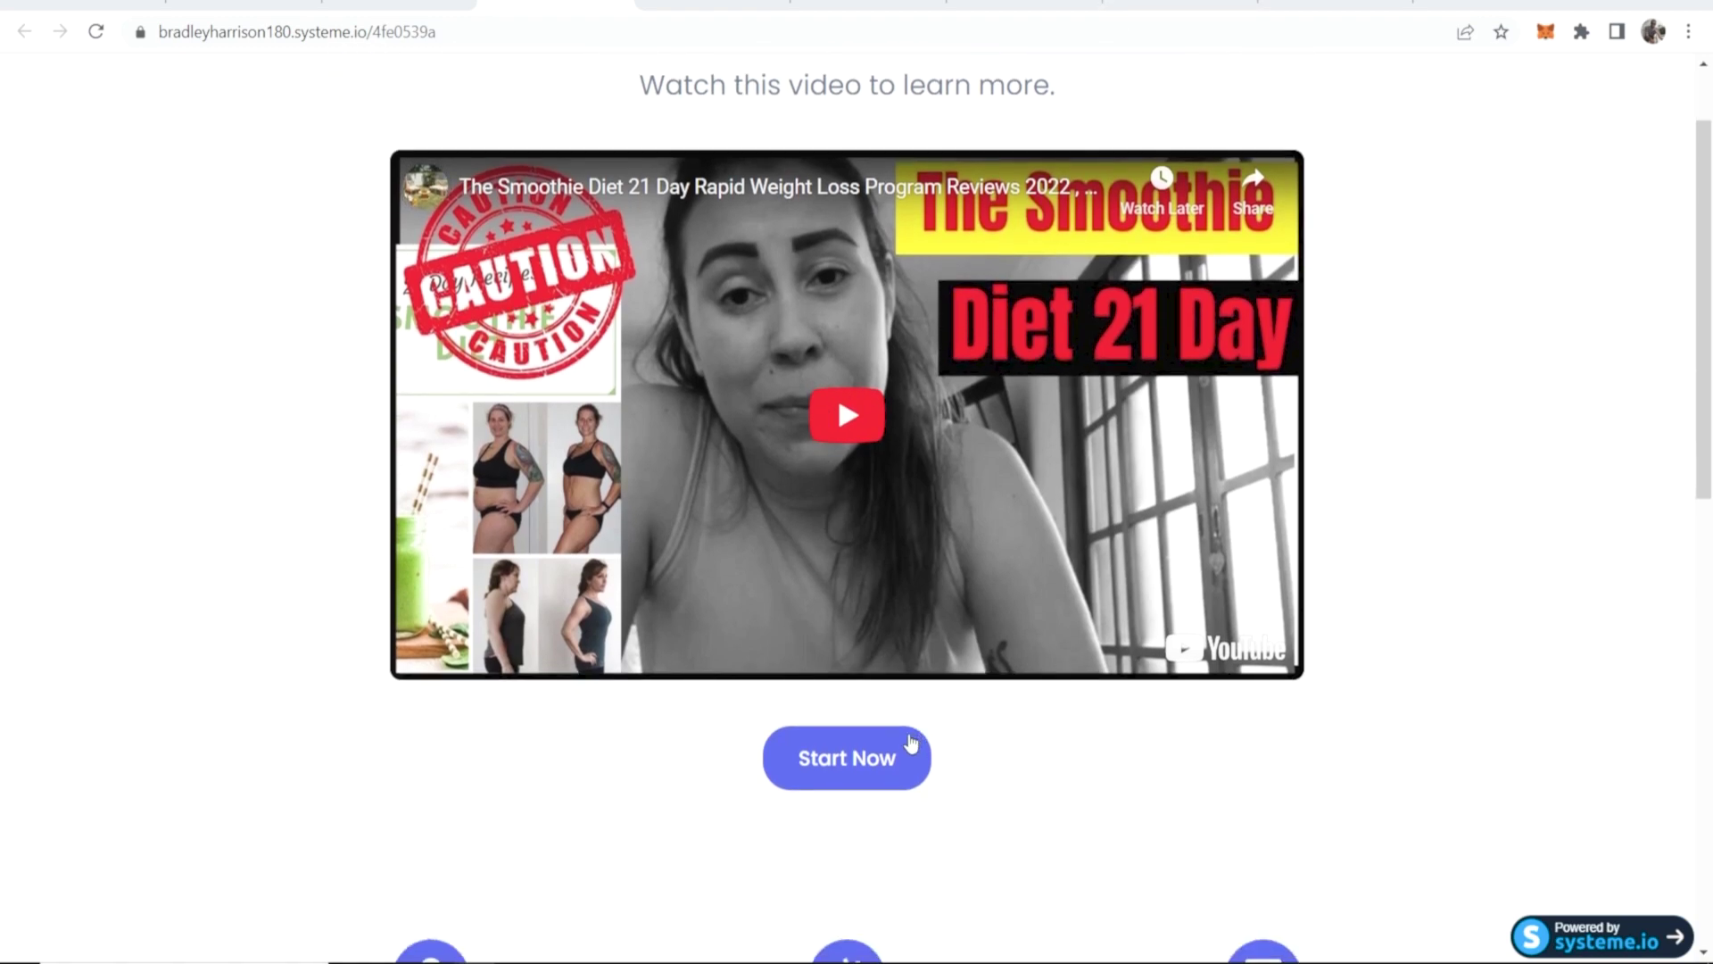
{"action": "left_click", "coordinate": [854, 758]}
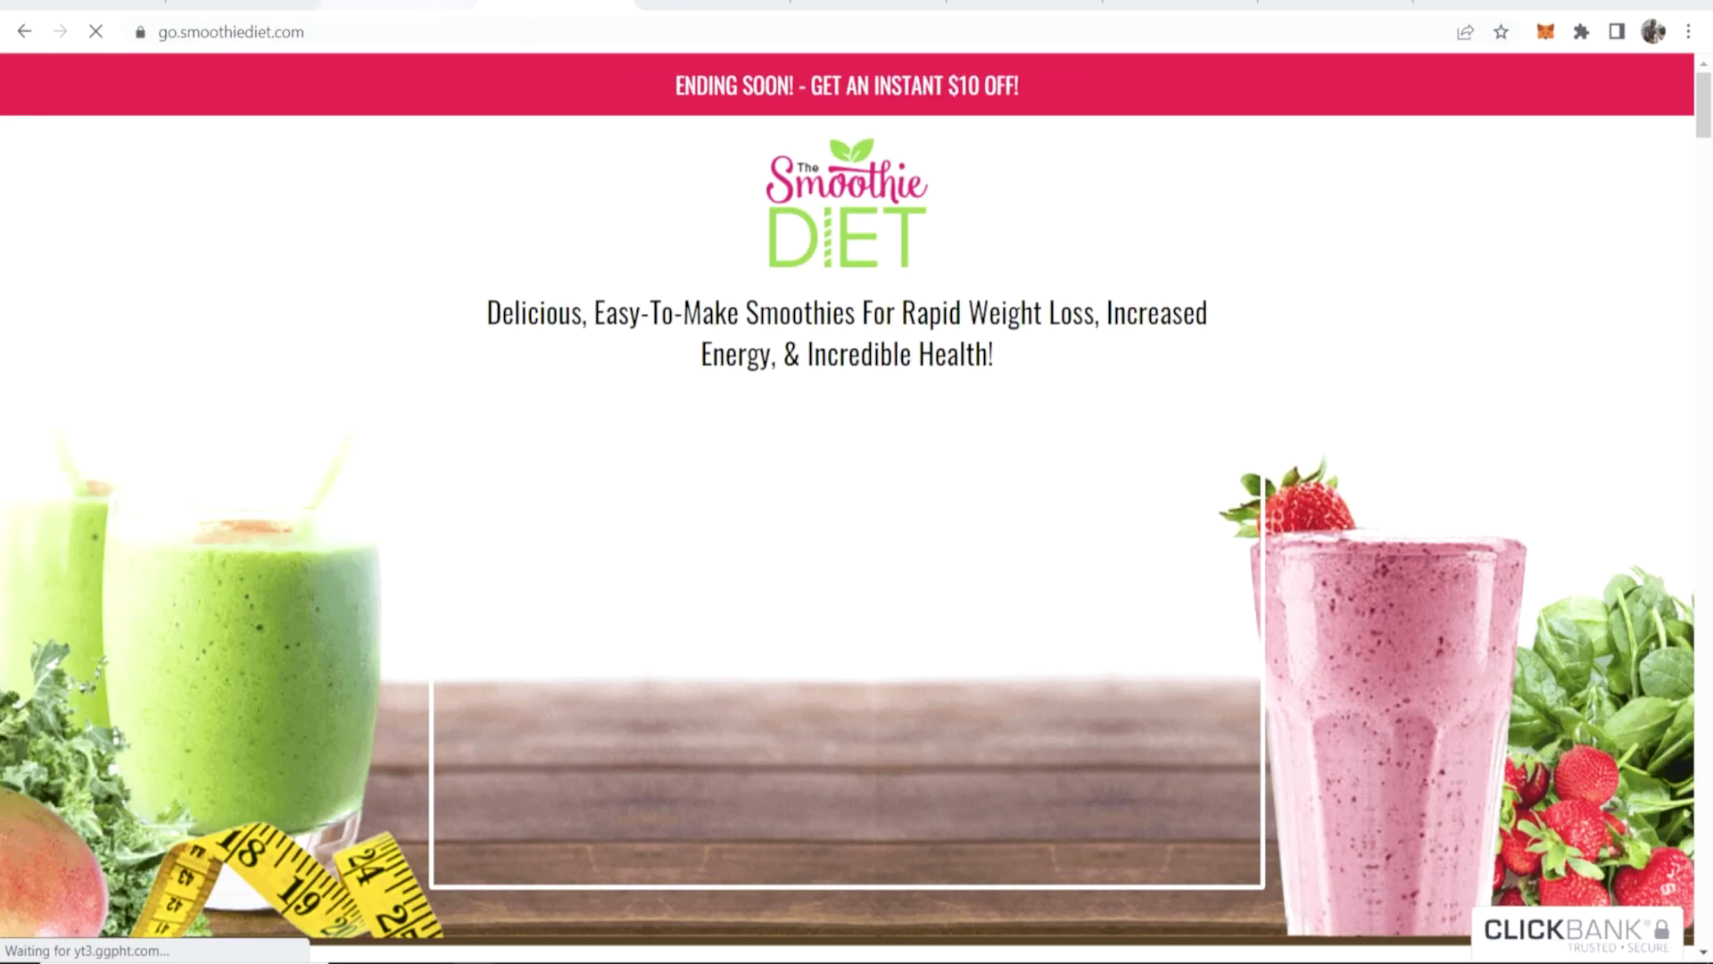
{"action": "left_click", "coordinate": [399, 4]}
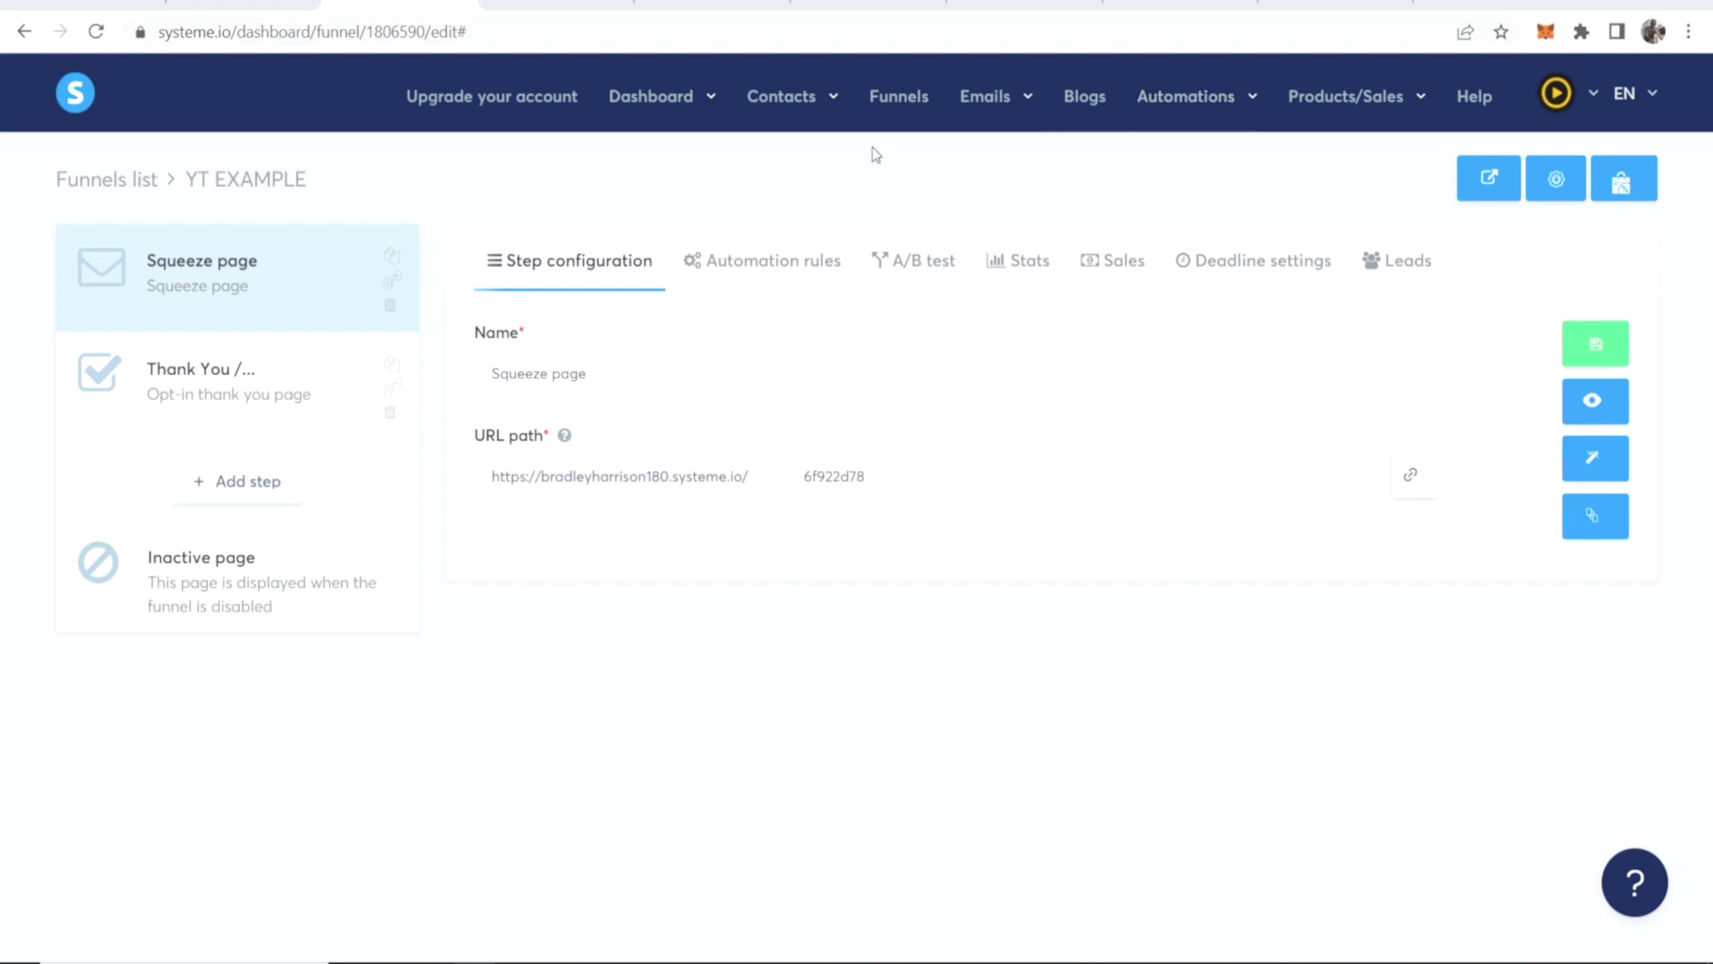
Check the contacts list for the new opt-in.
{"action": "mouse_move", "coordinate": [781, 100]}
{"action": "left_click", "coordinate": [774, 149]}
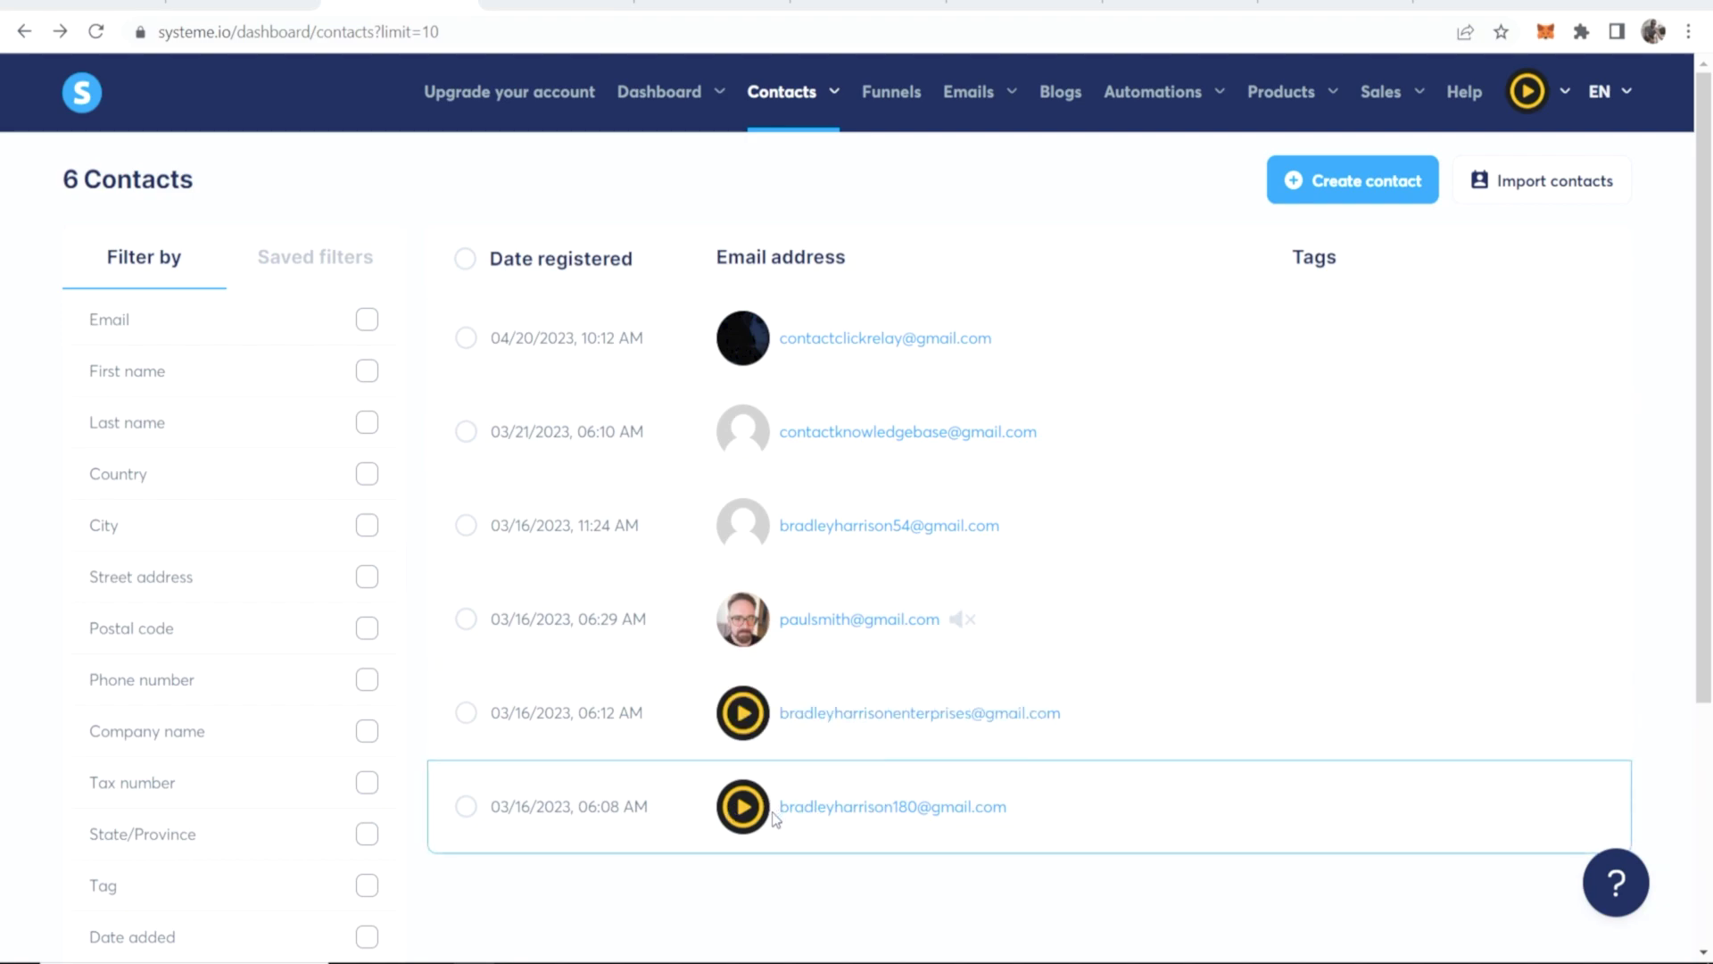
{"action": "left_click_drag", "start_coordinate": [774, 819], "coordinate": [1113, 815]}
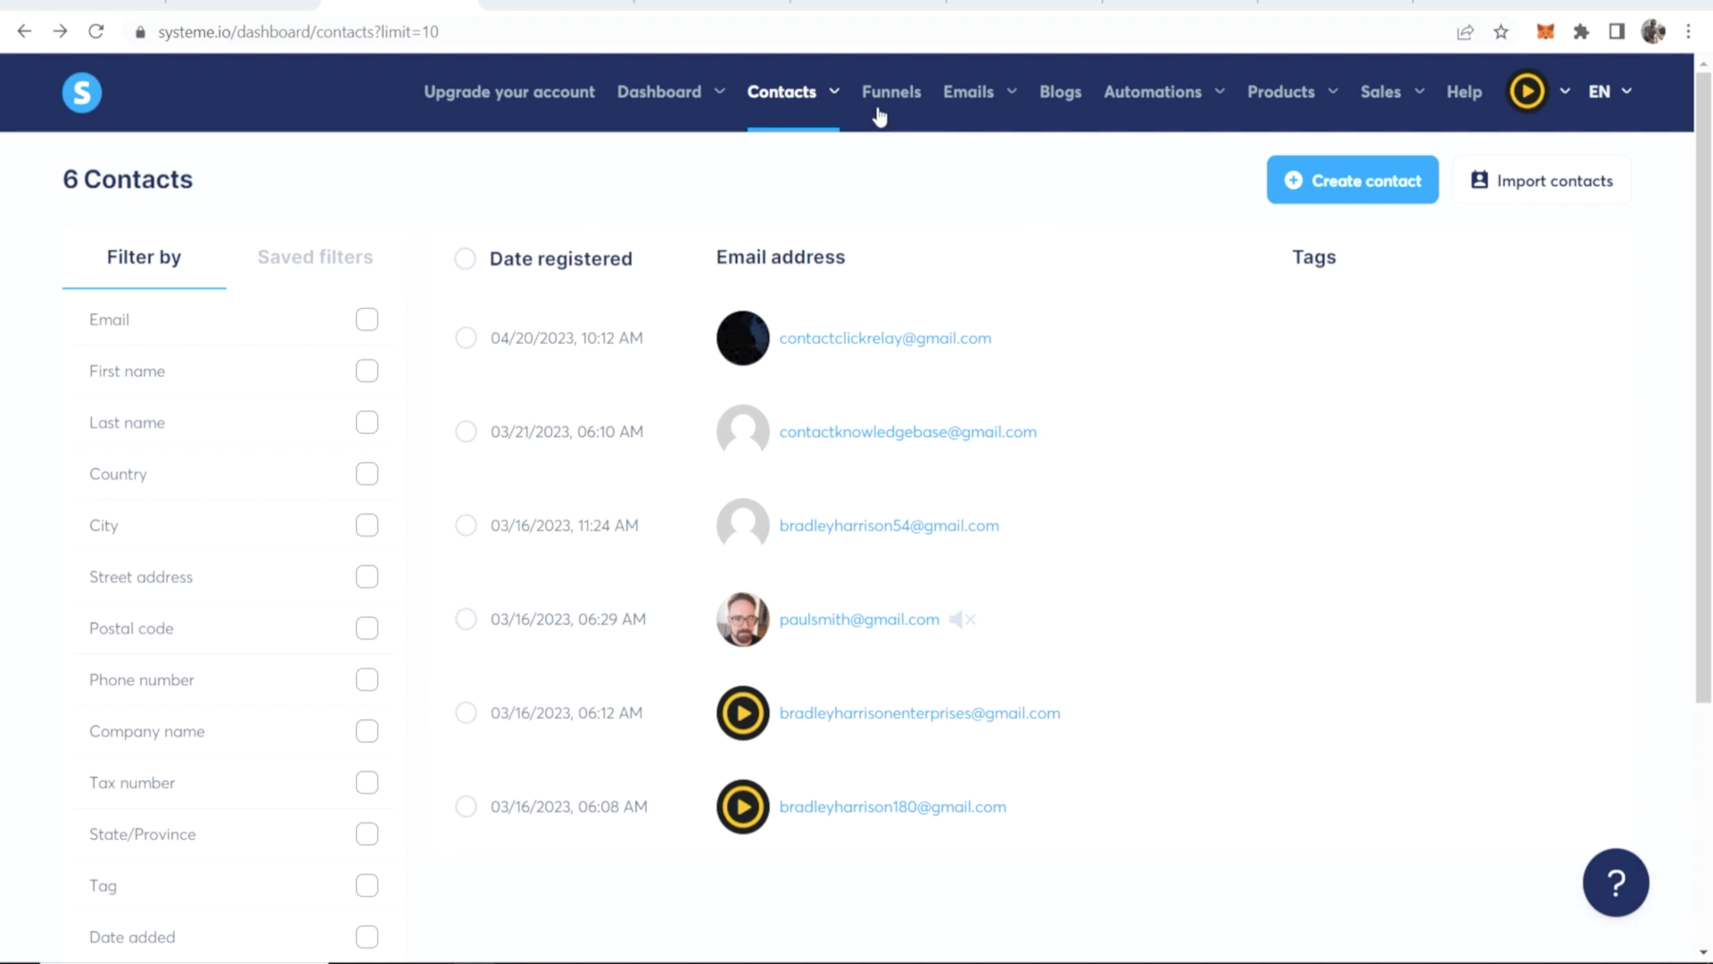
Review the YT EXAMPLE campaign's 1-day-delay email, glance at Funnelytics, and return to the dashboard.
{"action": "mouse_move", "coordinate": [1002, 92]}
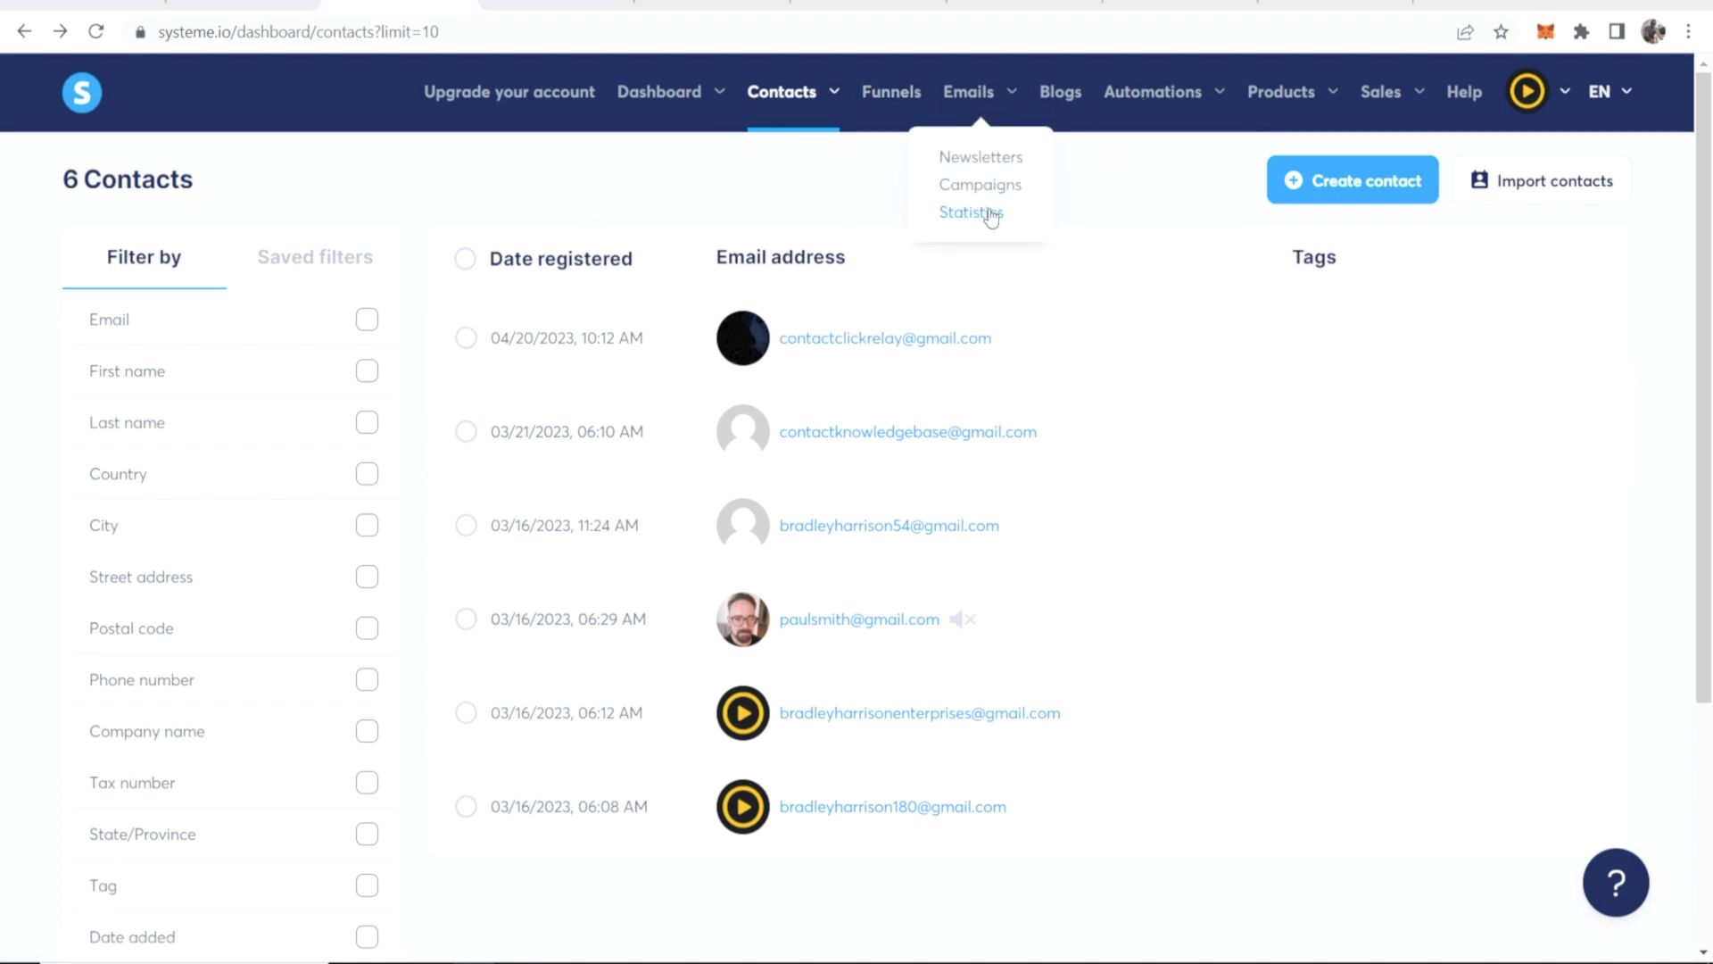
{"action": "left_click", "coordinate": [961, 190]}
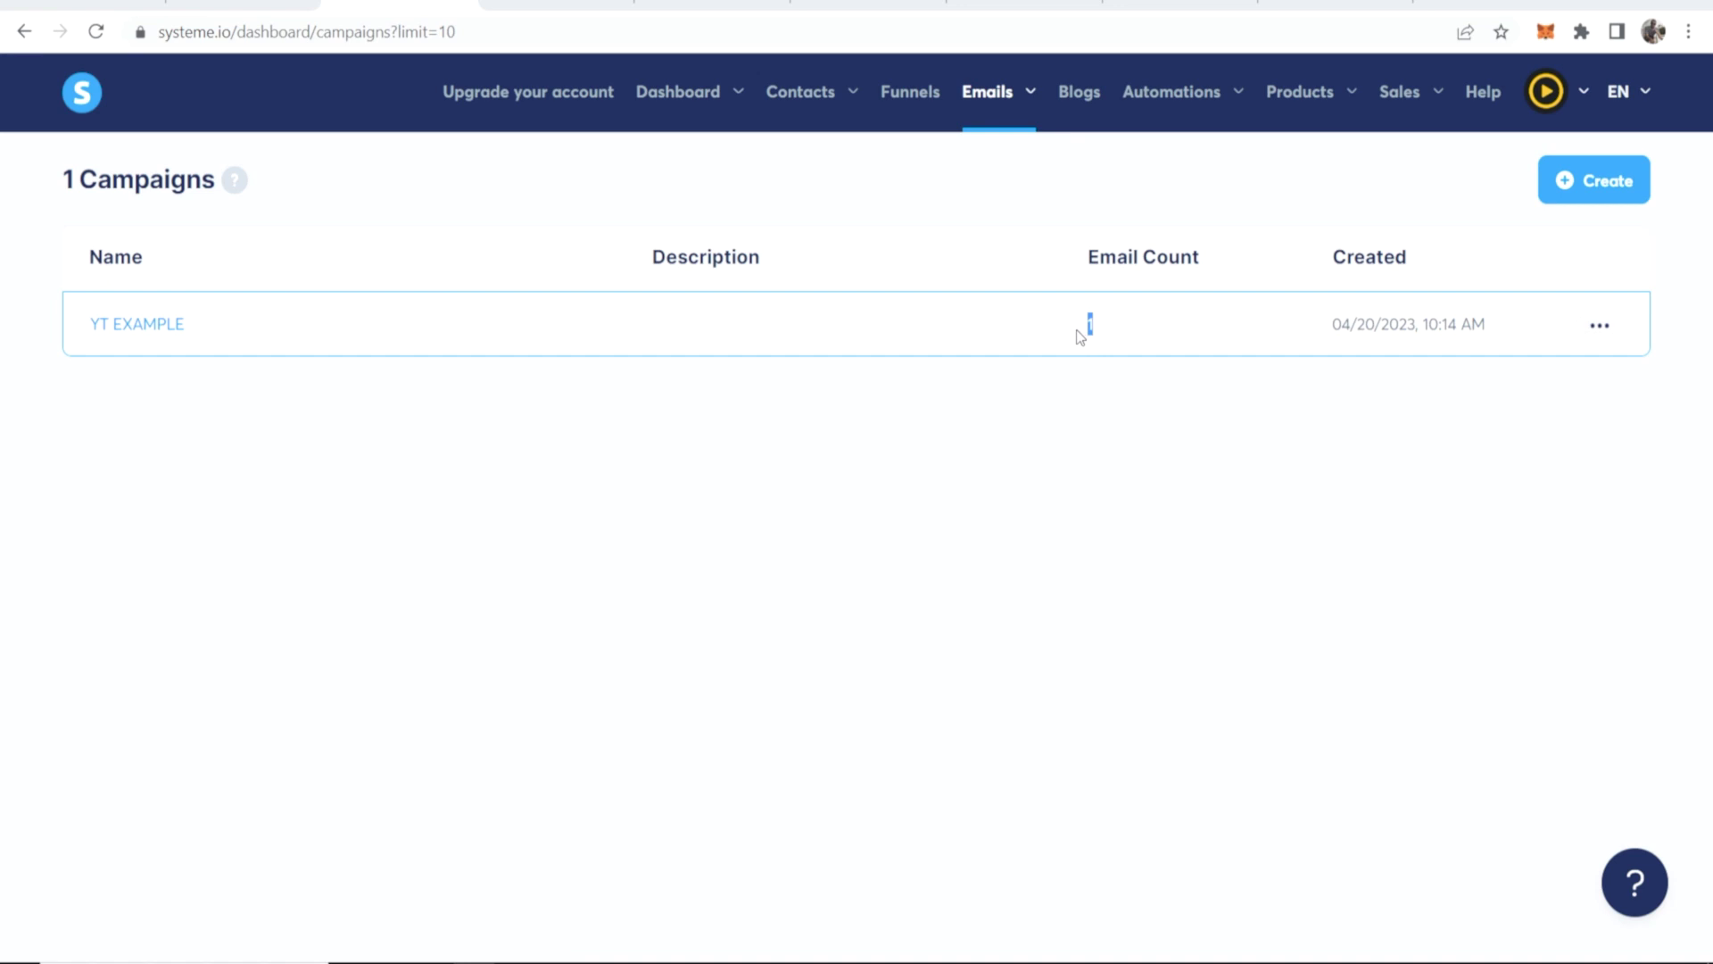
{"action": "left_click", "coordinate": [539, 329]}
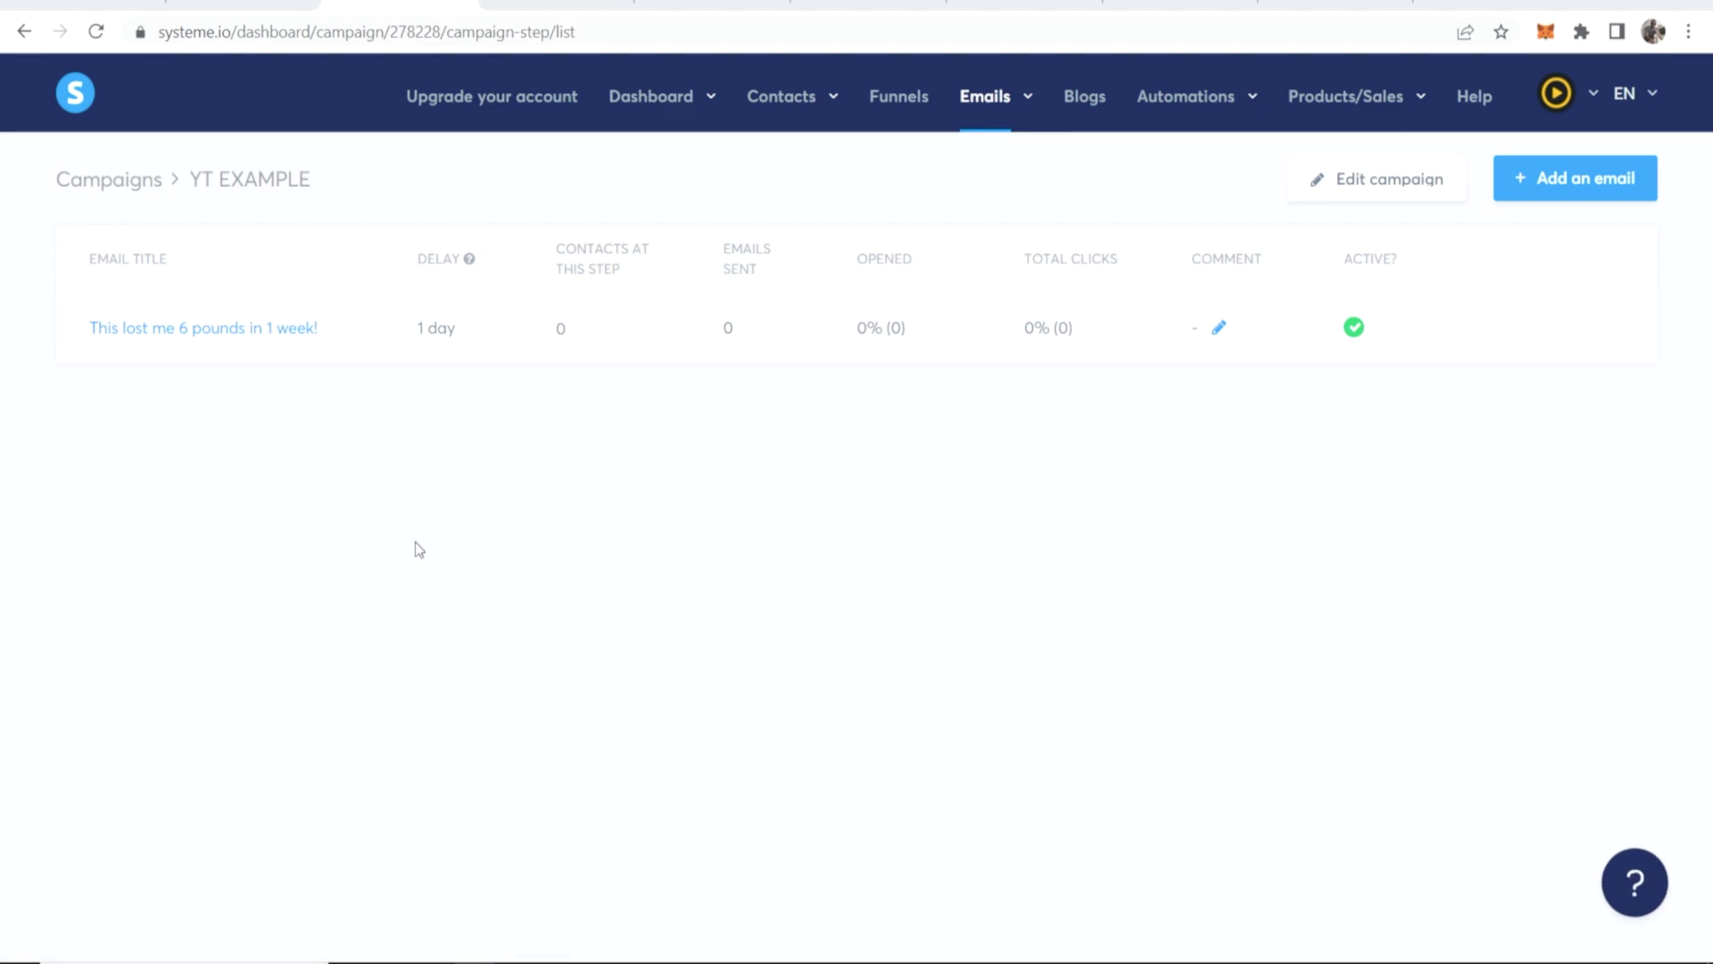
{"action": "key", "text": "ctrl+shift+Tab"}
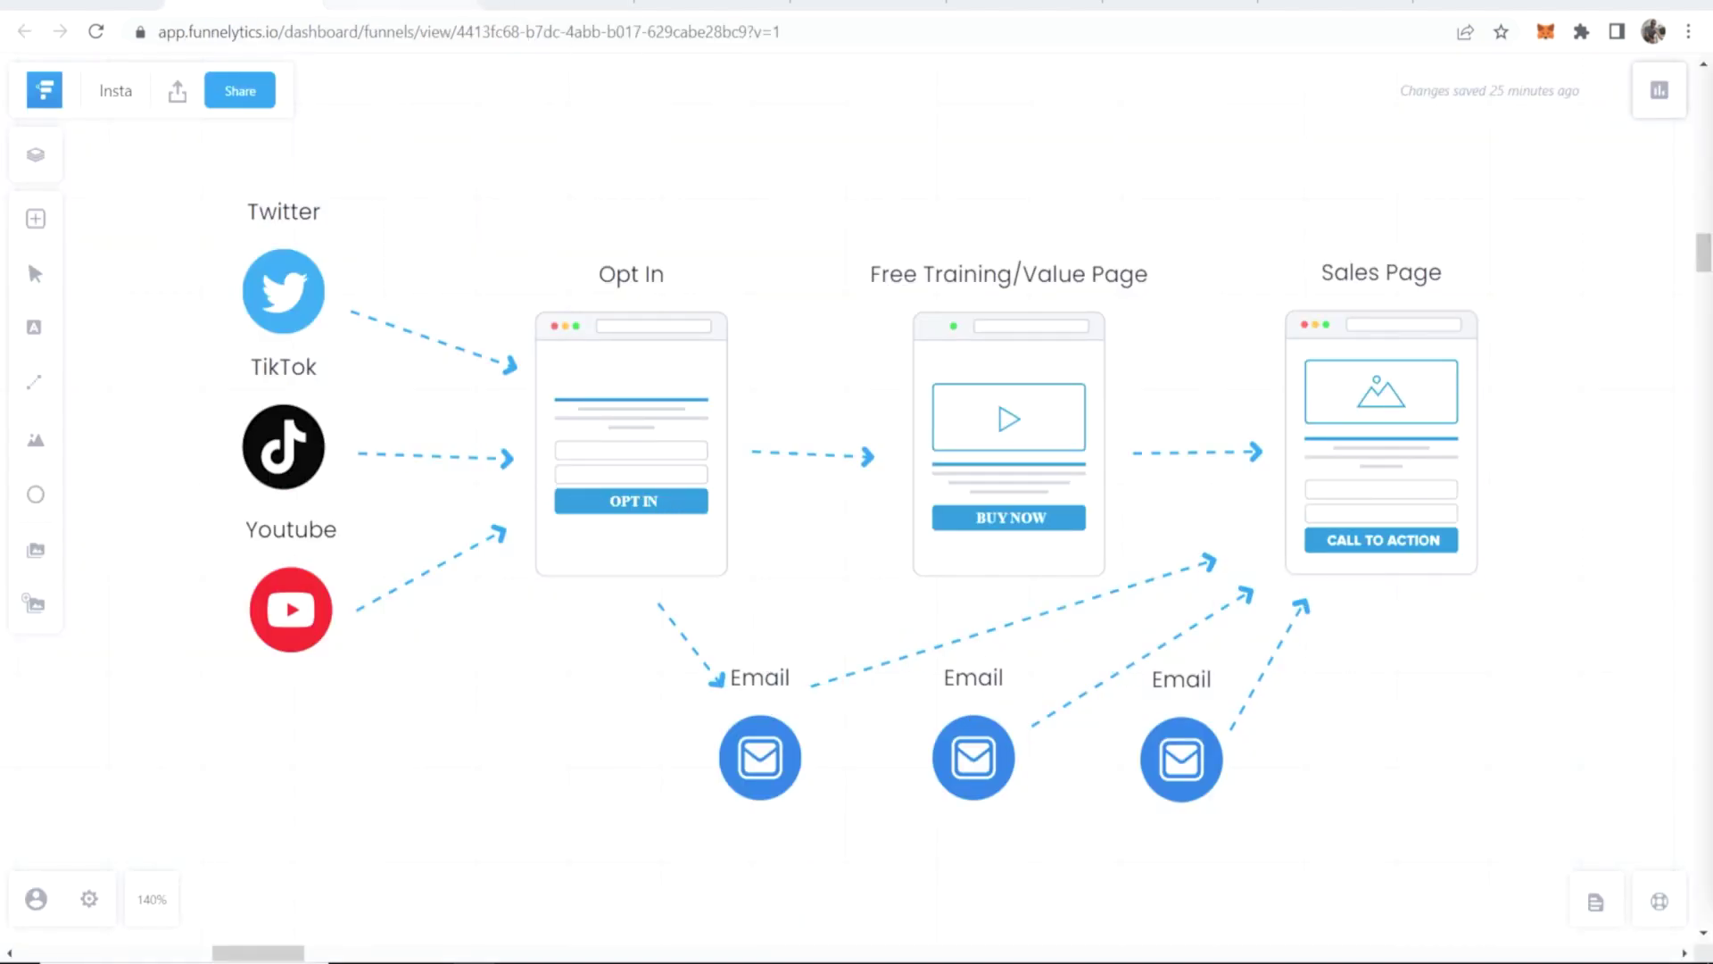
{"action": "left_click", "coordinate": [427, 8]}
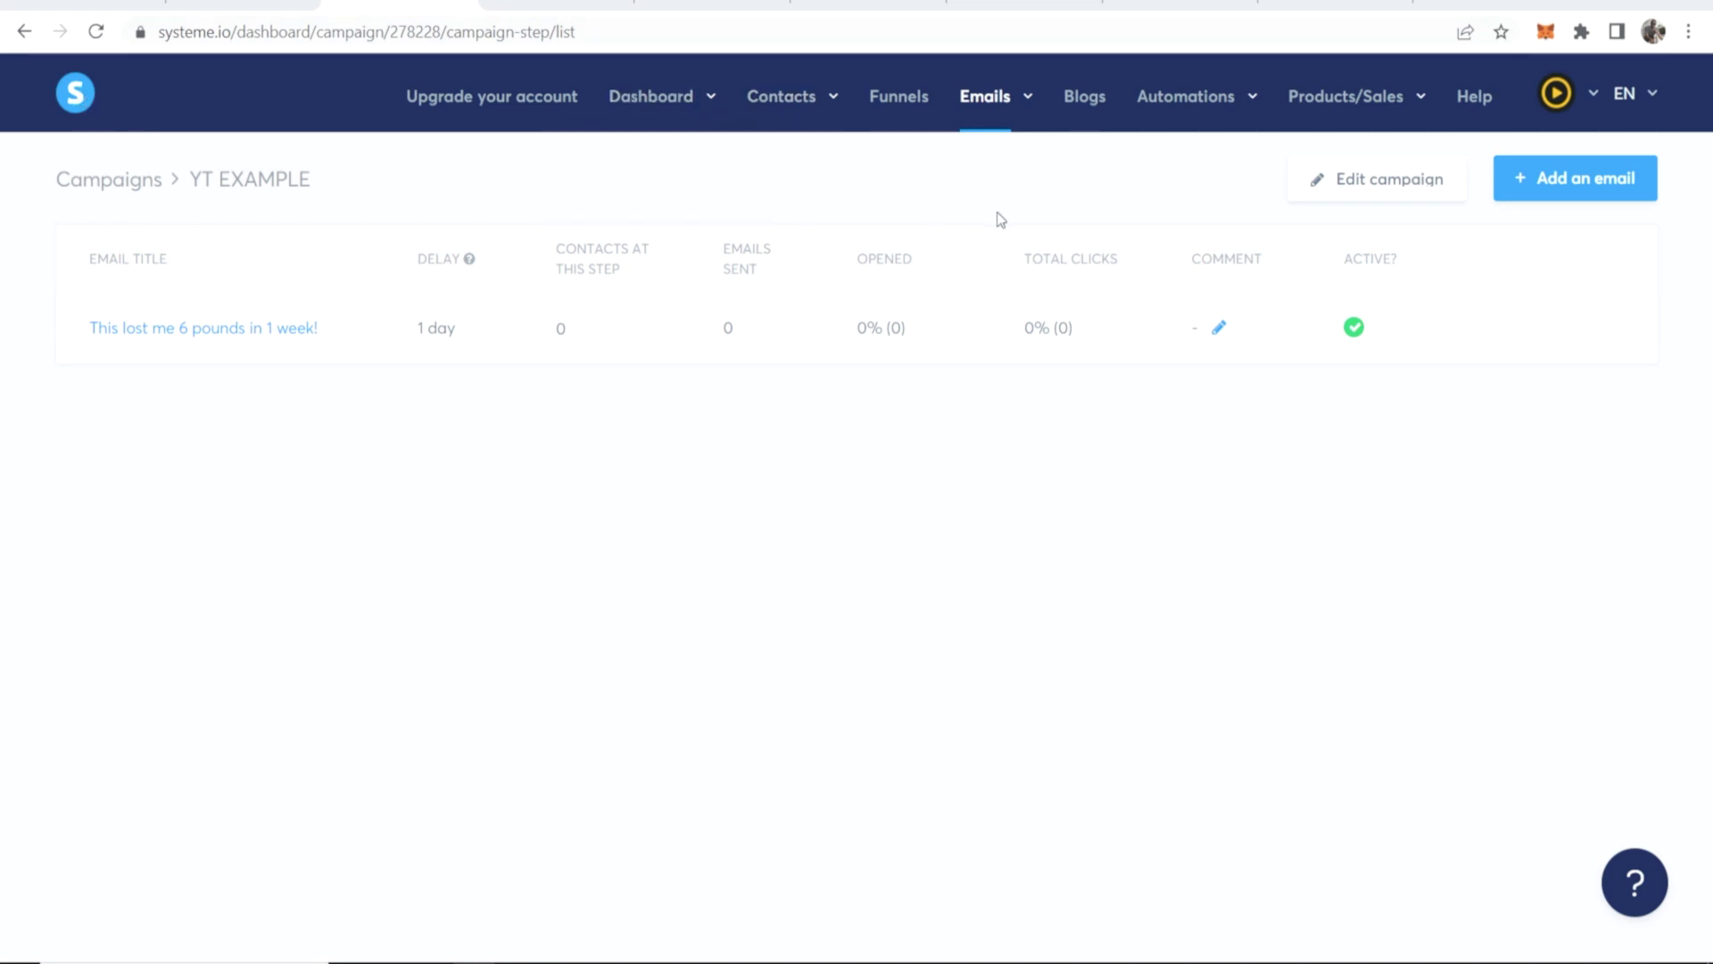
{"action": "left_click", "coordinate": [67, 92]}
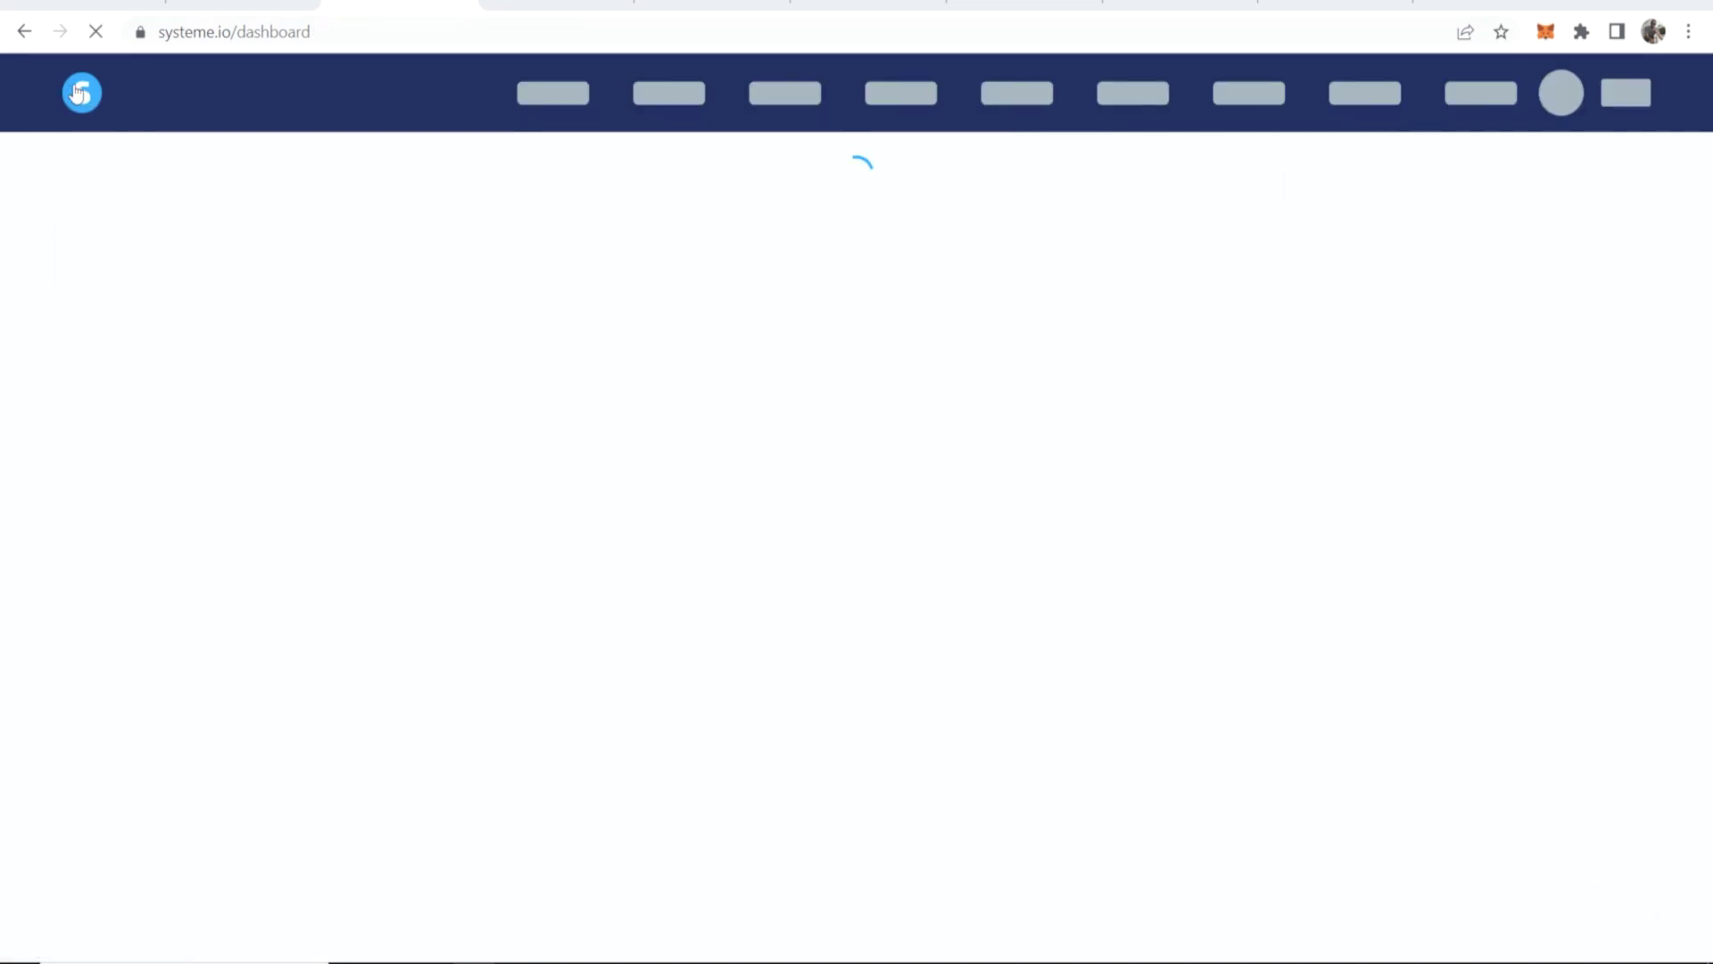